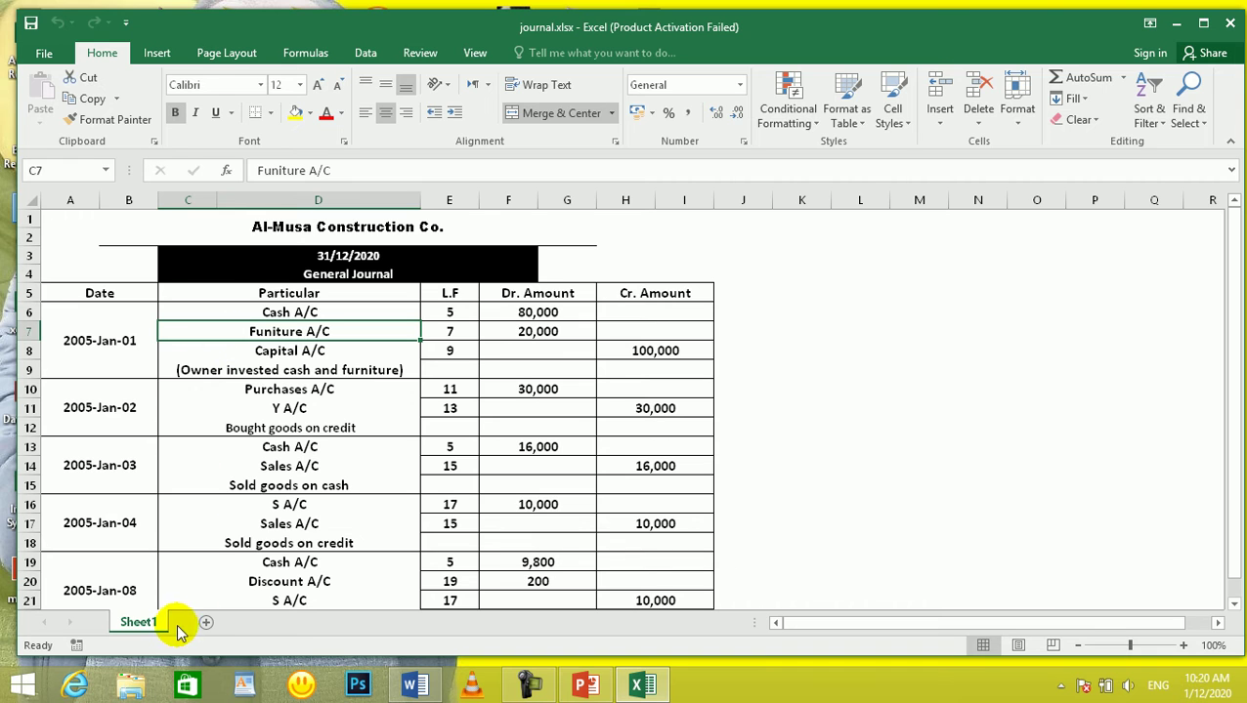
Rename Sheet1 as Journal and add a new worksheet named Ledger
{"action": "double_click", "coordinate": [129, 622]}
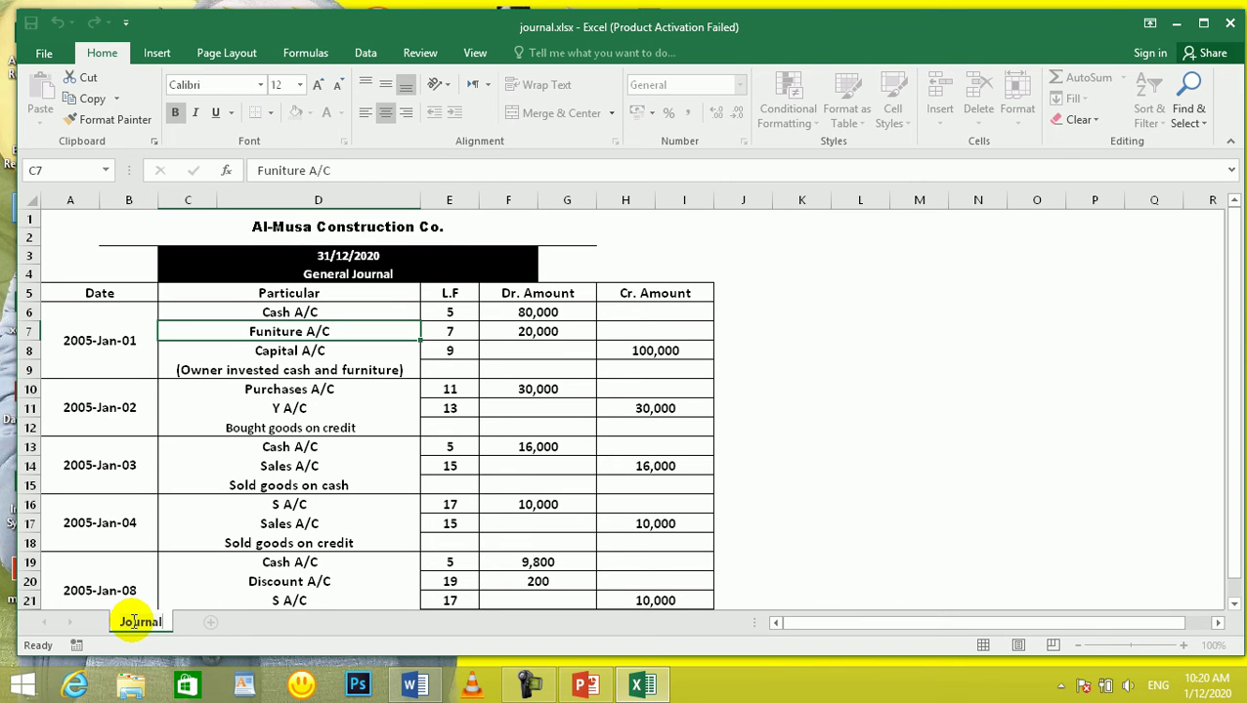
{"action": "key", "text": "Return"}
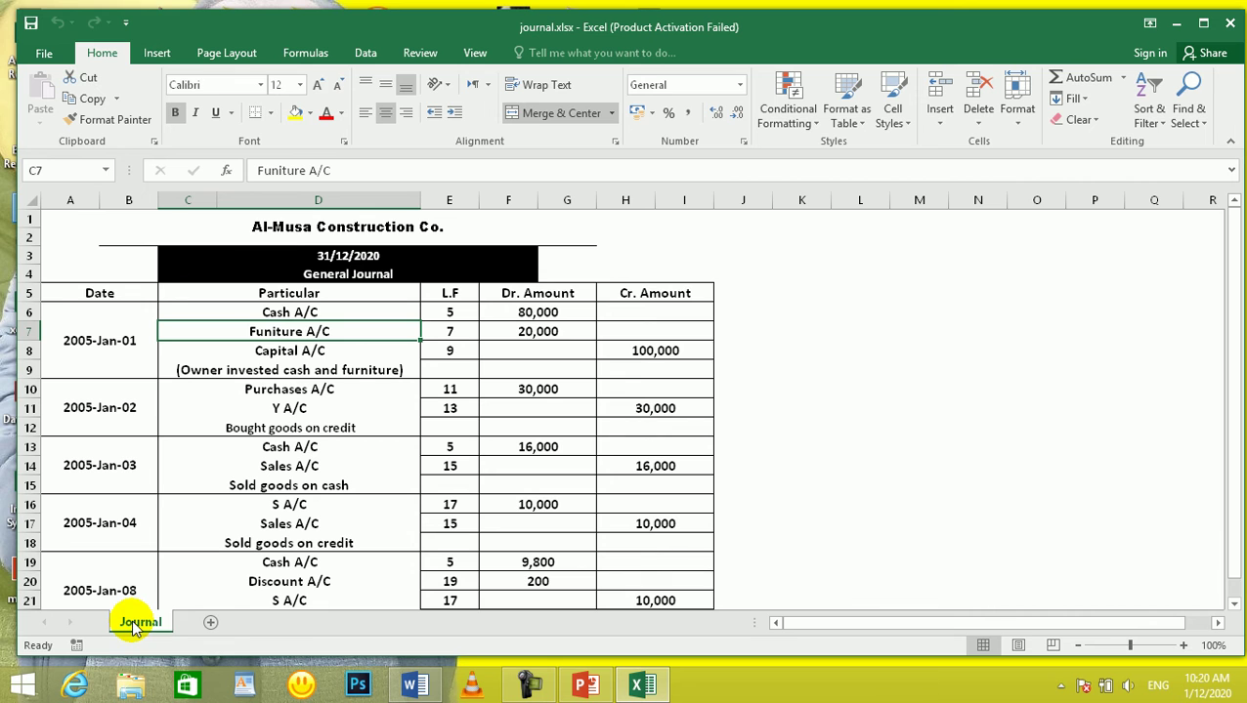
{"action": "left_click", "coordinate": [213, 625]}
{"action": "double_click", "coordinate": [192, 622]}
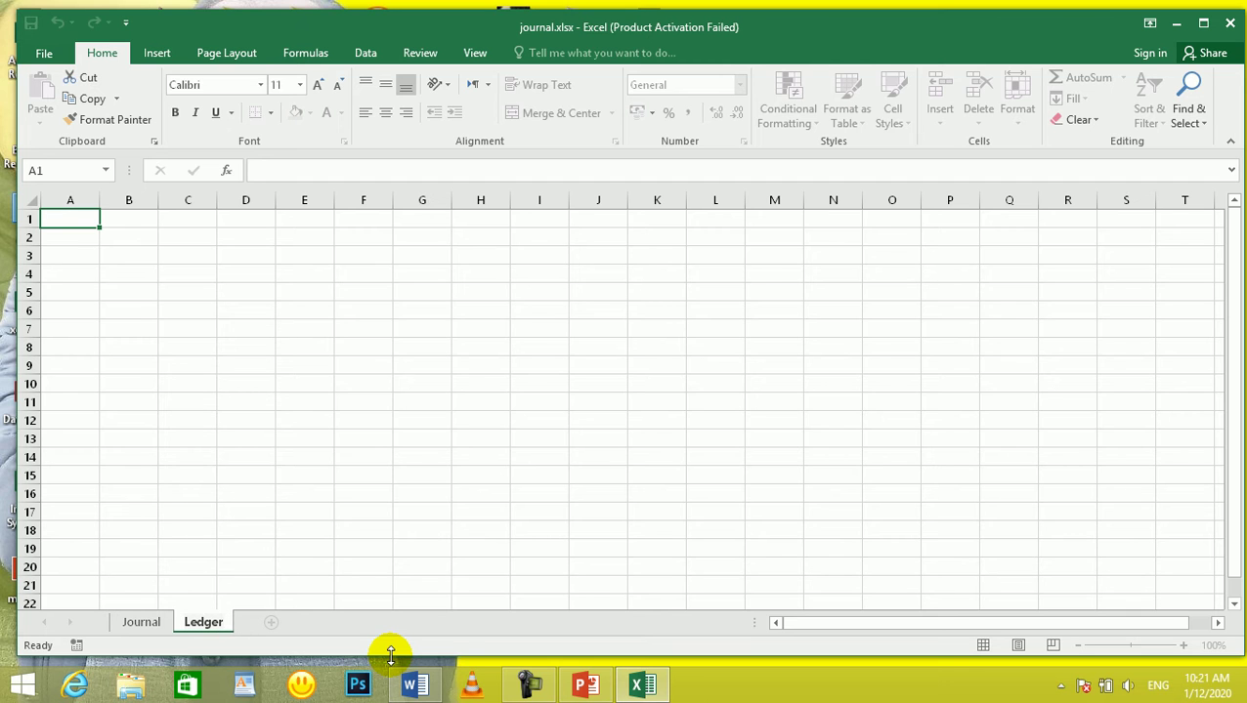
{"action": "left_click", "coordinate": [340, 348]}
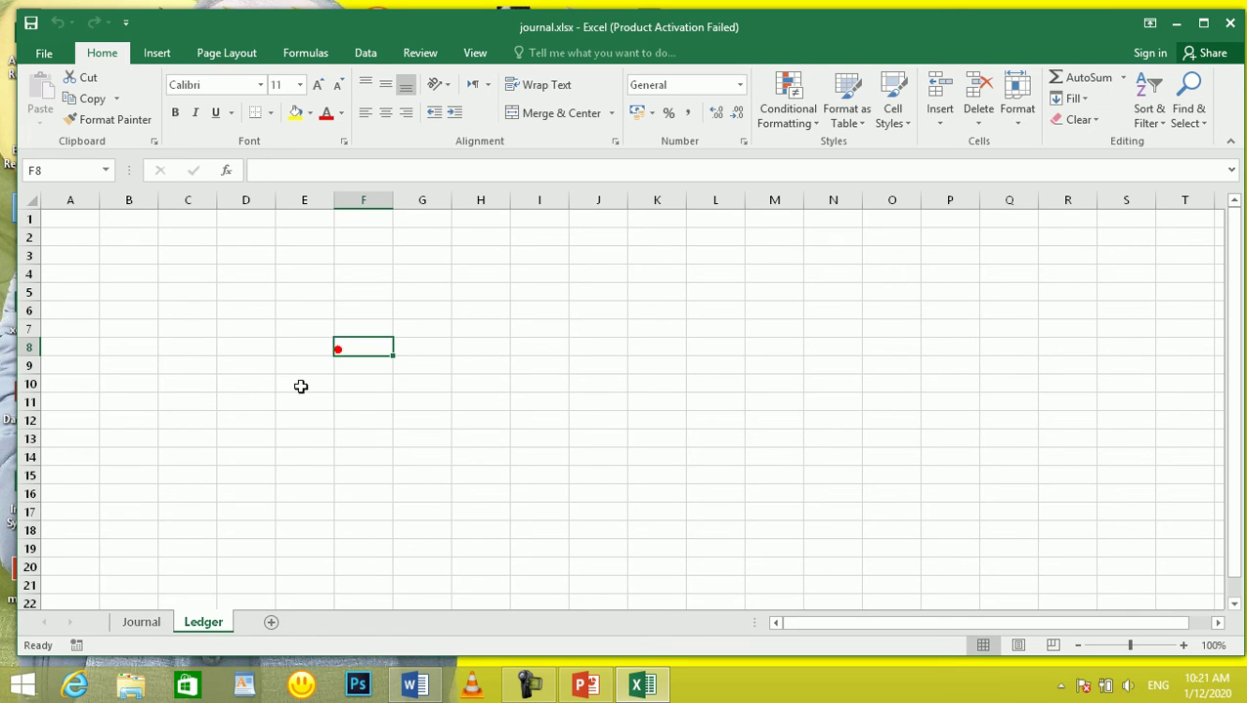
Copy the company, date and General Journal heading block from the Journal sheet to the Ledger sheet, starting at cell C1
{"action": "left_click", "coordinate": [145, 620]}
{"action": "left_click_drag", "start_coordinate": [417, 278], "coordinate": [370, 182]}
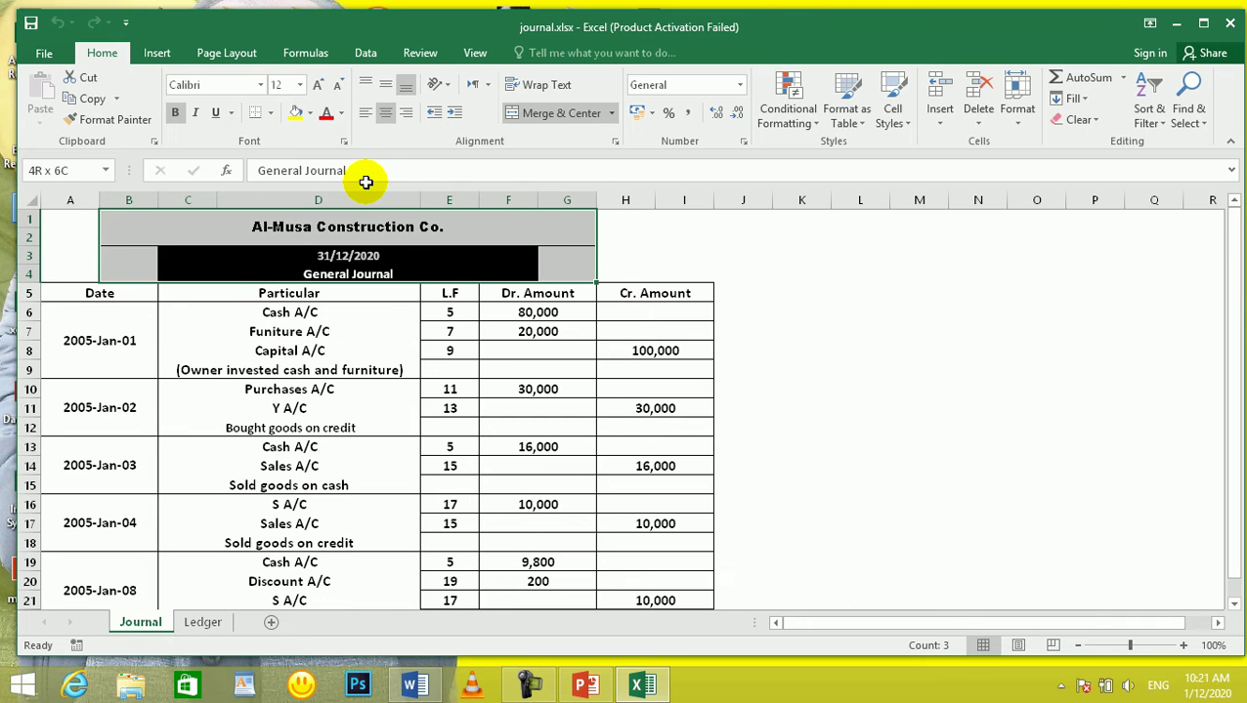
{"action": "key", "text": "ctrl+c"}
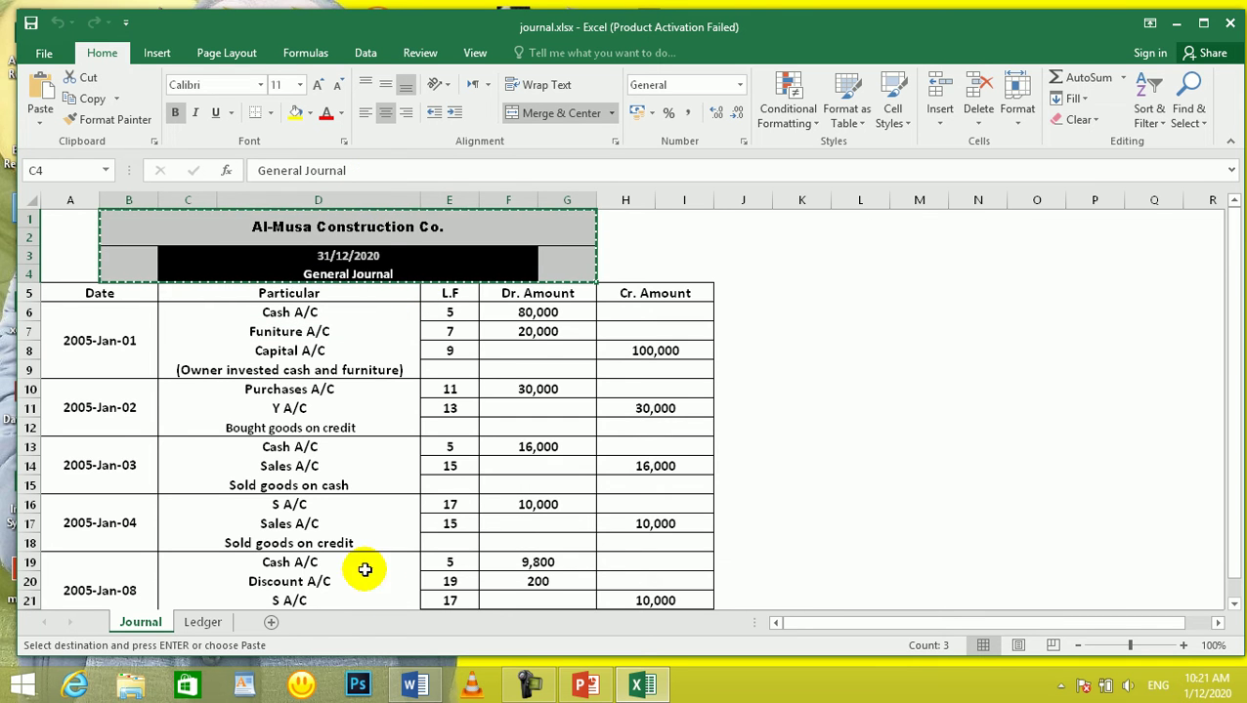
{"action": "left_click", "coordinate": [205, 623]}
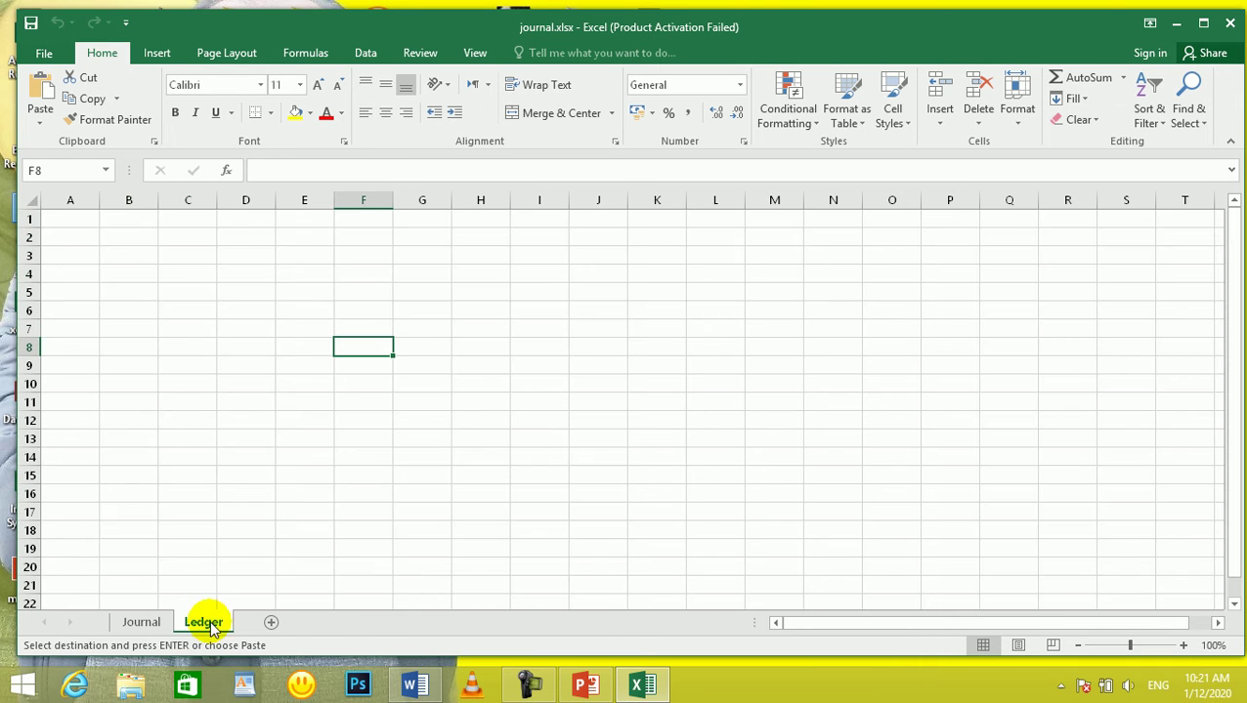
{"action": "left_click", "coordinate": [198, 223]}
{"action": "key", "text": "ctrl+v"}
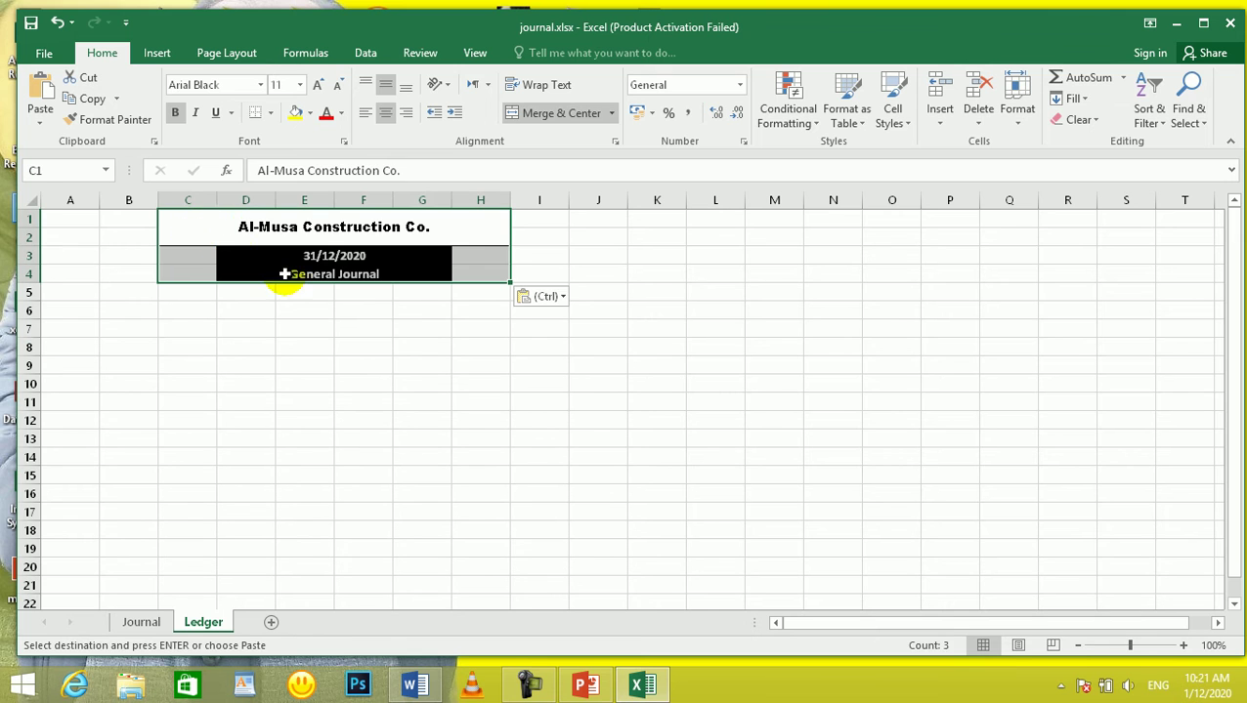
{"action": "left_click", "coordinate": [343, 330]}
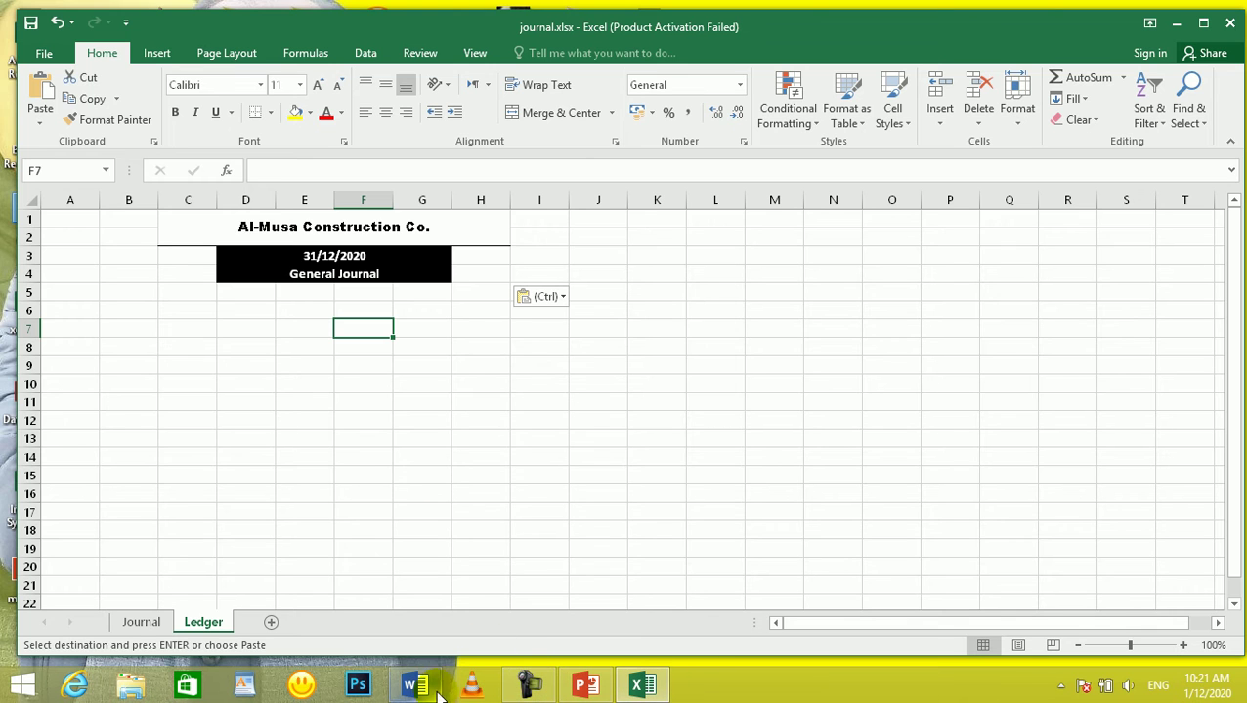
Switch to PowerPoint to examine the column layout of the example ledger table on slide 67, and return to the Excel workbook
{"action": "mouse_move", "coordinate": [528, 690]}
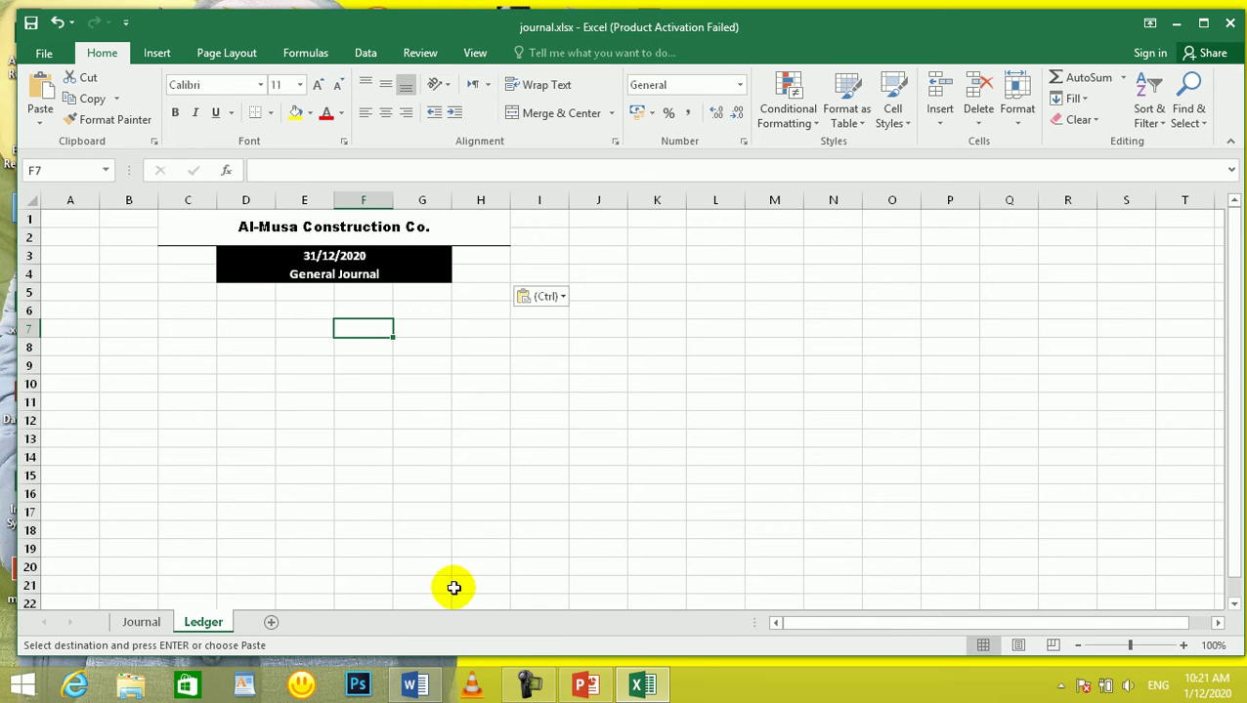
{"action": "left_click", "coordinate": [584, 686]}
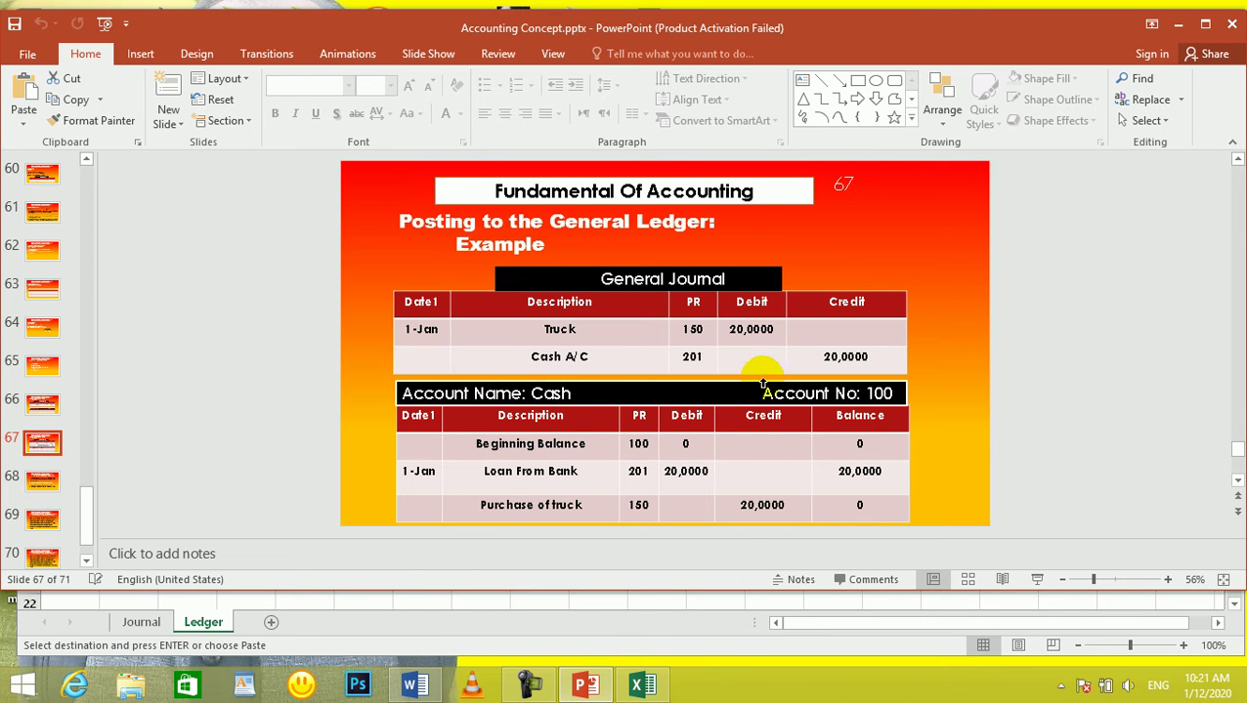
{"action": "left_click", "coordinate": [418, 417]}
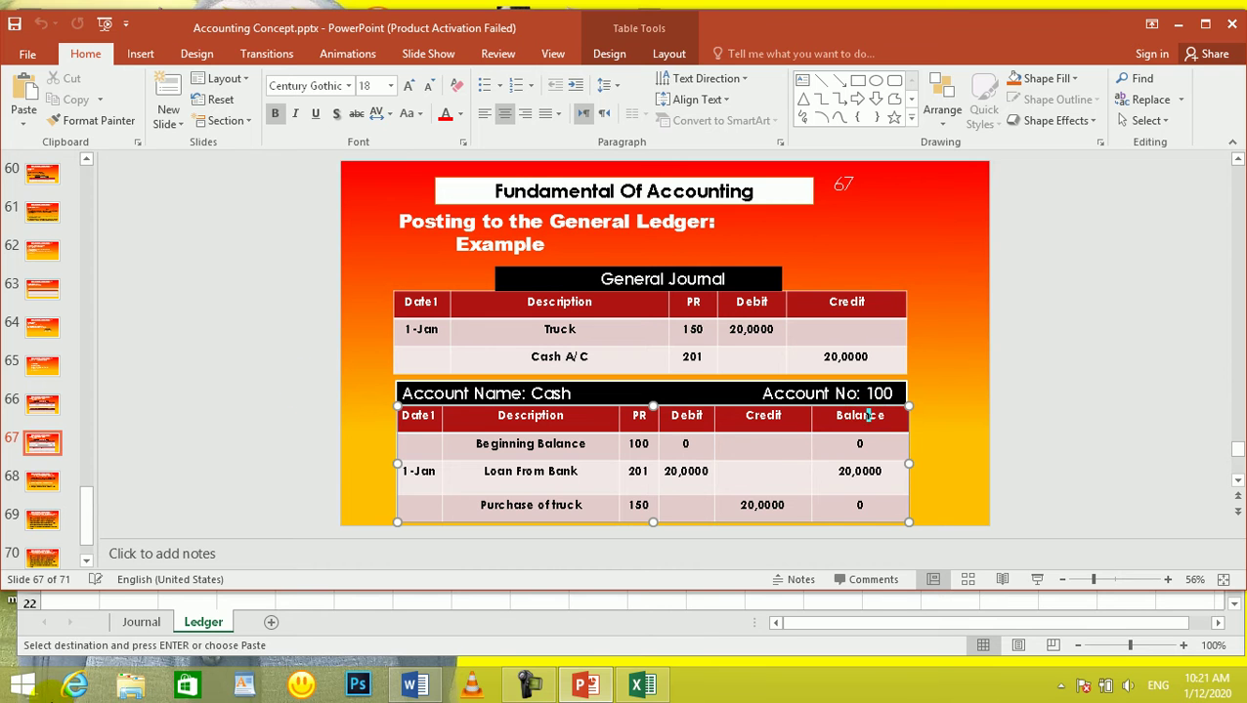
{"action": "left_click", "coordinate": [642, 685]}
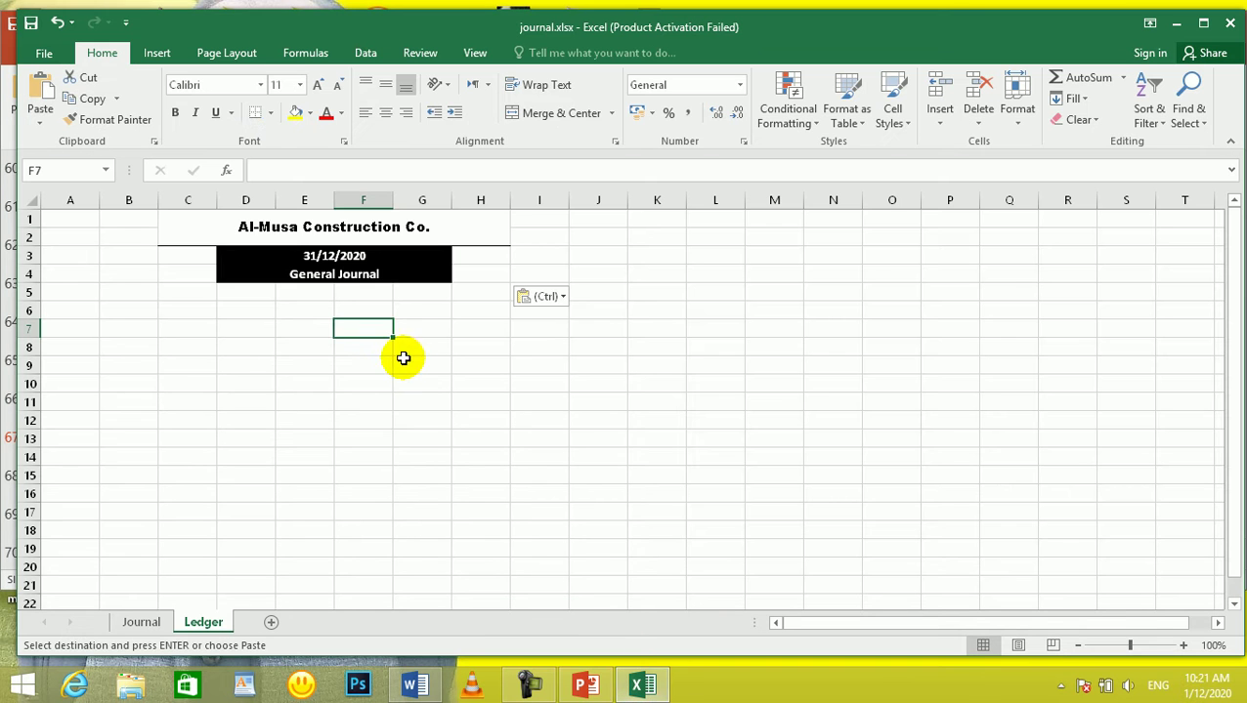
Merge cells C6:H7 across, keeping each row separate, beneath the heading block on the Ledger sheet
{"action": "left_click", "coordinate": [302, 344]}
{"action": "left_click_drag", "start_coordinate": [180, 306], "coordinate": [490, 326]}
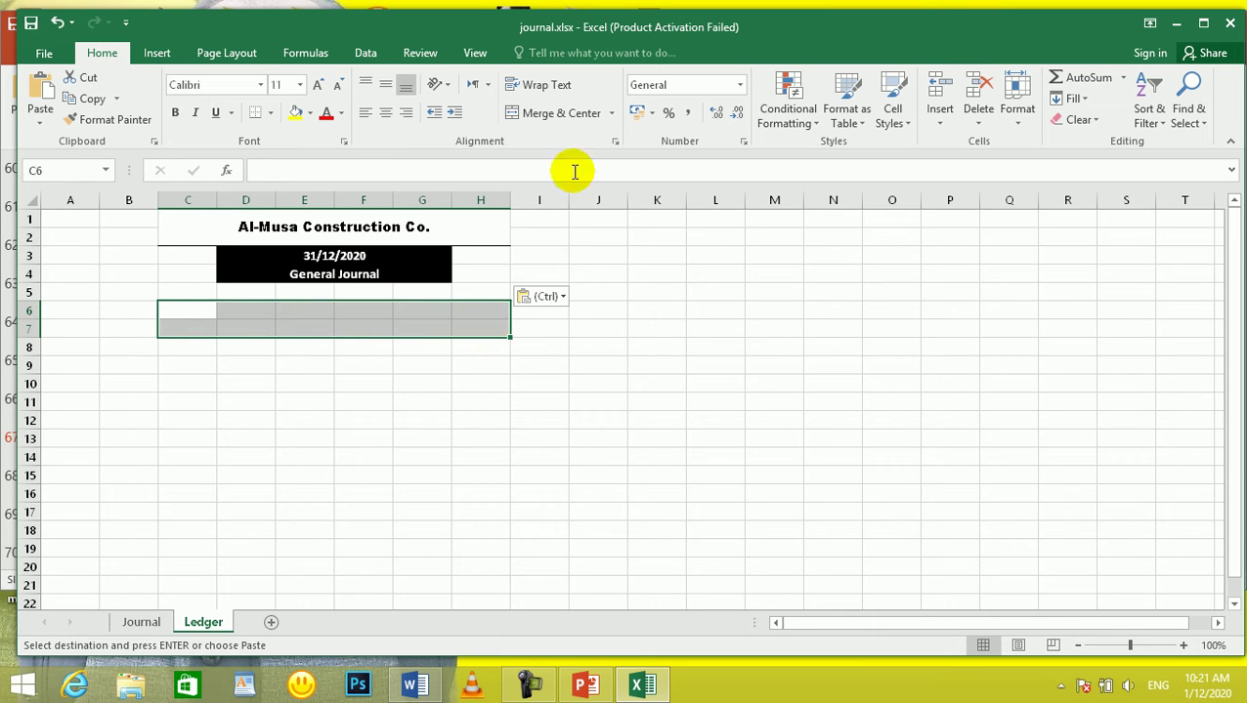
{"action": "left_click", "coordinate": [612, 116]}
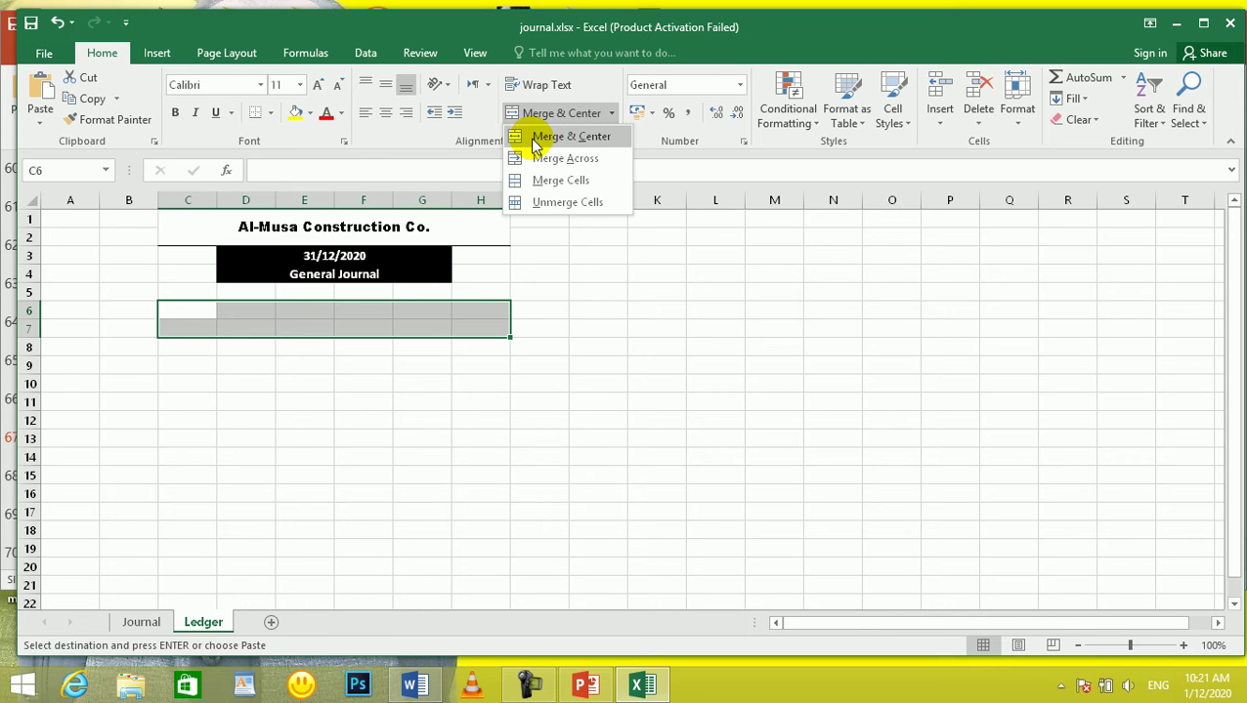
{"action": "left_click", "coordinate": [350, 420]}
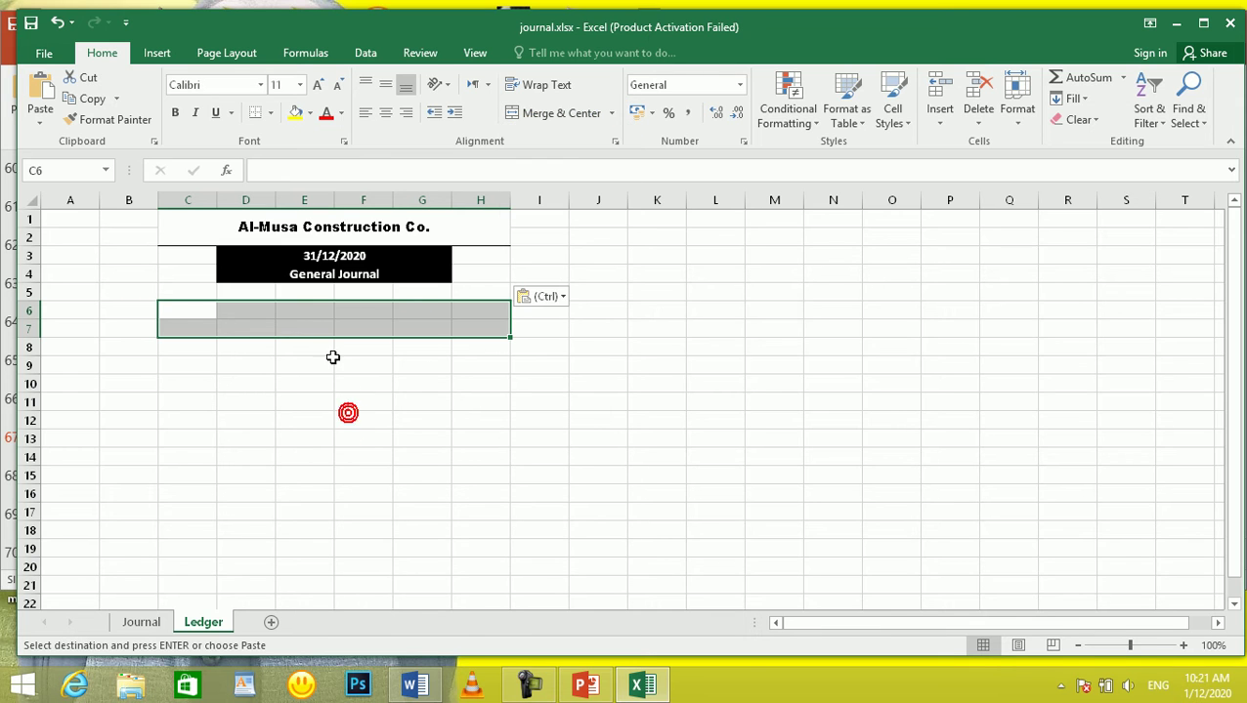
{"action": "left_click", "coordinate": [612, 117]}
{"action": "left_click", "coordinate": [580, 155]}
{"action": "left_click", "coordinate": [315, 437]}
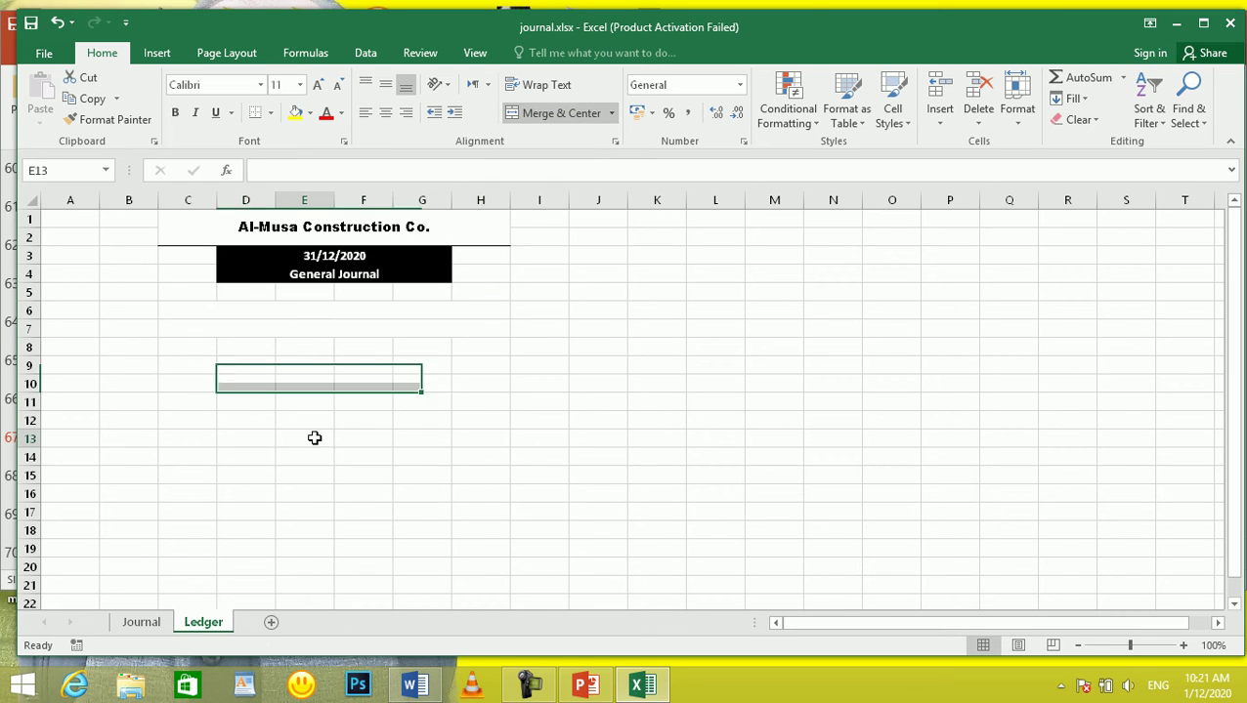
Enter the labels "Account Name:" in C6 and "Account No:" in C7
{"action": "left_click", "coordinate": [246, 312]}
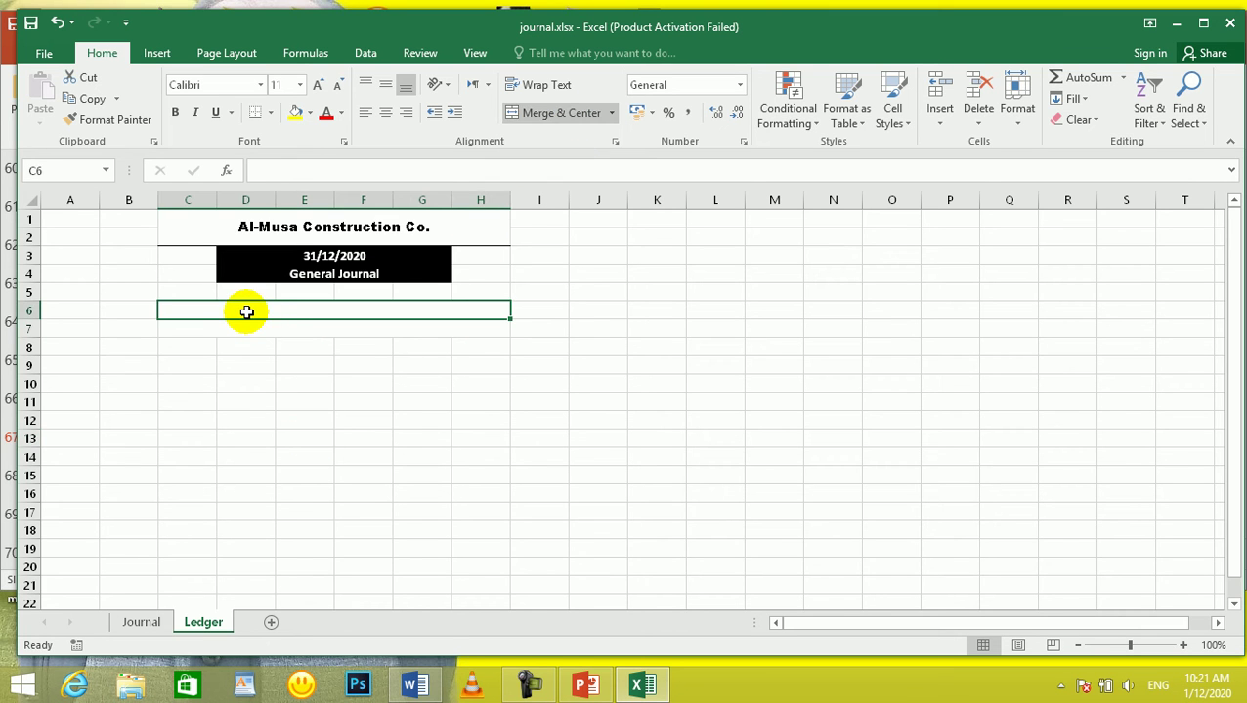
{"action": "type", "text": "C"}
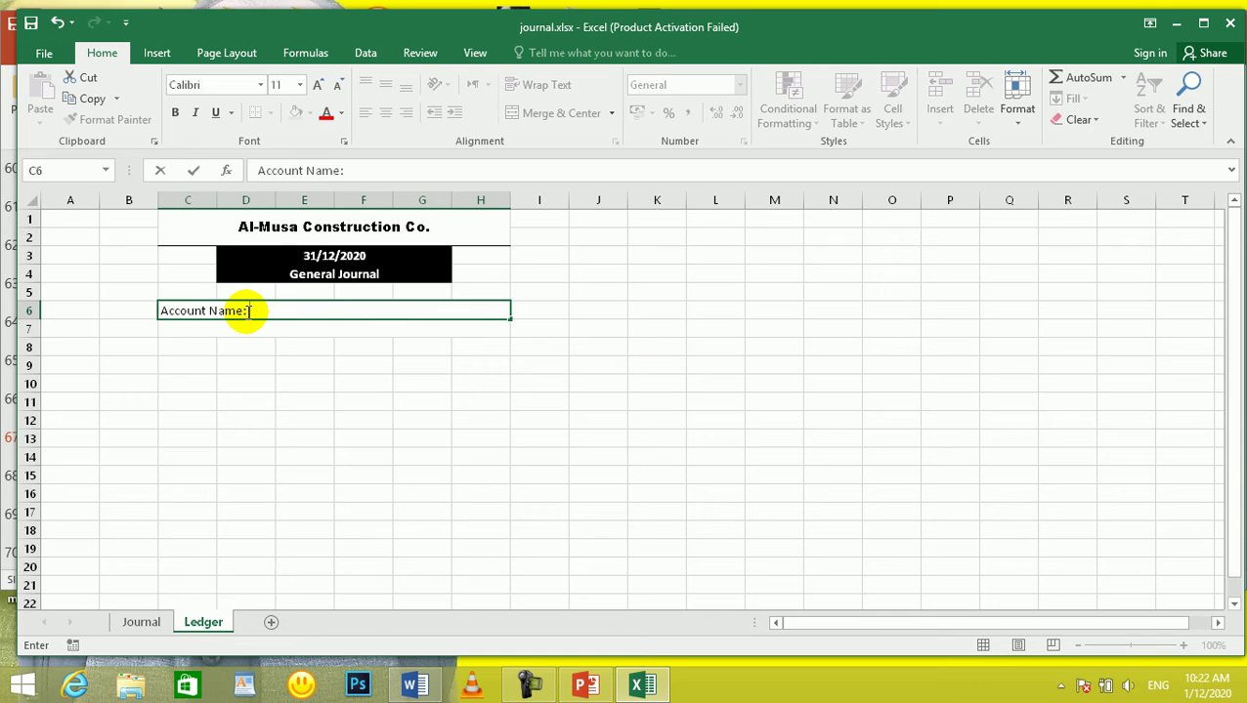
{"action": "key", "text": "Return"}
{"action": "type", "text": "A"}
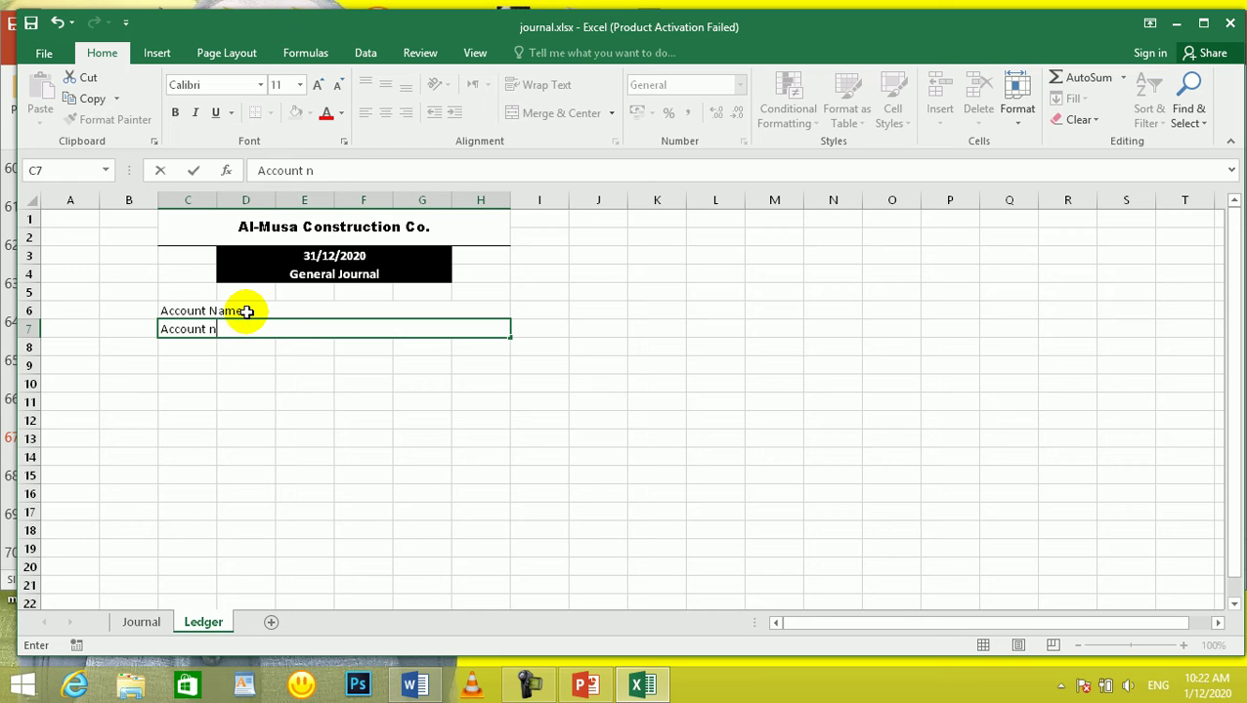
{"action": "type", "text": "ccount No:"}
{"action": "key", "text": "Return"}
{"action": "left_click_drag", "start_coordinate": [244, 314], "coordinate": [208, 332]}
{"action": "left_click", "coordinate": [206, 361]}
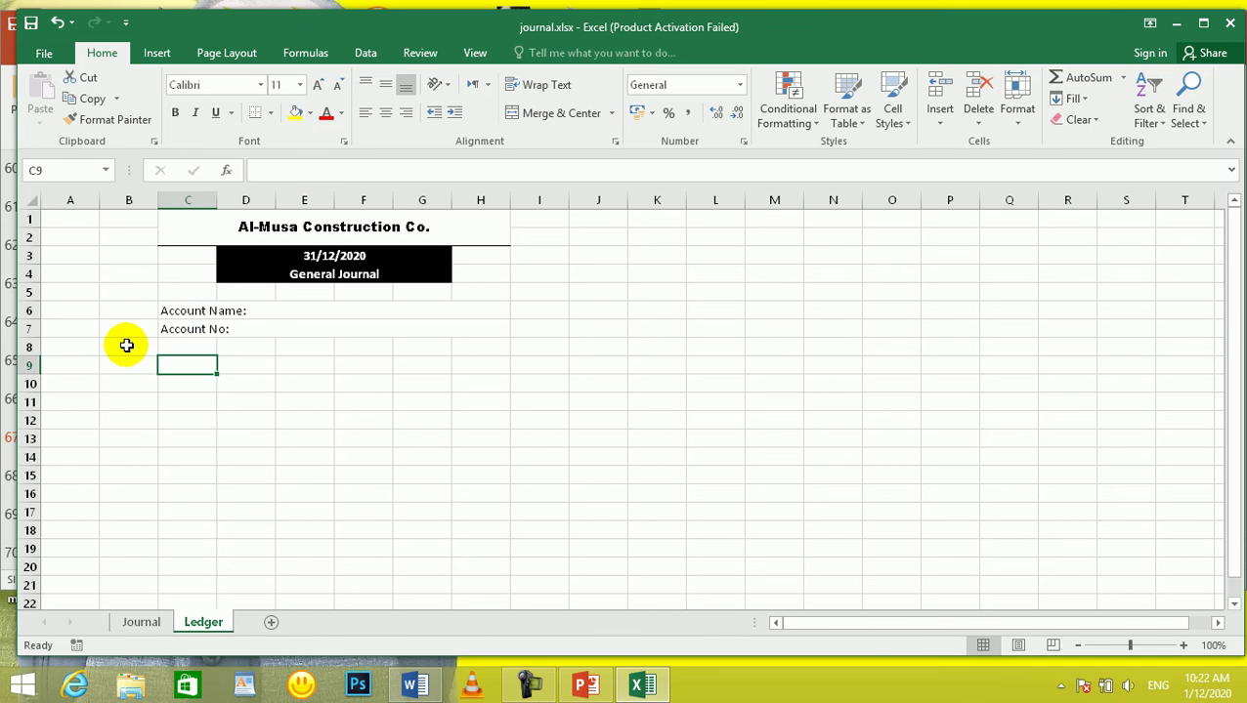
Merge cells B8:C31 across, row by row, to form the ledger's first column
{"action": "left_click", "coordinate": [127, 345]}
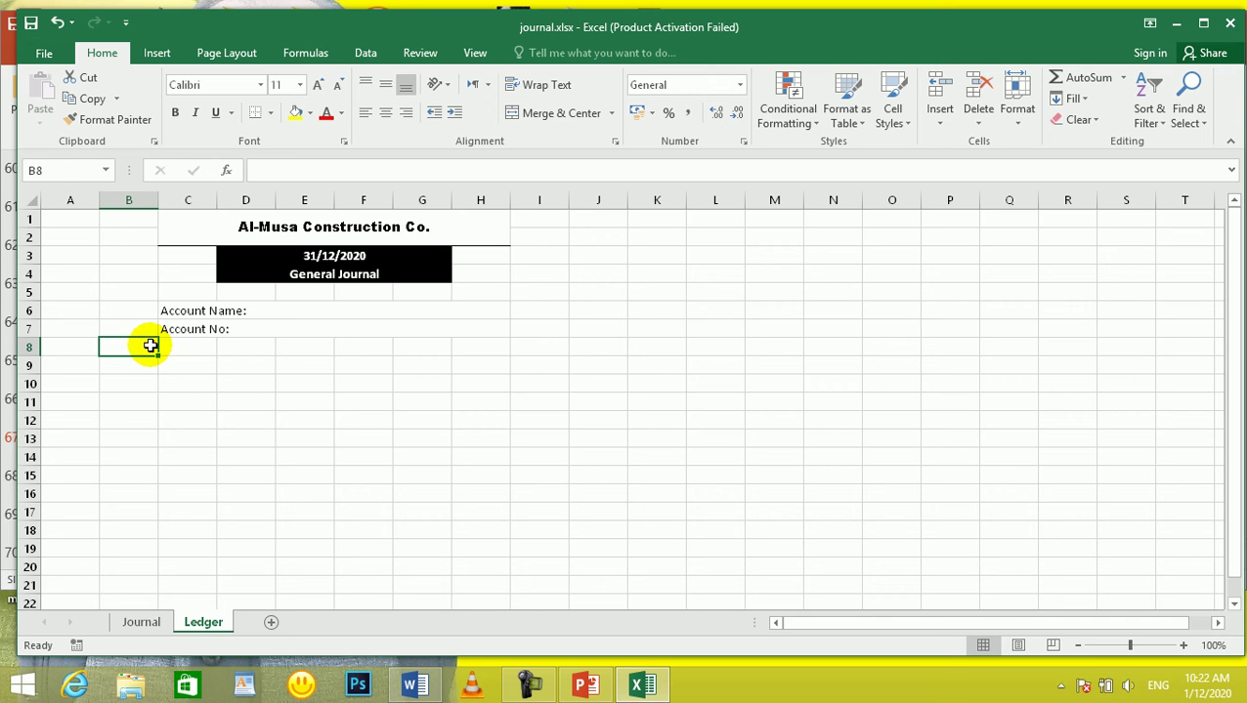
{"action": "left_click_drag", "start_coordinate": [141, 344], "coordinate": [202, 584]}
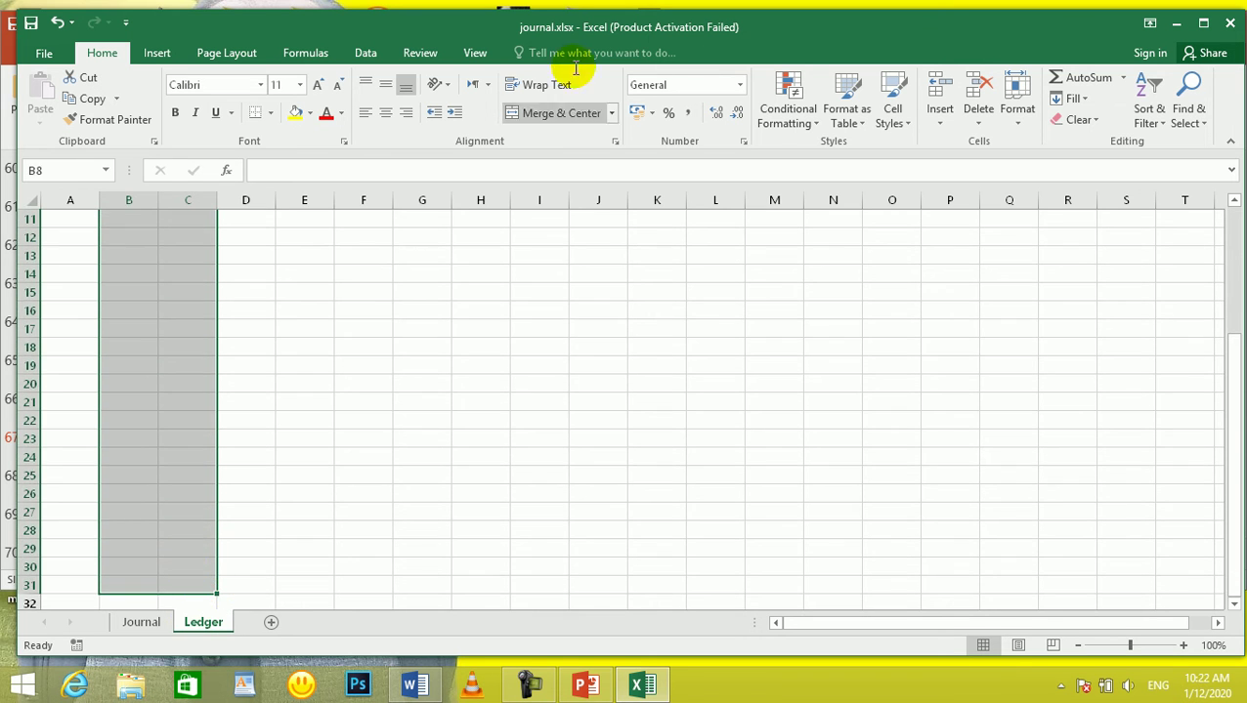
{"action": "left_click", "coordinate": [610, 114]}
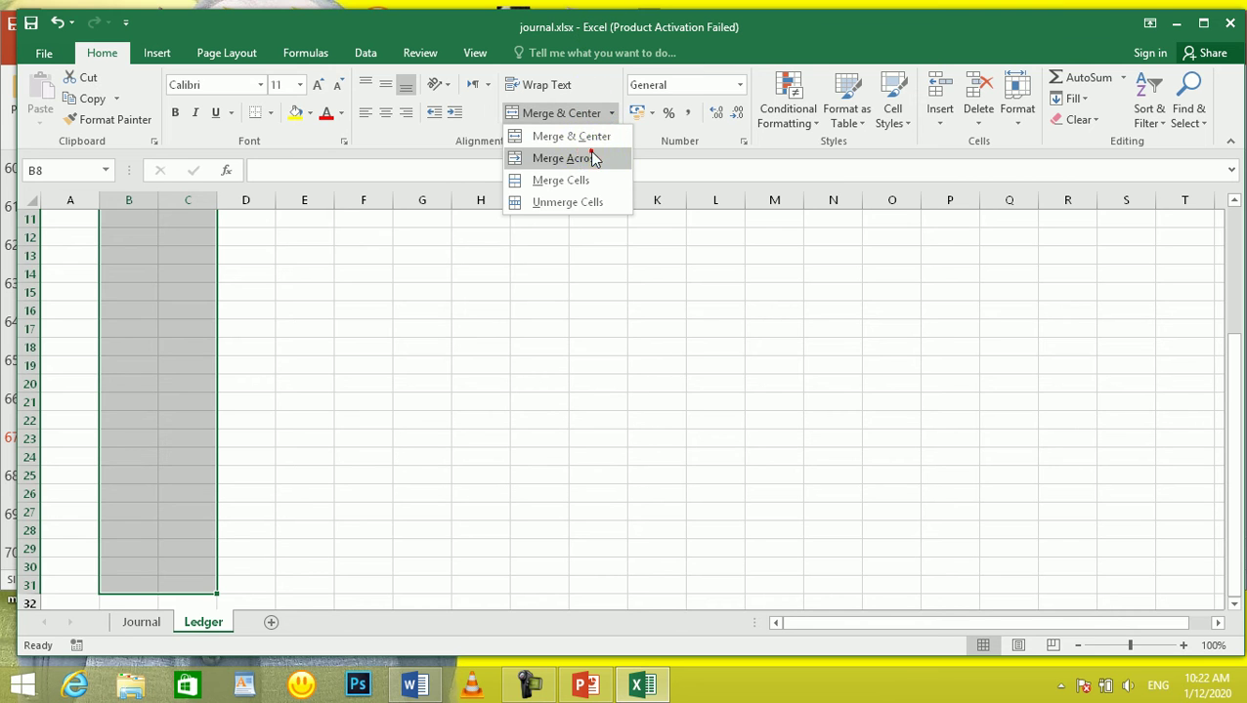
{"action": "left_click", "coordinate": [590, 156]}
{"action": "left_click", "coordinate": [296, 384]}
Merge D8:E31 across and columns F and G across from row 8 down to form two more ledger columns
{"action": "left_click_drag", "start_coordinate": [242, 349], "coordinate": [320, 549]}
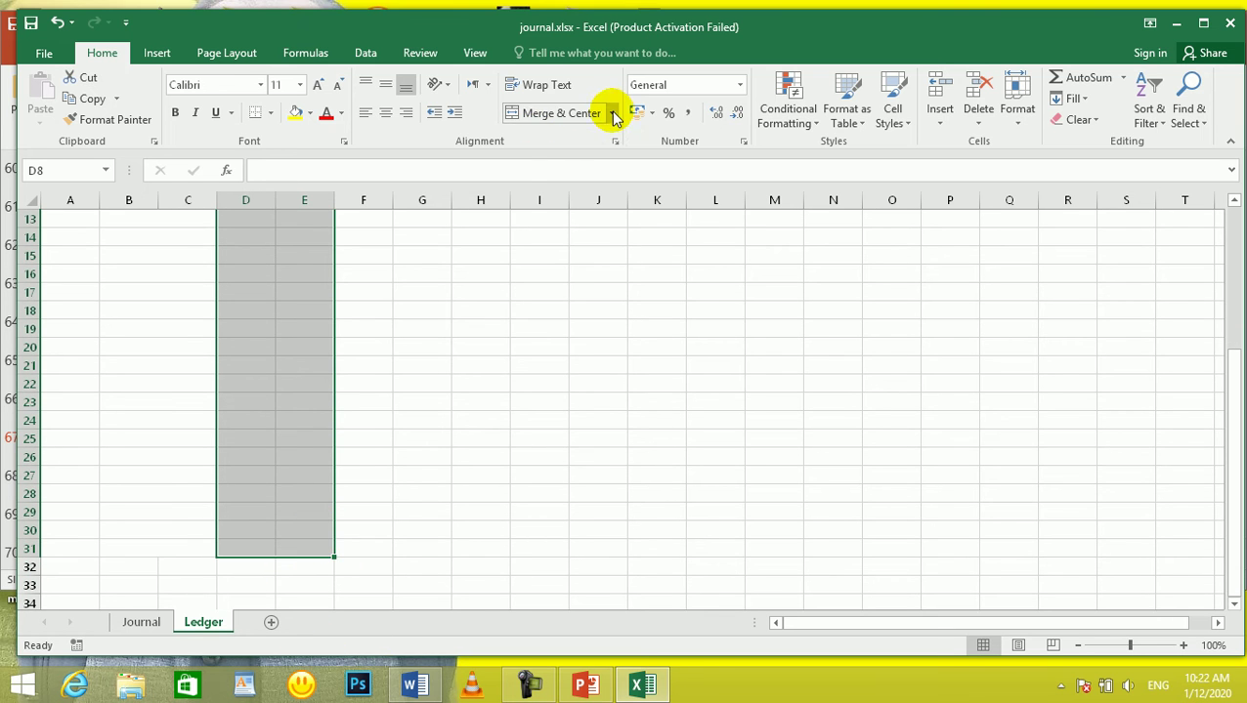
{"action": "left_click", "coordinate": [613, 113]}
{"action": "left_click", "coordinate": [584, 158]}
{"action": "left_click_drag", "start_coordinate": [365, 345], "coordinate": [448, 548]}
{"action": "left_click", "coordinate": [611, 113]}
{"action": "left_click", "coordinate": [570, 158]}
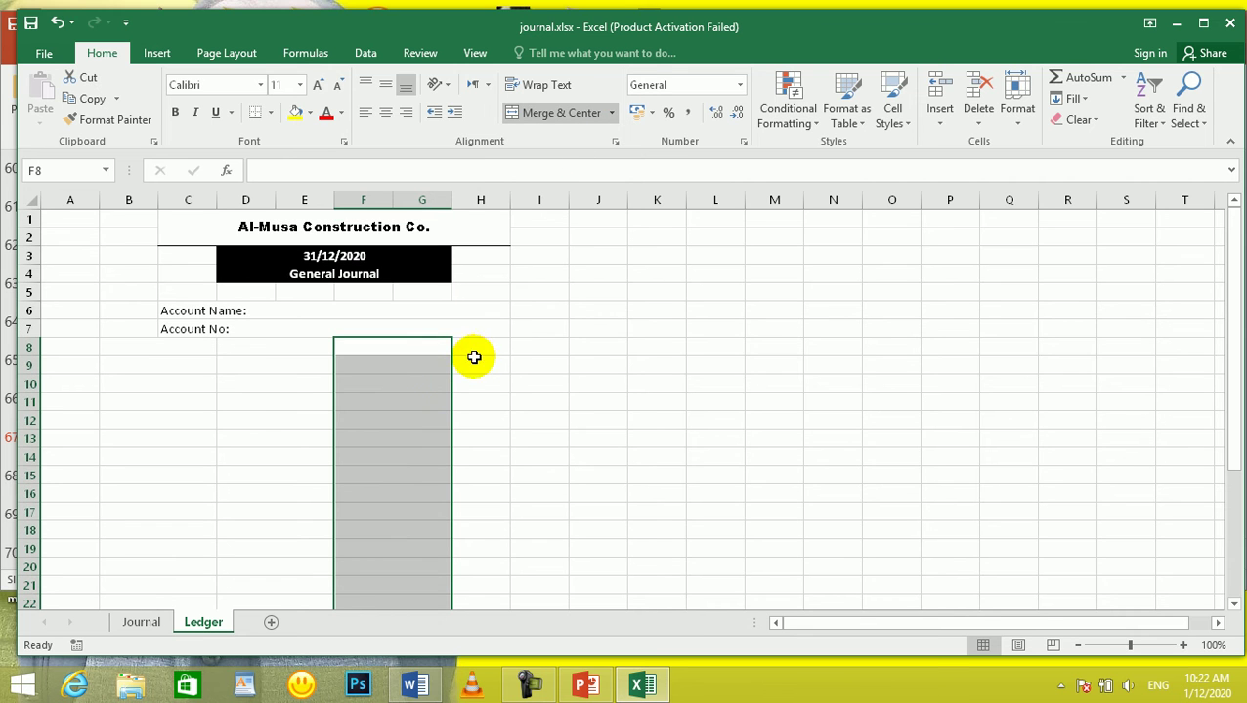
Merge H8:I30 and J8:K30 across, row by row, to form the remaining ledger columns
{"action": "left_click_drag", "start_coordinate": [475, 349], "coordinate": [557, 570]}
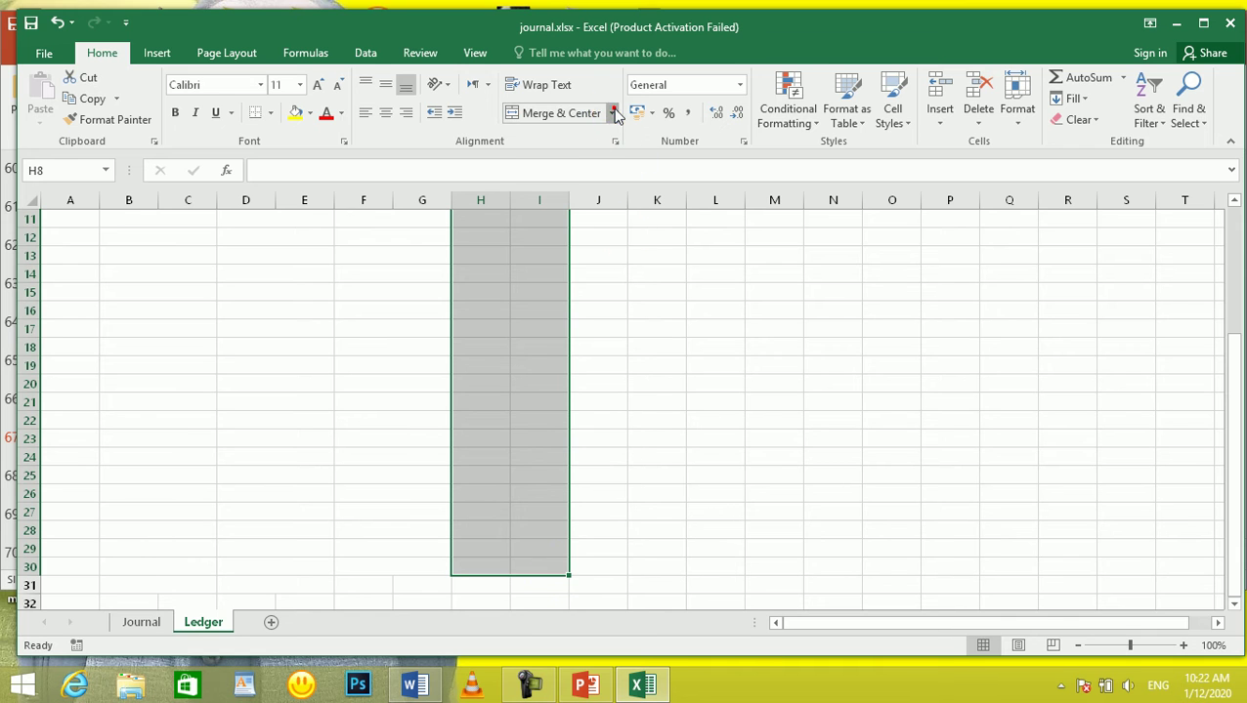
{"action": "left_click", "coordinate": [613, 113]}
{"action": "left_click", "coordinate": [578, 158]}
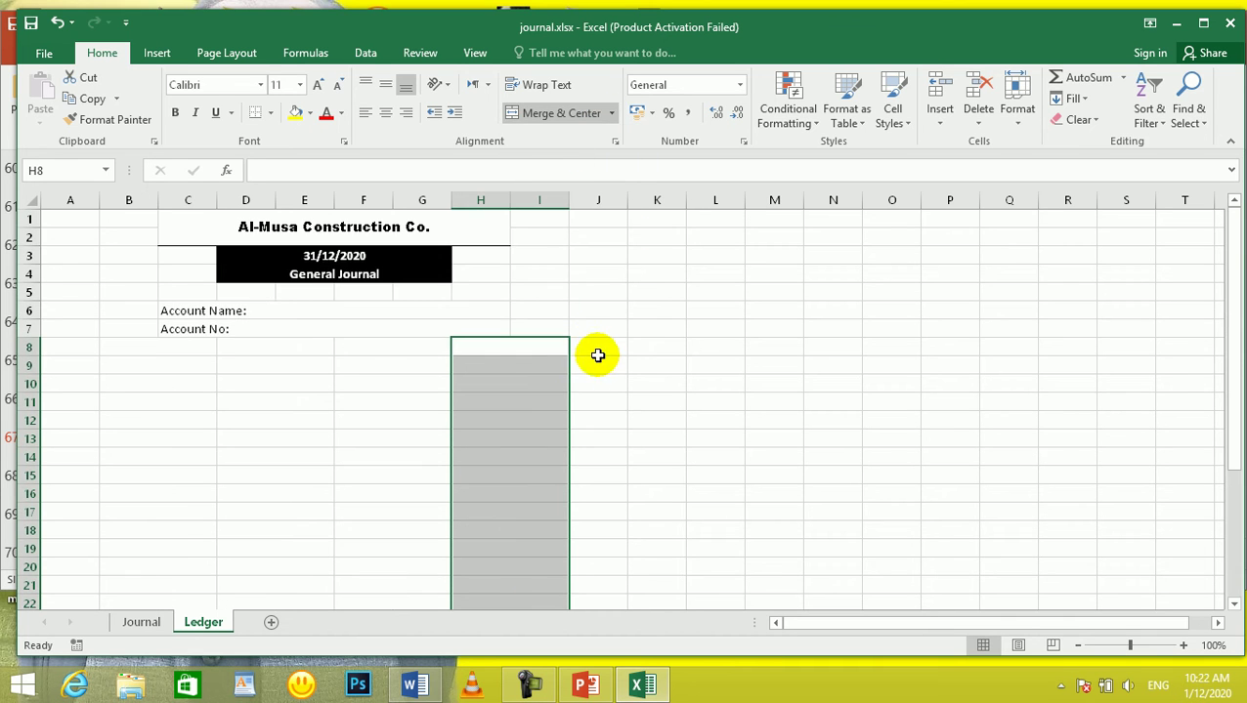
{"action": "left_click_drag", "start_coordinate": [598, 344], "coordinate": [668, 567]}
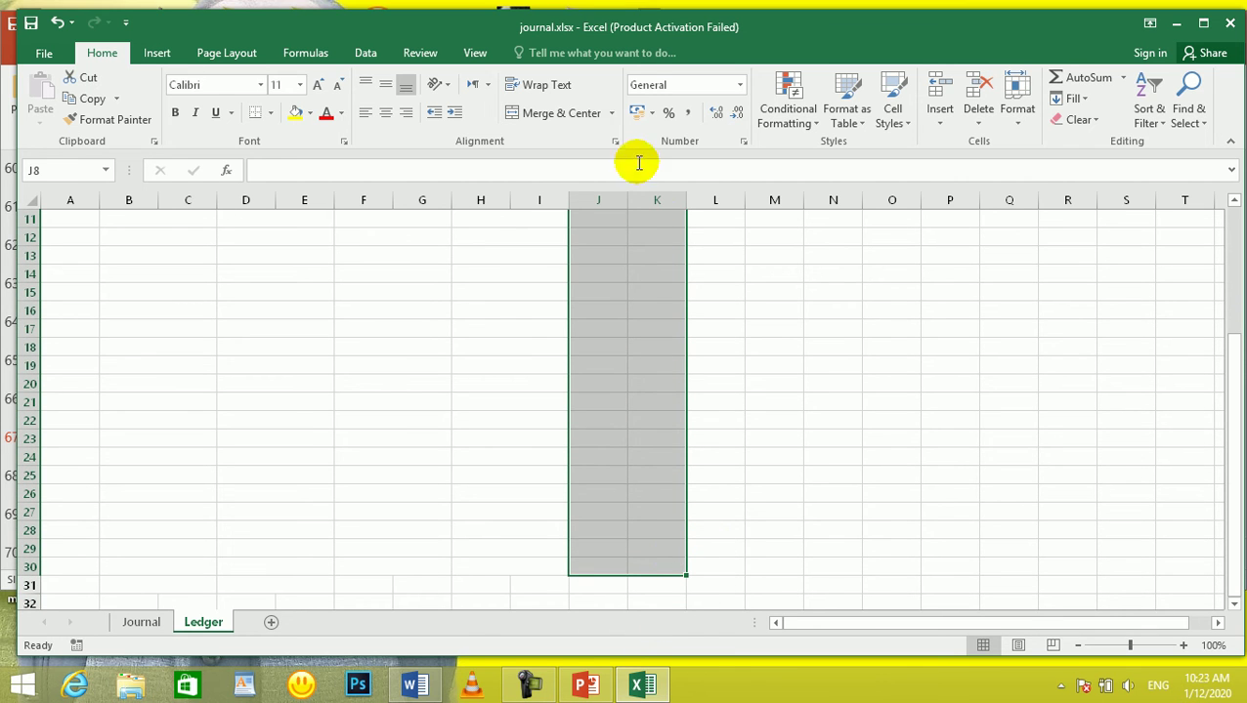
{"action": "left_click", "coordinate": [612, 113]}
{"action": "left_click", "coordinate": [576, 160]}
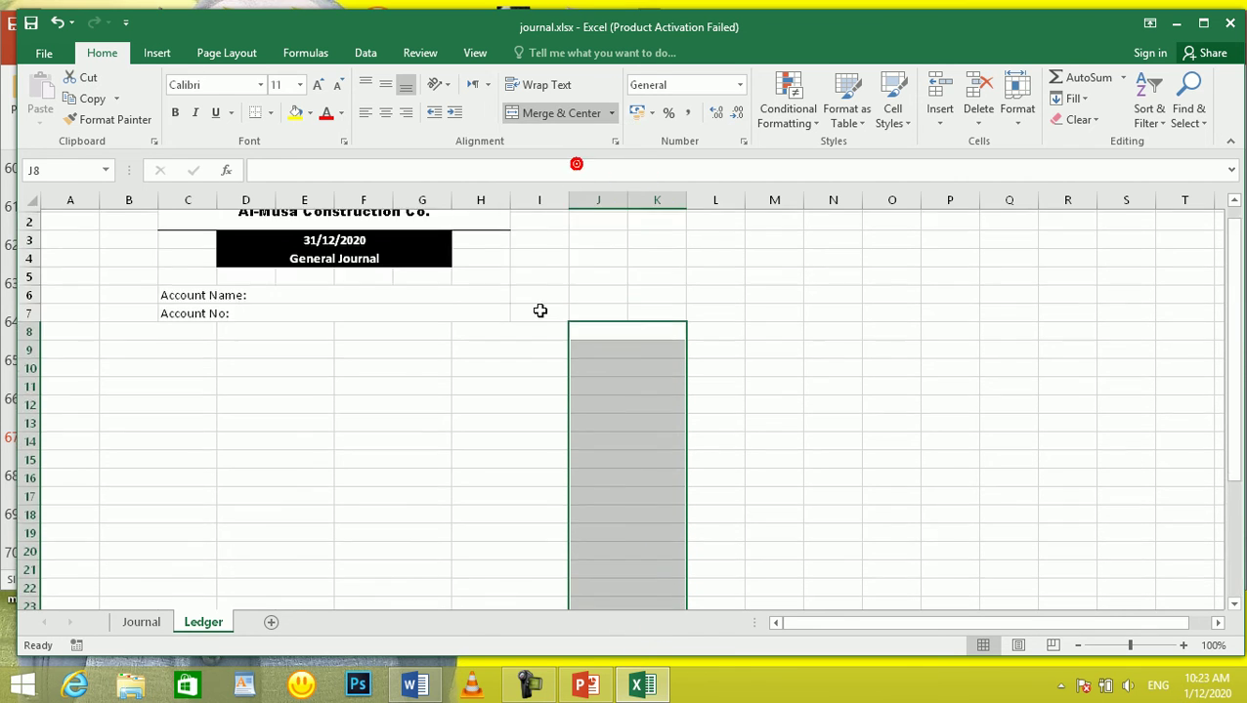
{"action": "left_click", "coordinate": [537, 334]}
Enter the column headings "Date" in B8 and "Particular" in D8 of the ledger table
{"action": "left_click", "coordinate": [162, 344]}
{"action": "left_click", "coordinate": [162, 344]}
{"action": "type", "text": "Da"}
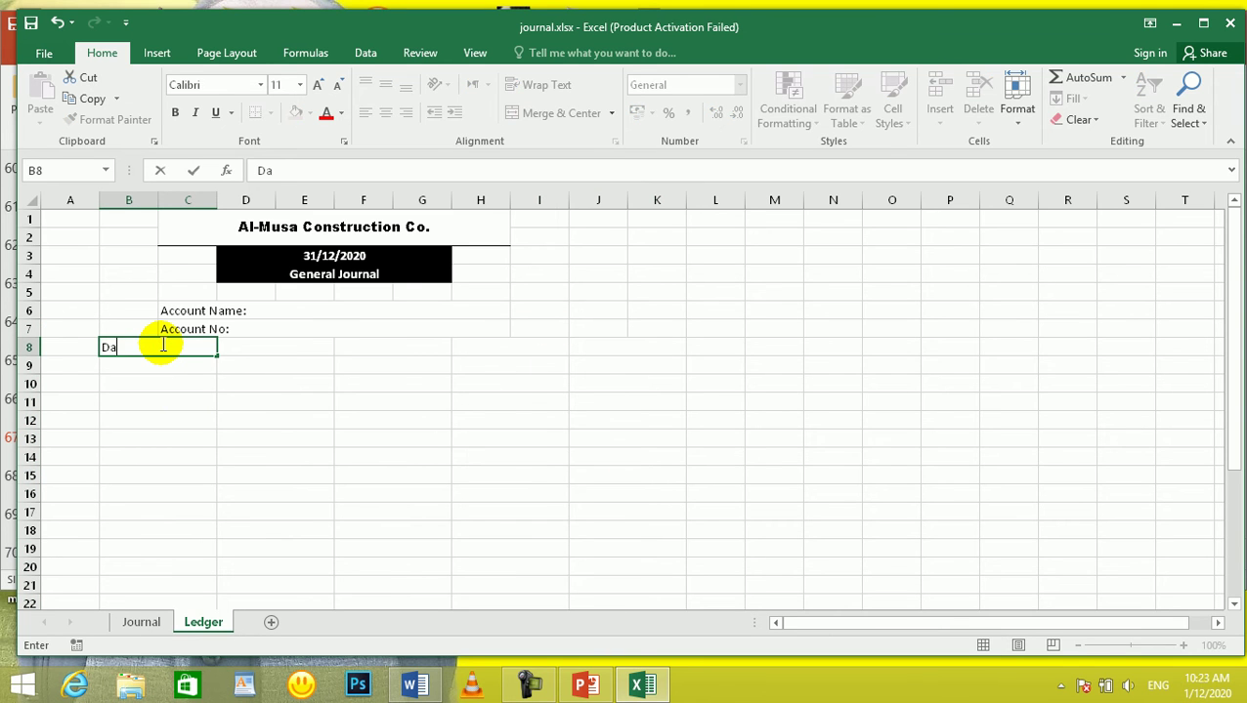
{"action": "type", "text": "te"}
{"action": "key", "text": "Tab"}
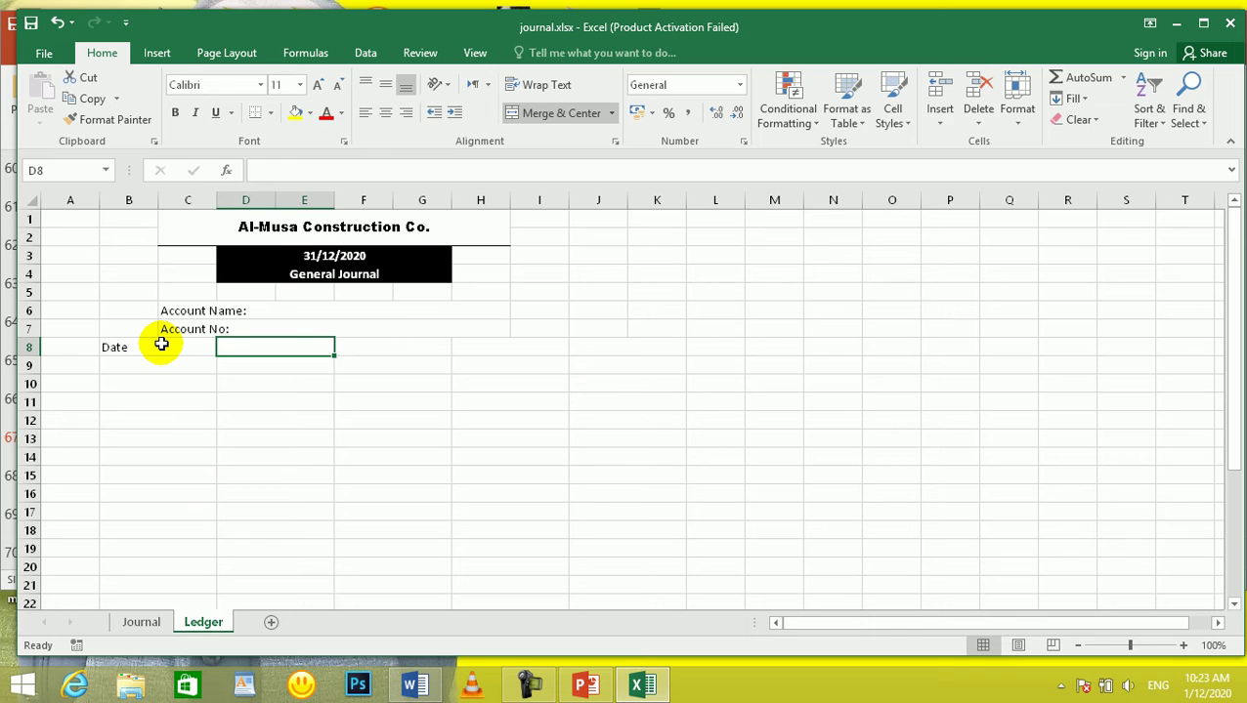
{"action": "type", "text": "Particular"}
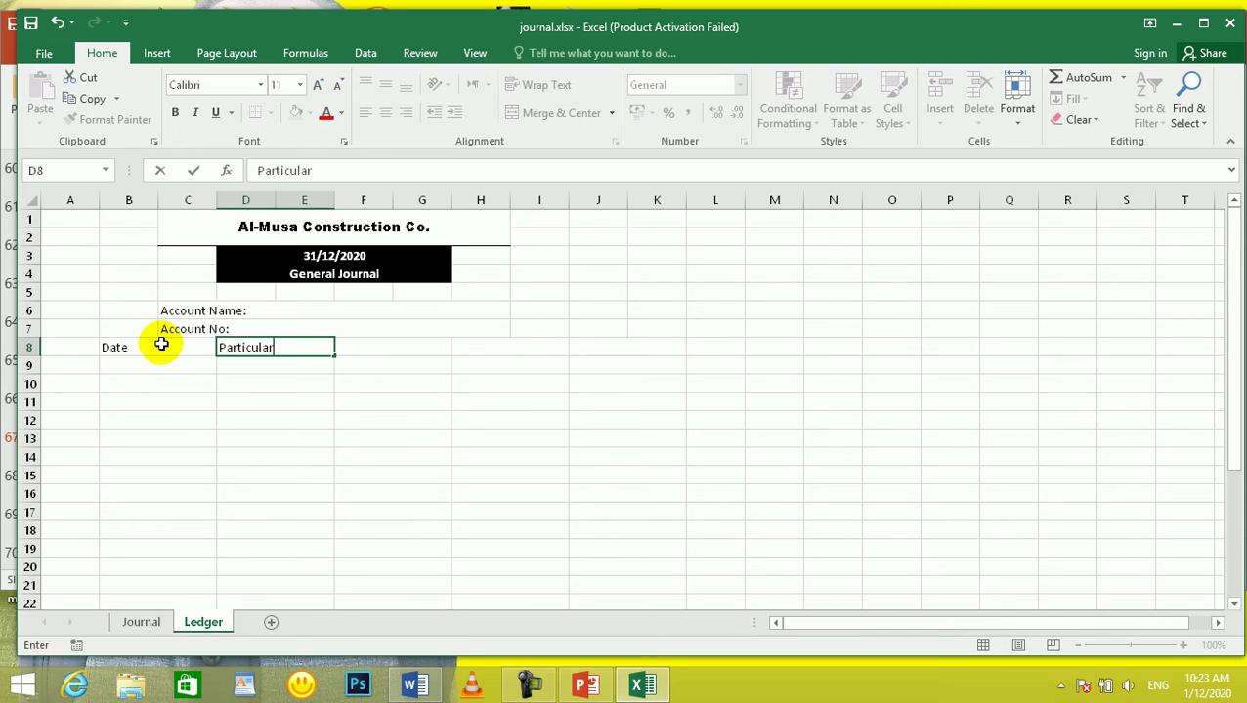
{"action": "key", "text": "Tab"}
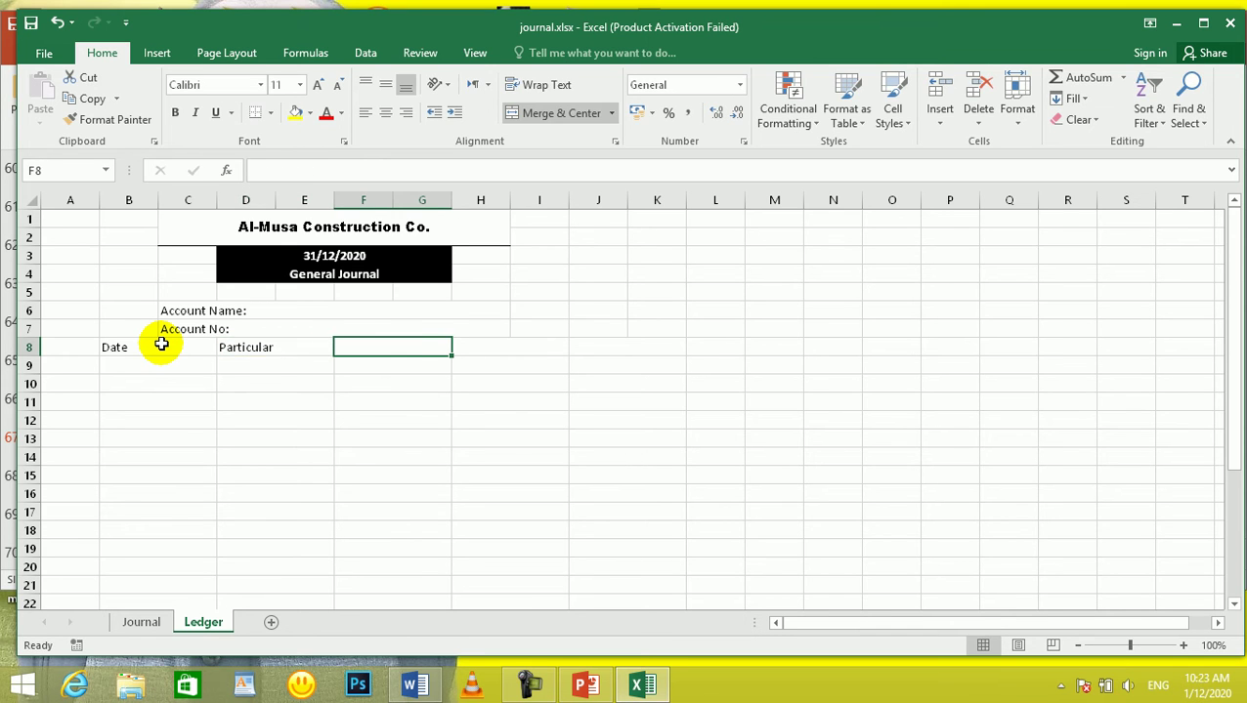
Enter the column headings "PR" in F8, "Debit" in H8 and "Credit" in J8
{"action": "type", "text": "Pr"}
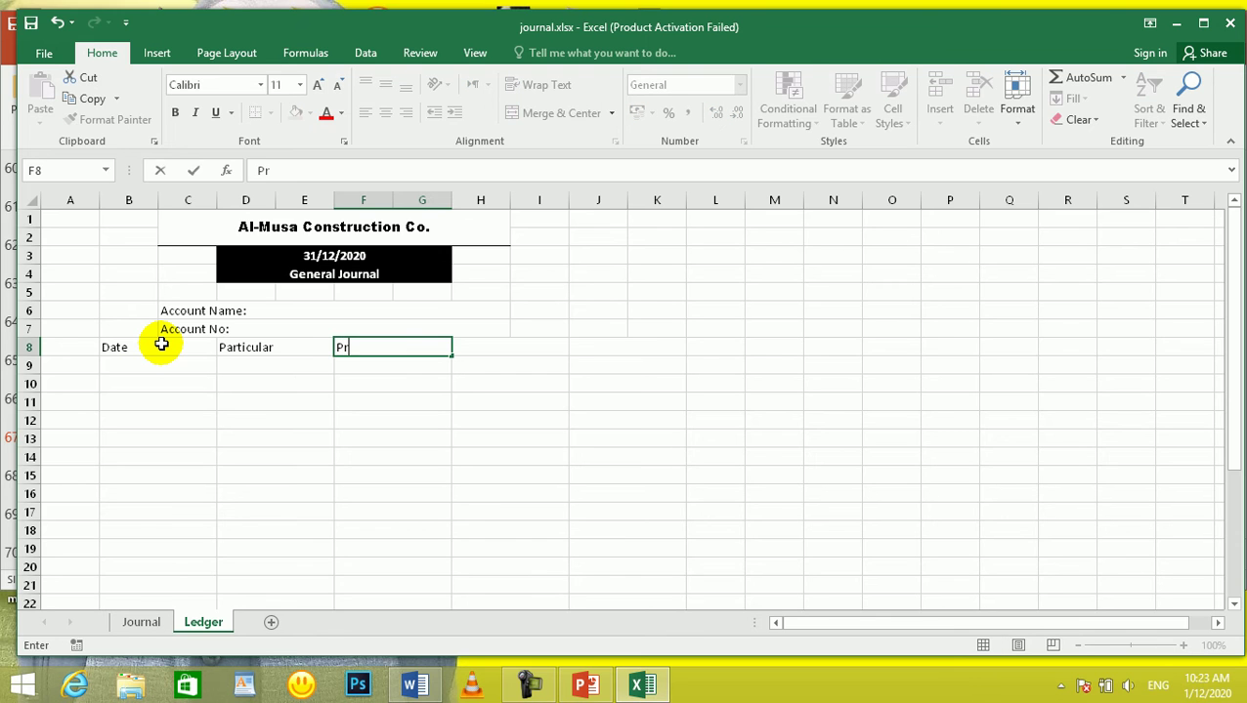
{"action": "key", "text": "Tab"}
{"action": "key", "text": "shift+Tab"}
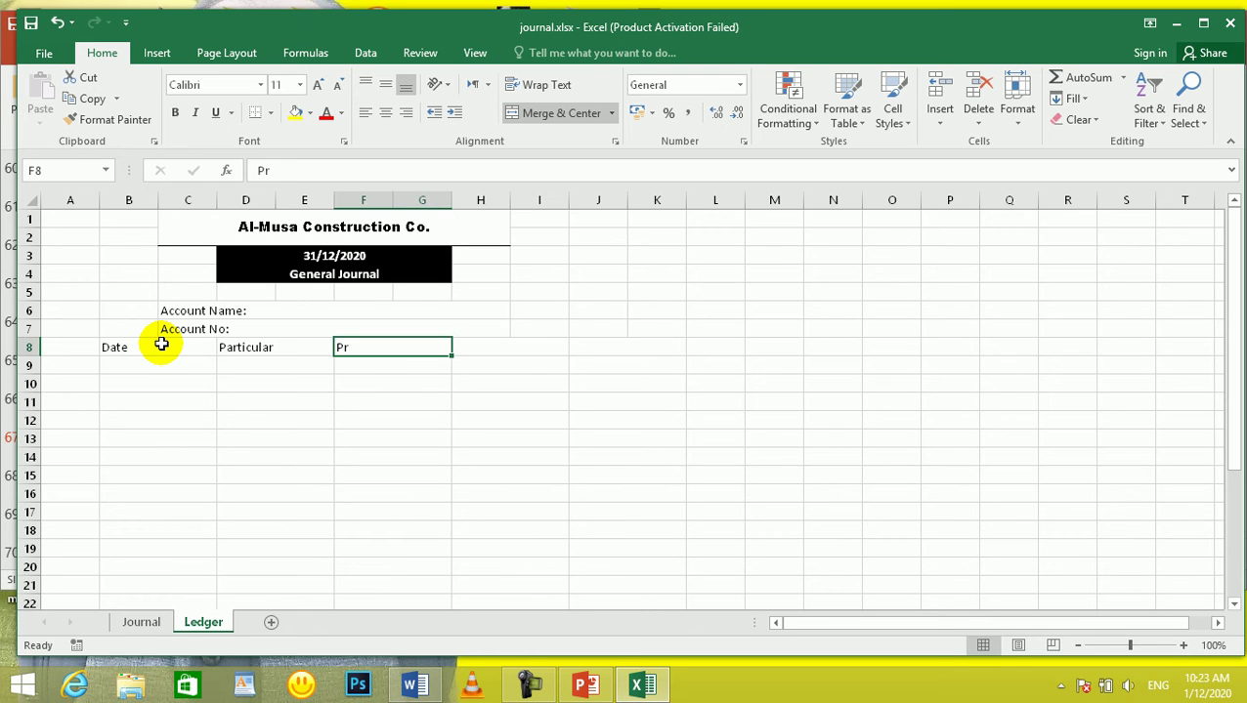
{"action": "type", "text": "P"}
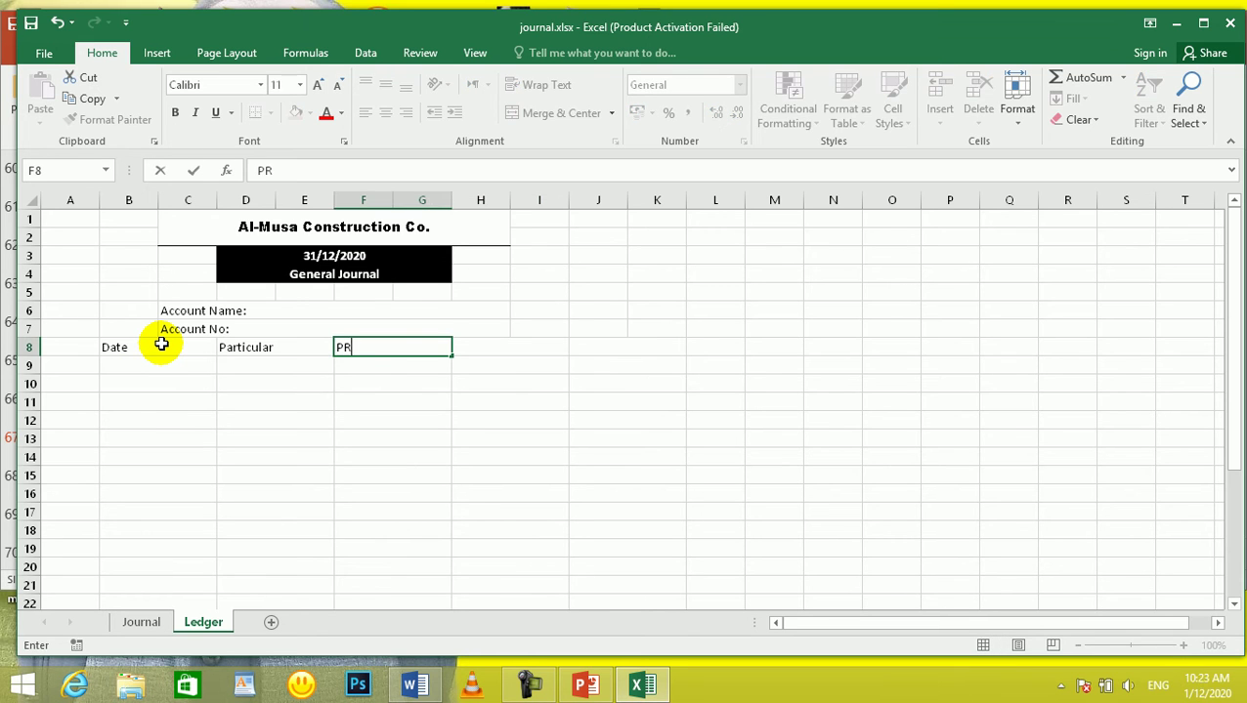
{"action": "key", "text": "Tab"}
{"action": "type", "text": "DJ"}
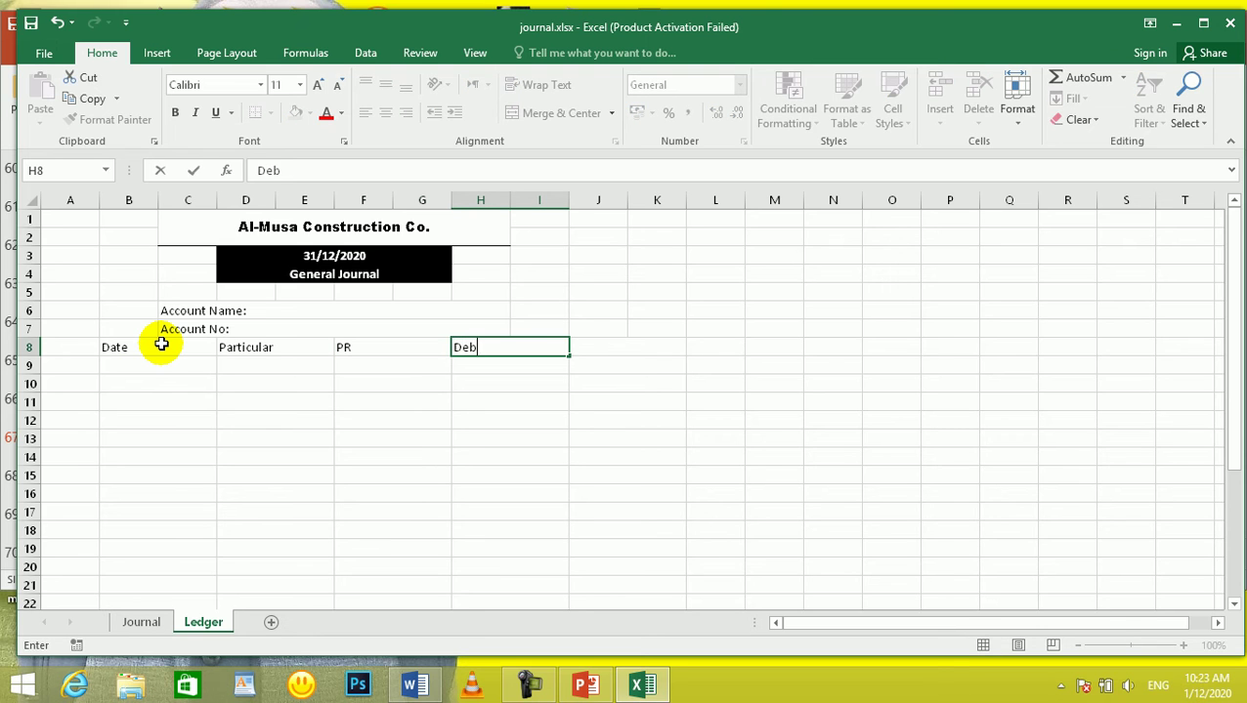
{"action": "key", "text": "Tab"}
{"action": "type", "text": "C"}
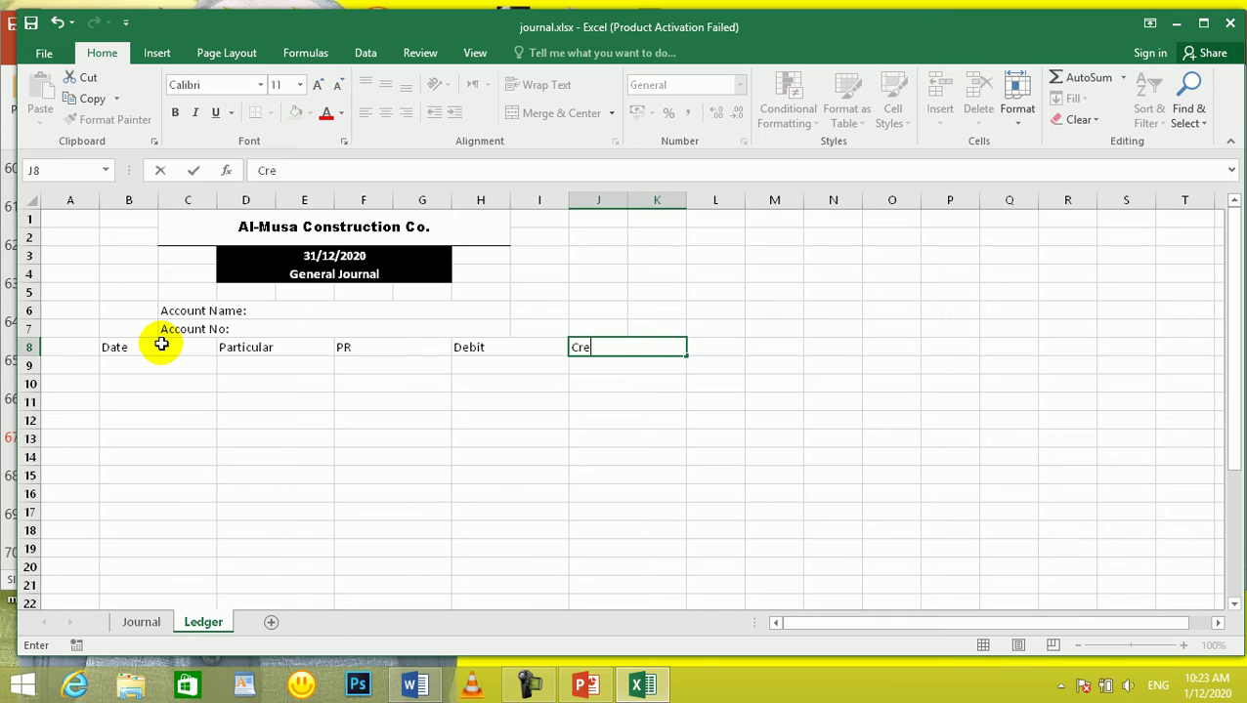
{"action": "key", "text": "Tab"}
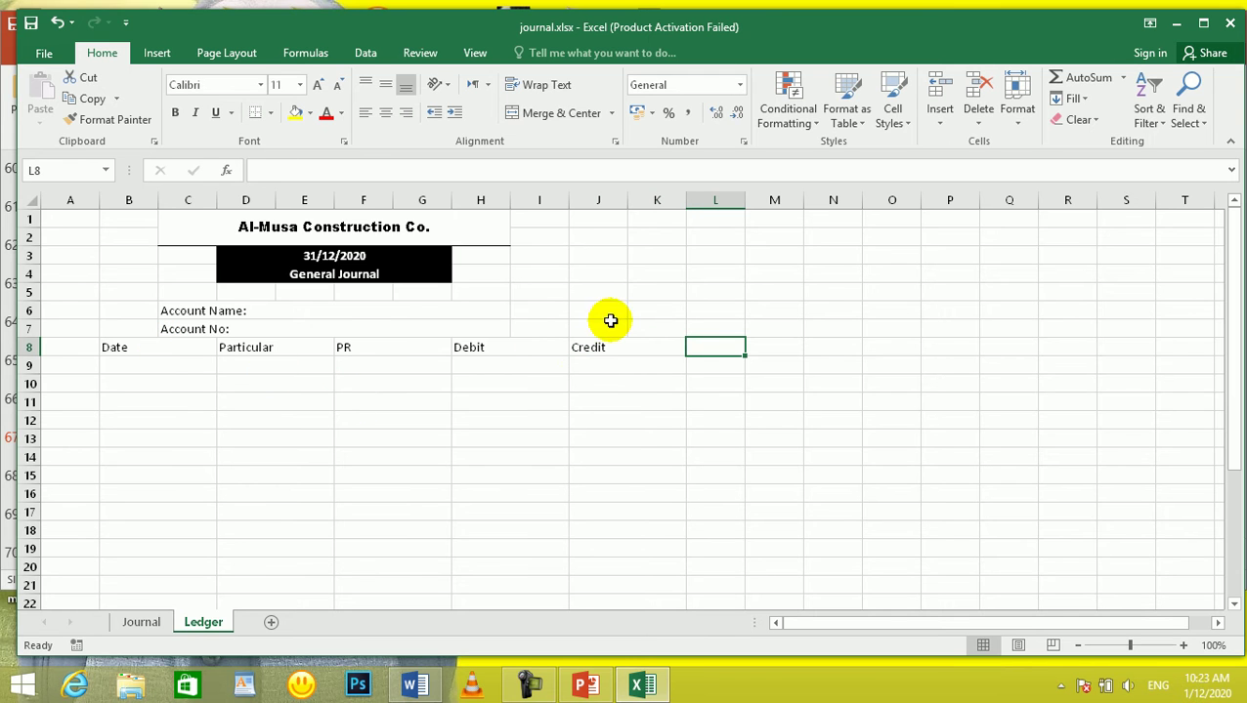
Merge L8:M30 across, row by row, and enter the heading "Balance" in L8
{"action": "left_click_drag", "start_coordinate": [714, 345], "coordinate": [788, 548]}
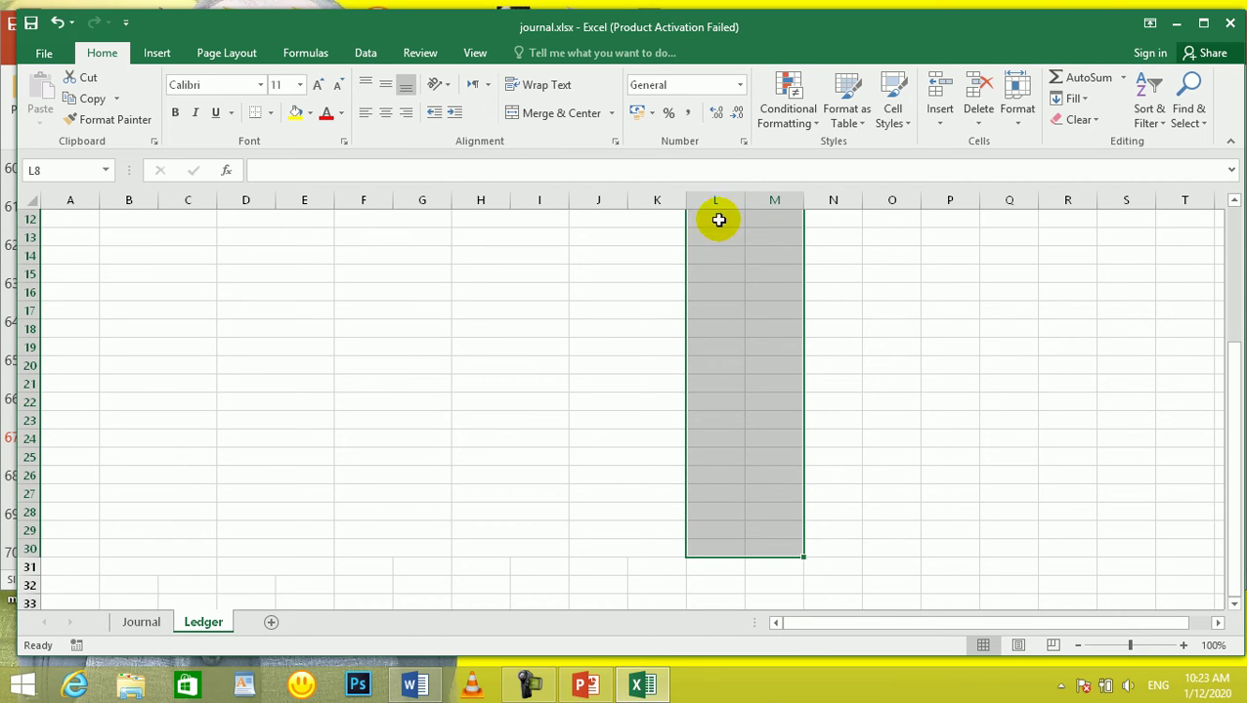
{"action": "left_click", "coordinate": [611, 114]}
{"action": "left_click", "coordinate": [600, 156]}
{"action": "left_click", "coordinate": [563, 383]}
{"action": "left_click", "coordinate": [725, 350]}
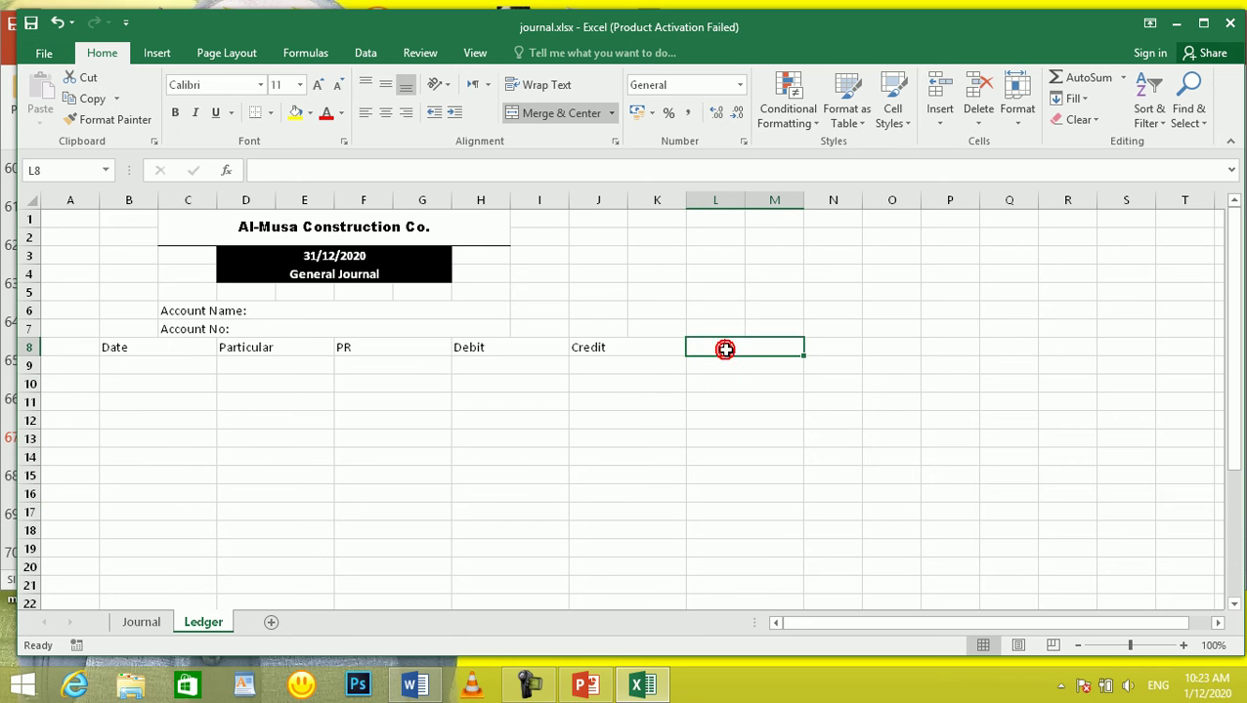
{"action": "type", "text": "Balance"}
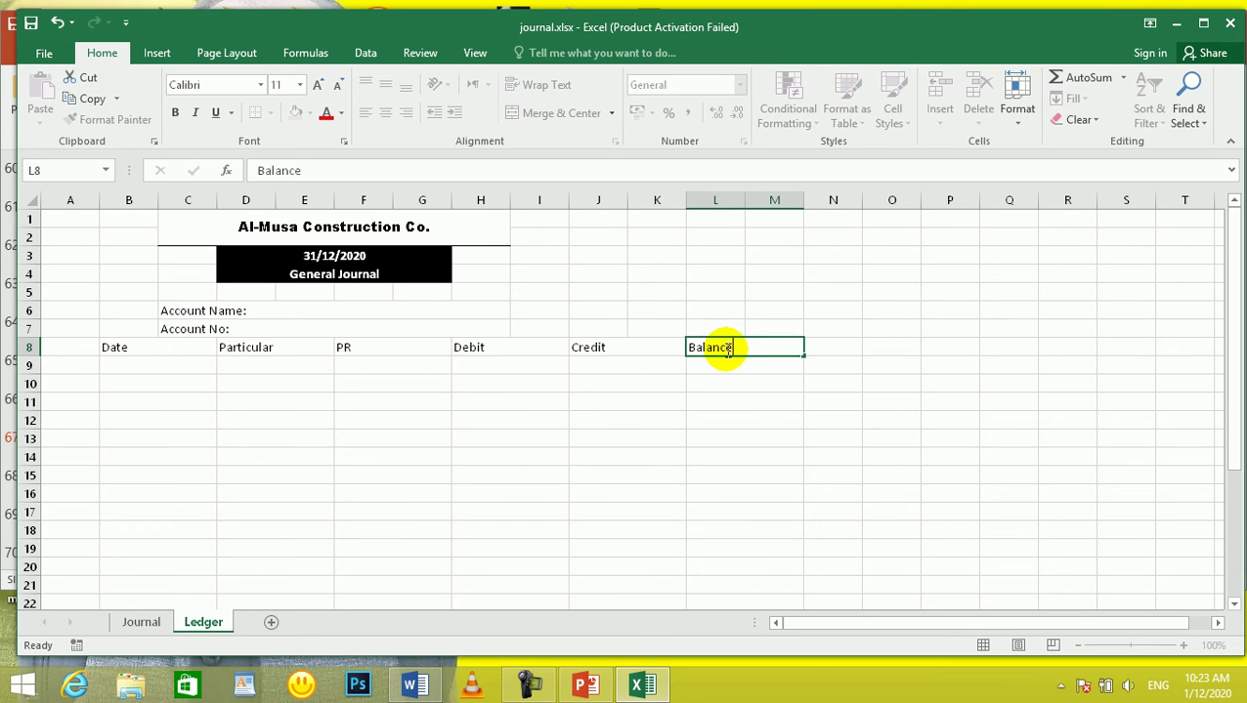
{"action": "key", "text": "Return"}
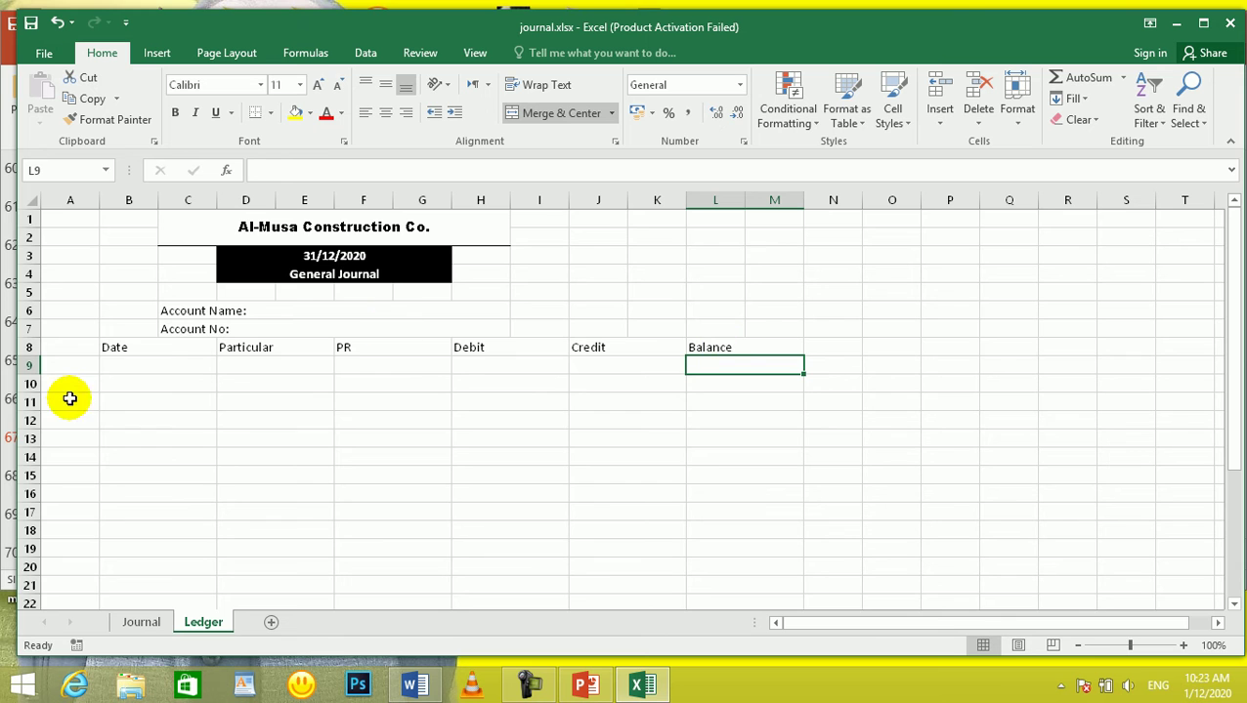
Format the whole ledger table from B8 to column M as centered, bold, 14-point text
{"action": "left_click_drag", "start_coordinate": [117, 346], "coordinate": [737, 582]}
{"action": "scroll", "coordinate": [591, 390], "scroll_direction": "up", "scroll_amount": 3}
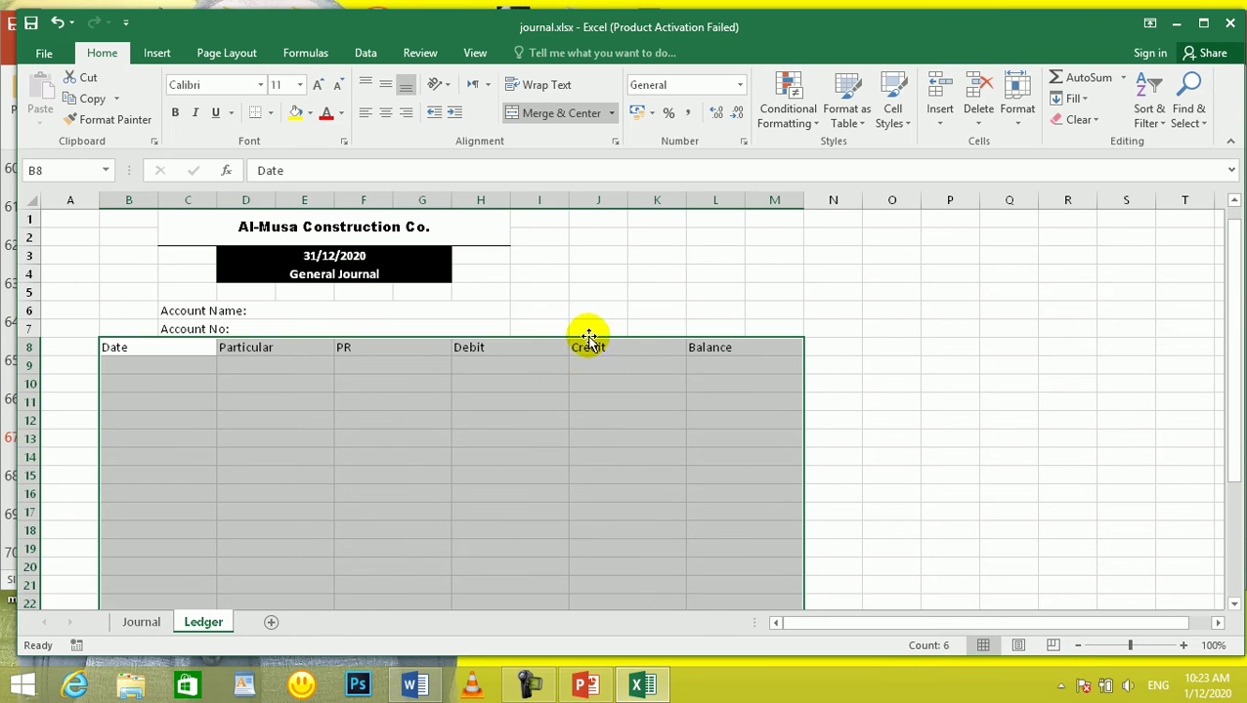
{"action": "left_click", "coordinate": [386, 112]}
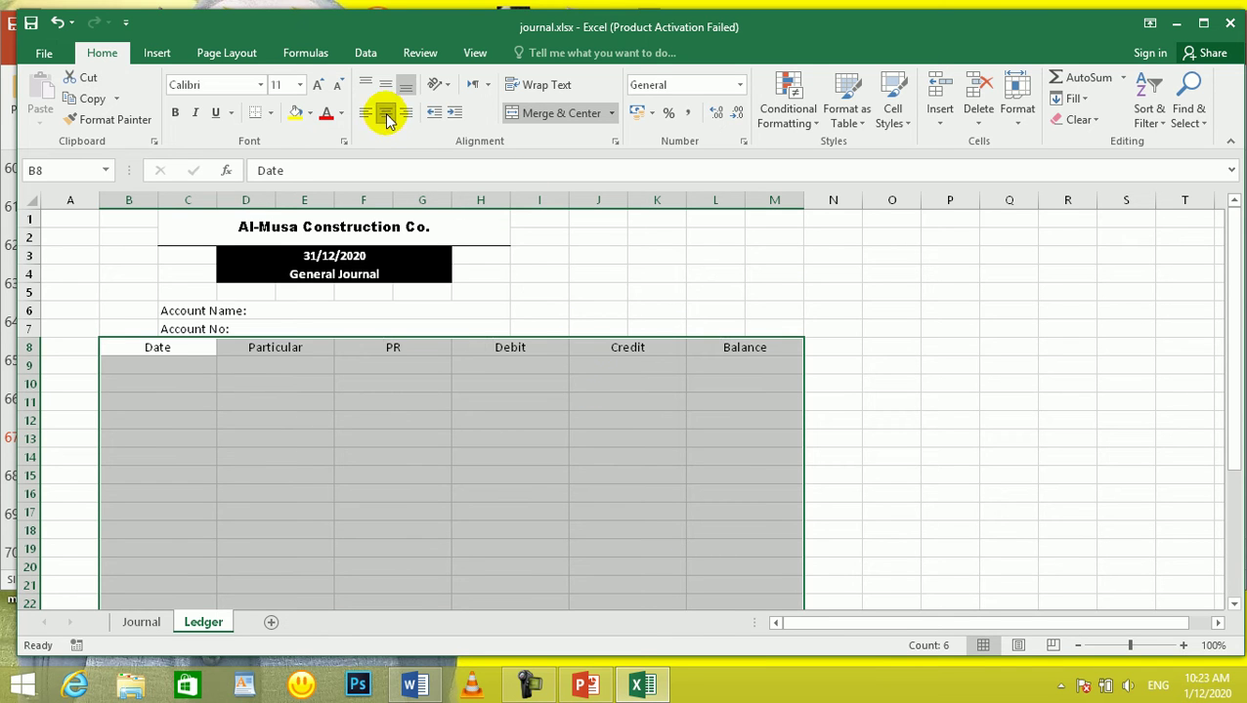
{"action": "left_click", "coordinate": [175, 114]}
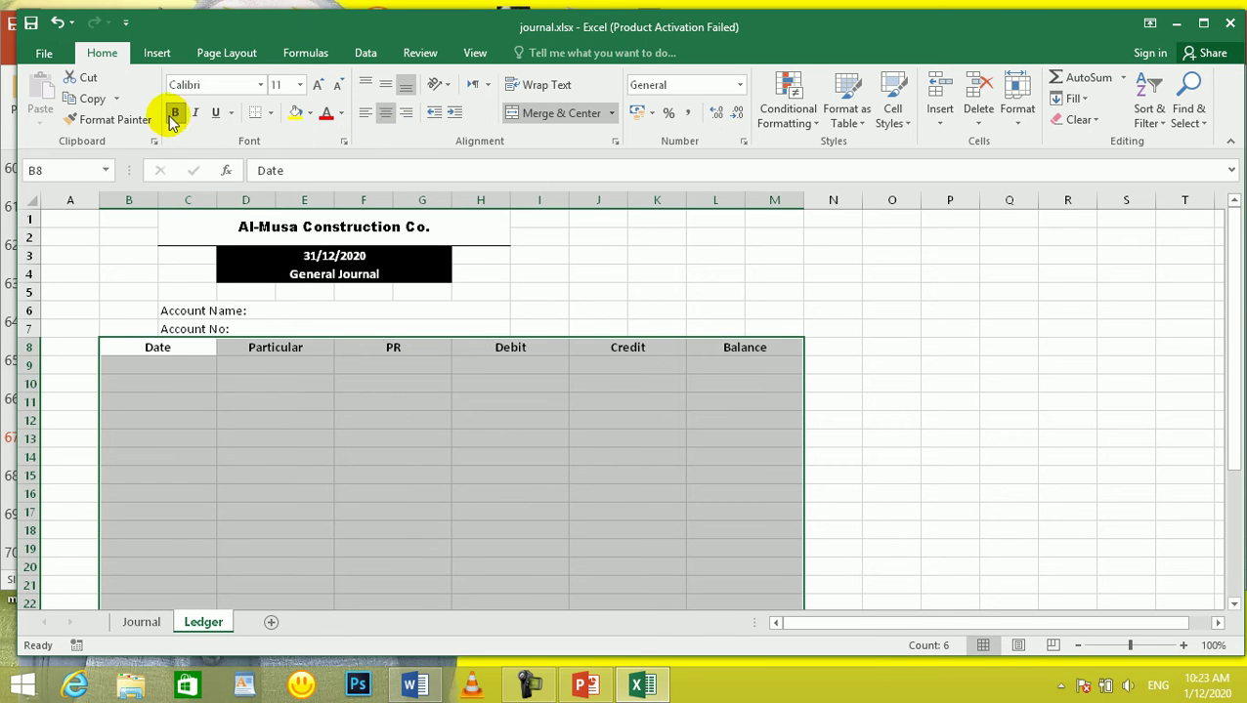
{"action": "left_click", "coordinate": [315, 85]}
{"action": "left_click", "coordinate": [314, 85]}
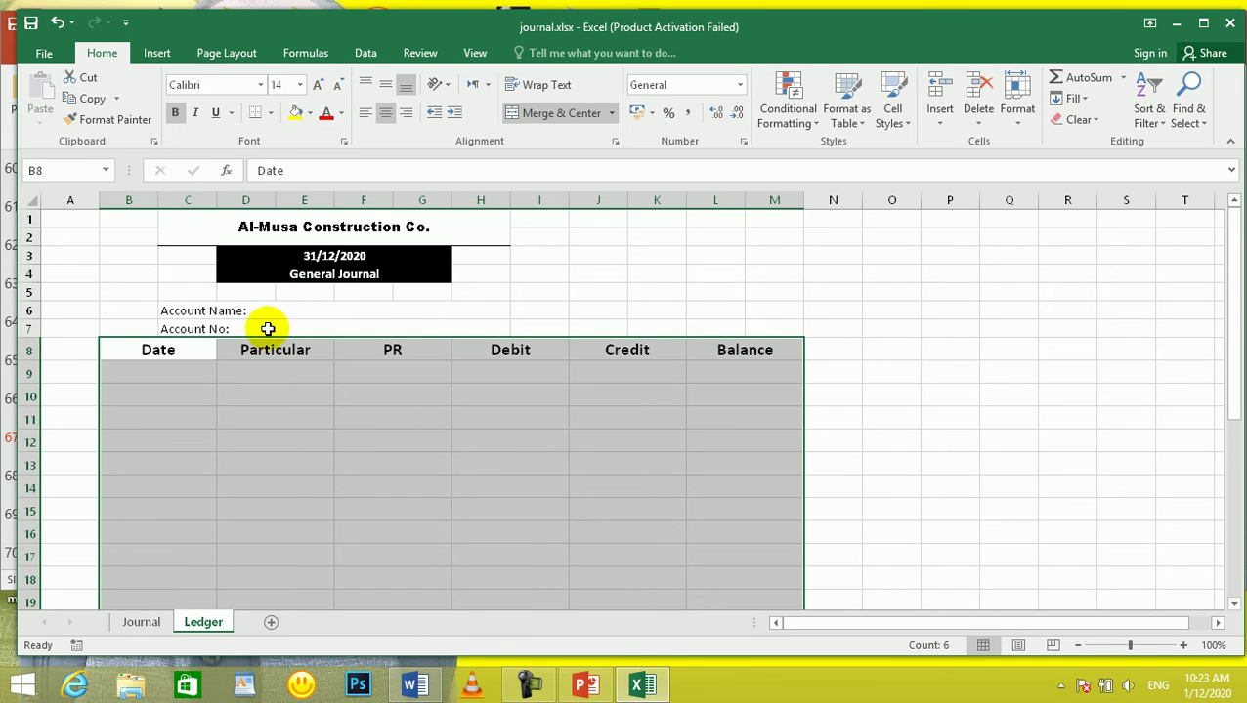
Apply all borders to the ledger table
{"action": "left_click", "coordinate": [274, 115]}
{"action": "left_click", "coordinate": [307, 265]}
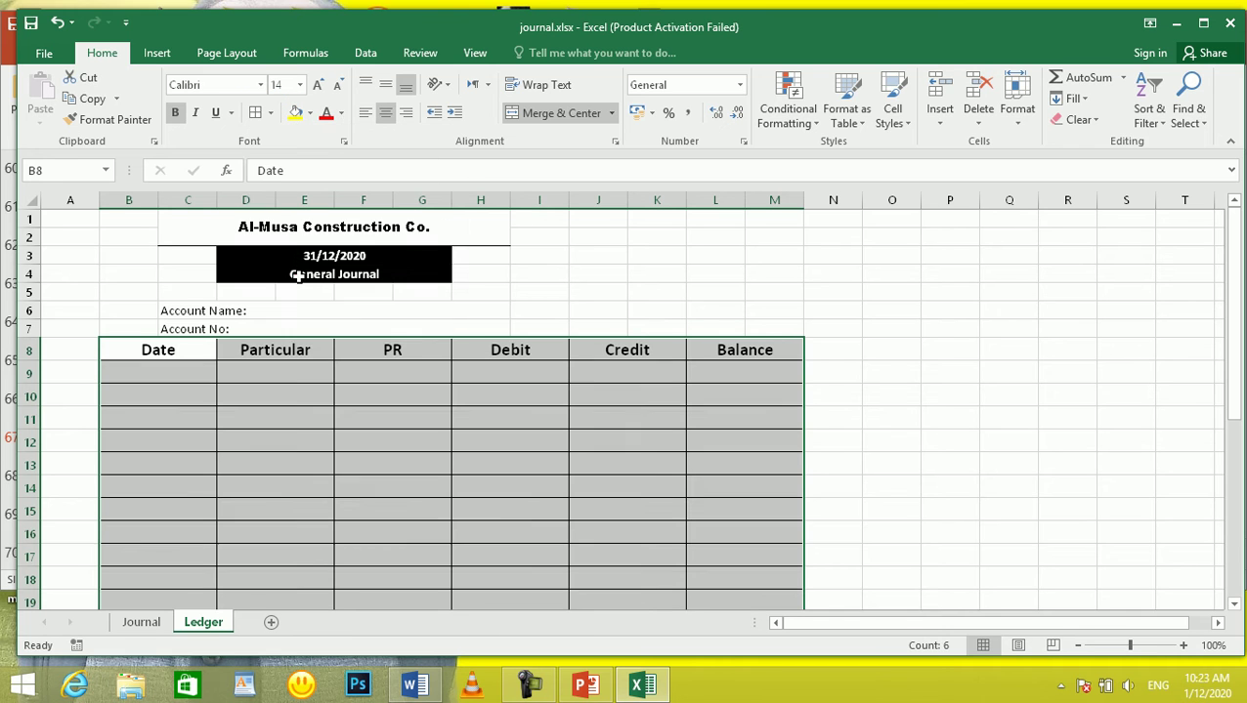
{"action": "left_click", "coordinate": [335, 427]}
Make the account name and account number cells in C6:H7 bold and apply all borders to them
{"action": "left_click_drag", "start_coordinate": [236, 314], "coordinate": [361, 322]}
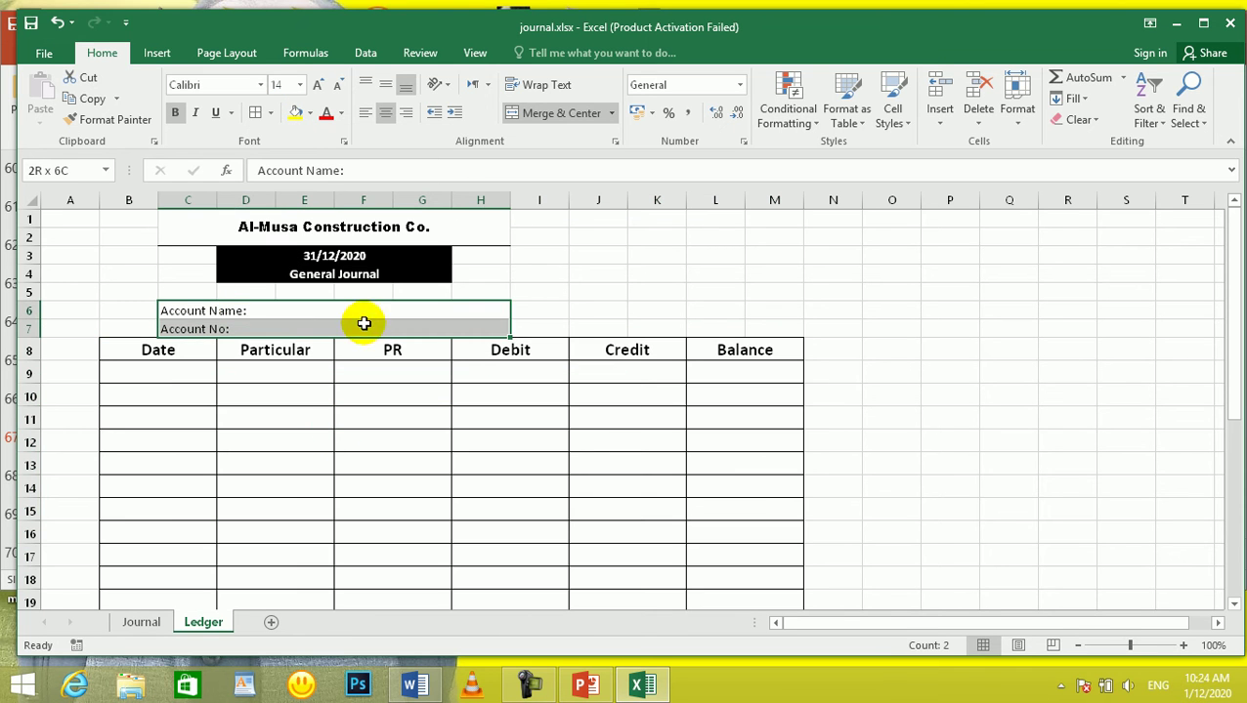
{"action": "left_click", "coordinate": [175, 113]}
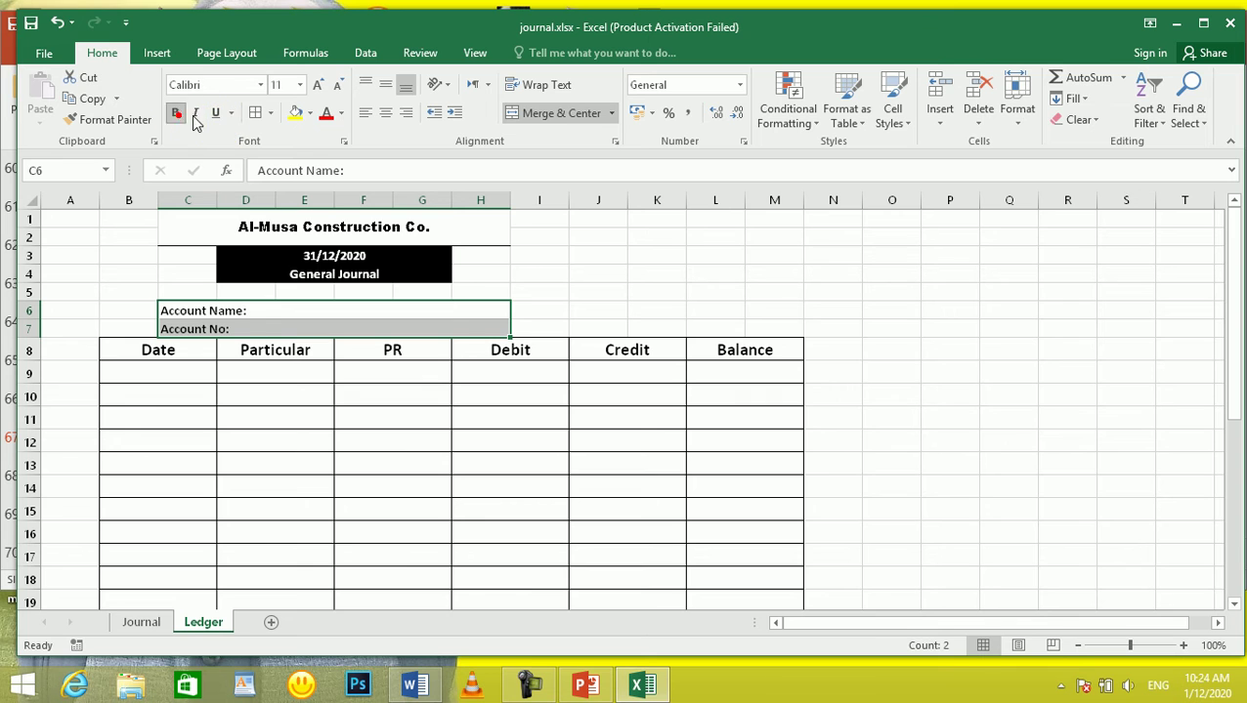
{"action": "left_click", "coordinate": [269, 113]}
{"action": "left_click", "coordinate": [302, 313]}
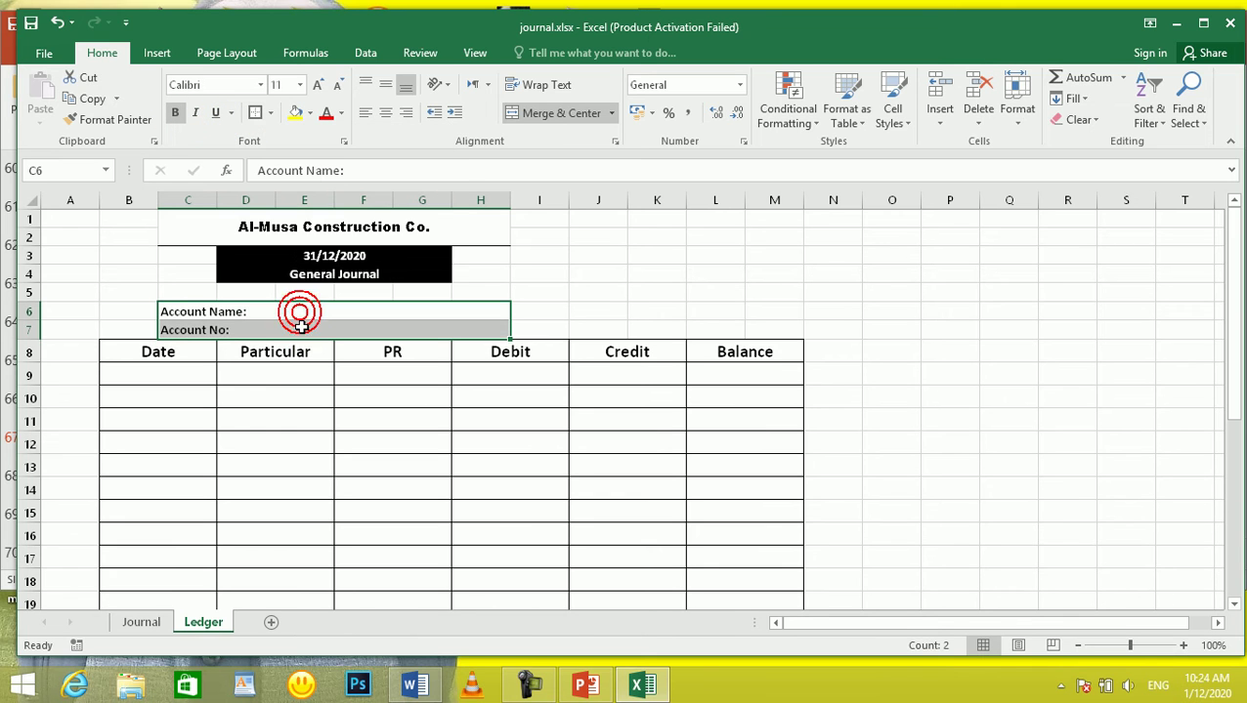
{"action": "left_click", "coordinate": [271, 114]}
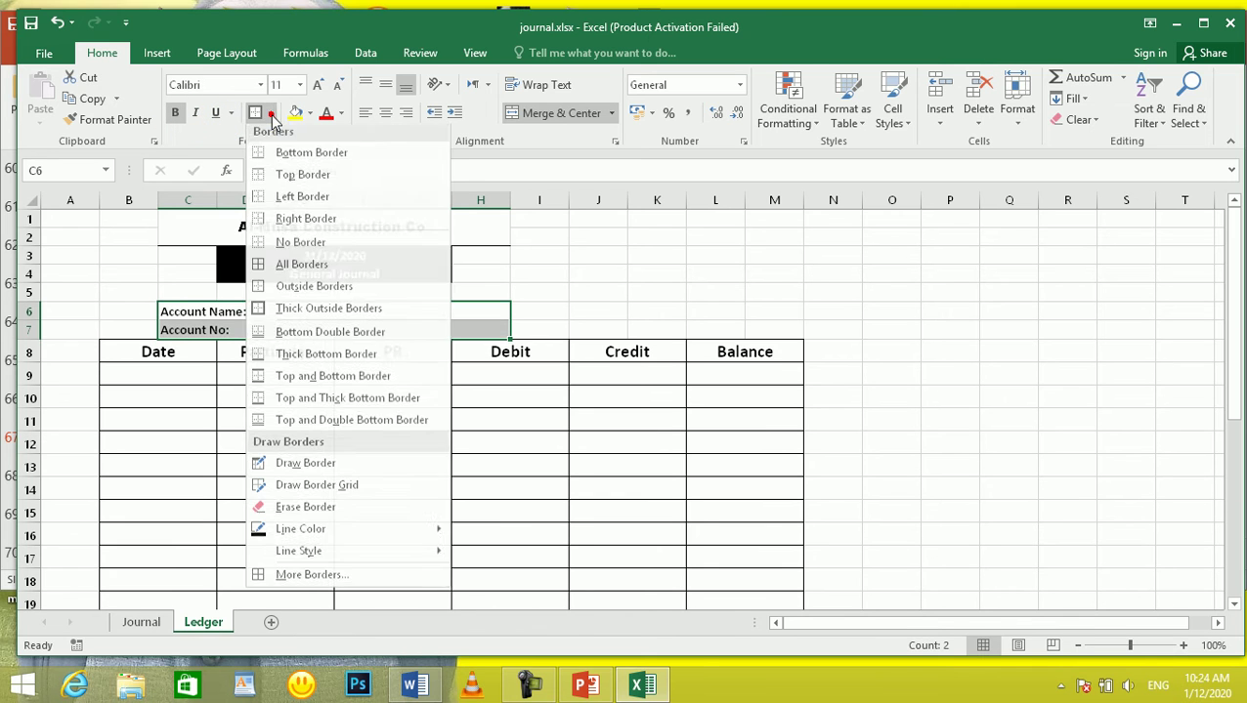
{"action": "left_click", "coordinate": [320, 268]}
{"action": "left_click", "coordinate": [356, 461]}
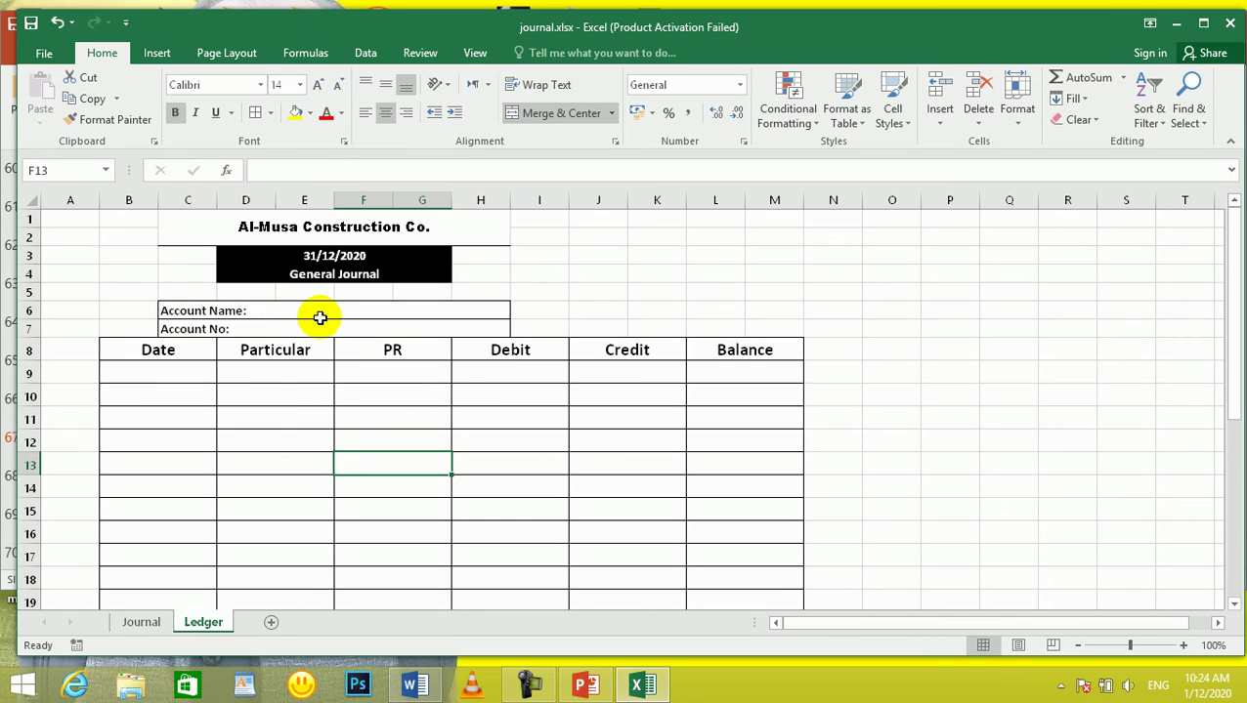
{"action": "left_click", "coordinate": [312, 313]}
{"action": "left_click", "coordinate": [383, 416]}
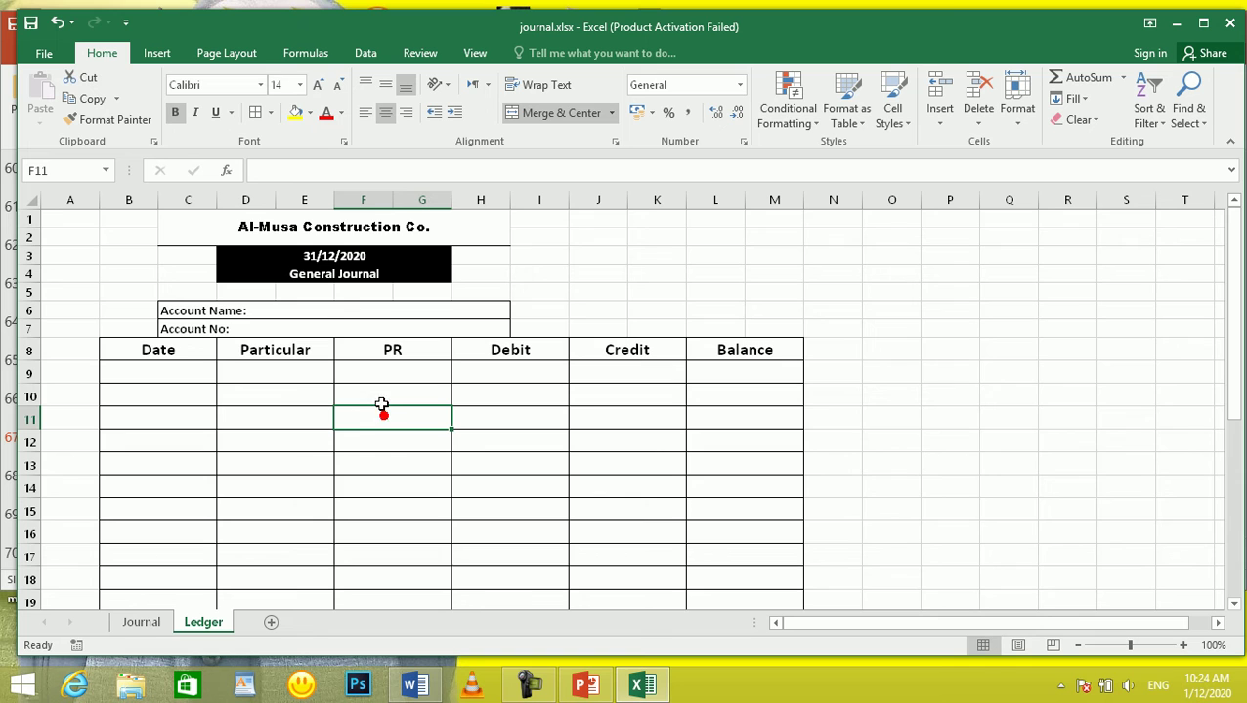
Add "Cash A/C" after the "Account Name:" label in C6
{"action": "left_click", "coordinate": [310, 309]}
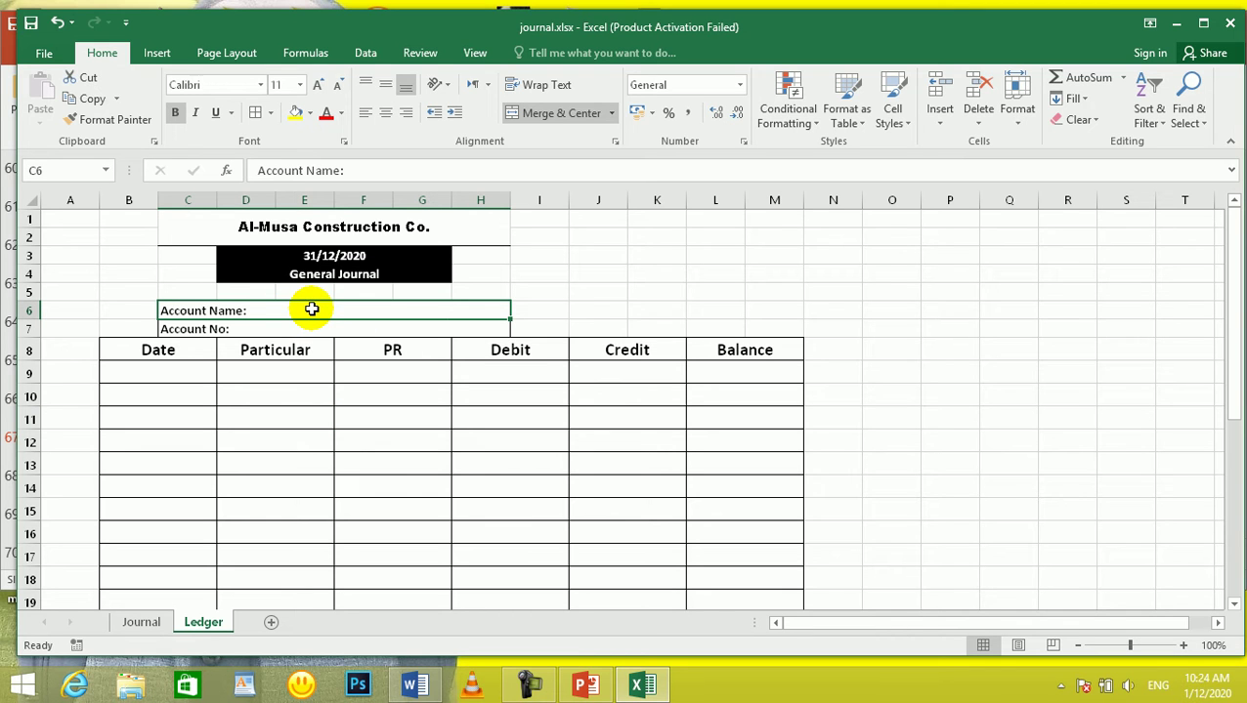
{"action": "double_click", "coordinate": [311, 309]}
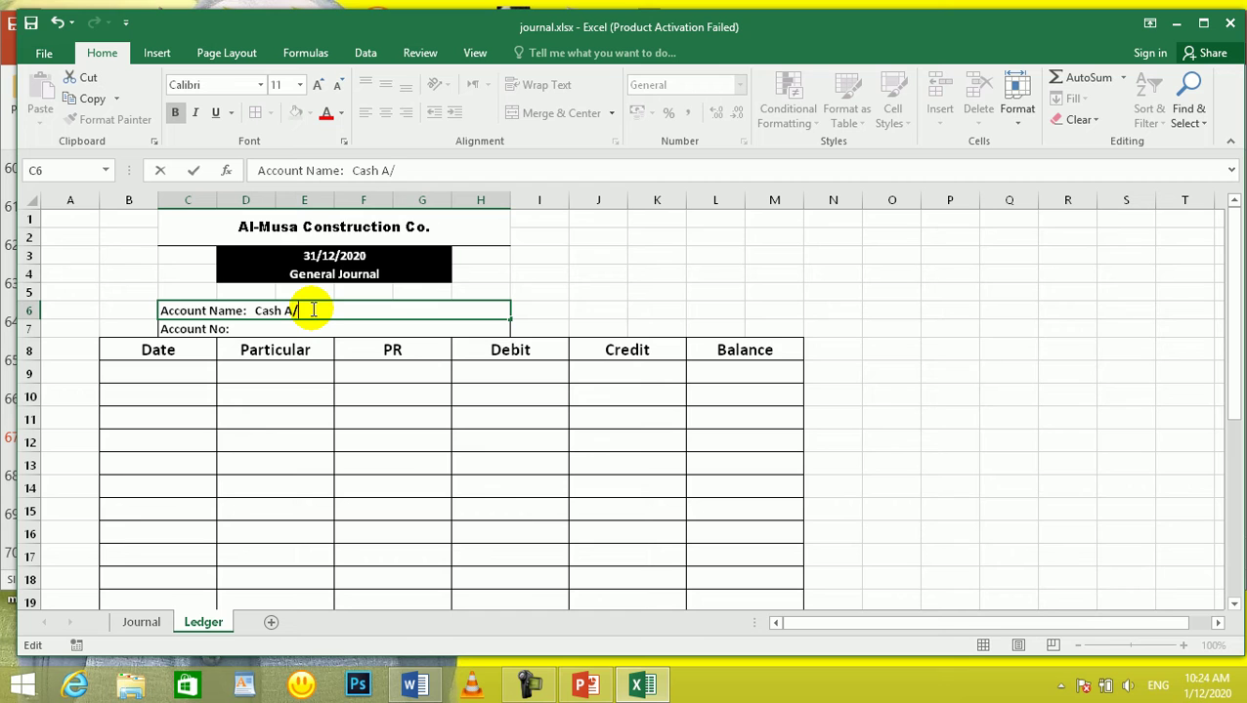
{"action": "key", "text": "Return"}
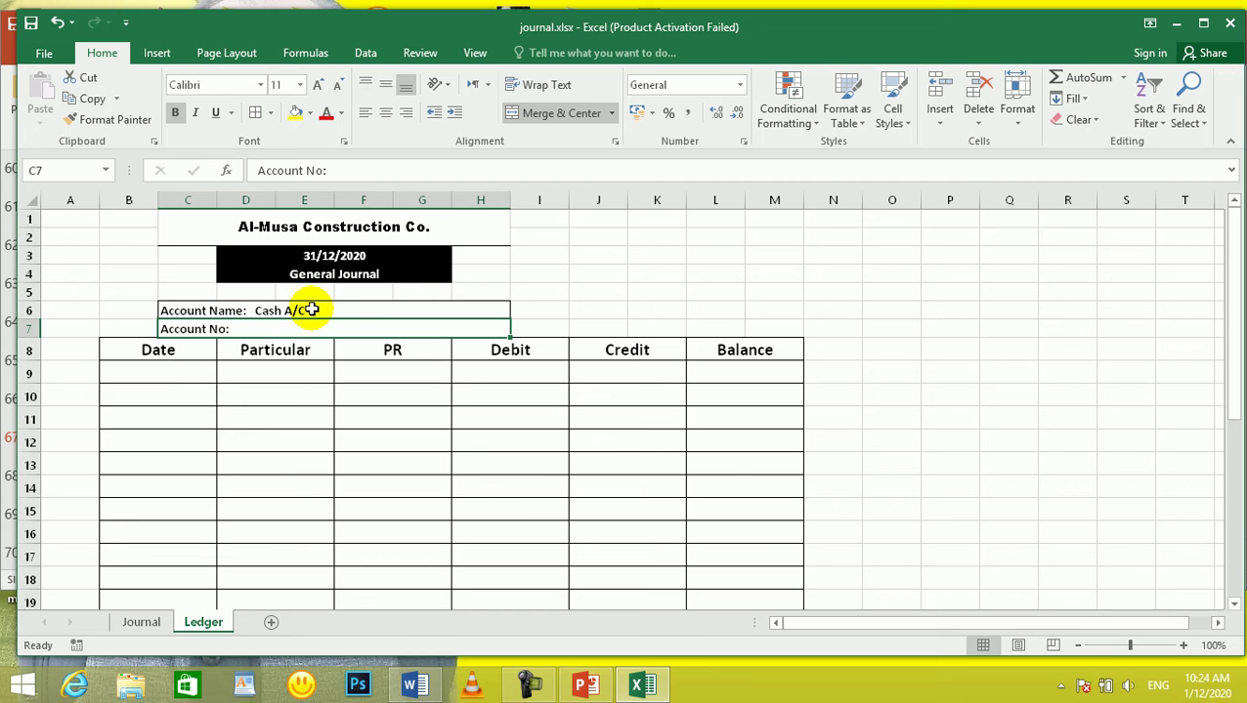
Look up the L.F number of Cash A/C in the Journal sheet and add it after "Account No:" in C7 of the Ledger sheet
{"action": "double_click", "coordinate": [269, 329]}
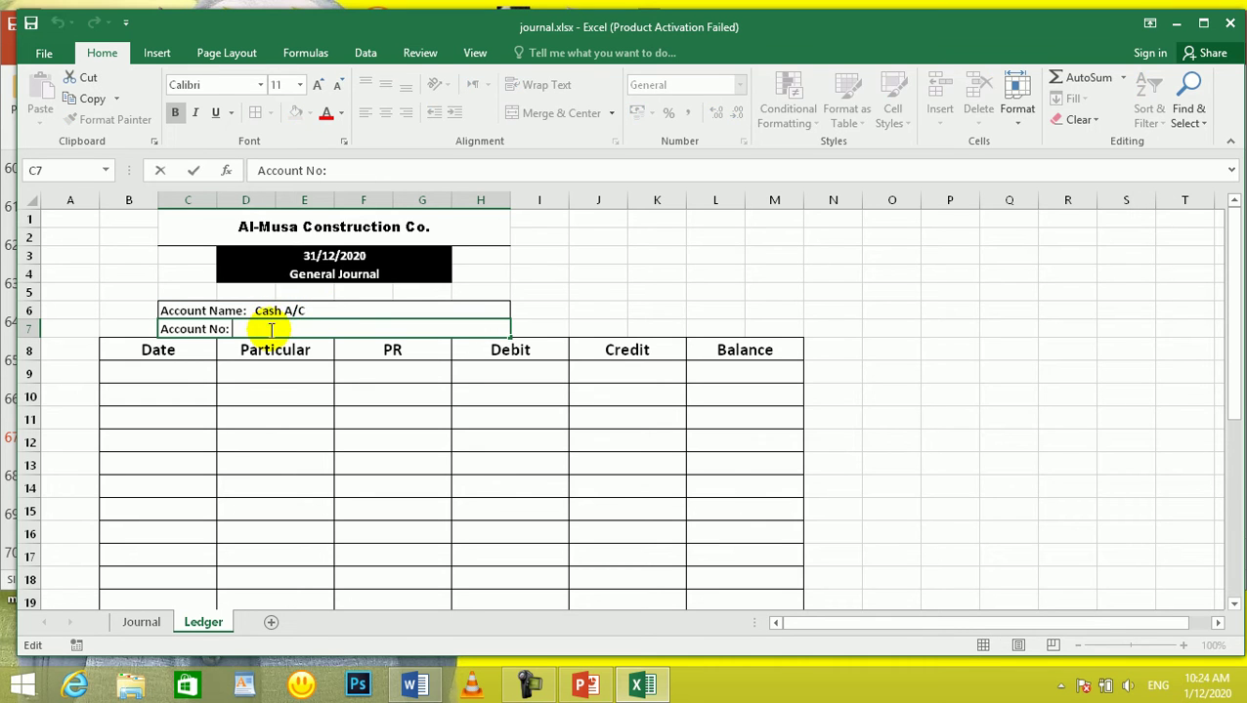
{"action": "left_click", "coordinate": [142, 622]}
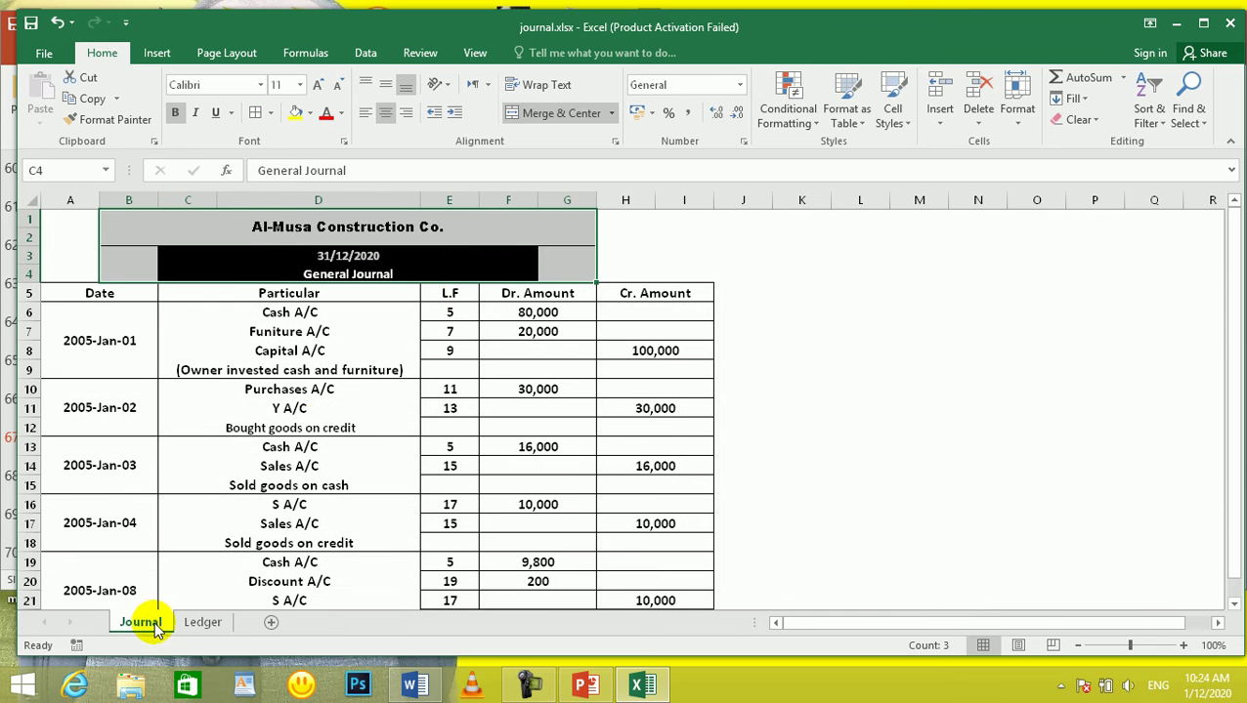
{"action": "left_click", "coordinate": [353, 320]}
{"action": "left_click", "coordinate": [452, 314]}
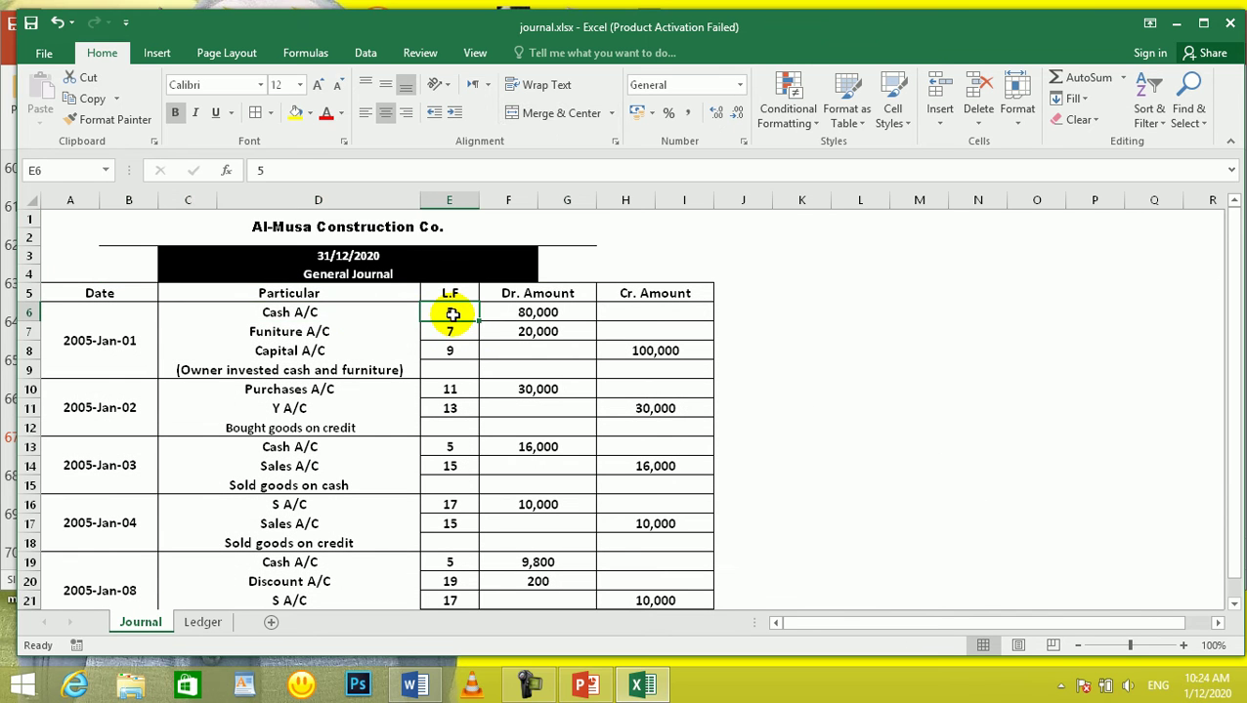
{"action": "left_click", "coordinate": [202, 624]}
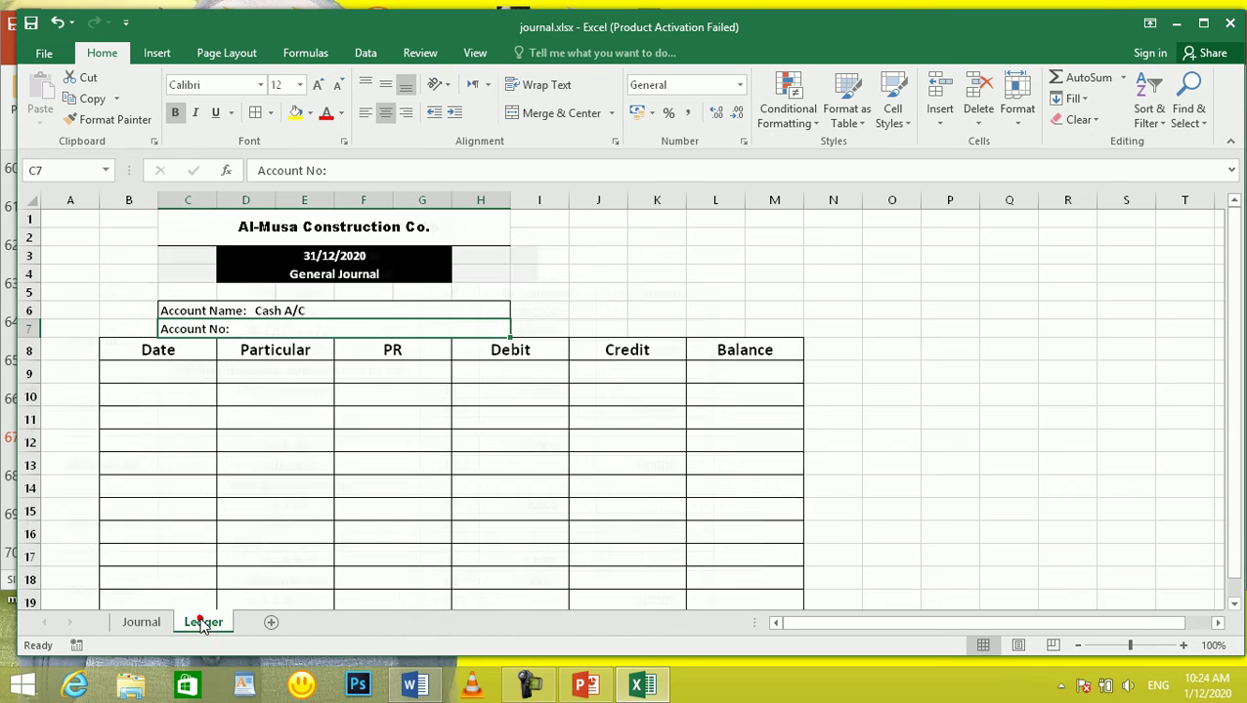
{"action": "double_click", "coordinate": [285, 327]}
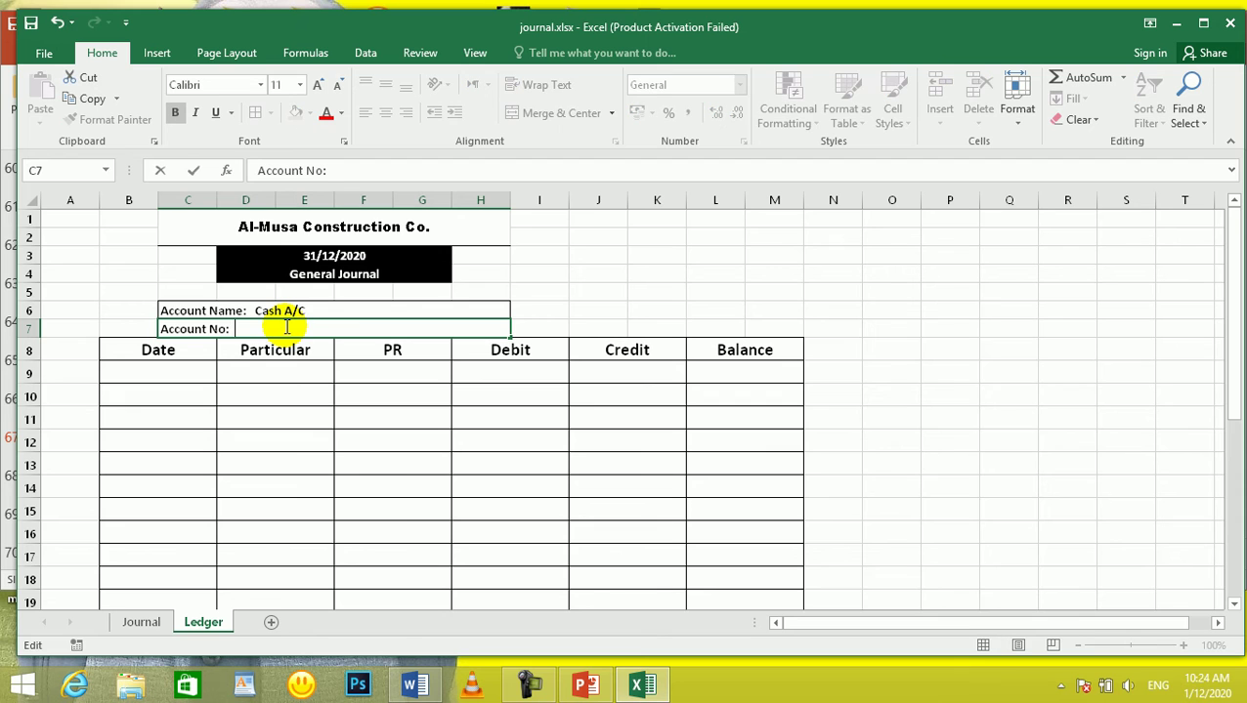
{"action": "key", "text": "Return"}
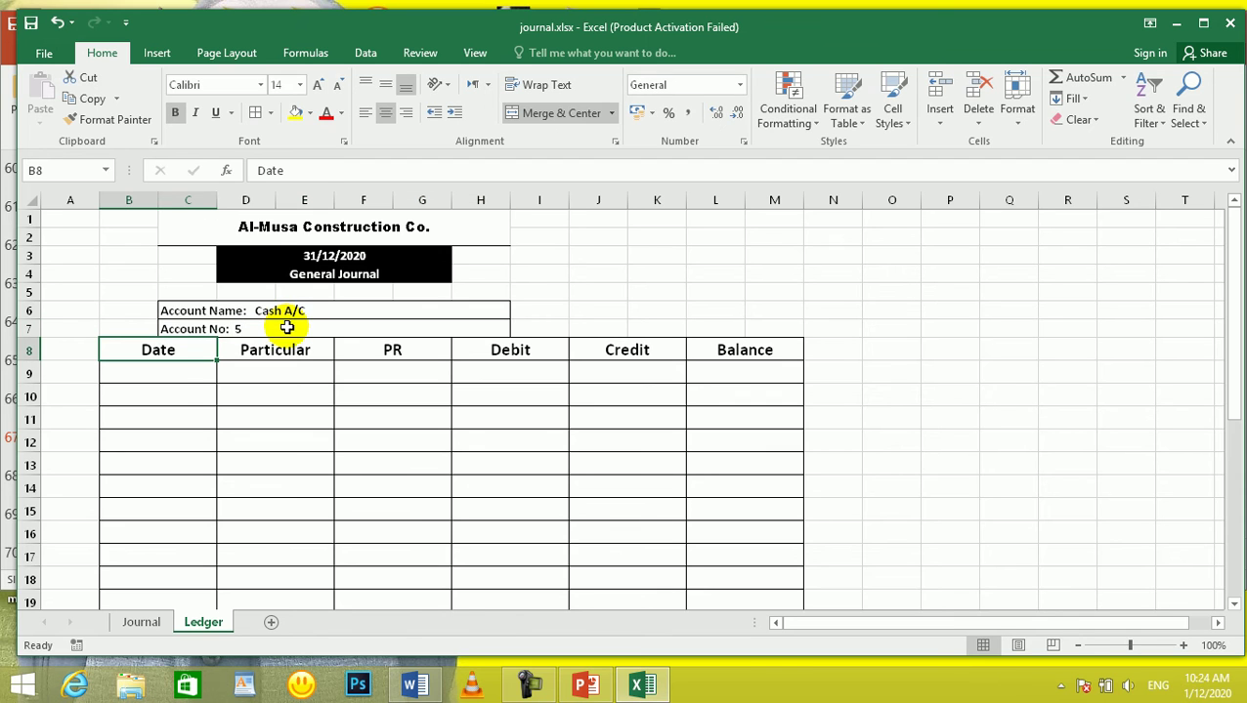
Increase the font size of the account name and account number cells in C6:H7 to 12
{"action": "left_click", "coordinate": [292, 308]}
{"action": "left_click_drag", "start_coordinate": [290, 308], "coordinate": [291, 325]}
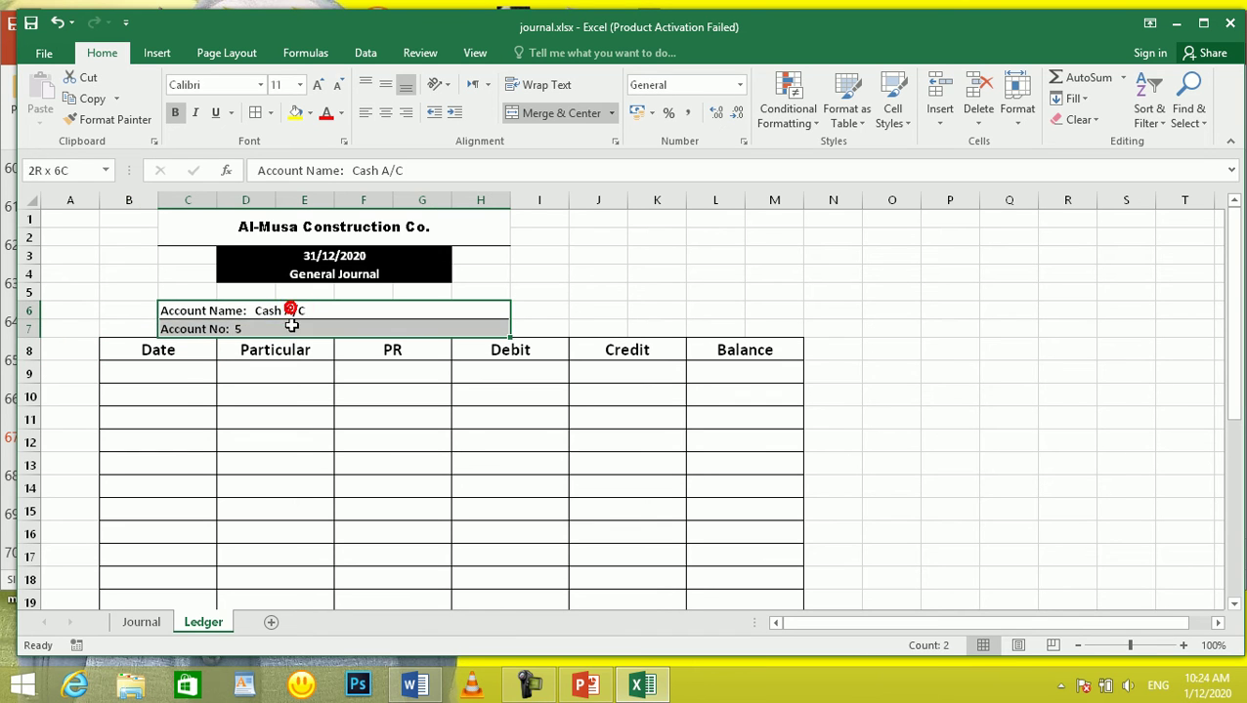
{"action": "left_click", "coordinate": [318, 86]}
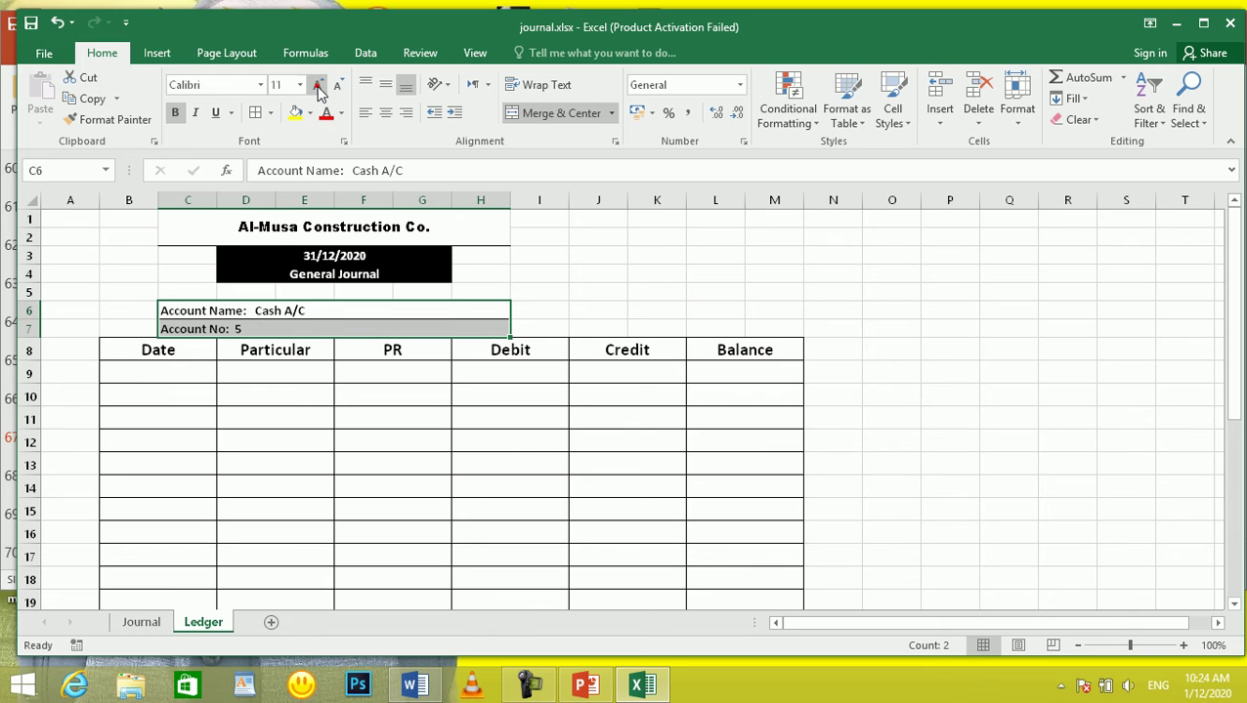
Widen the gap between the "Account No:" label and the number 5 in C7 with extra spaces
{"action": "left_click", "coordinate": [252, 329]}
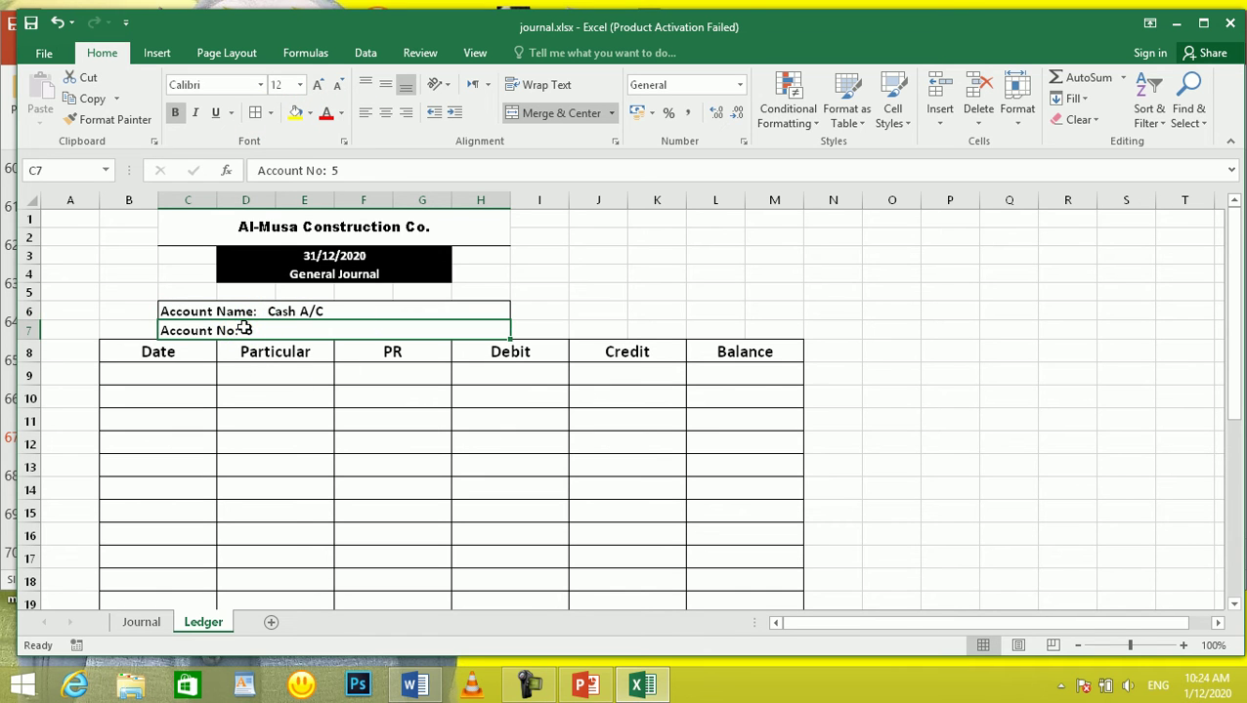
{"action": "double_click", "coordinate": [244, 329]}
{"action": "left_click", "coordinate": [277, 376]}
{"action": "left_click", "coordinate": [274, 440]}
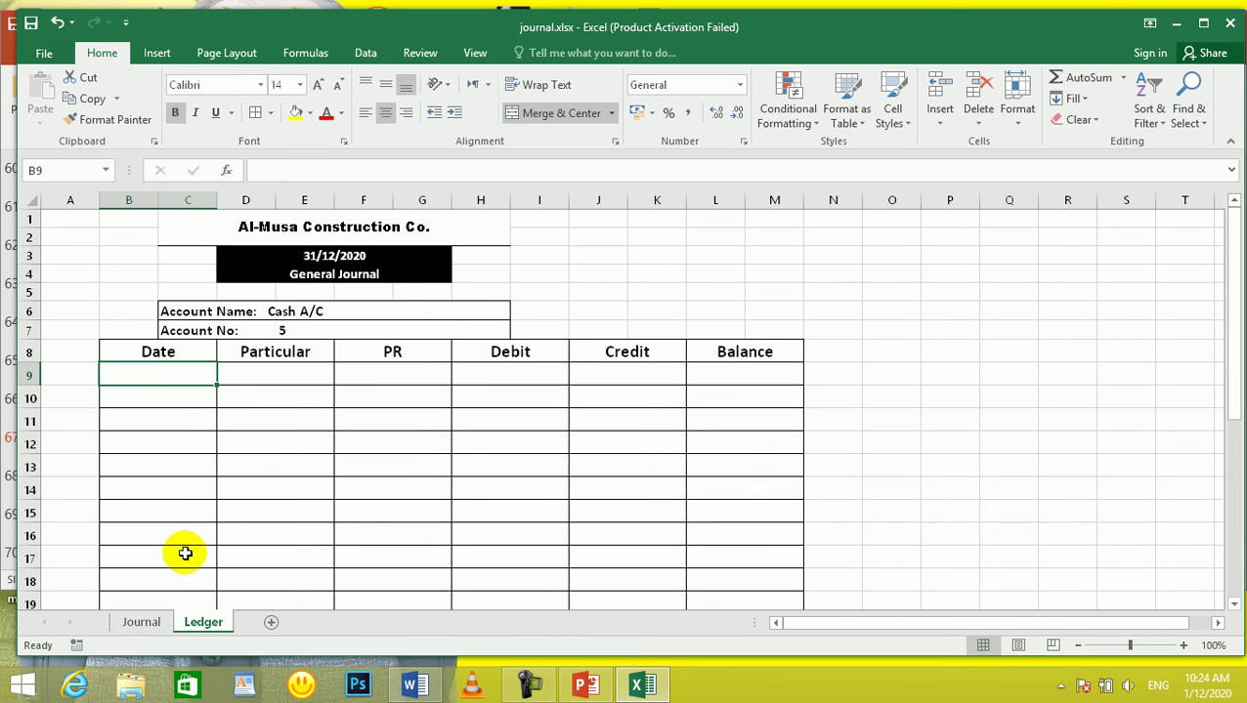
Check the first entry's date in the Journal sheet and enter 2005-Jan-01 under Date in B9 of the Ledger sheet
{"action": "left_click", "coordinate": [141, 622]}
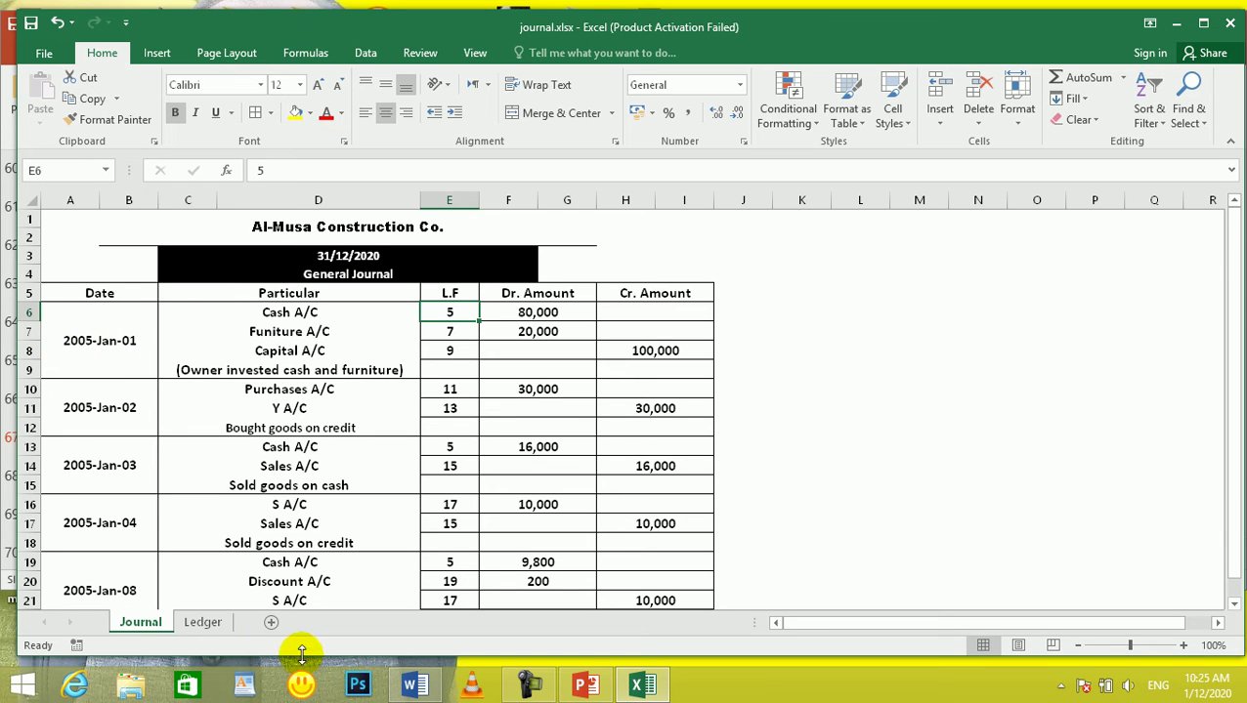
{"action": "left_click", "coordinate": [203, 624]}
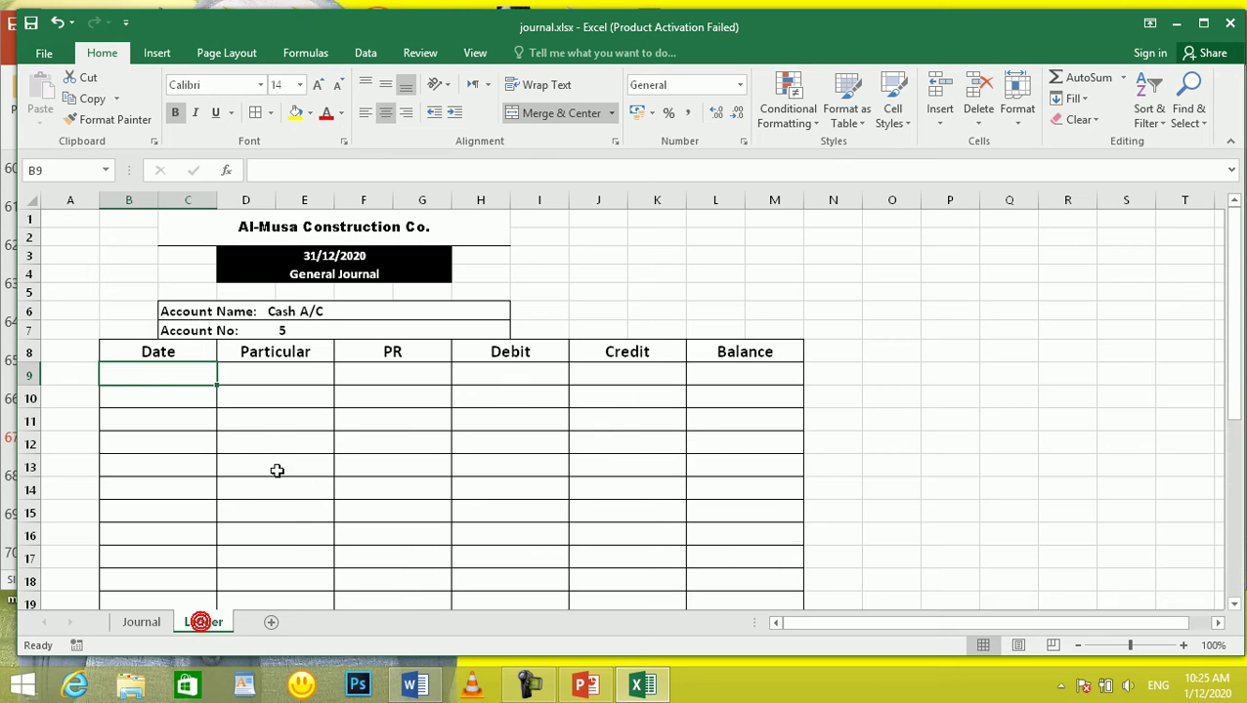
{"action": "type", "text": "2005-"}
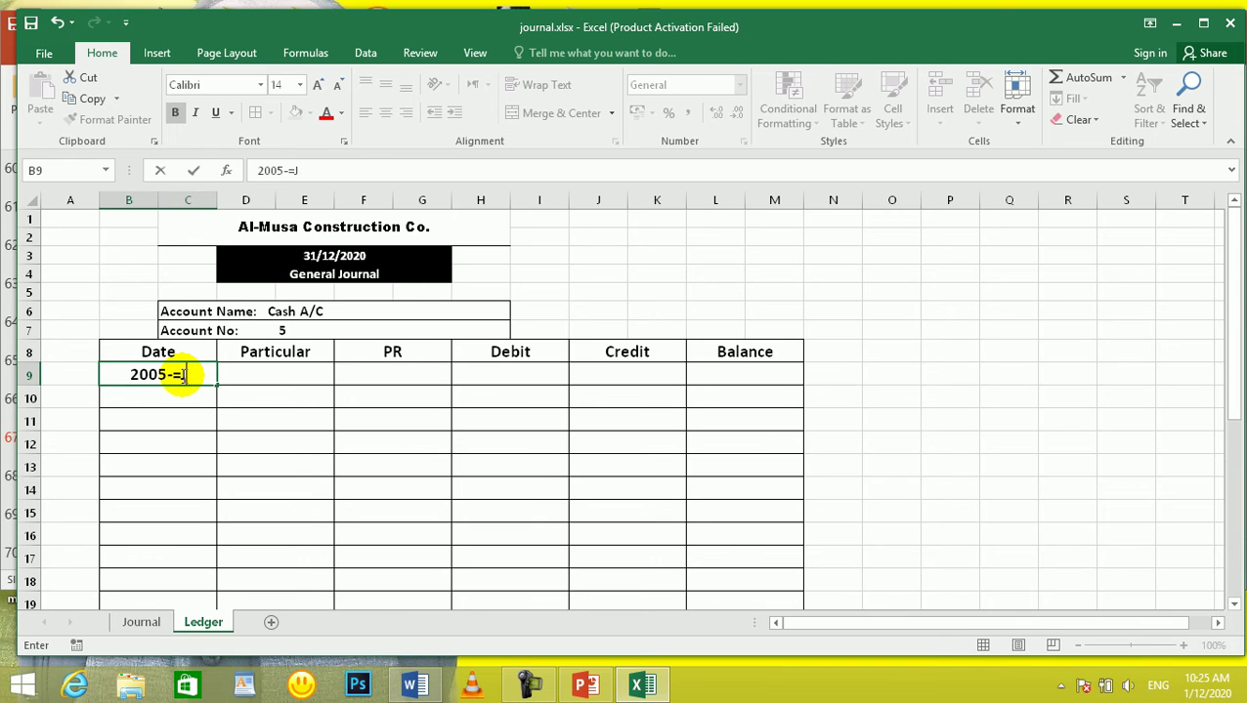
{"action": "type", "text": "Jan-01"}
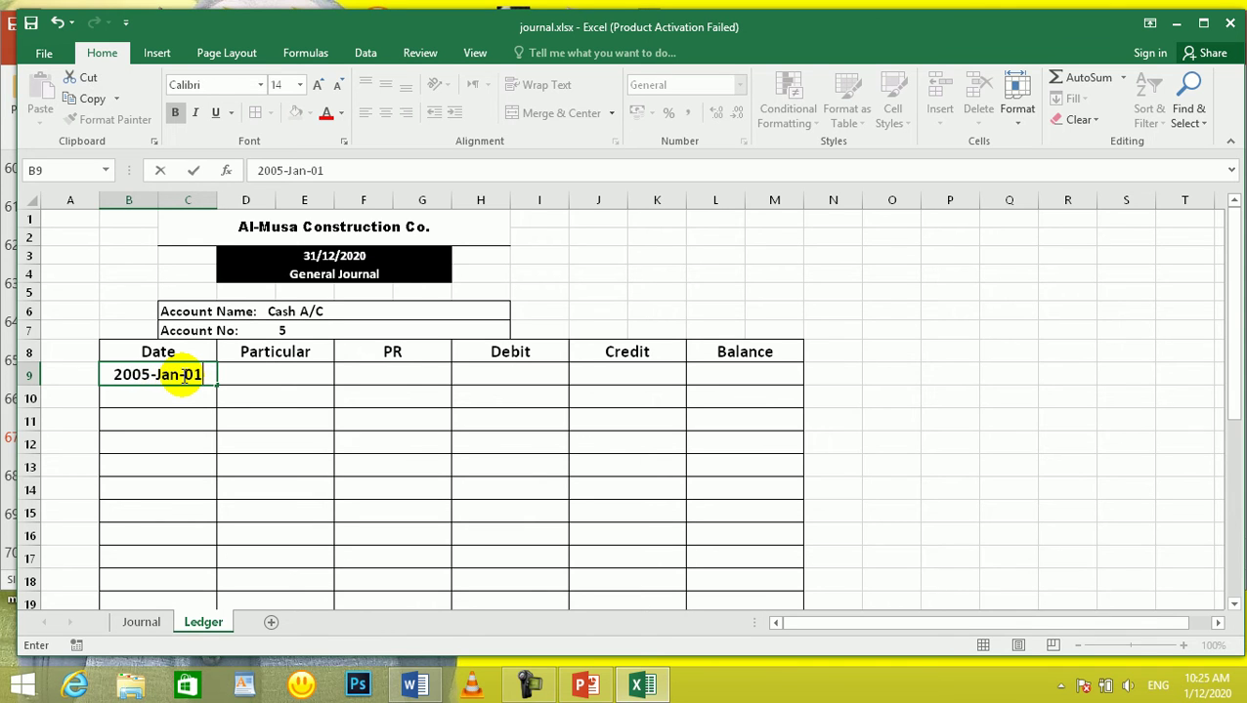
{"action": "key", "text": "Tab"}
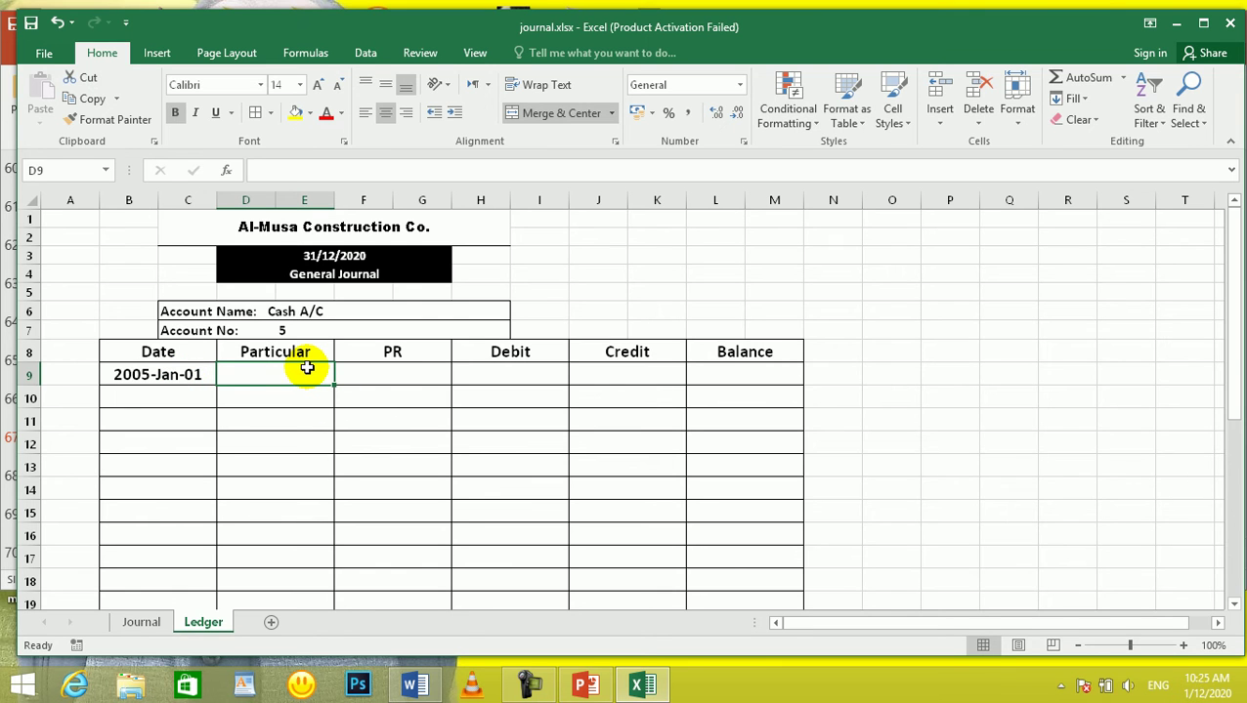
Examine the Journal sheet's Particular column for the Cash A/C entries and their matching credit accounts and amounts
{"action": "left_click", "coordinate": [154, 621]}
{"action": "left_click_drag", "start_coordinate": [323, 311], "coordinate": [321, 360]}
{"action": "left_click", "coordinate": [316, 369]}
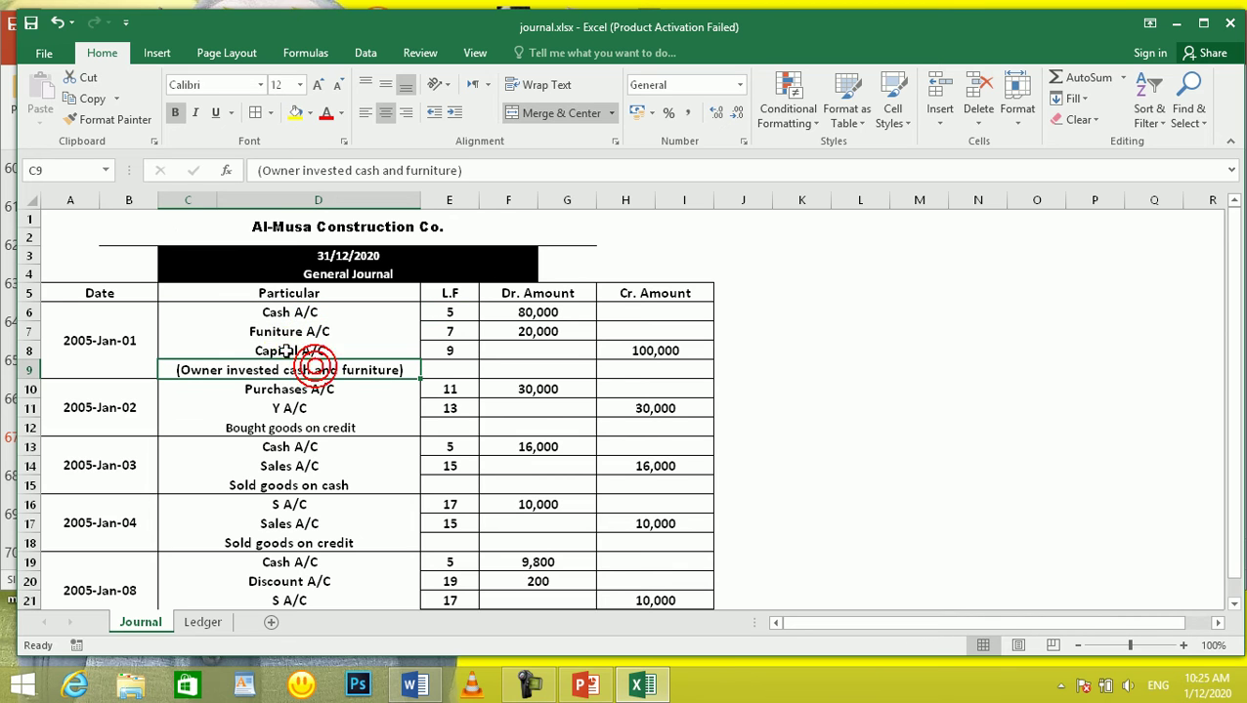
{"action": "left_click", "coordinate": [295, 332]}
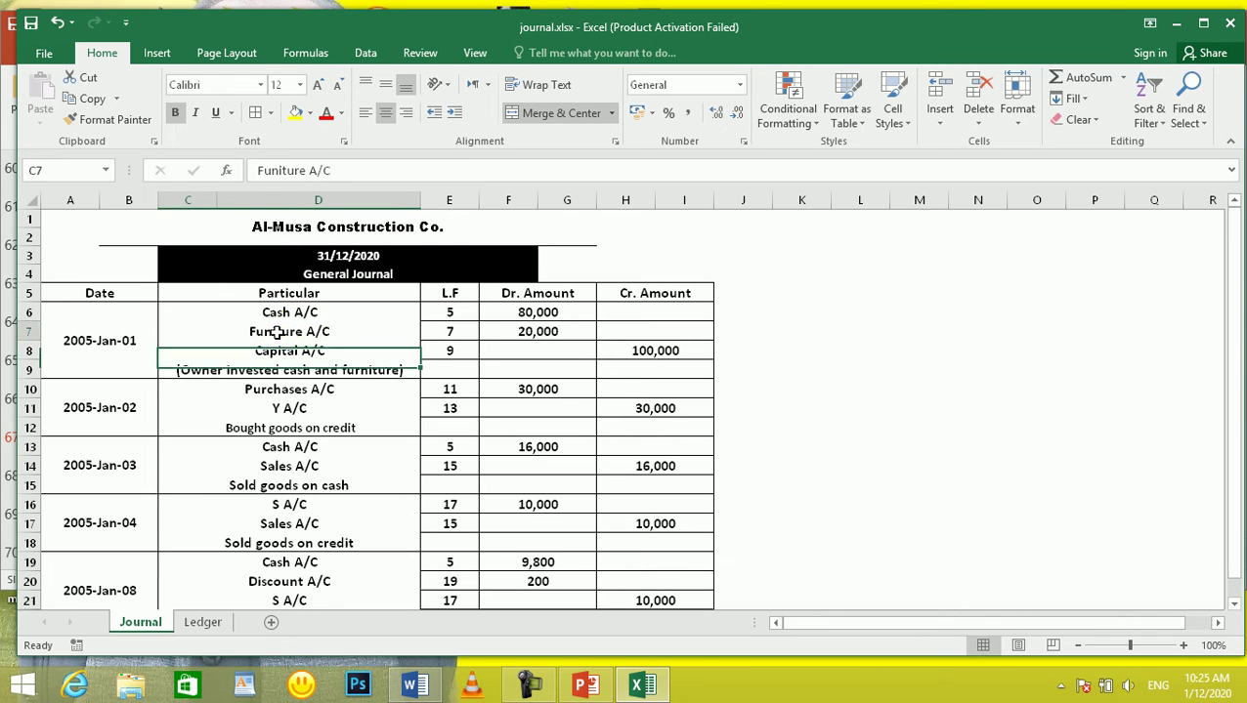
{"action": "left_click", "coordinate": [282, 350]}
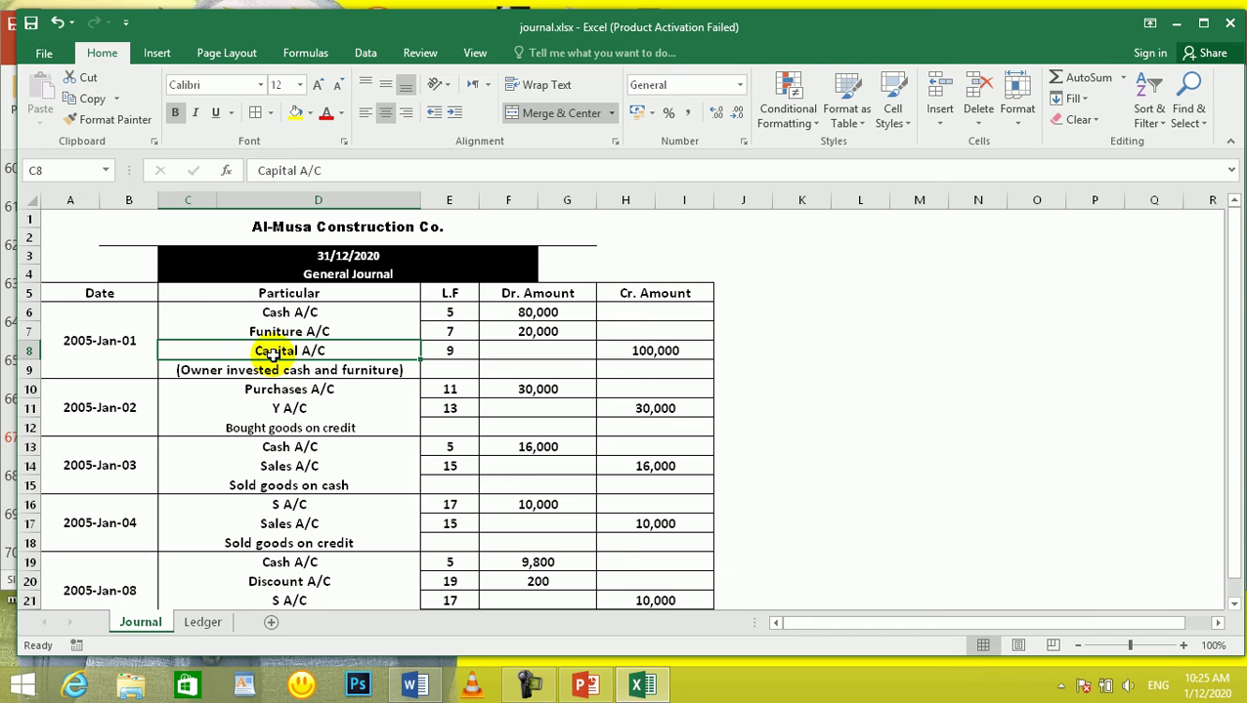
{"action": "left_click", "coordinate": [303, 445]}
{"action": "left_click", "coordinate": [300, 315]}
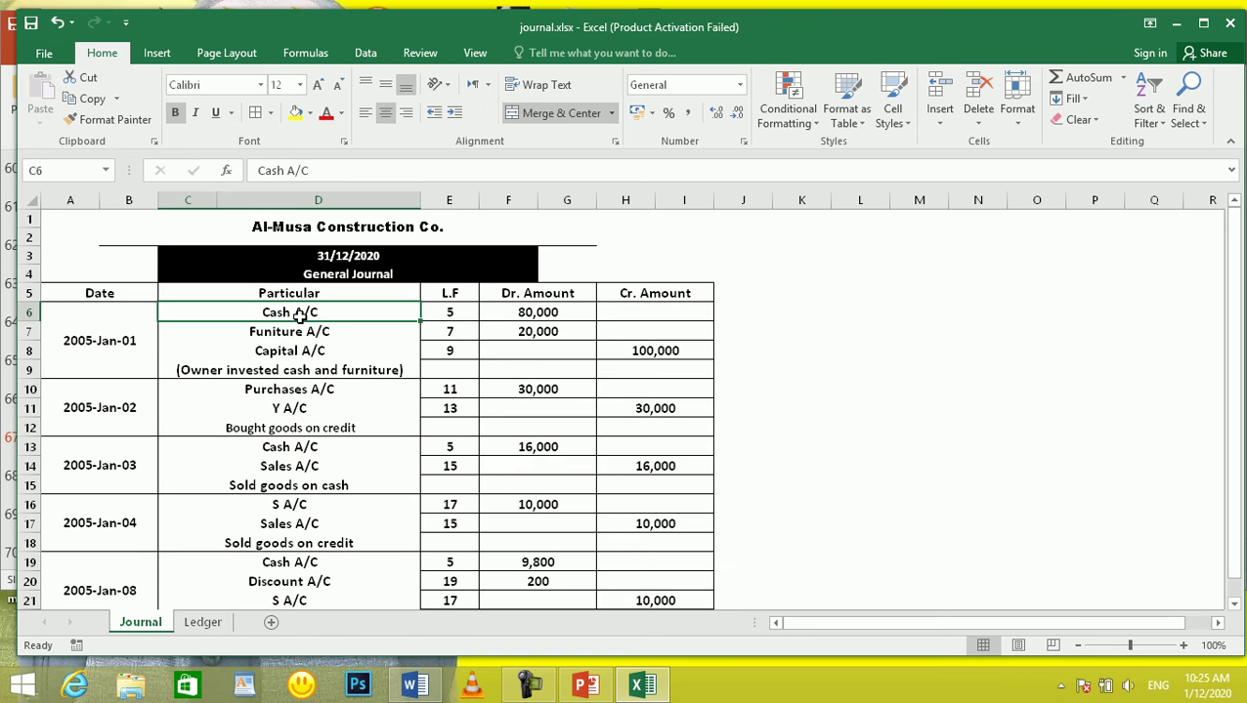
{"action": "left_click", "coordinate": [293, 352]}
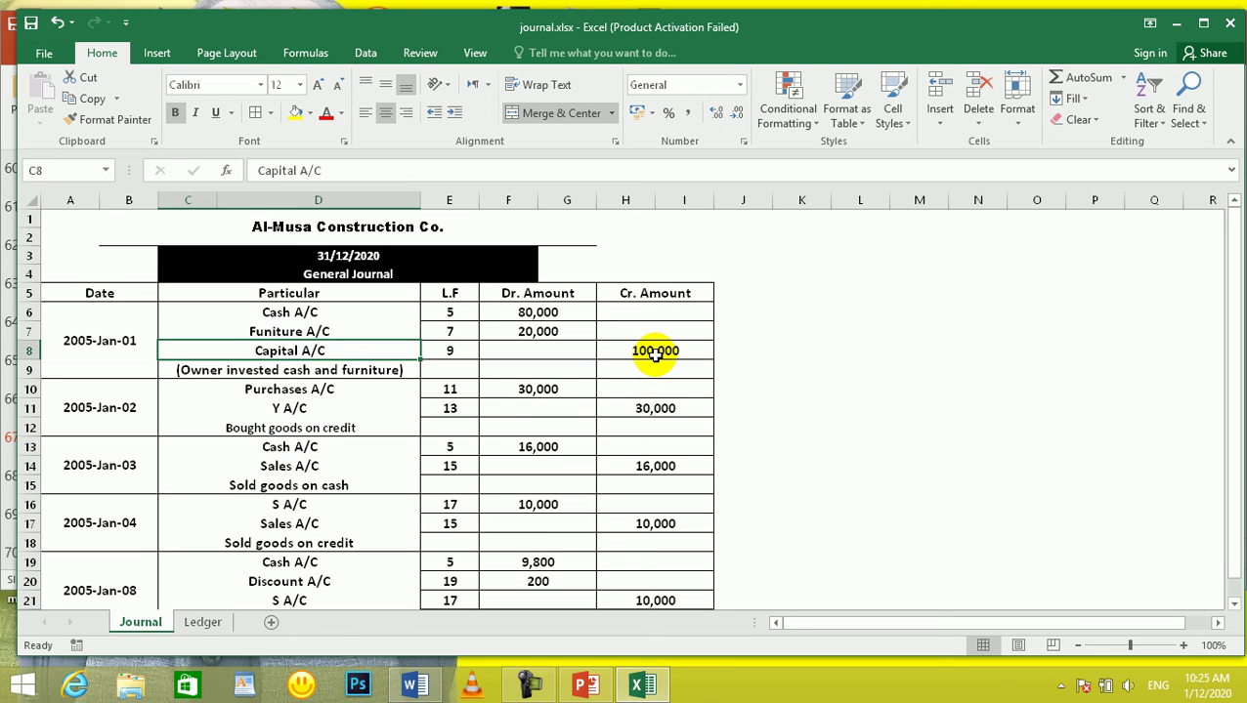
{"action": "left_click", "coordinate": [541, 317]}
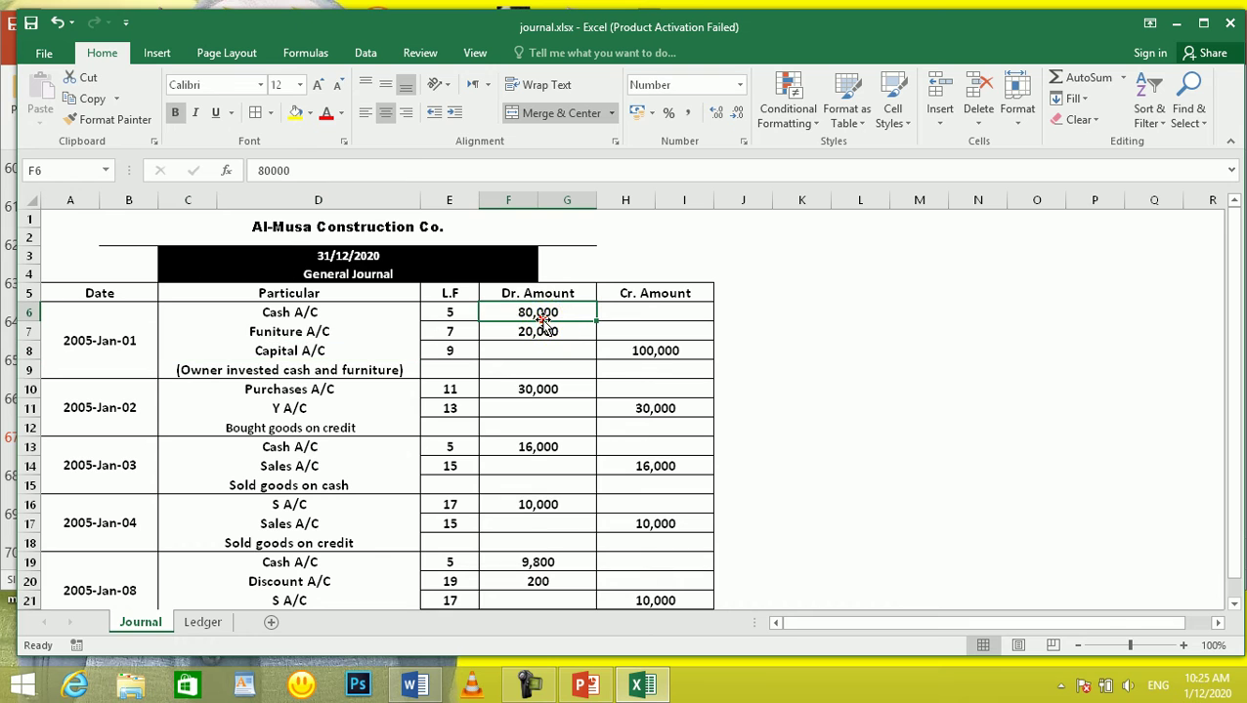
{"action": "left_click", "coordinate": [280, 353]}
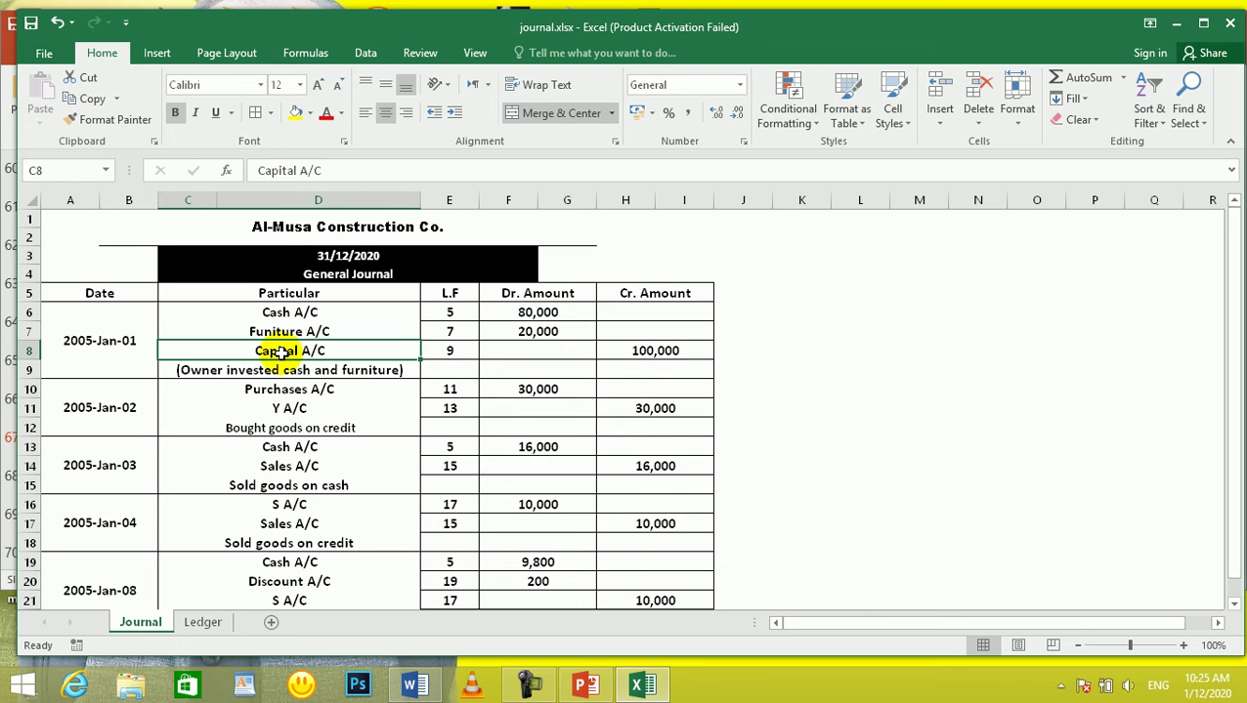
{"action": "left_click", "coordinate": [291, 446]}
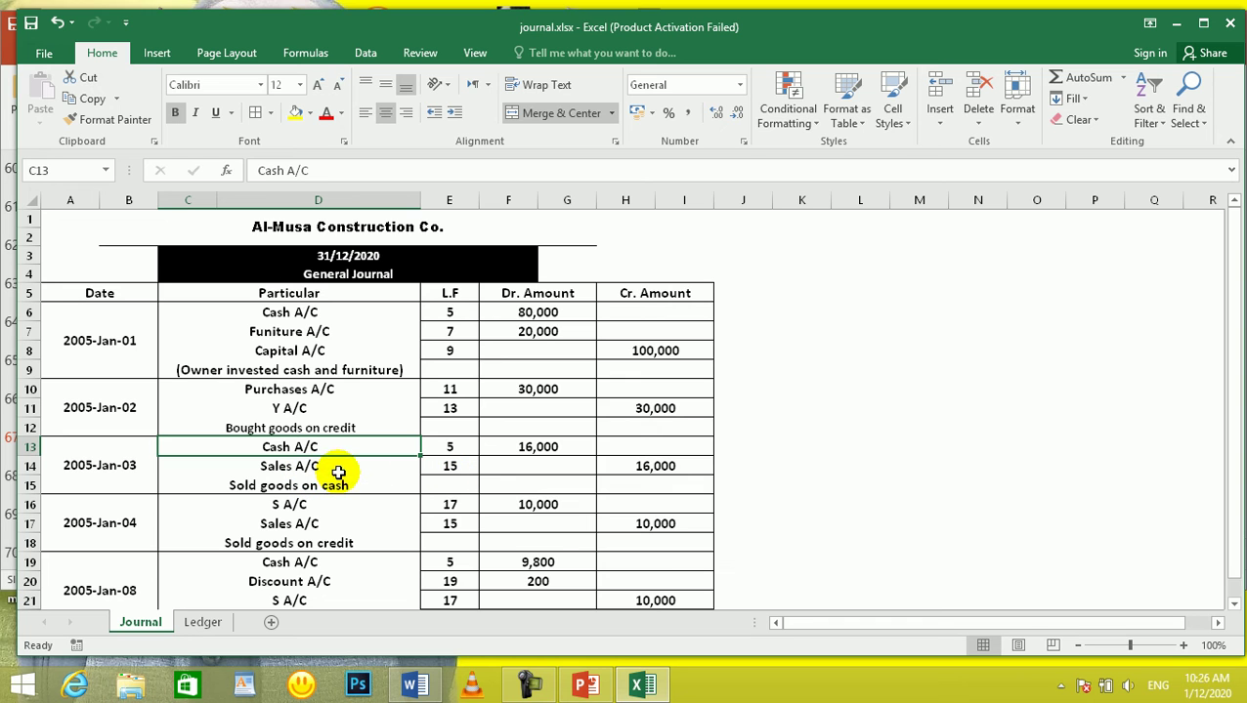
{"action": "scroll", "coordinate": [322, 518], "scroll_direction": "down", "scroll_amount": 1}
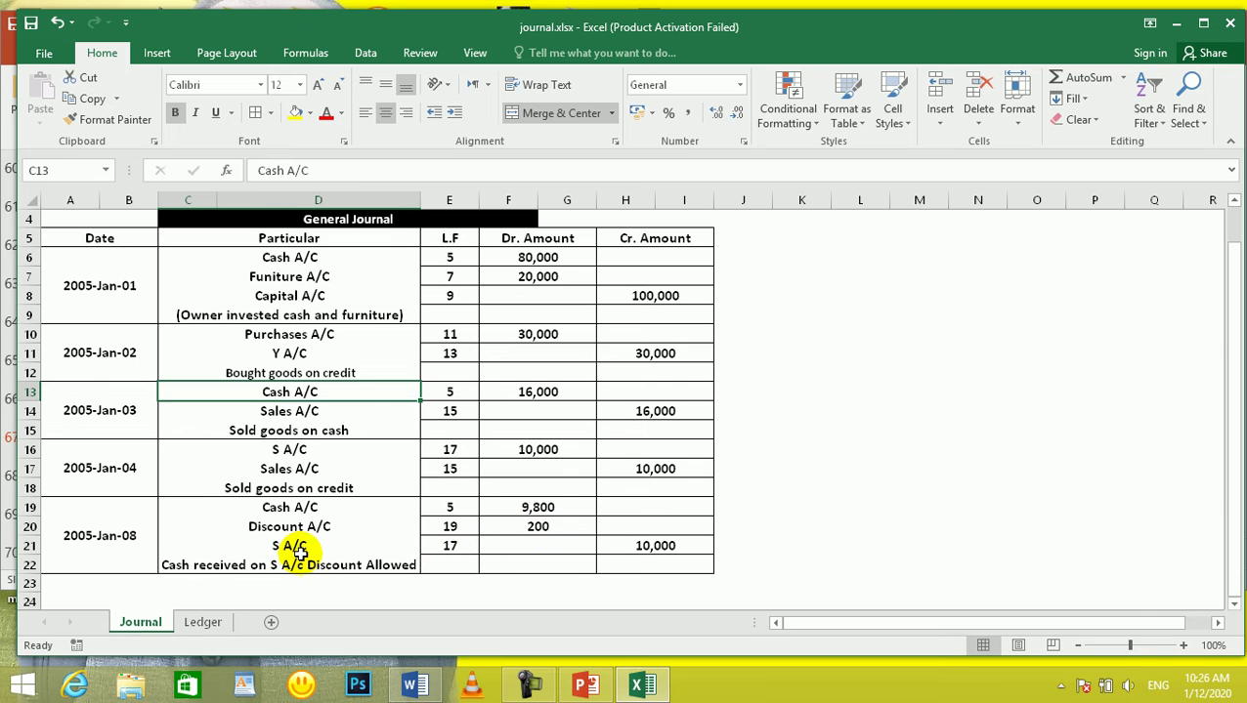
{"action": "left_click_drag", "start_coordinate": [311, 553], "coordinate": [331, 256]}
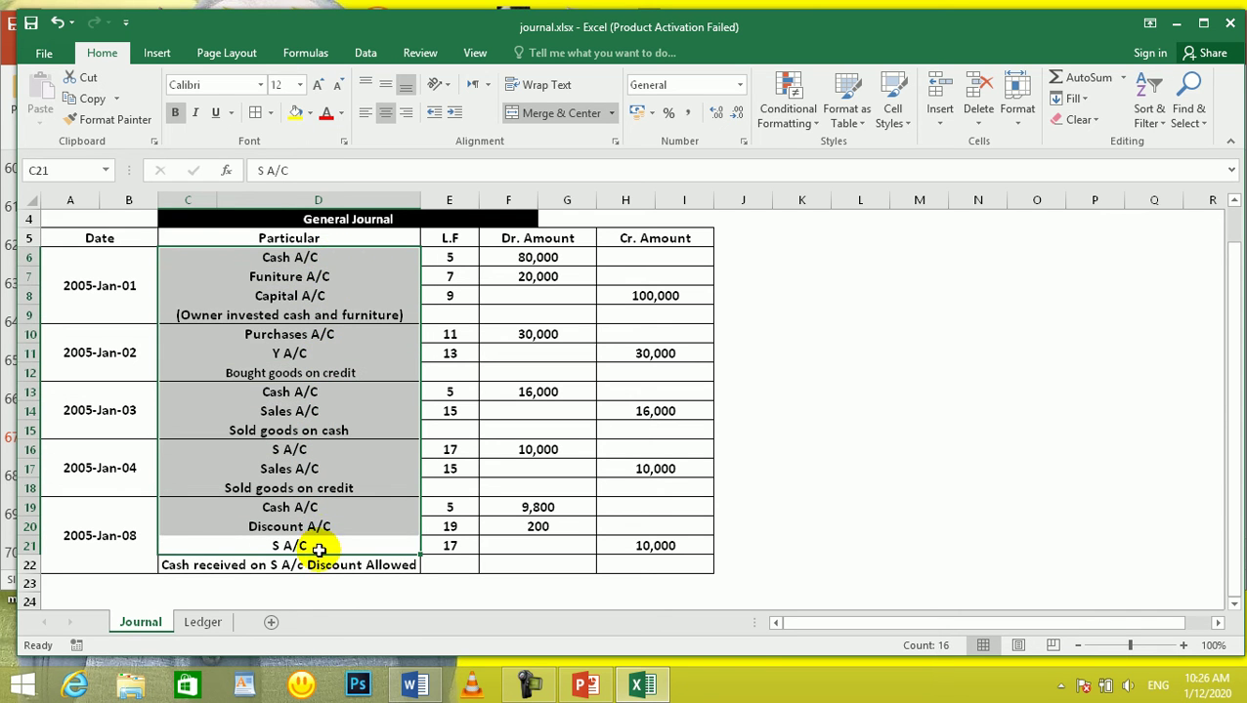
{"action": "left_click_drag", "start_coordinate": [318, 548], "coordinate": [322, 252]}
In row 9 of the Ledger sheet, enter Capital A/C under Particular and 80,000 under Debit
{"action": "left_click", "coordinate": [203, 622]}
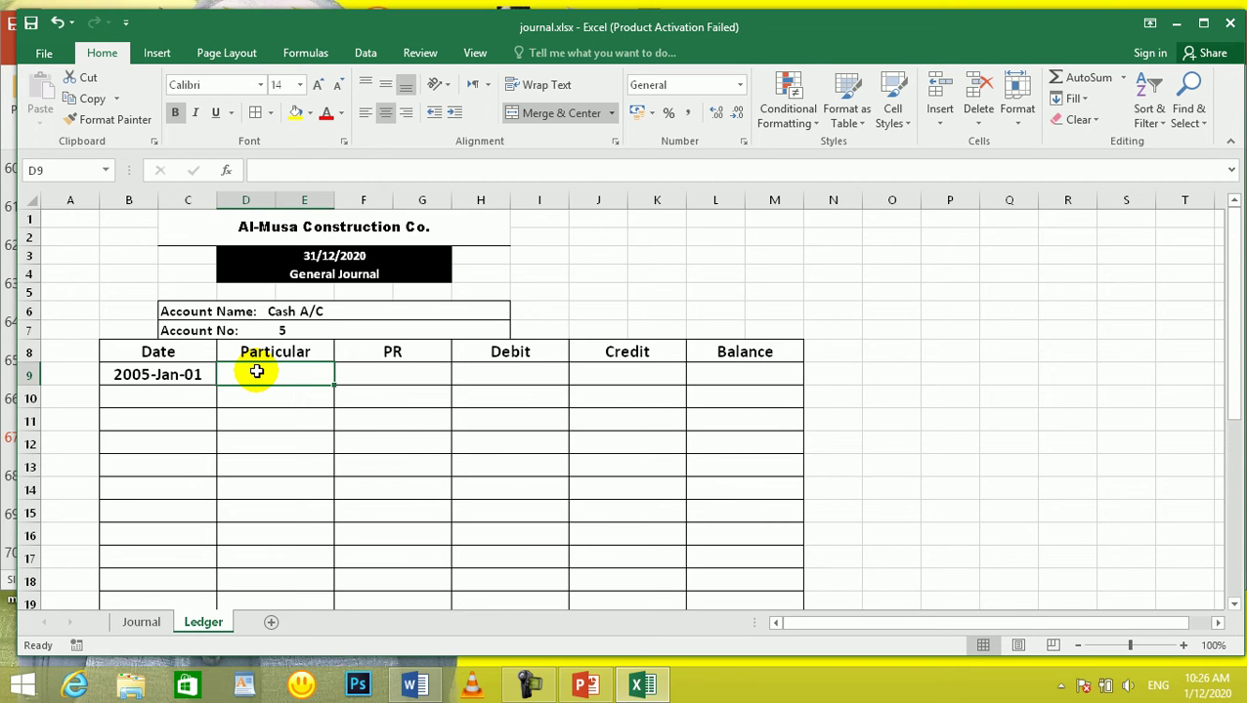
{"action": "type", "text": "P"}
{"action": "key", "text": "BackSpace"}
{"action": "key", "text": "BackSpace"}
{"action": "type", "text": "Capital A"}
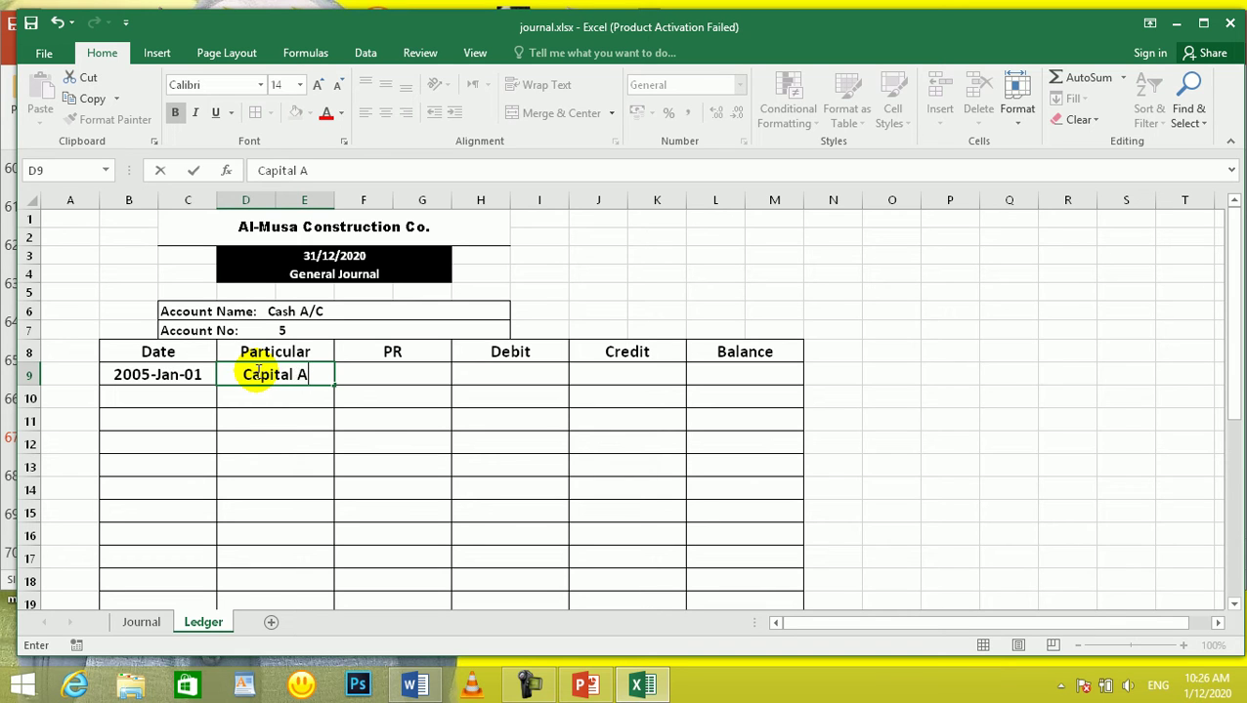
{"action": "type", "text": "/C"}
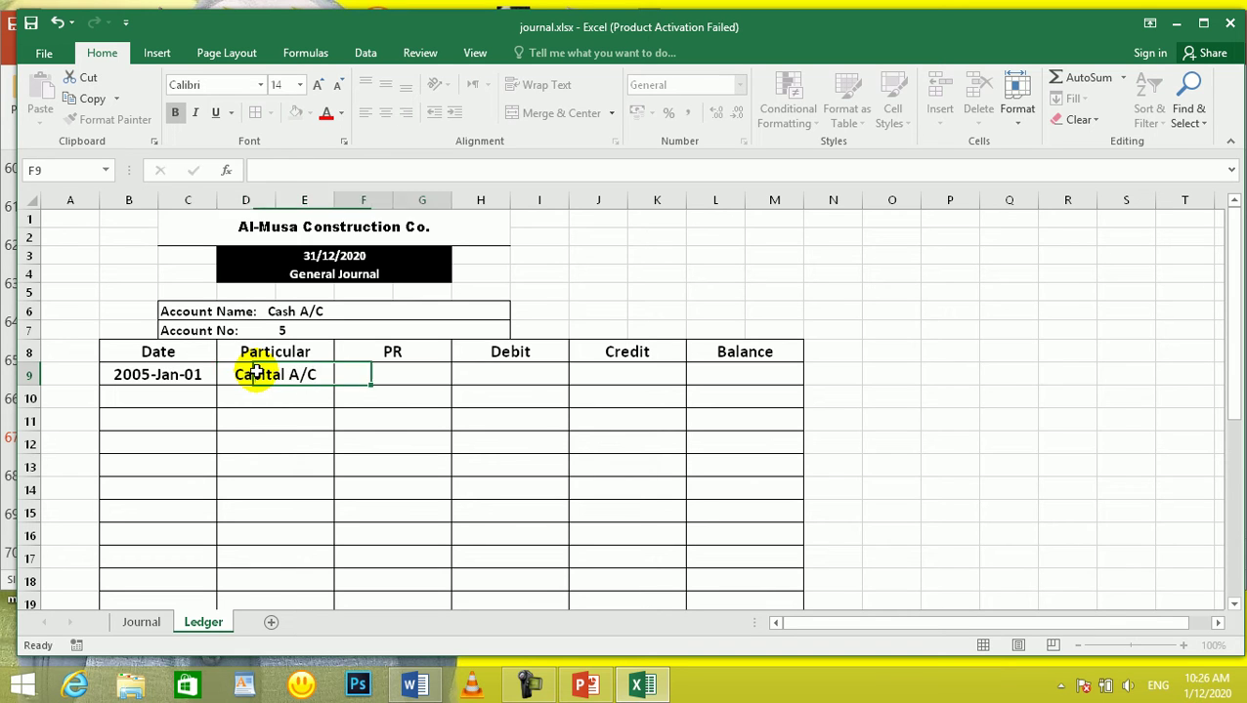
{"action": "key", "text": "Tab"}
{"action": "key", "text": "Tab"}
{"action": "type", "text": "80,000"}
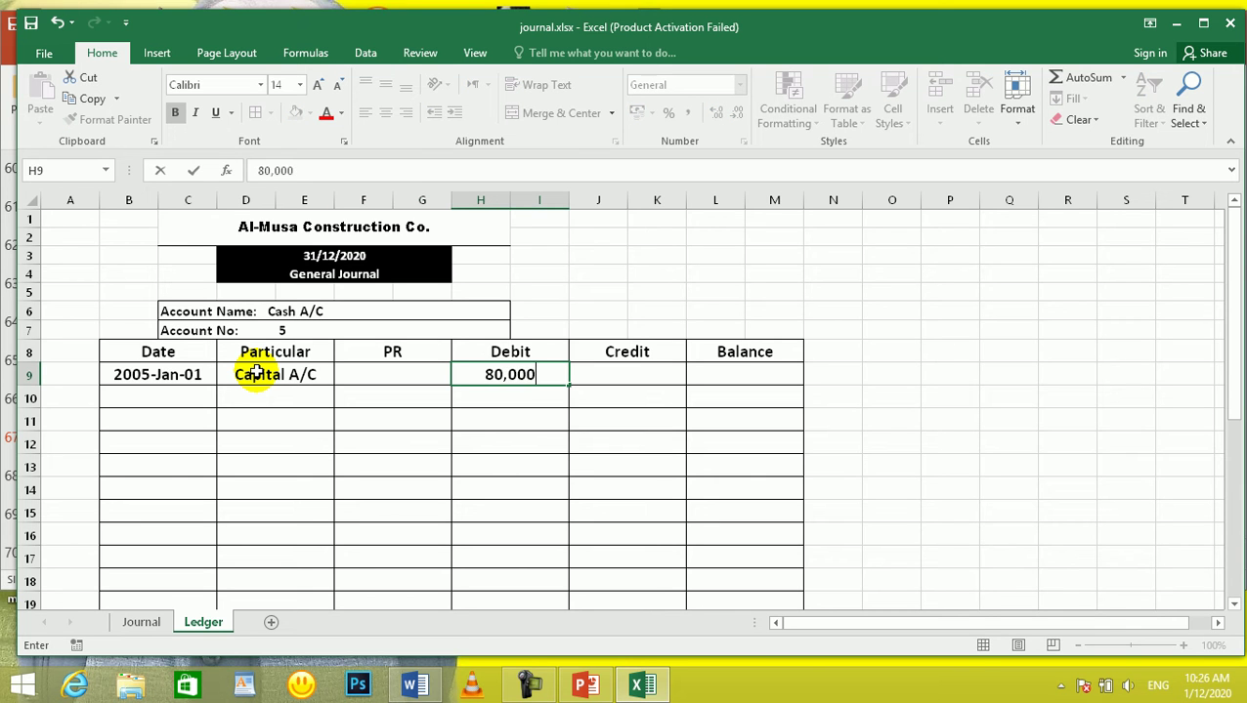
{"action": "key", "text": "Return"}
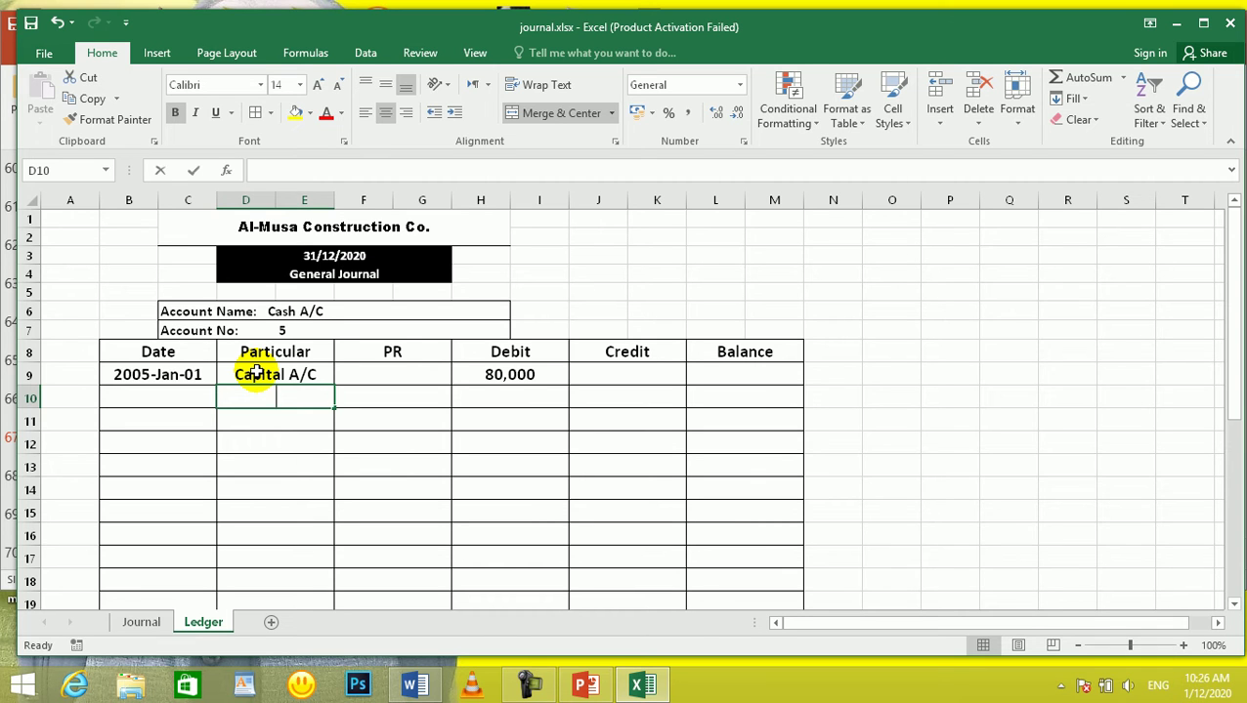
Enter Sales A/C under Particular in D10 of the ledger table
{"action": "type", "text": "Sales A/C"}
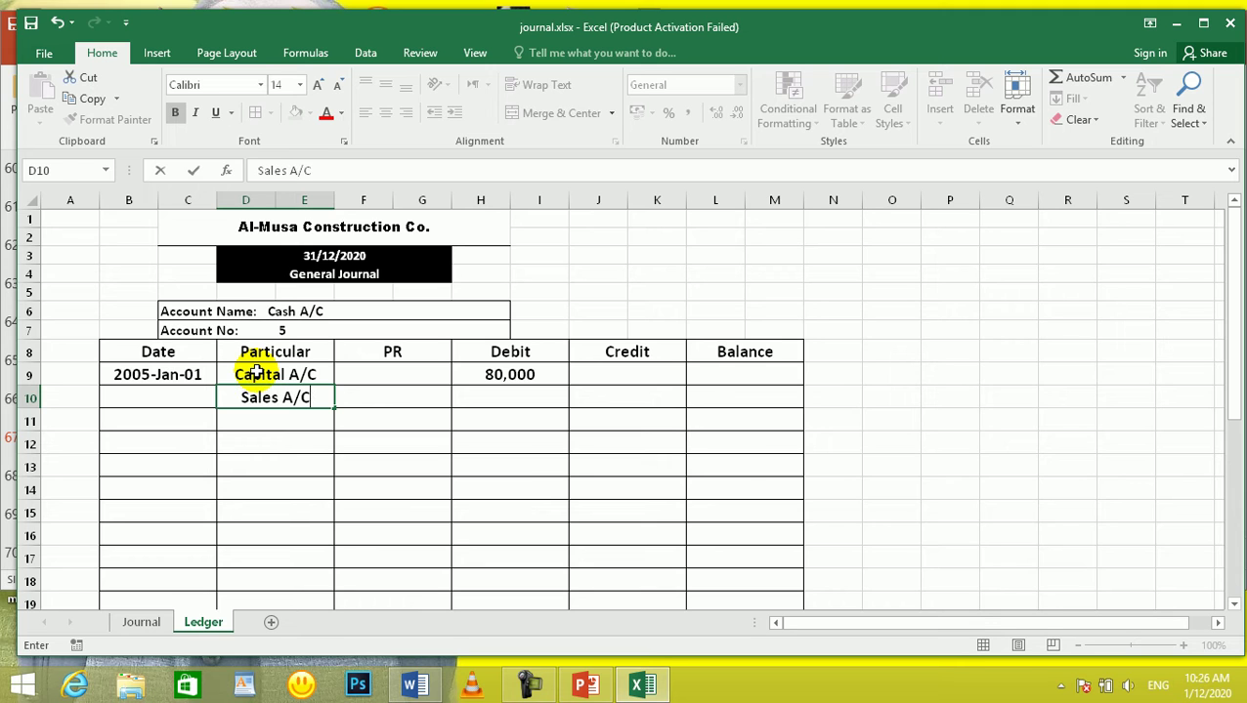
{"action": "key", "text": "Tab"}
{"action": "key", "text": "Tab"}
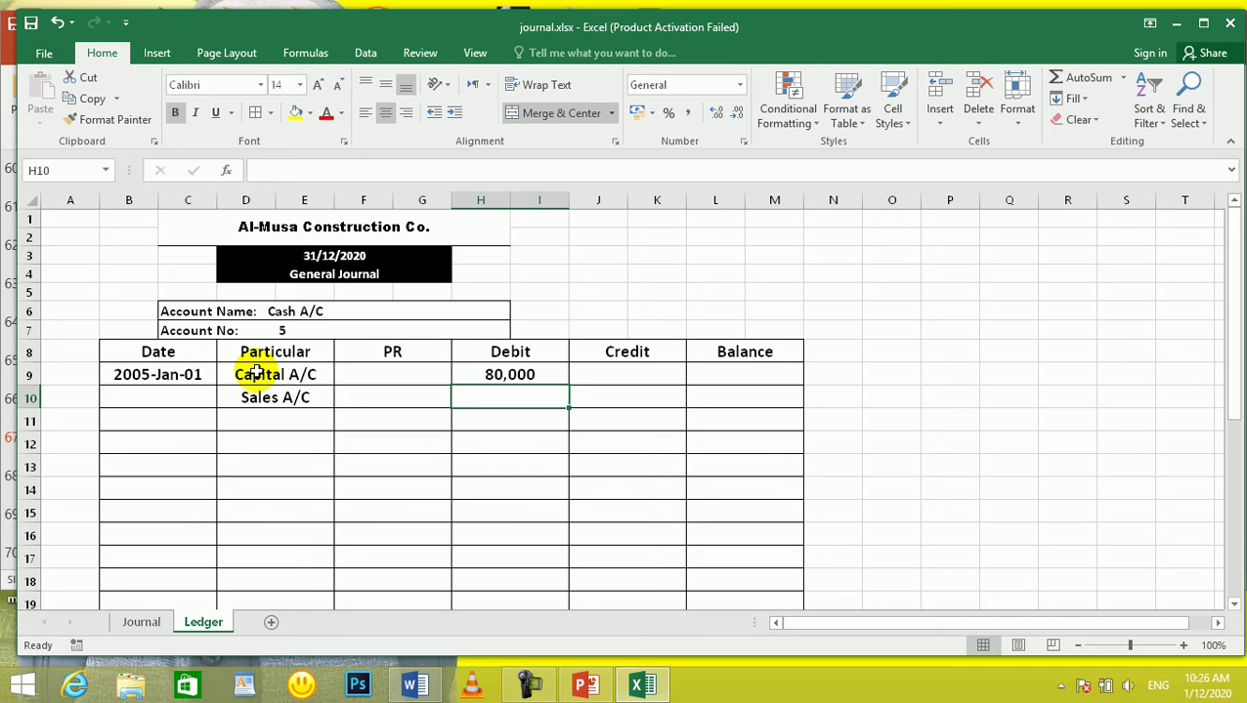
Review the debit amounts of the 2005-Jan-01 and 2005-Jan-03 Cash A/C entries in the Journal sheet
{"action": "left_click", "coordinate": [148, 623]}
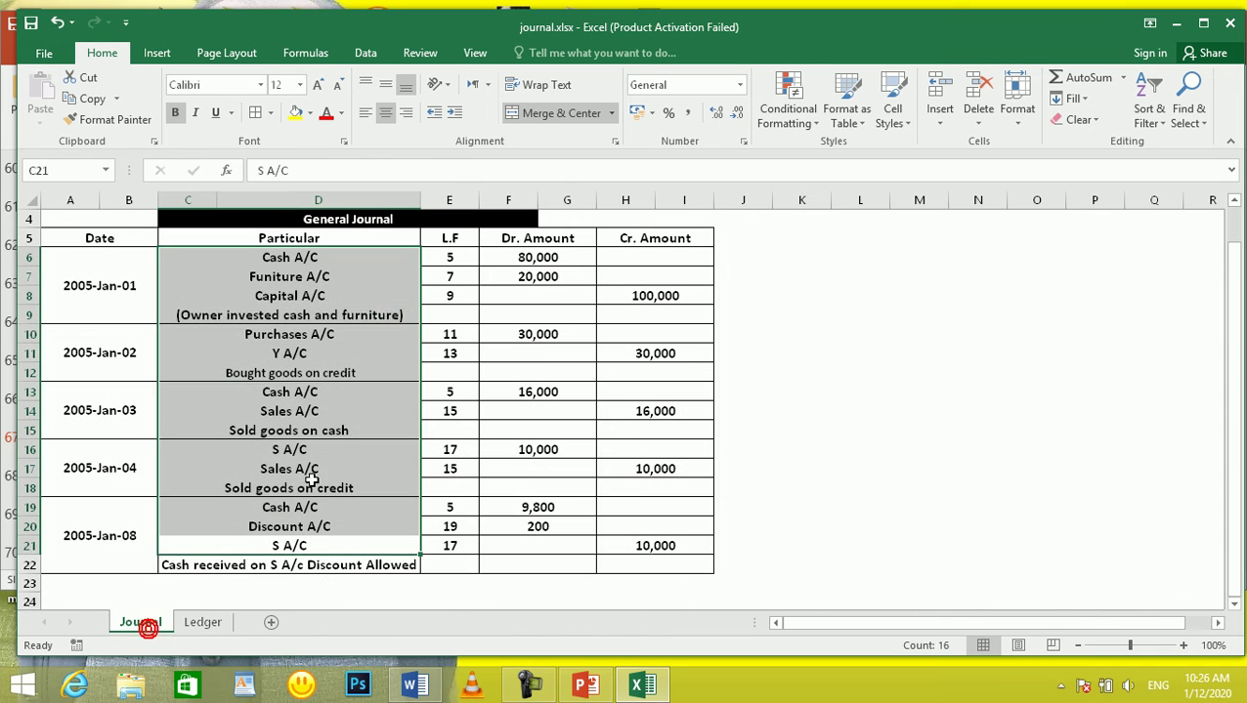
{"action": "left_click", "coordinate": [363, 302]}
{"action": "left_click", "coordinate": [275, 257]}
{"action": "left_click", "coordinate": [298, 296]}
{"action": "left_click", "coordinate": [530, 257]}
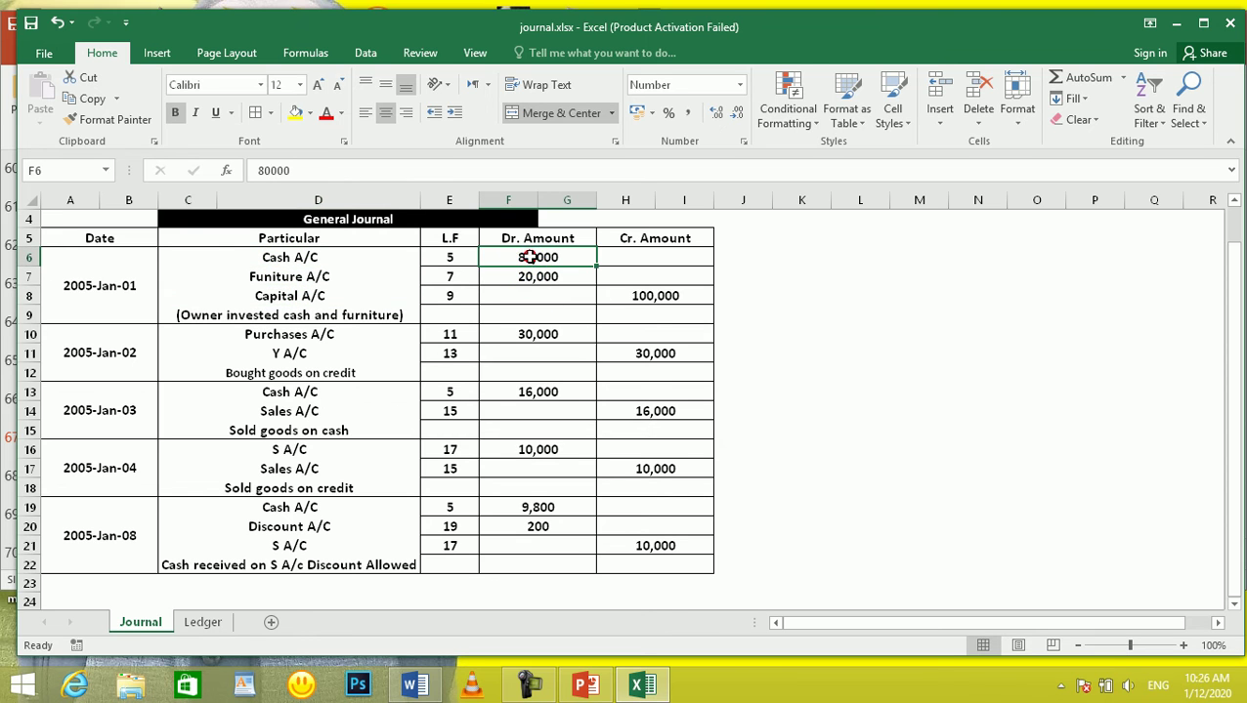
{"action": "left_click", "coordinate": [533, 278]}
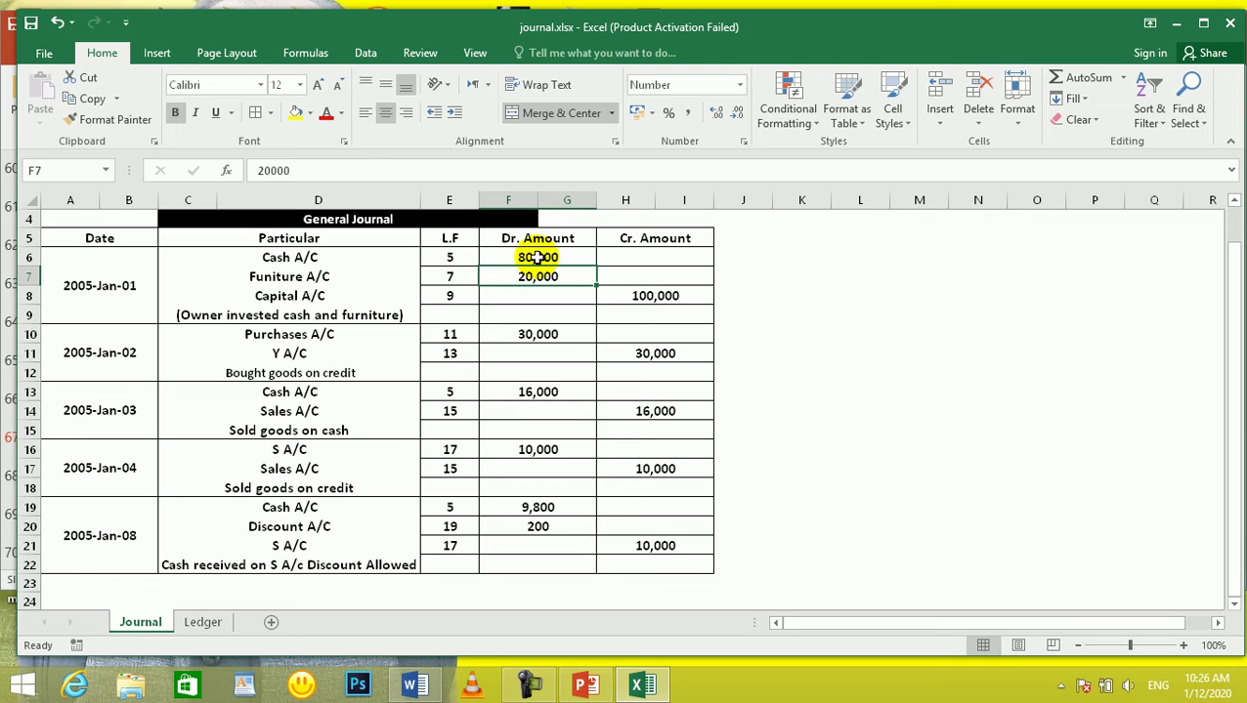
{"action": "left_click", "coordinate": [537, 257]}
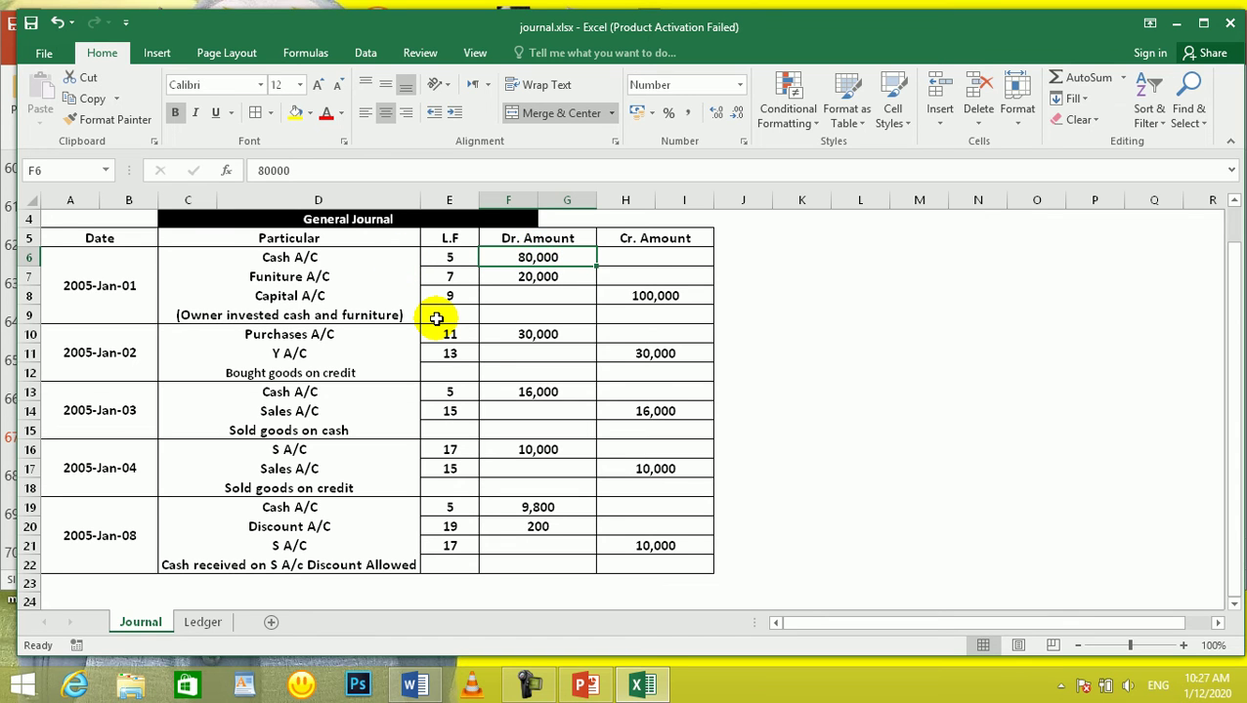
{"action": "left_click", "coordinate": [289, 394]}
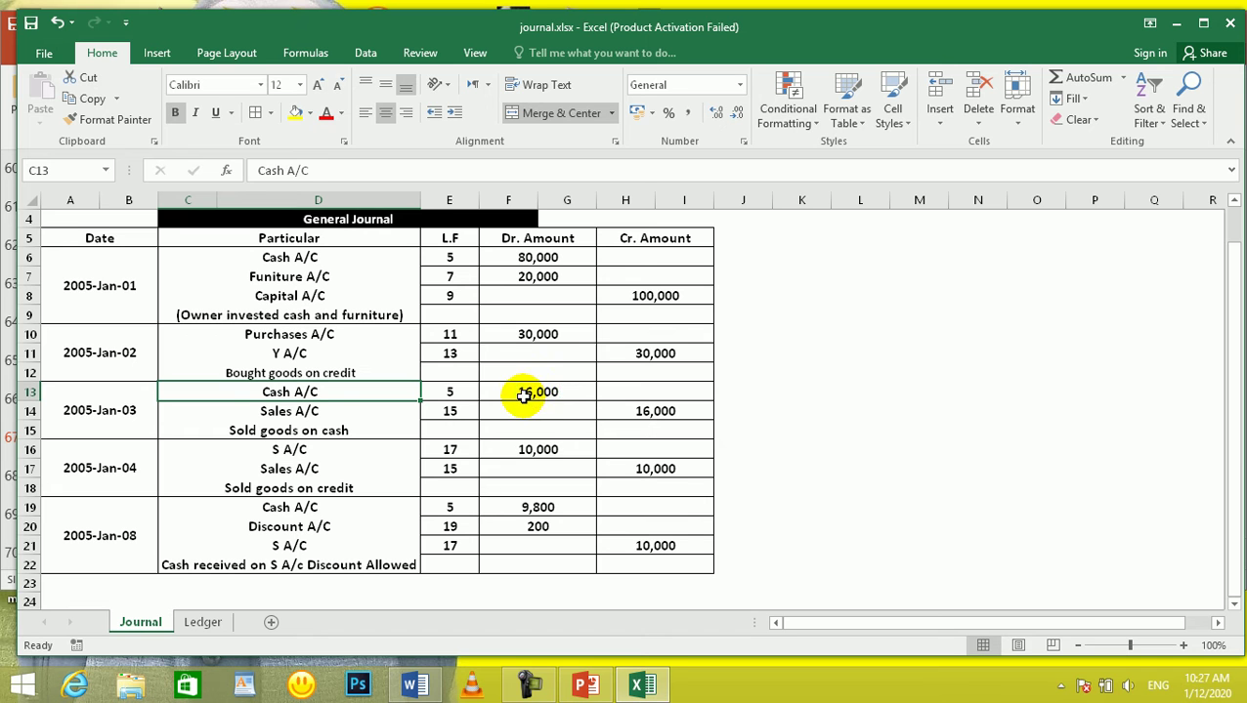
{"action": "left_click", "coordinate": [552, 392]}
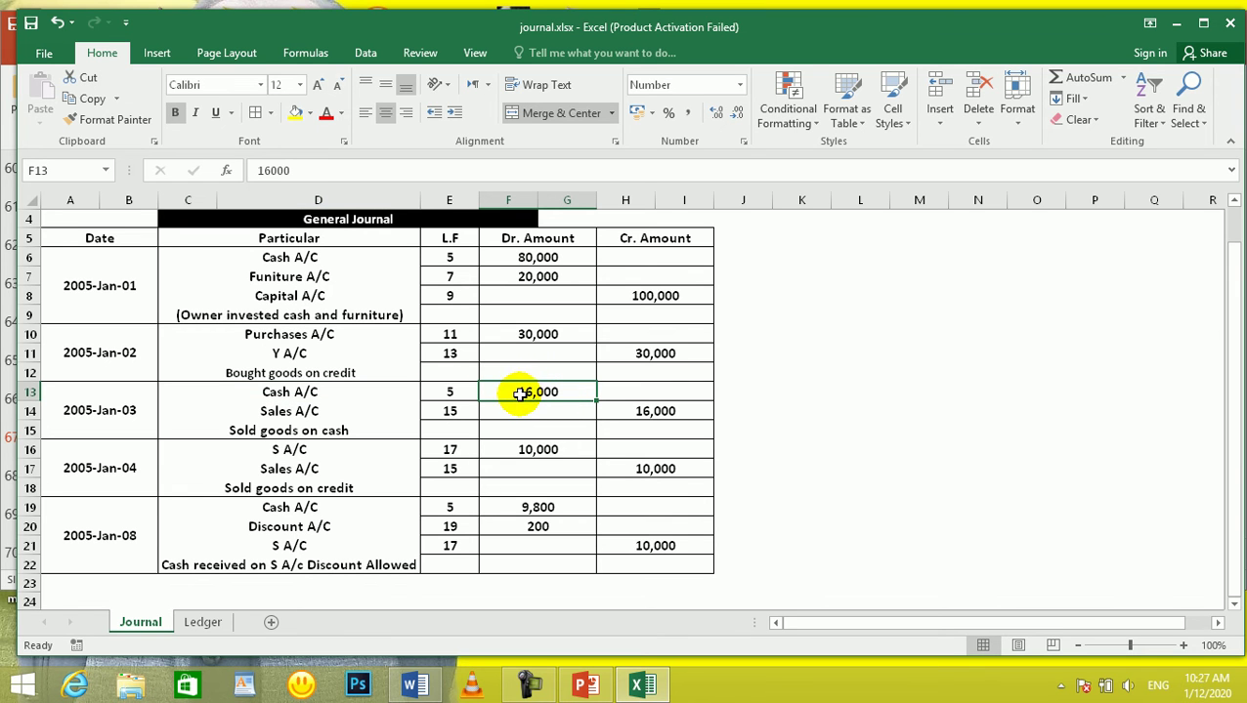
Enter 16,000 under Debit for Sales A/C in H10 of the Ledger sheet
{"action": "left_click", "coordinate": [200, 622]}
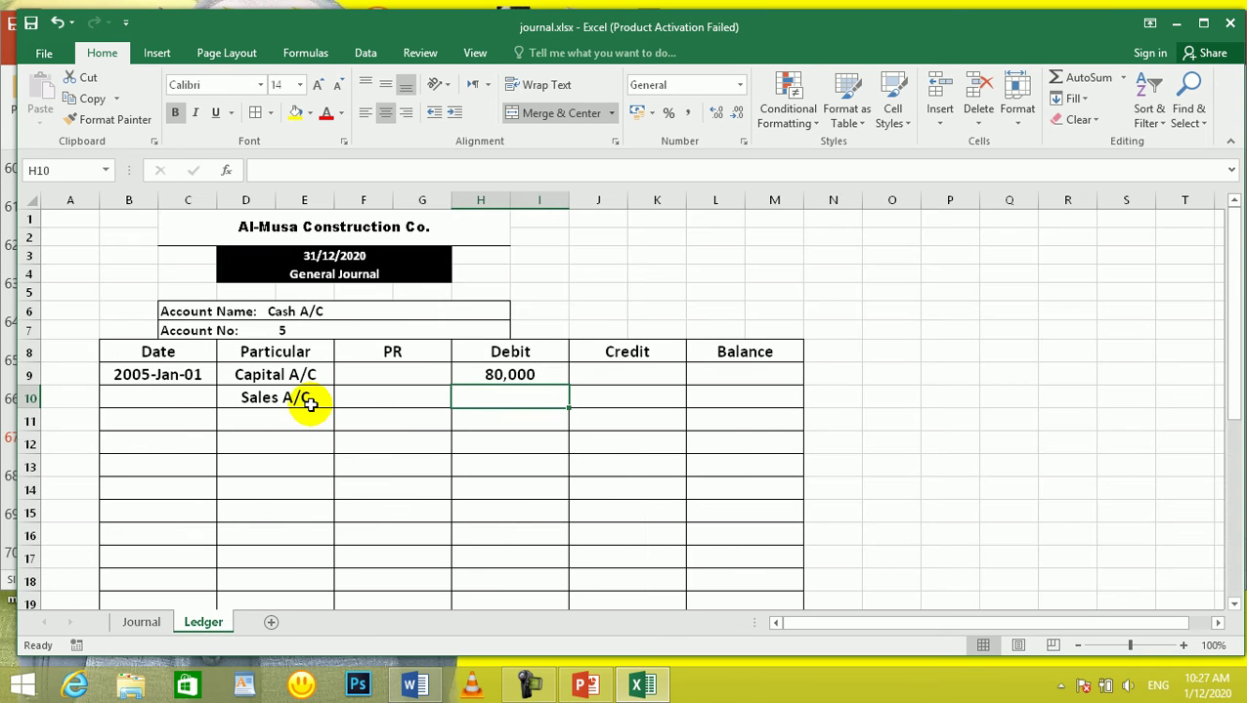
{"action": "type", "text": "16"}
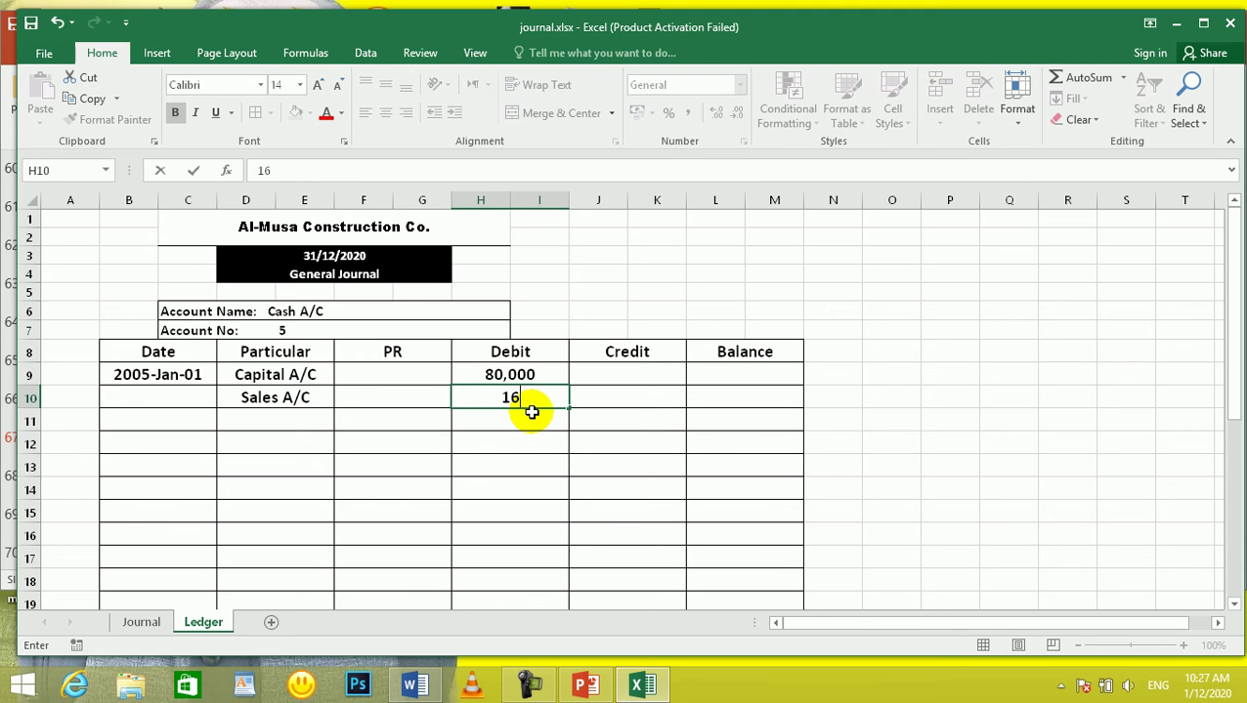
{"action": "type", "text": ",000"}
{"action": "key", "text": "Return"}
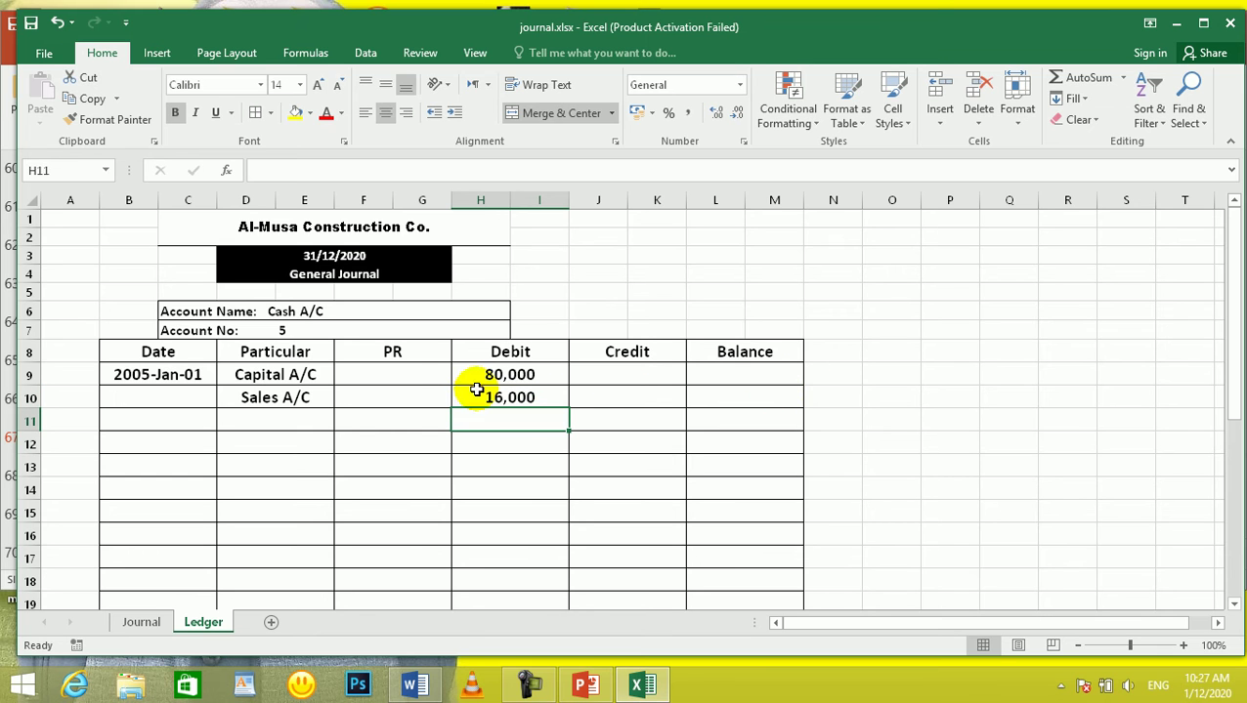
Check the Cash A/C debit entry dated 2005-Jan-08 in the Journal sheet and return to the Ledger sheet
{"action": "left_click", "coordinate": [268, 418]}
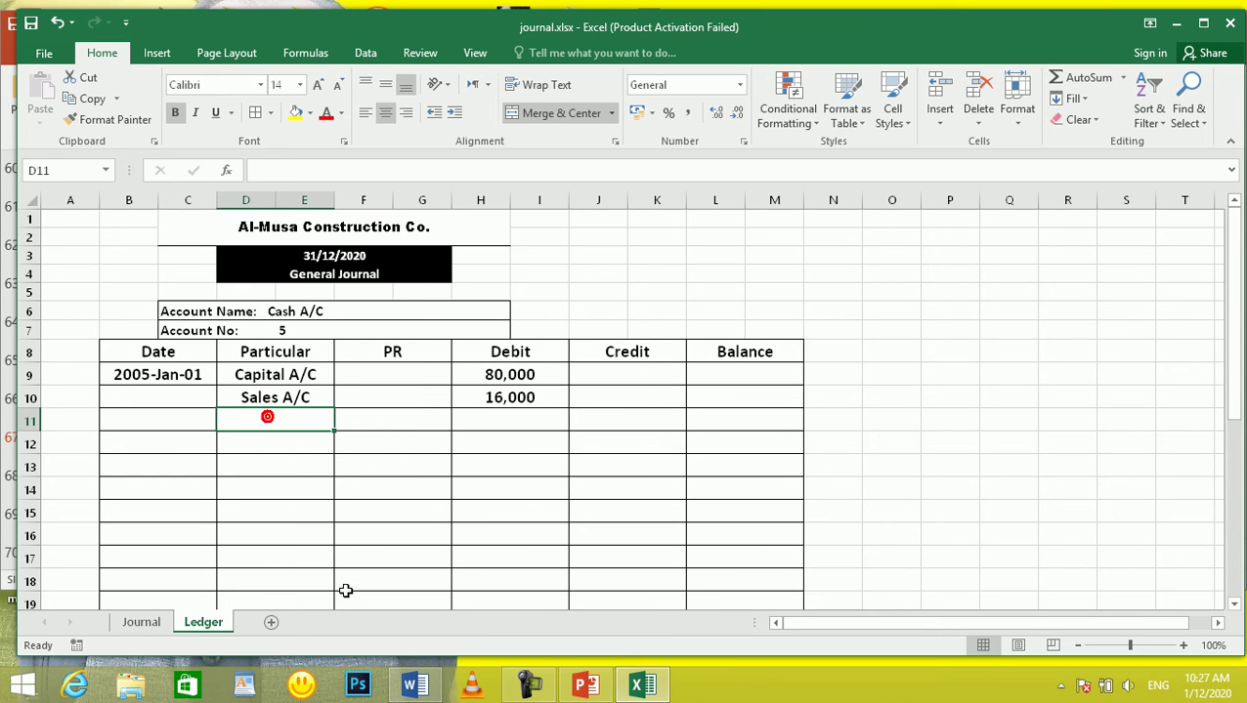
{"action": "left_click", "coordinate": [129, 622]}
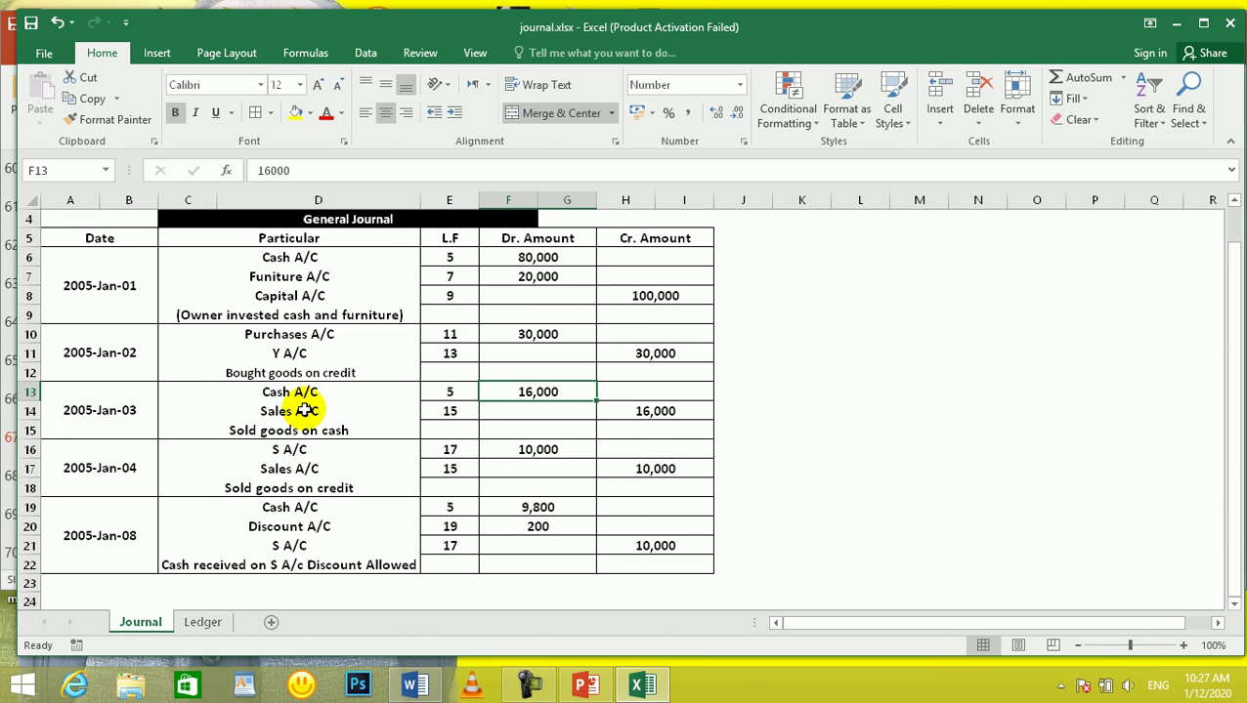
{"action": "left_click", "coordinate": [286, 508]}
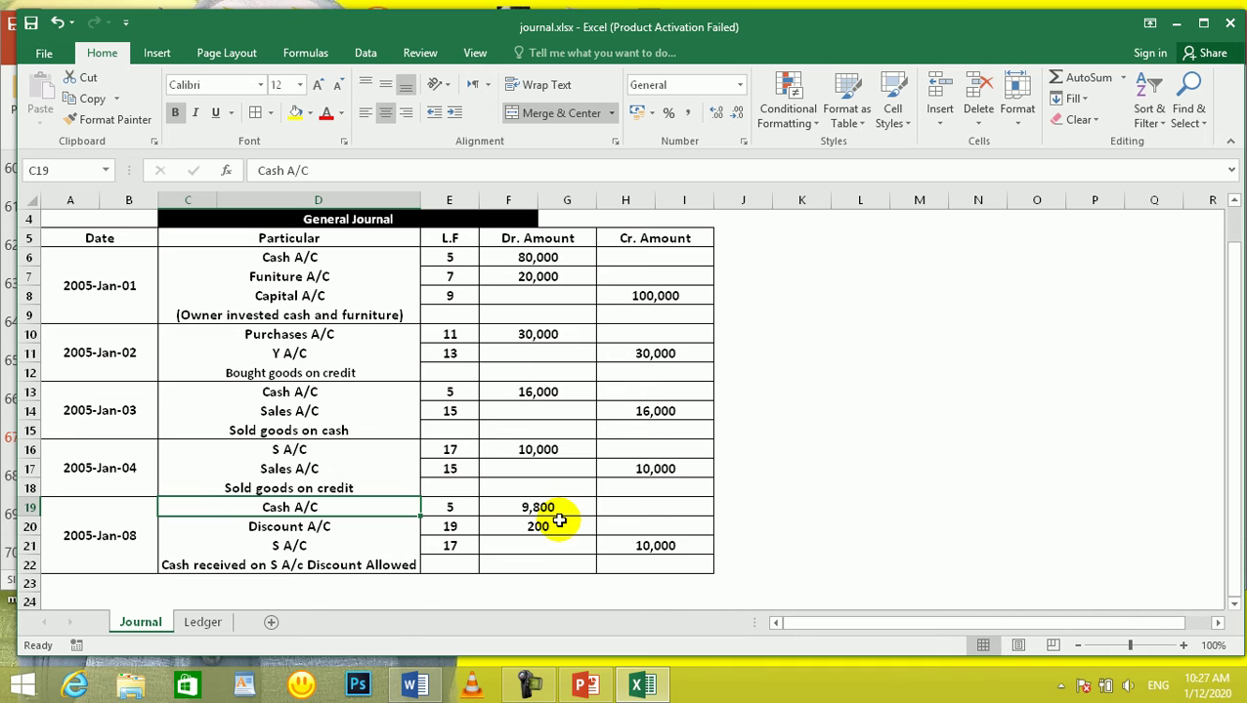
{"action": "left_click", "coordinate": [202, 622]}
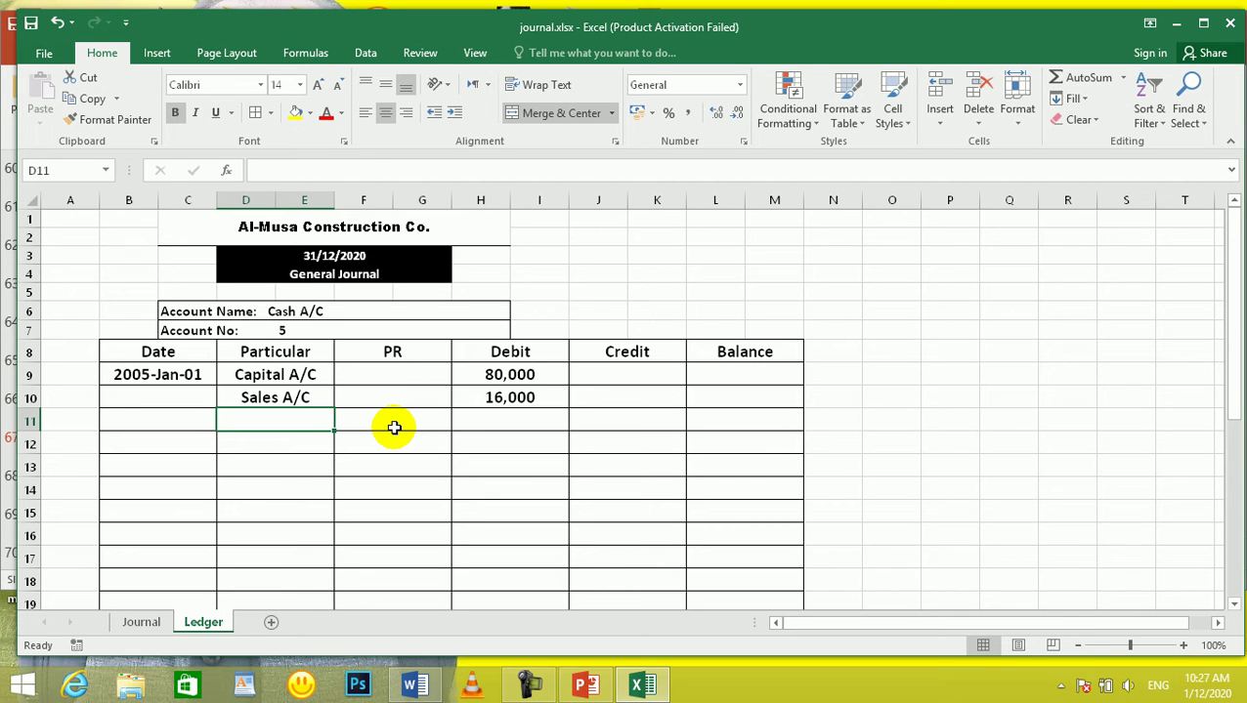
{"action": "type", "text": "s"}
{"action": "key", "text": "BackSpace"}
{"action": "type", "text": "S"}
{"action": "key", "text": "BackSpace"}
{"action": "type", "text": "A"}
{"action": "key", "text": "BackSpace"}
{"action": "key", "text": "BackSpace"}
{"action": "key", "text": "BackSpace"}
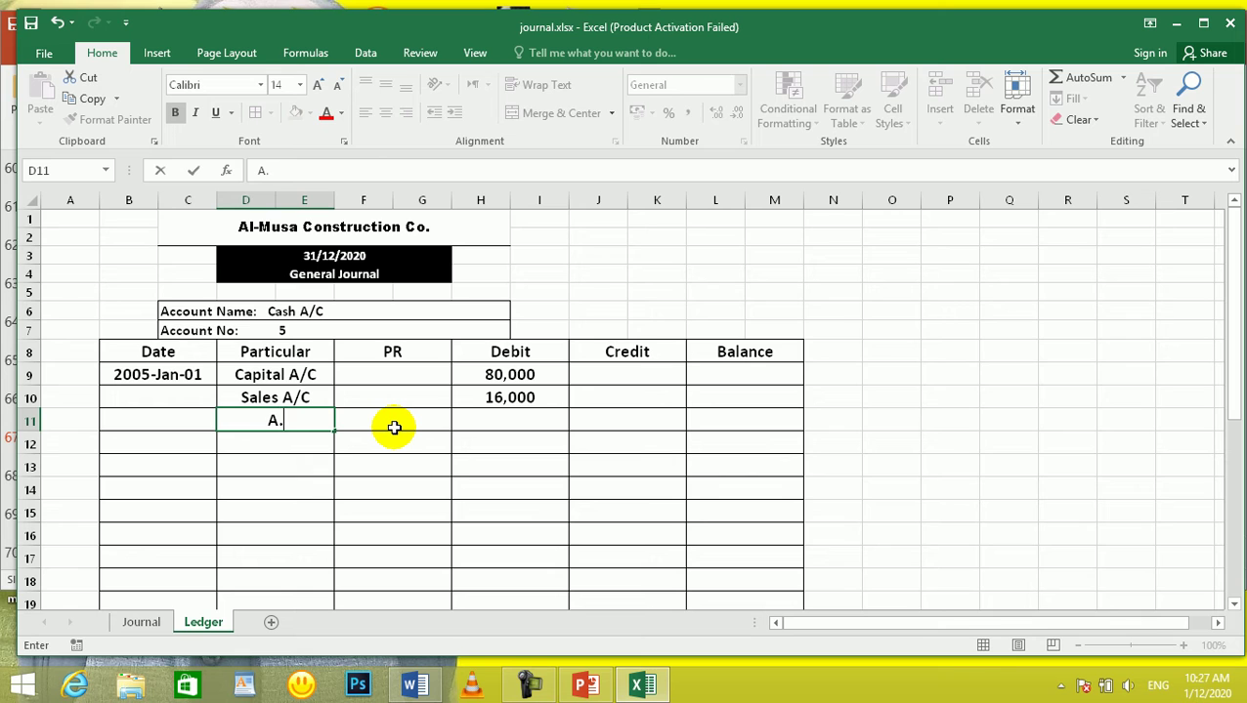
{"action": "type", "text": "A/C Rece"}
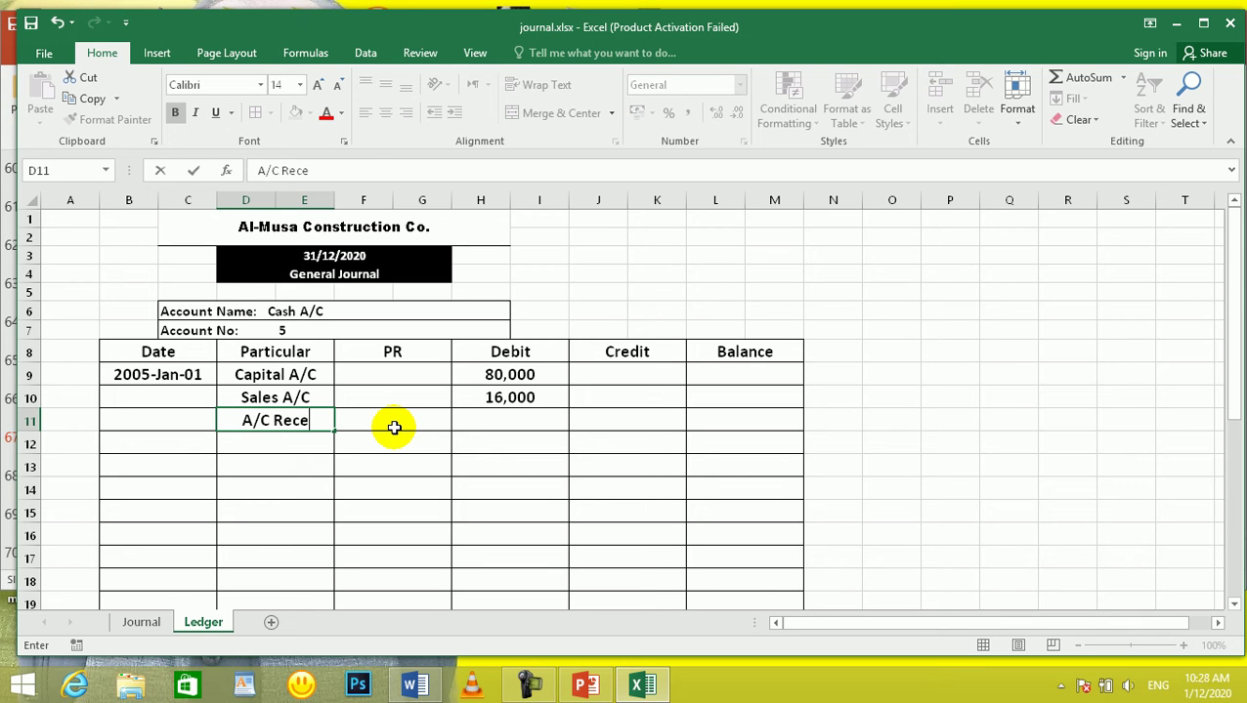
{"action": "key", "text": "BackSpace"}
{"action": "key", "text": "BackSpace"}
{"action": "key", "text": "BackSpace"}
{"action": "key", "text": "BackSpace"}
{"action": "key", "text": "BackSpace"}
{"action": "key", "text": "BackSpace"}
{"action": "key", "text": "BackSpace"}
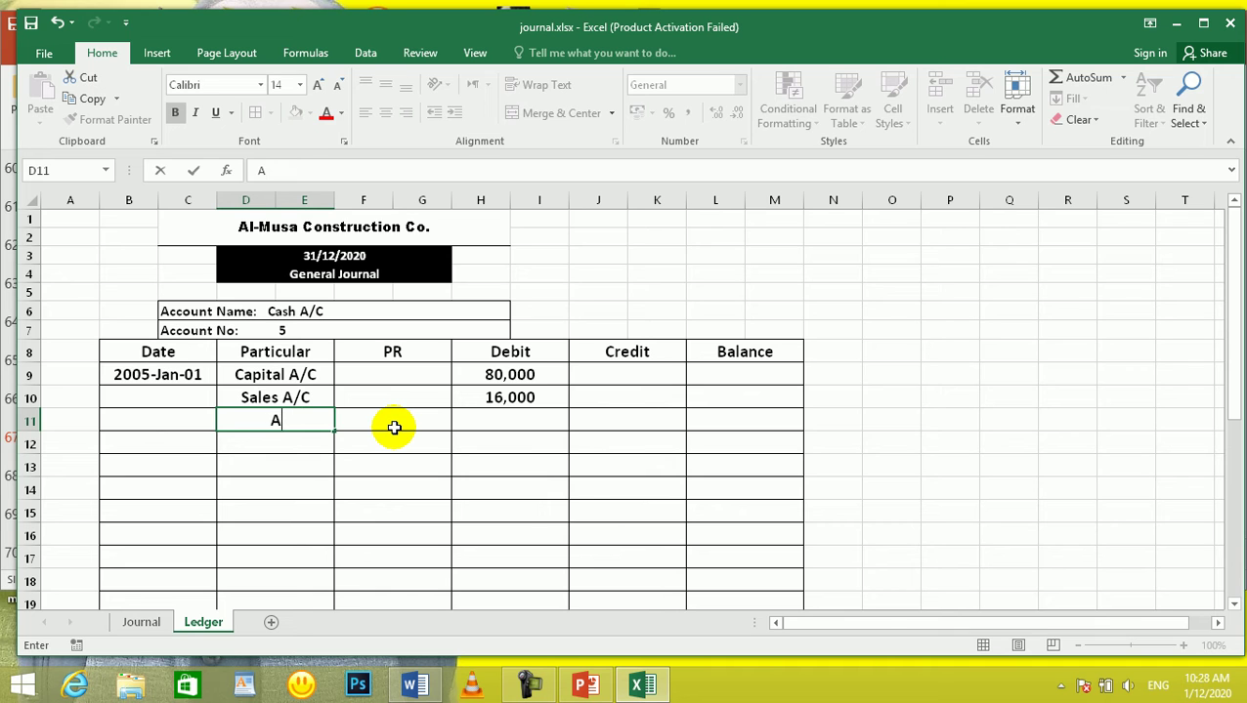
In row 11 of the Ledger sheet, enter S A/C under Particular and 9,800 under Debit
{"action": "type", "text": "S"}
{"action": "key", "text": "BackSpace"}
{"action": "type", "text": "A/C"}
{"action": "left_click", "coordinate": [395, 430]}
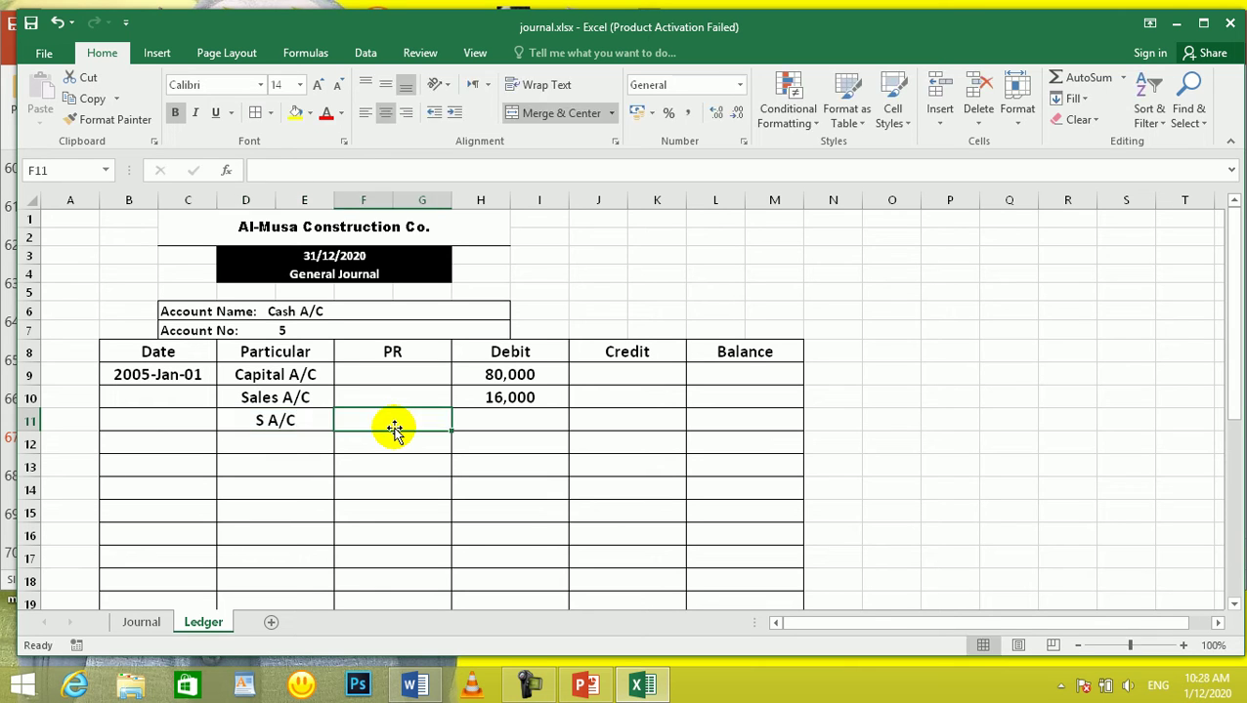
{"action": "key", "text": "Tab"}
{"action": "type", "text": "9,800"}
{"action": "key", "text": "Return"}
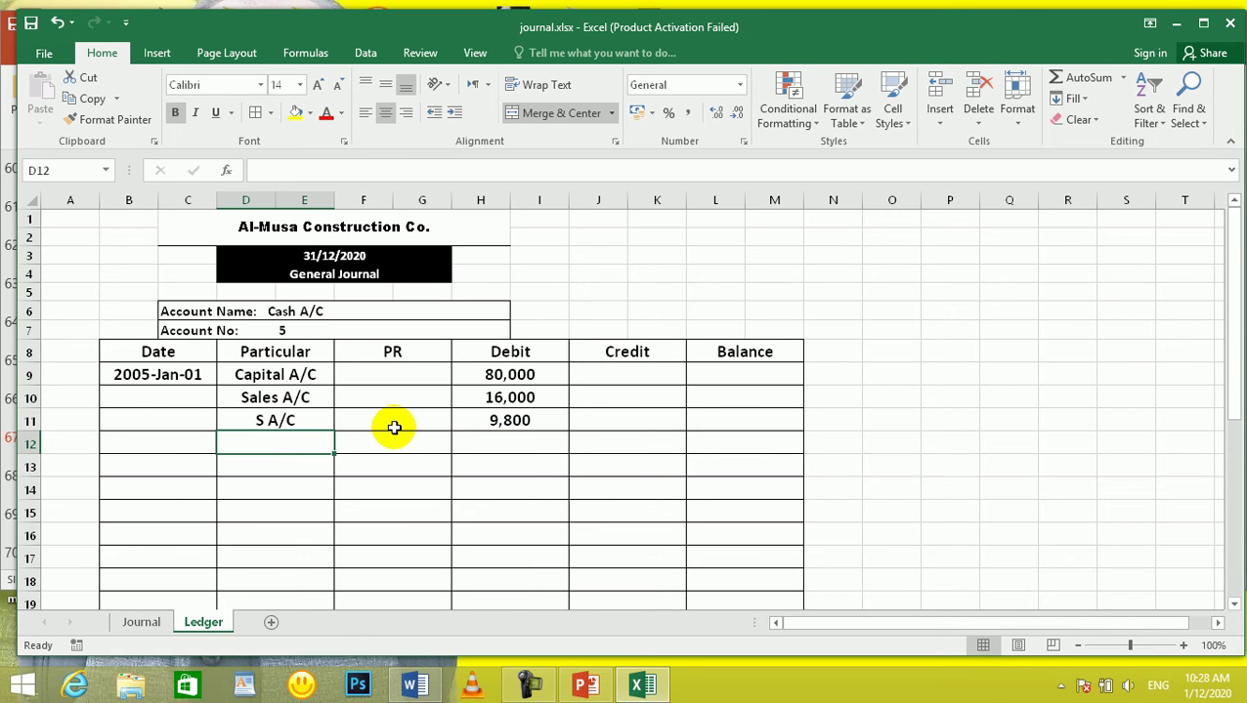
Calculate the Balance in L9 with the formula =H9-J9 and fill it down through row 11
{"action": "left_click", "coordinate": [756, 372]}
{"action": "type", "text": "="}
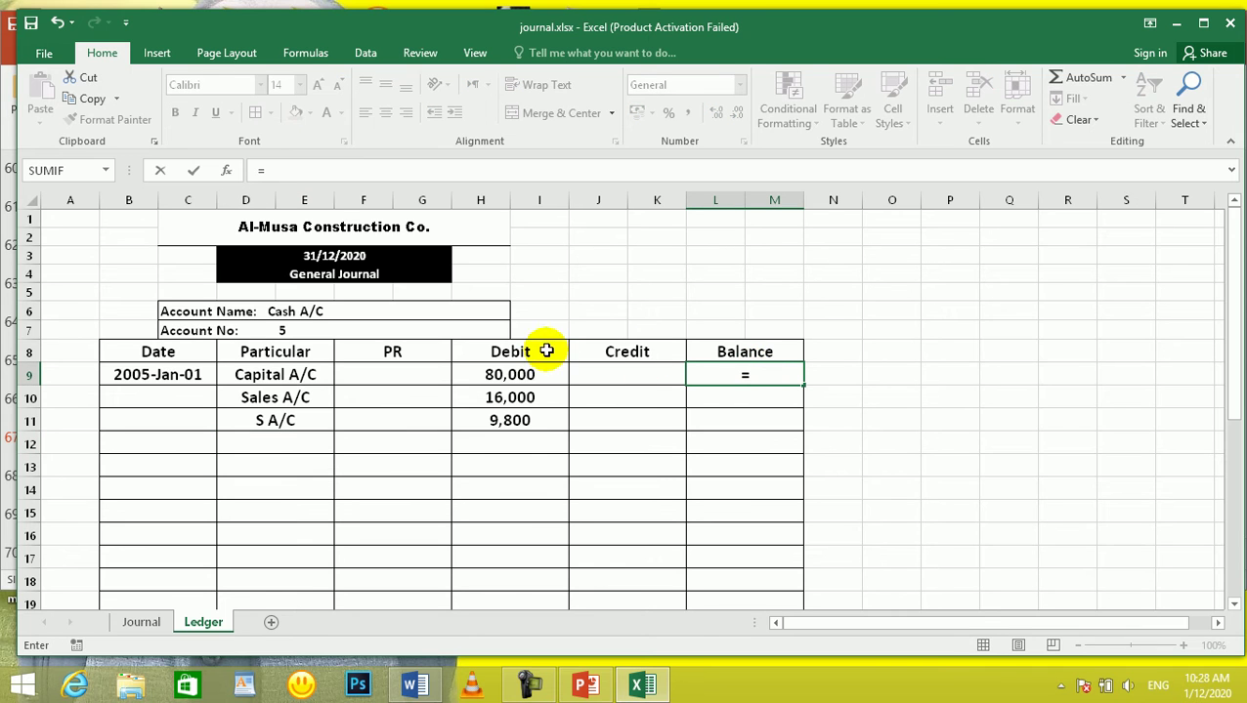
{"action": "left_click", "coordinate": [501, 374]}
{"action": "type", "text": "-"}
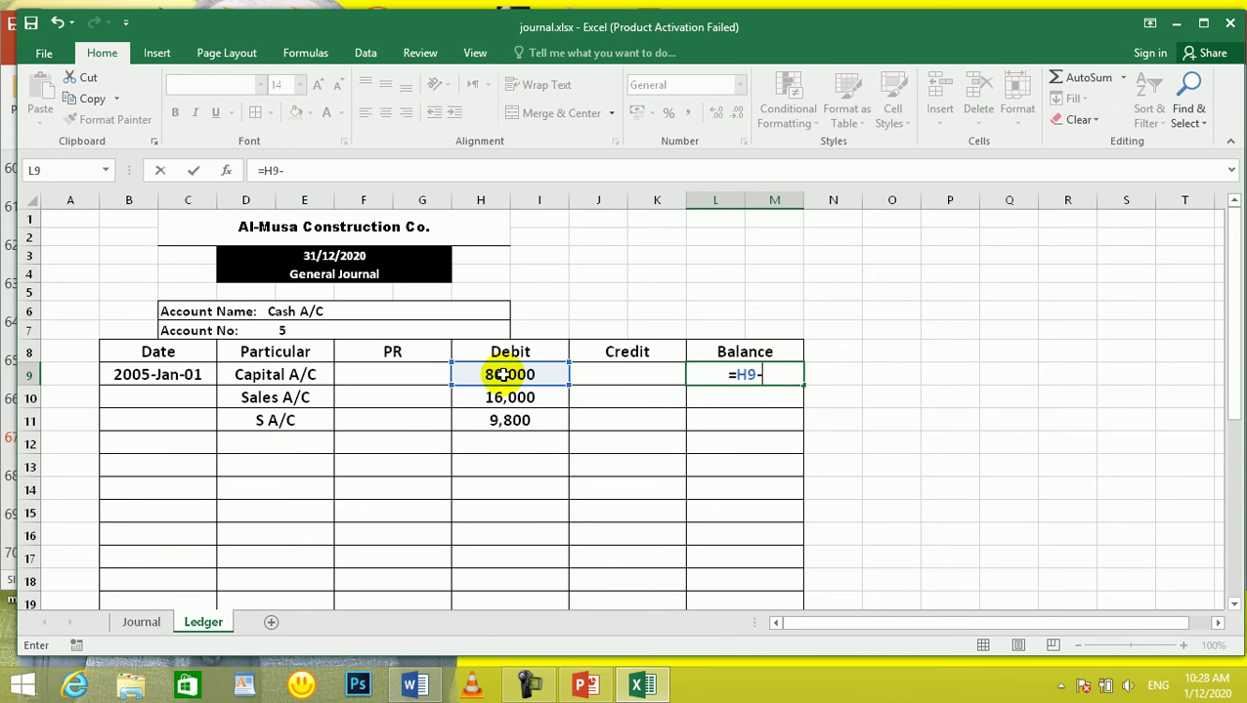
{"action": "left_click", "coordinate": [667, 377]}
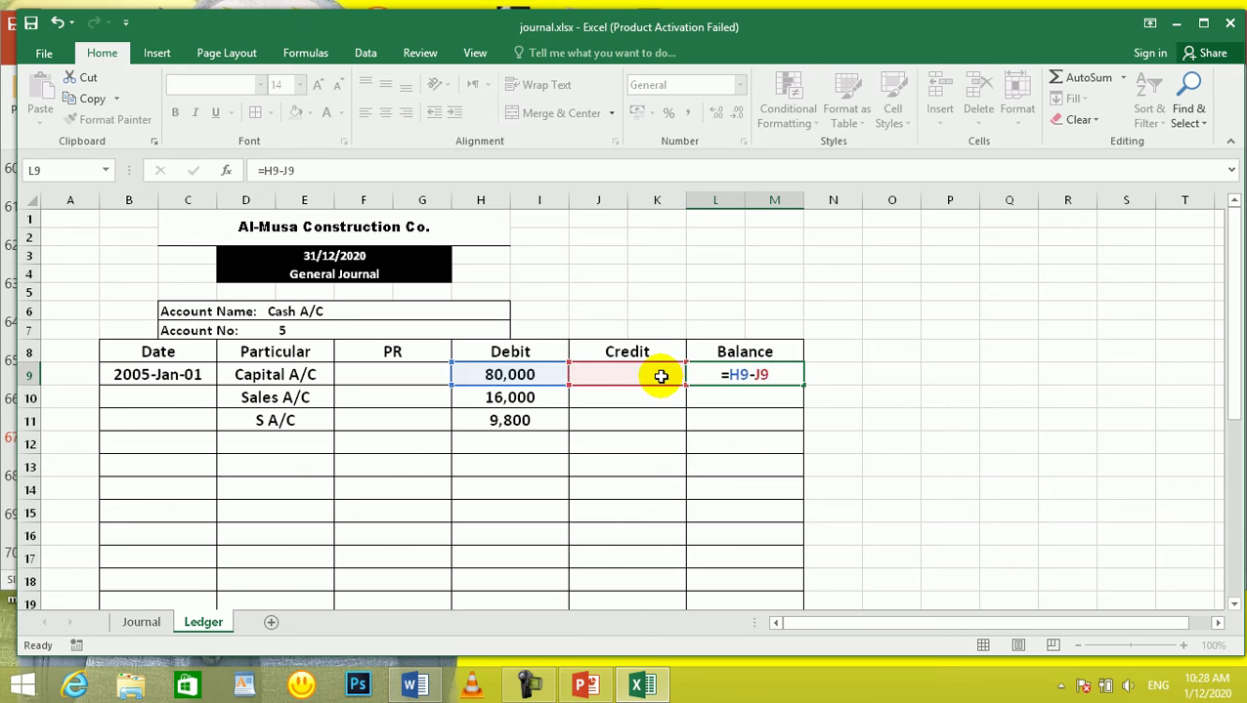
{"action": "key", "text": "Return"}
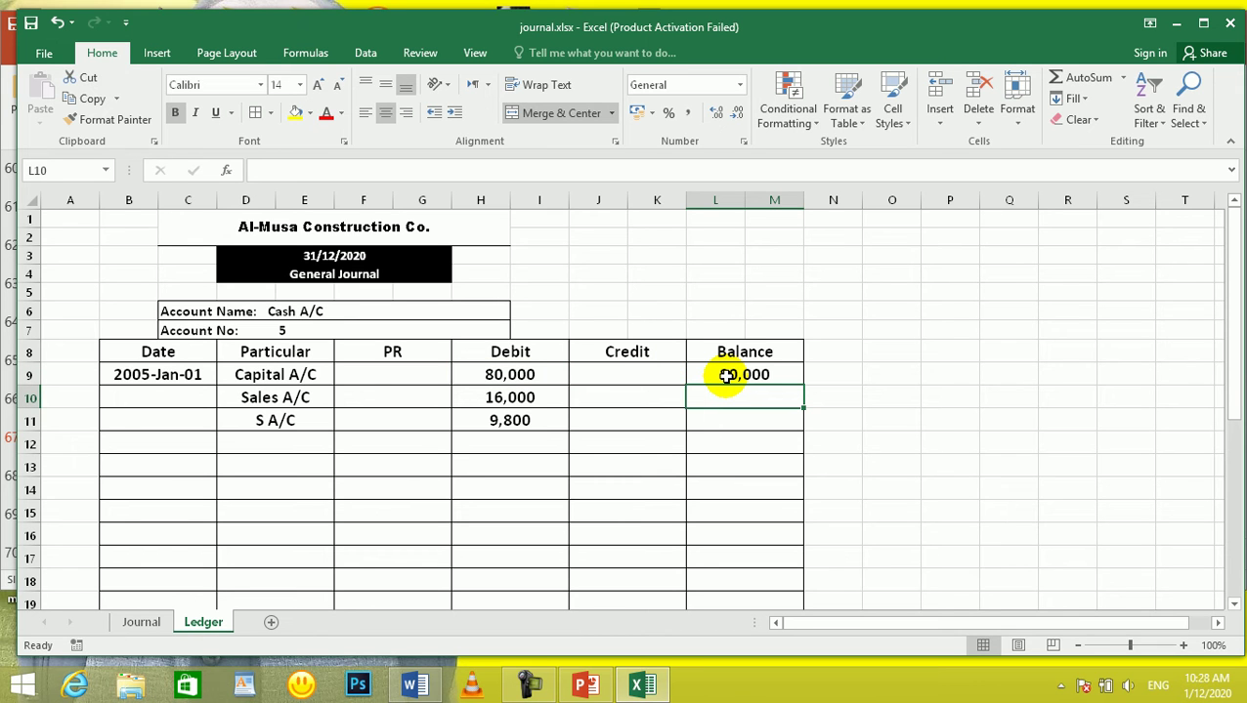
{"action": "left_click_drag", "start_coordinate": [727, 375], "coordinate": [728, 431]}
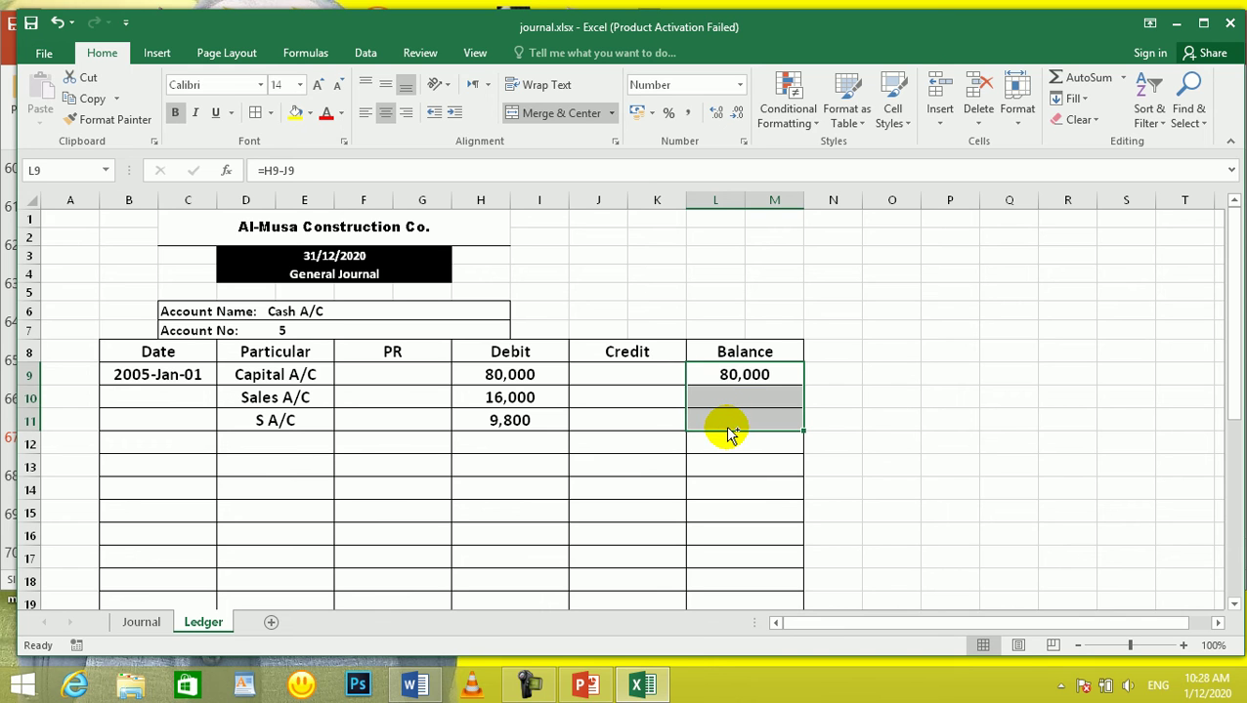
{"action": "key", "text": "ctrl+d"}
{"action": "left_click", "coordinate": [616, 473]}
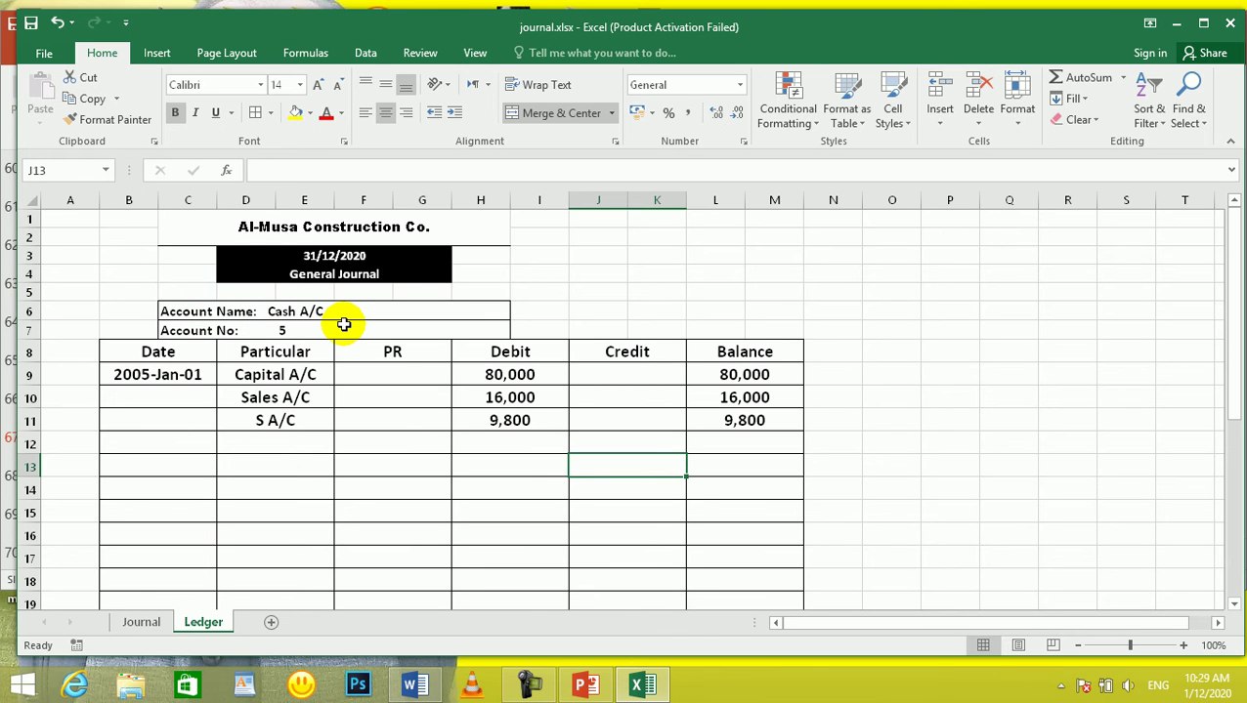
Left-align the Particular entries in rows 9 to 11 of the ledger table
{"action": "left_click_drag", "start_coordinate": [278, 374], "coordinate": [280, 418]}
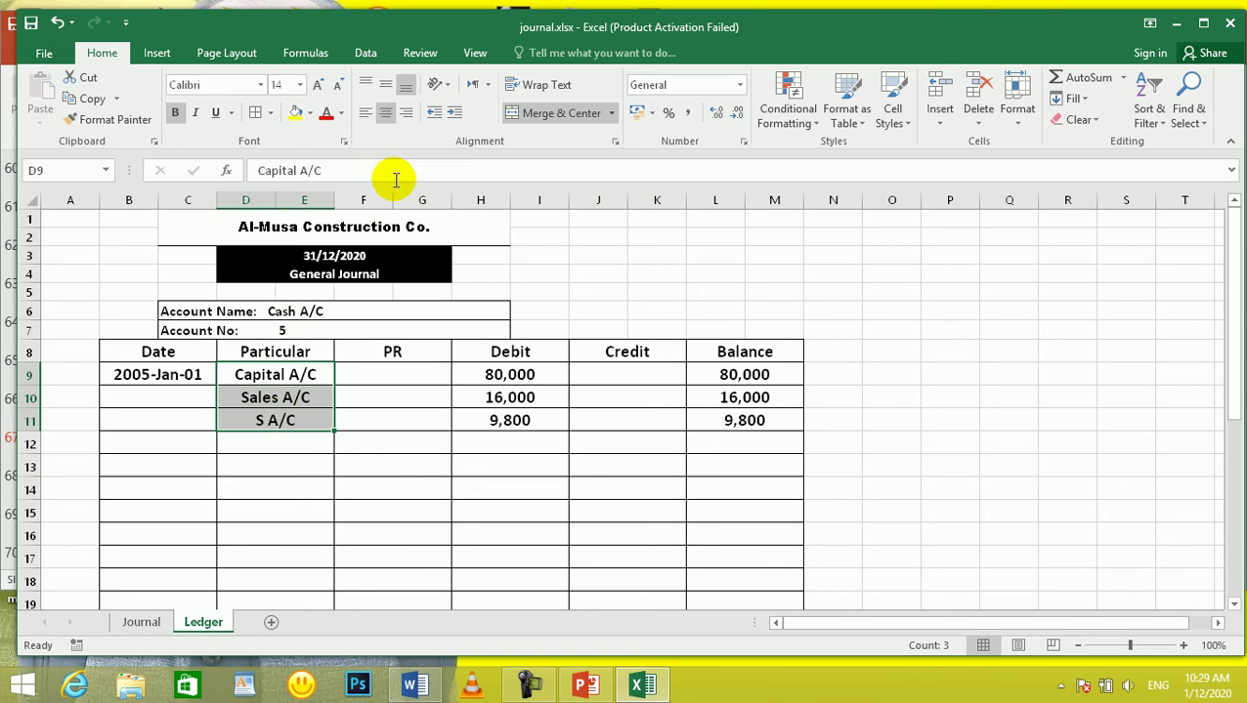
{"action": "left_click", "coordinate": [365, 112]}
{"action": "left_click", "coordinate": [323, 449]}
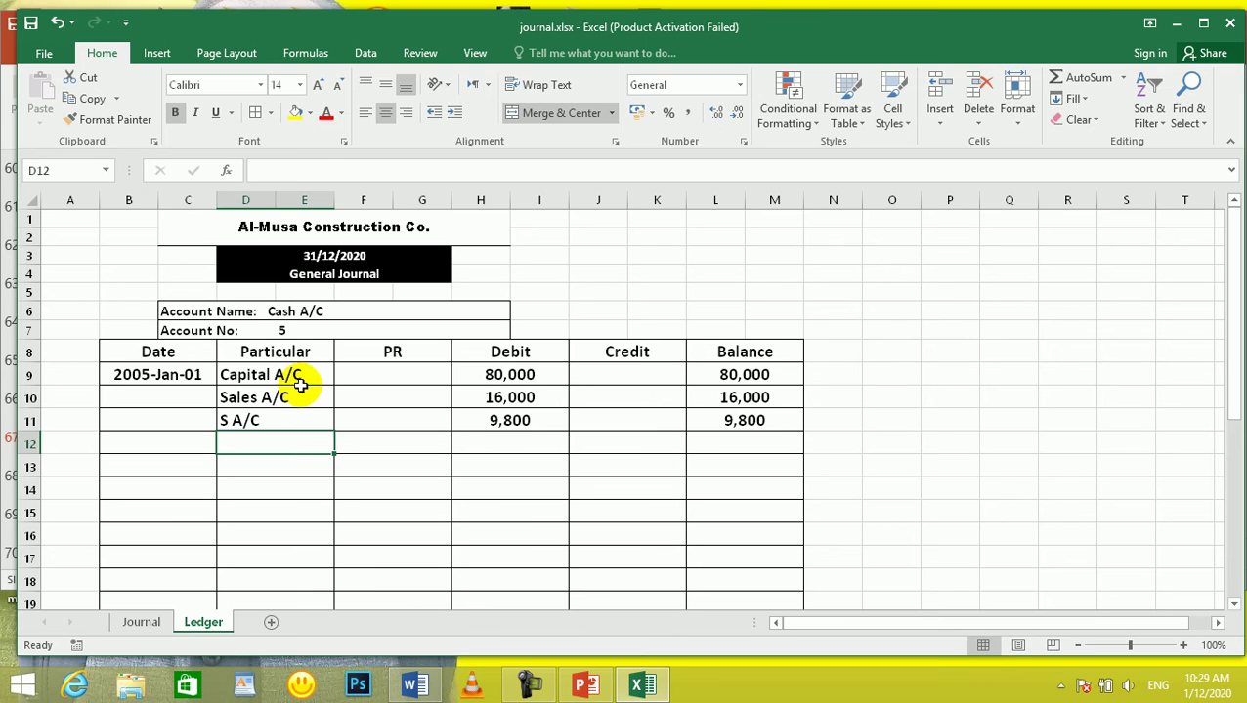
Change the heading in D4 of the Ledger sheet to General Ledger
{"action": "double_click", "coordinate": [363, 274]}
{"action": "double_click", "coordinate": [390, 274]}
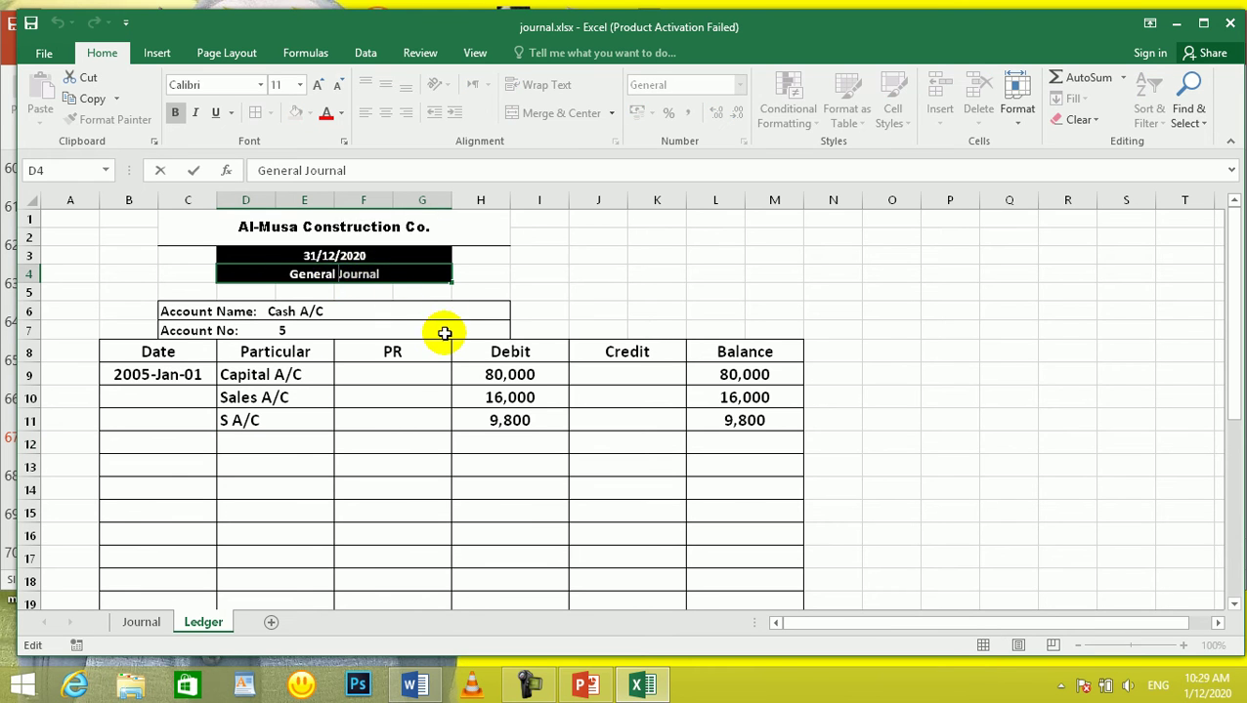
{"action": "type", "text": "g"}
{"action": "key", "text": "BackSpace"}
{"action": "type", "text": "Ledger"}
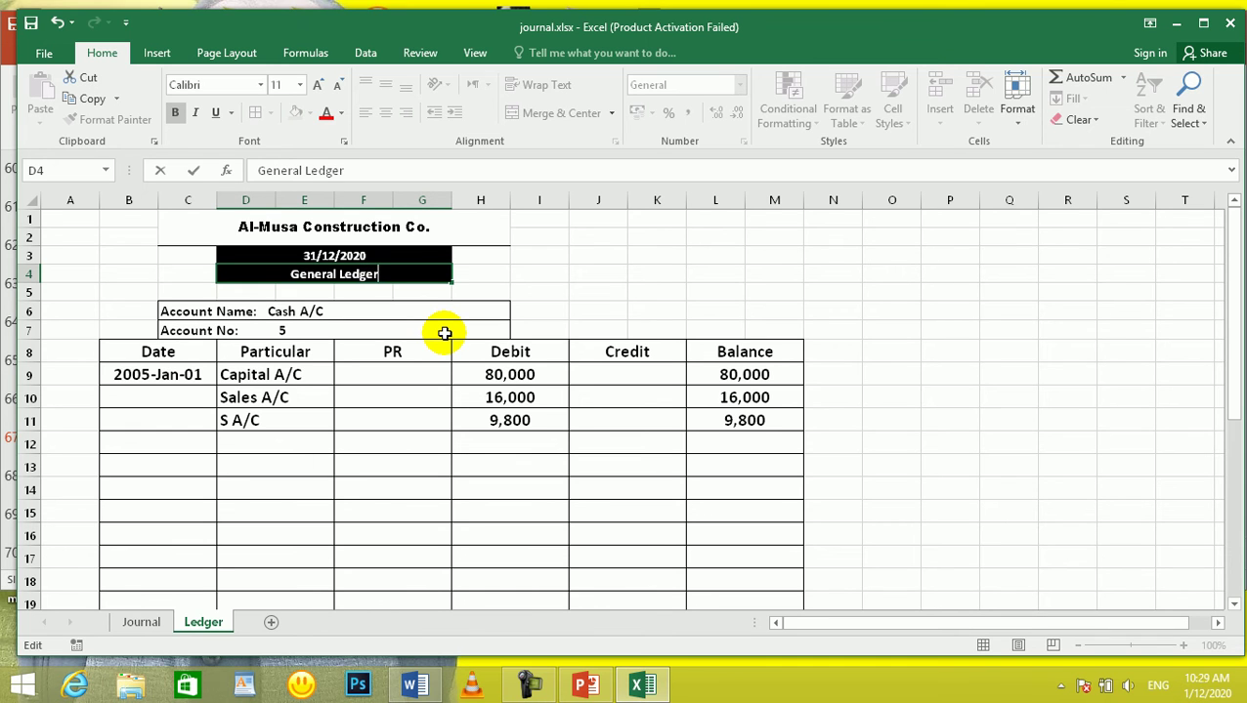
{"action": "key", "text": "Return"}
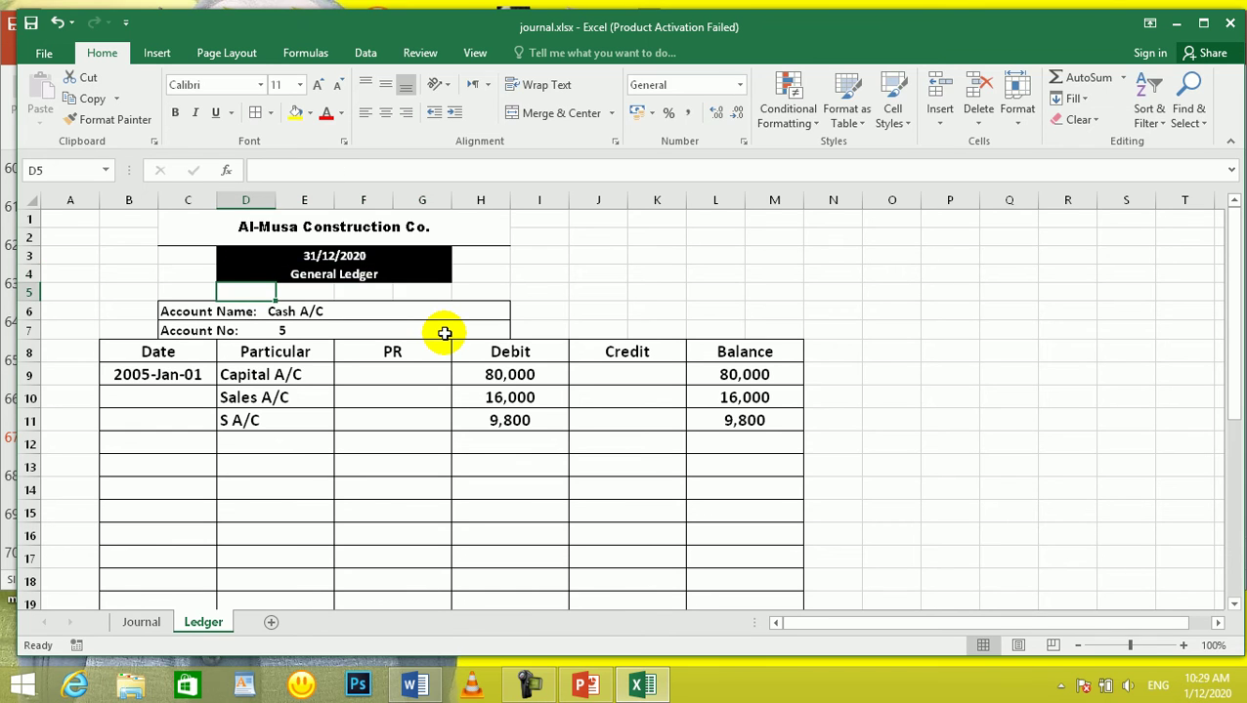
Clear all contents and formatting from rows 12 and 13 of the ledger table, columns B to M
{"action": "left_click", "coordinate": [301, 483]}
{"action": "left_click", "coordinate": [305, 313]}
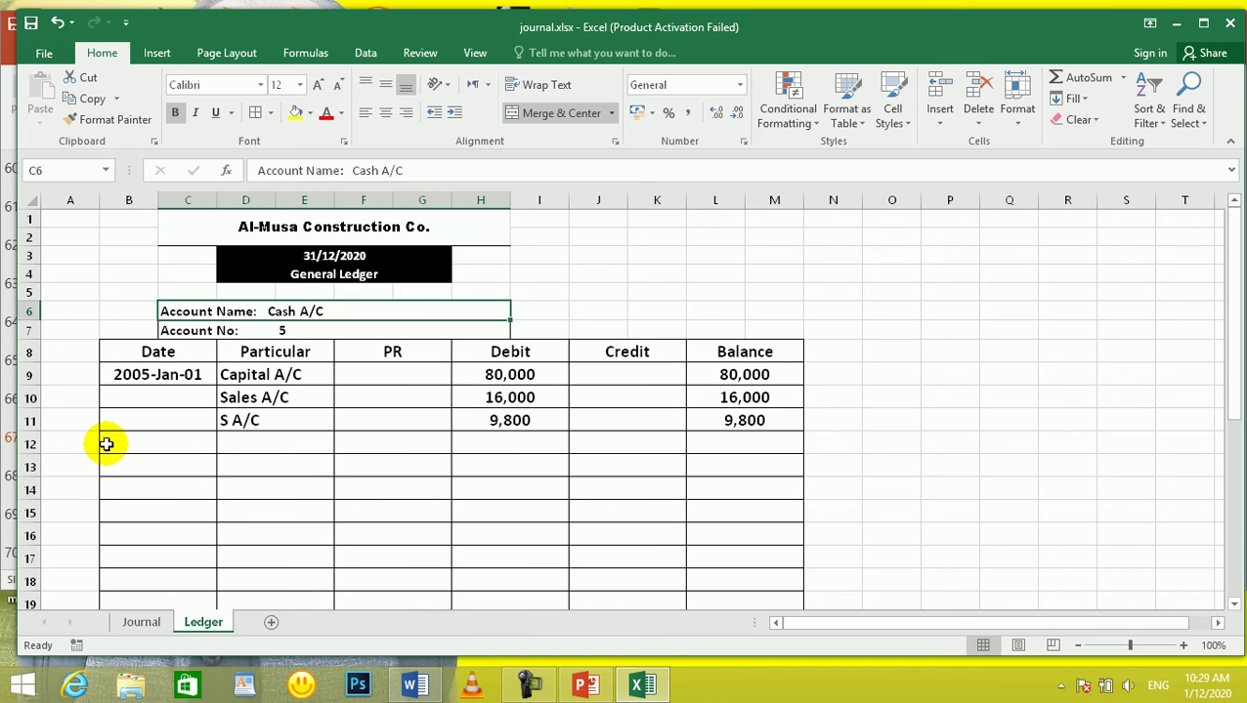
{"action": "left_click_drag", "start_coordinate": [296, 312], "coordinate": [298, 333]}
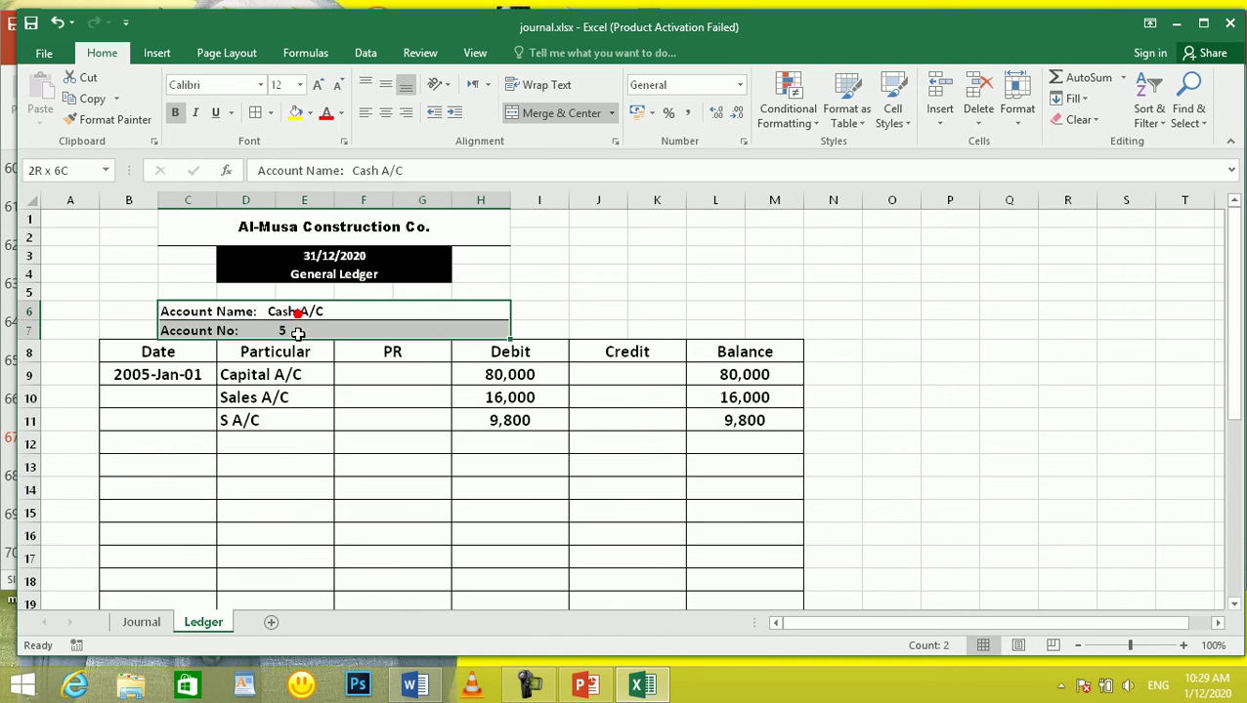
{"action": "left_click_drag", "start_coordinate": [107, 440], "coordinate": [770, 466]}
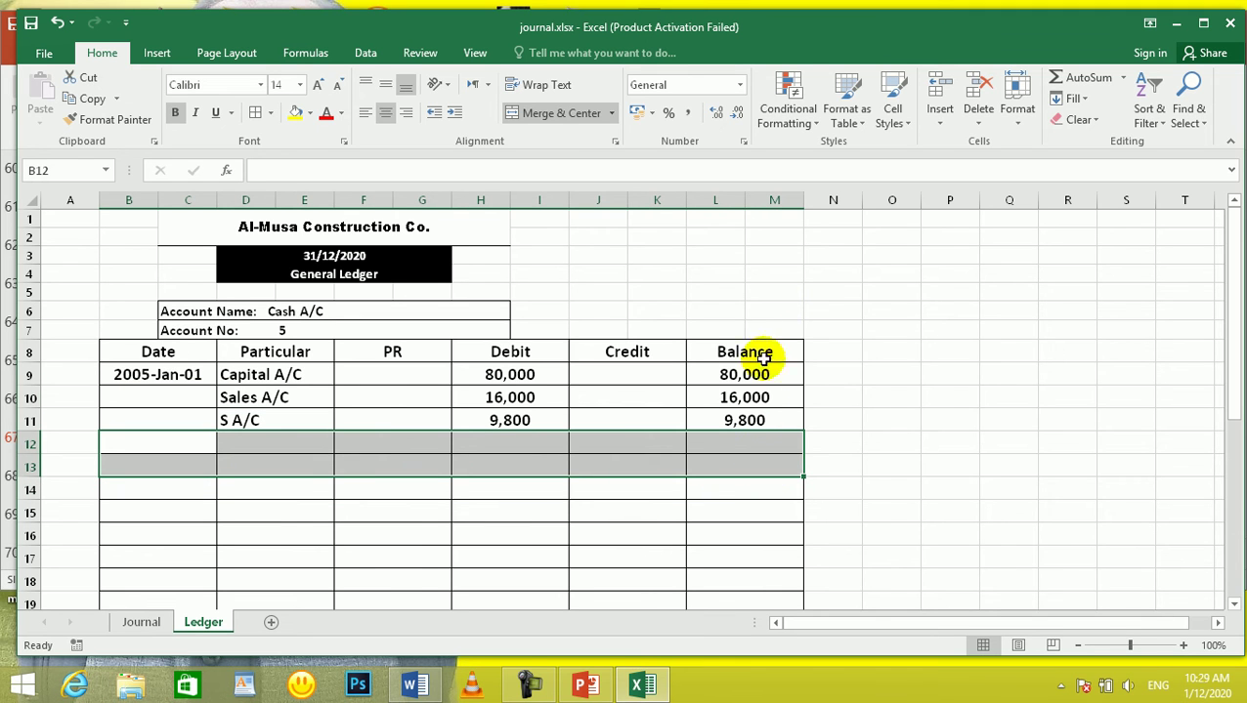
{"action": "left_click", "coordinate": [1079, 120]}
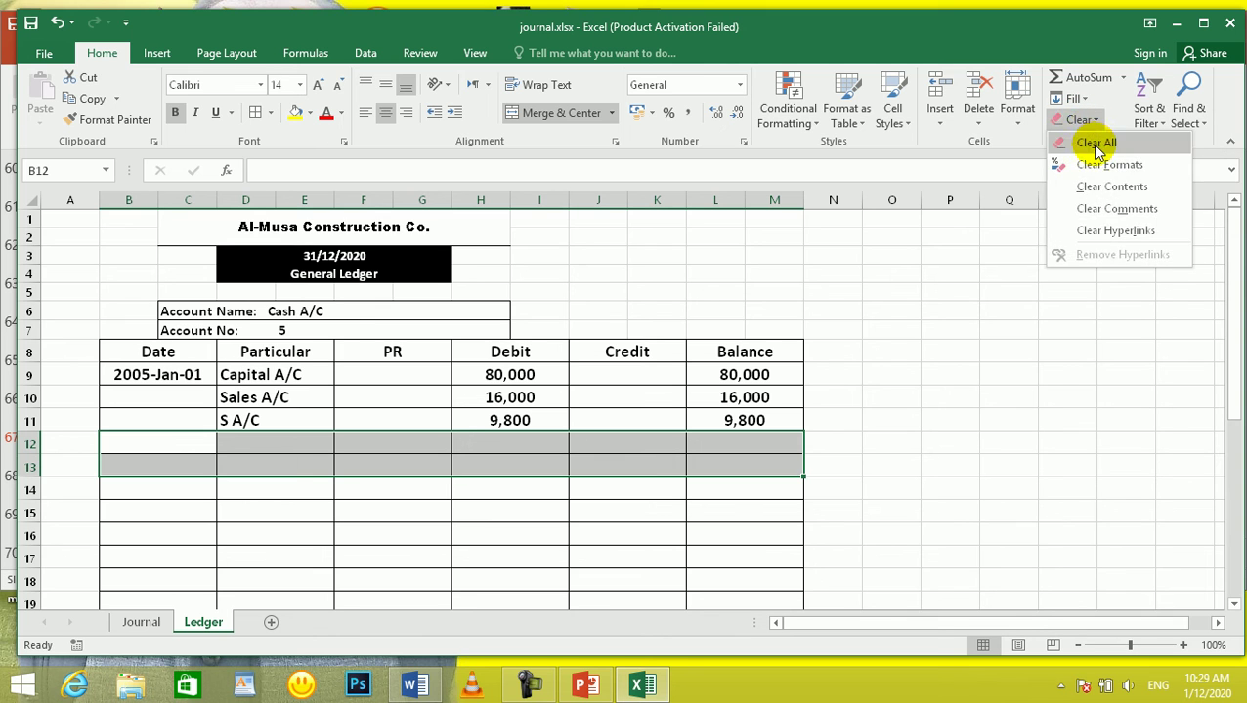
{"action": "left_click", "coordinate": [1096, 143]}
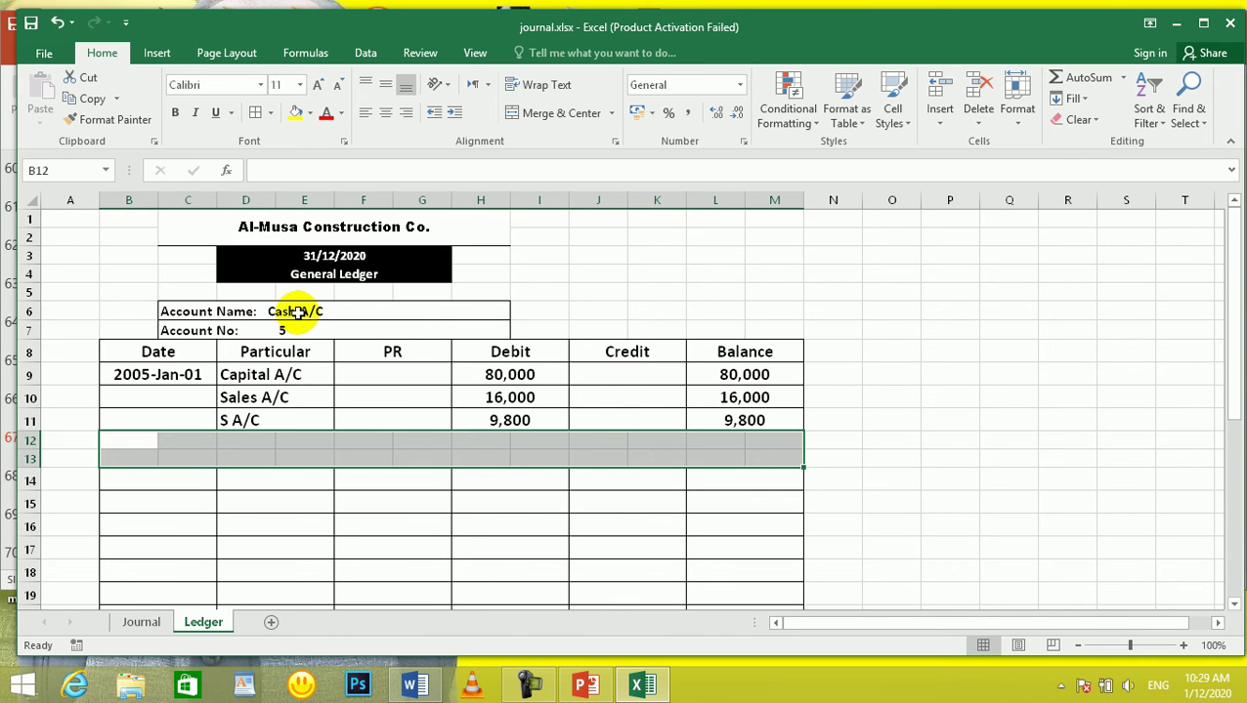
Copy the Account Name and Account No block from C6:H7 and paste it at C12 below the Cash A/C table
{"action": "left_click_drag", "start_coordinate": [283, 310], "coordinate": [388, 331]}
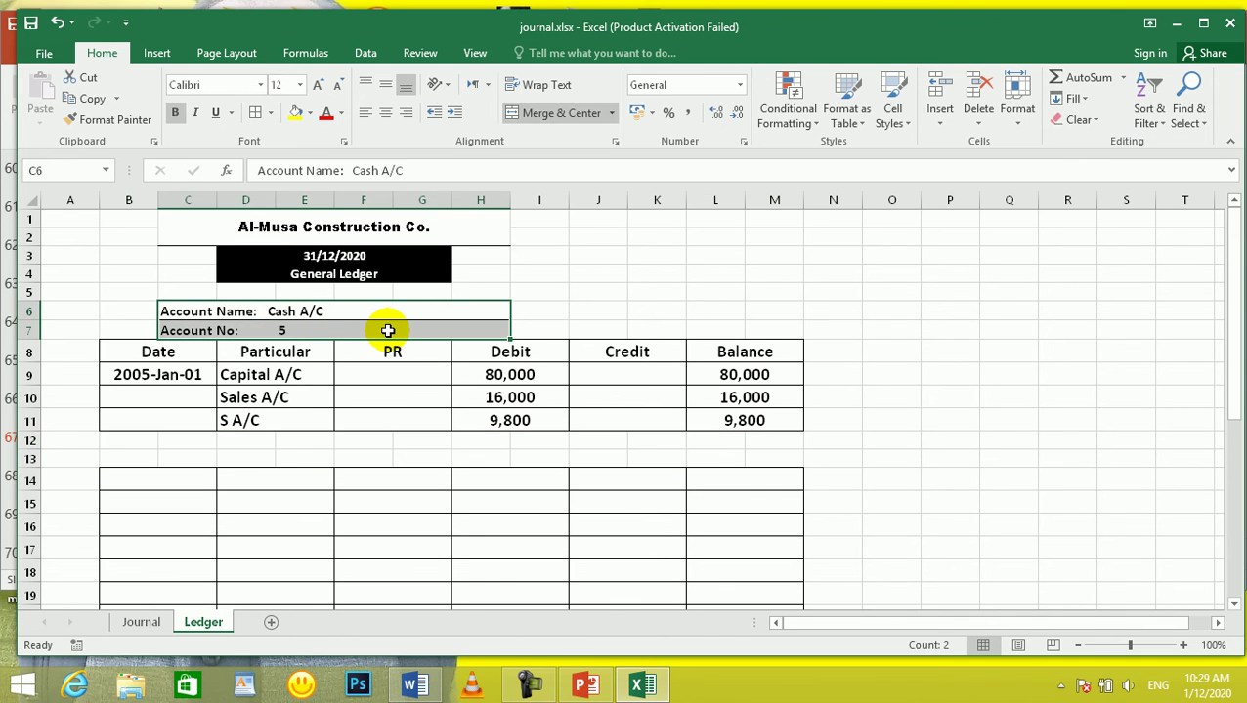
{"action": "key", "text": "ctrl+c"}
{"action": "key", "text": "ctrl+v"}
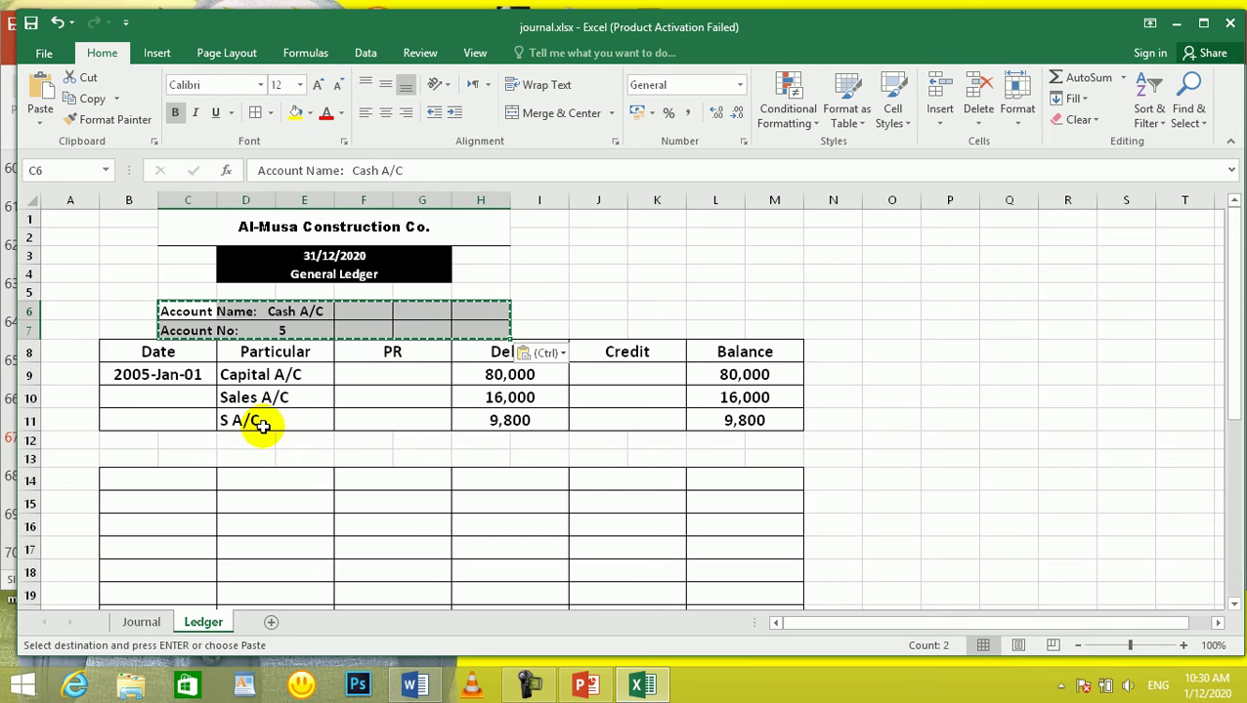
{"action": "left_click", "coordinate": [197, 439]}
{"action": "key", "text": "ctrl+v"}
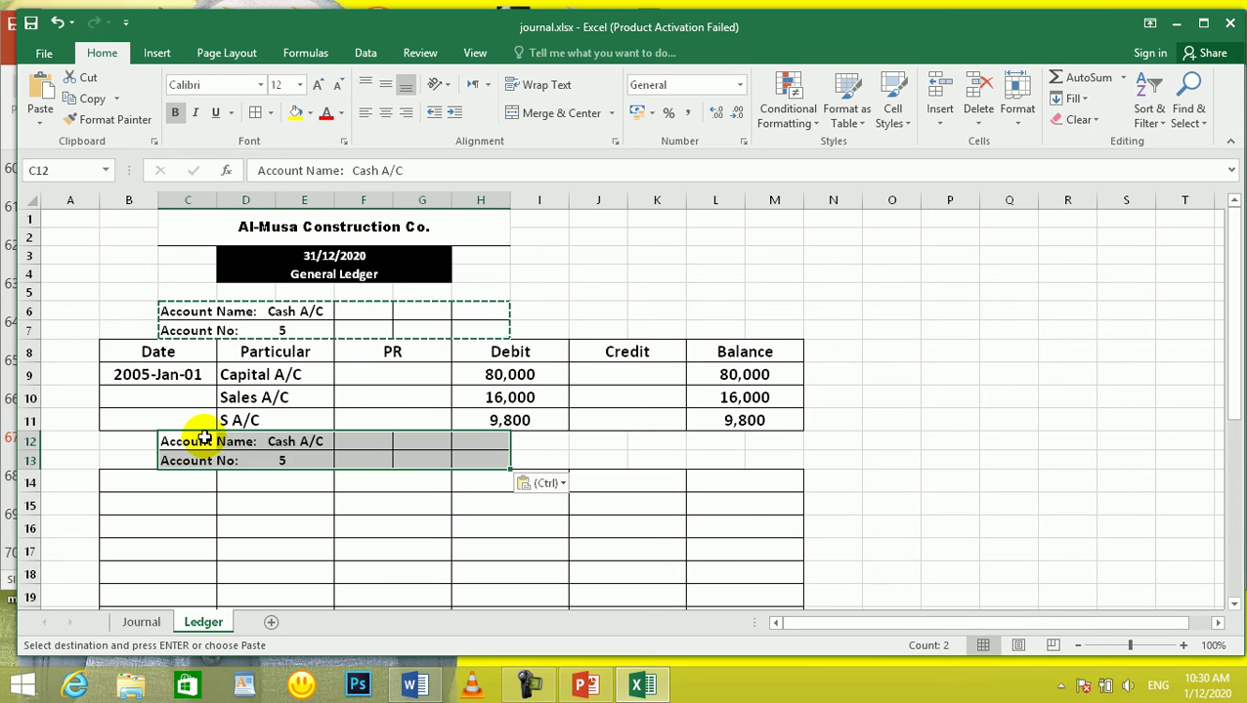
Merge across columns C to H for the account header rows 12 and 13 and for rows 6 and 7
{"action": "left_click_drag", "start_coordinate": [195, 439], "coordinate": [471, 459]}
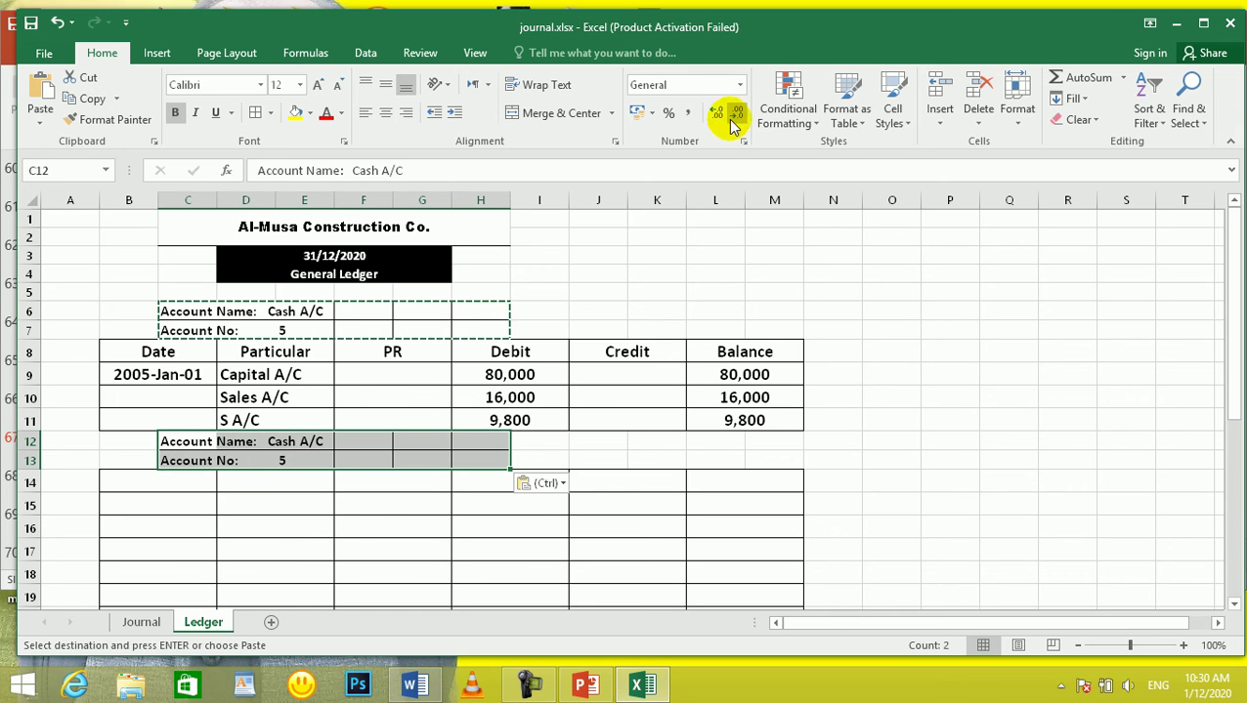
{"action": "left_click", "coordinate": [612, 114]}
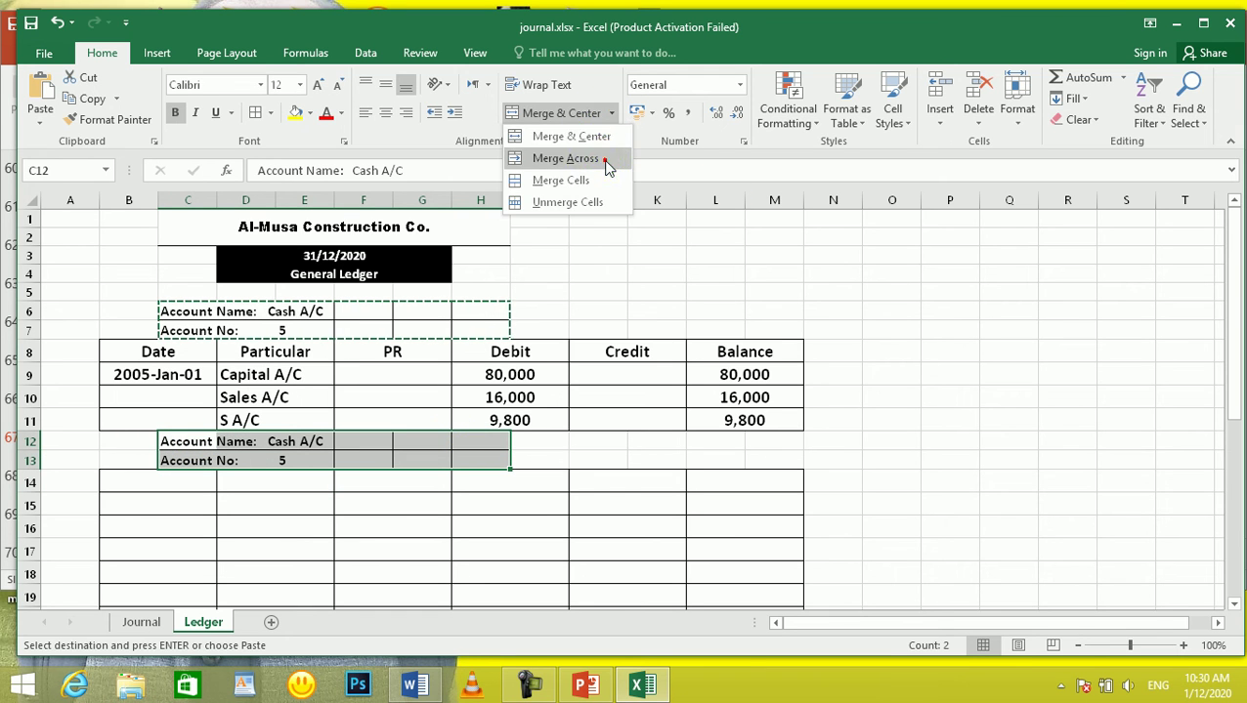
{"action": "left_click", "coordinate": [600, 158]}
{"action": "left_click", "coordinate": [394, 570]}
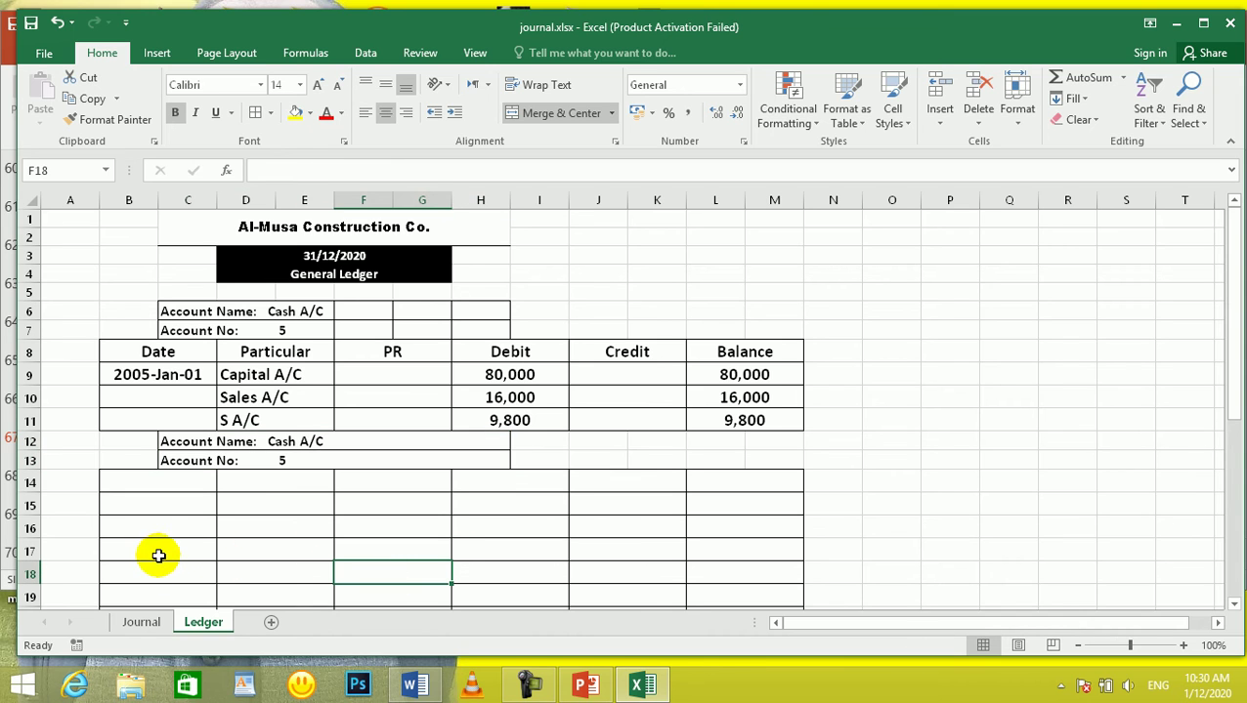
{"action": "left_click_drag", "start_coordinate": [205, 310], "coordinate": [456, 325]}
{"action": "left_click", "coordinate": [611, 113]}
{"action": "left_click", "coordinate": [600, 159]}
{"action": "left_click", "coordinate": [387, 483]}
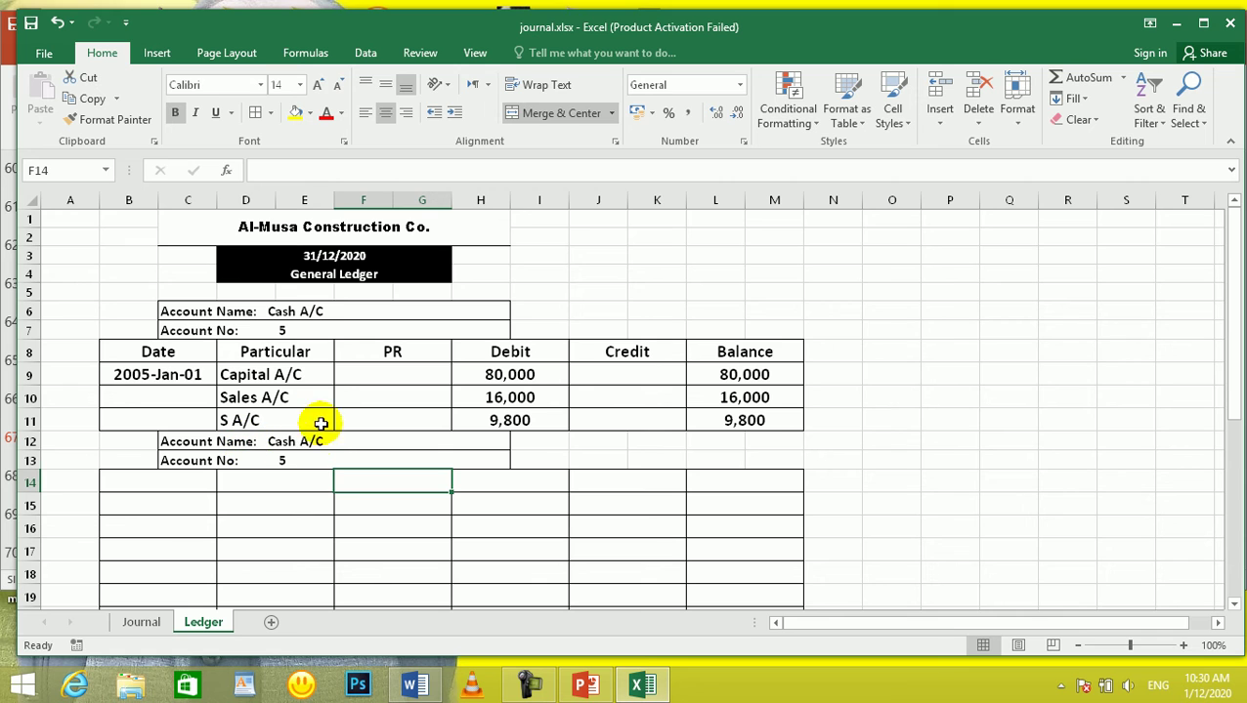
{"action": "left_click", "coordinate": [327, 315]}
{"action": "left_click_drag", "start_coordinate": [195, 312], "coordinate": [449, 327]}
{"action": "left_click", "coordinate": [371, 419]}
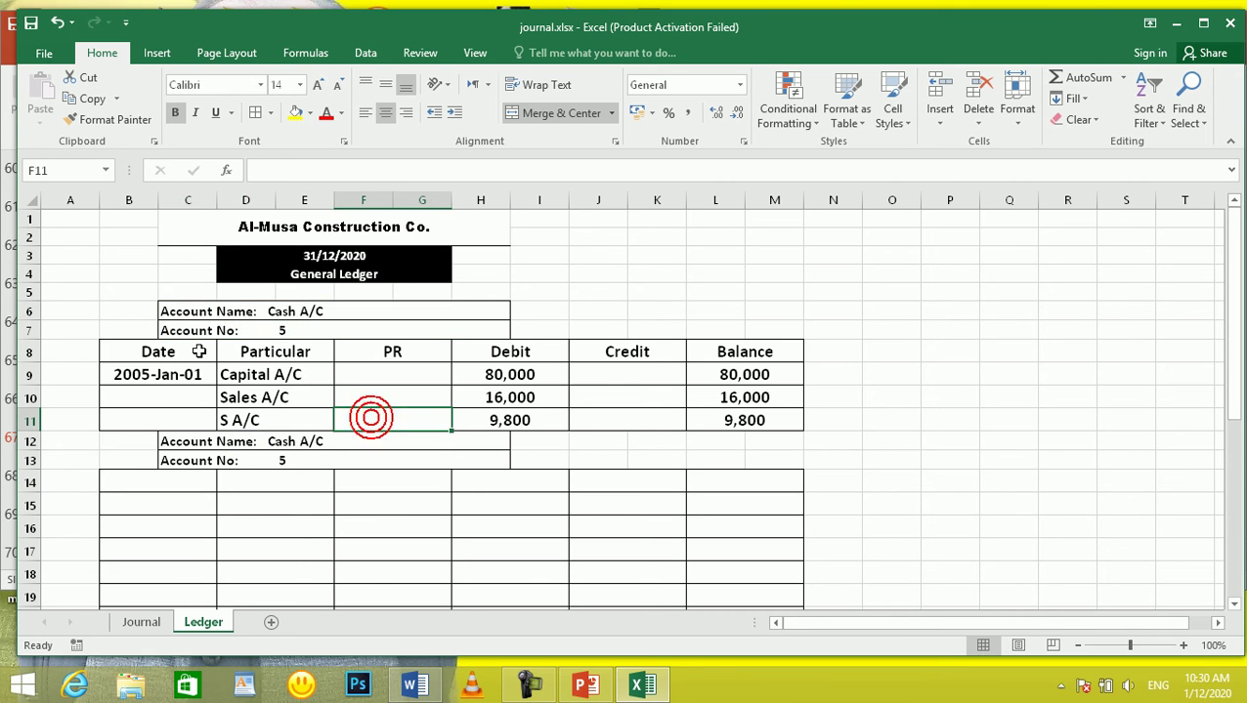
{"action": "left_click_drag", "start_coordinate": [144, 352], "coordinate": [760, 410]}
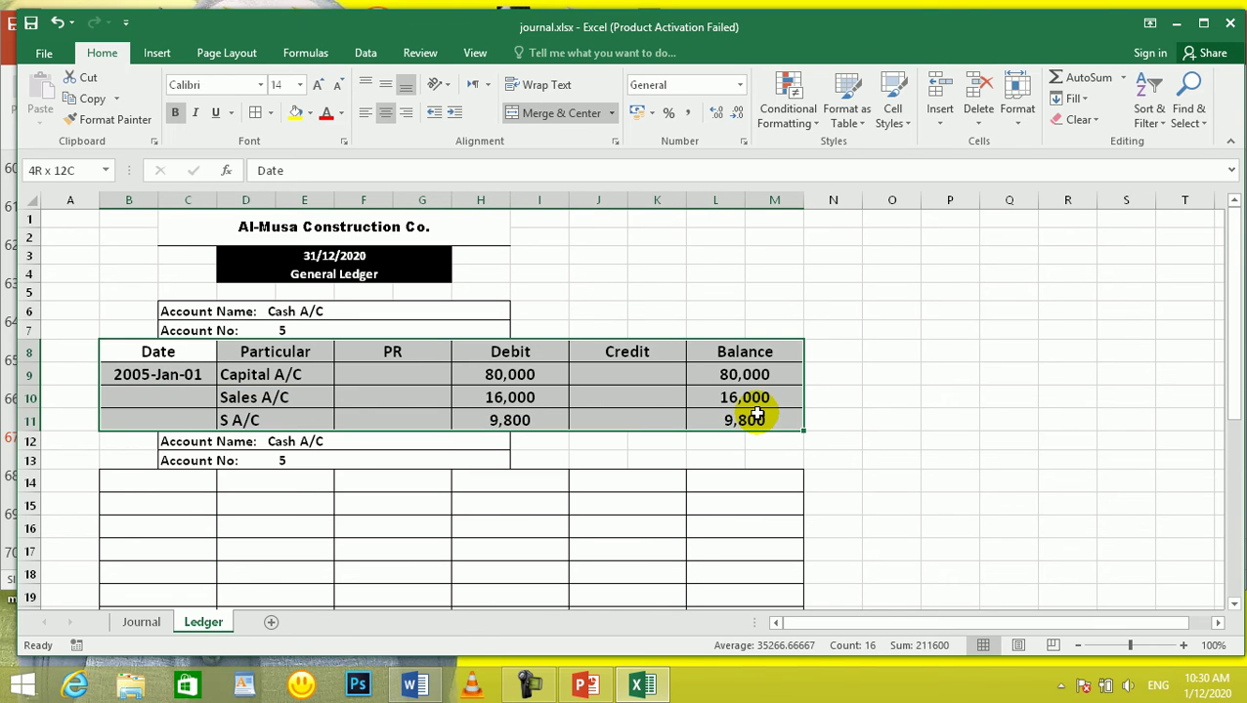
{"action": "left_click", "coordinate": [169, 443]}
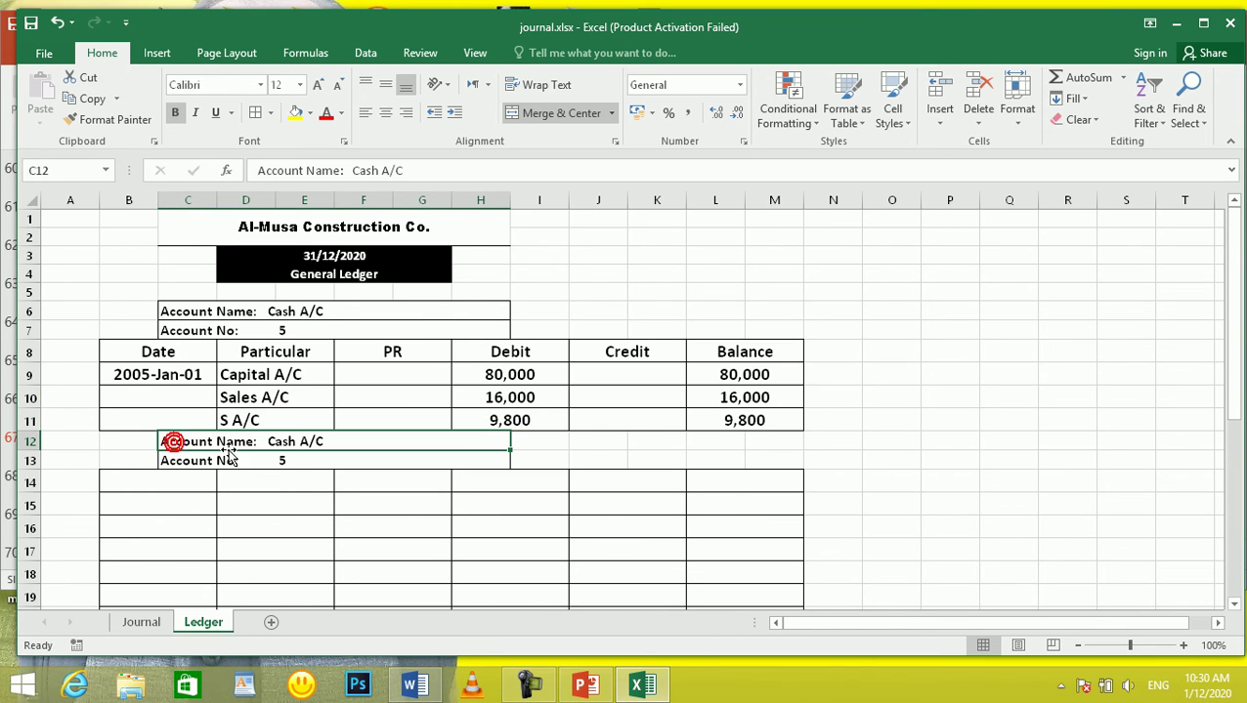
Check the Journal for the next account and change the account name in C12 of the Ledger sheet to Purchase A/C
{"action": "left_click", "coordinate": [140, 622]}
{"action": "left_click", "coordinate": [318, 411]}
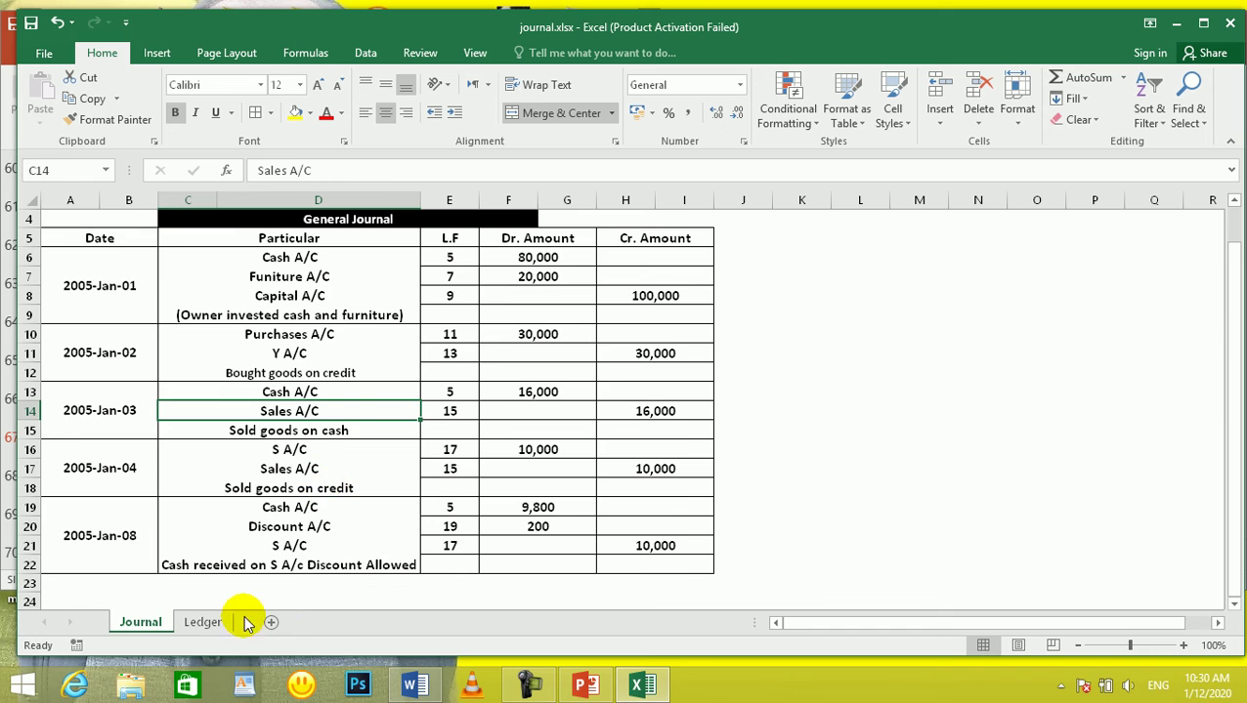
{"action": "left_click", "coordinate": [204, 623]}
{"action": "double_click", "coordinate": [335, 437]}
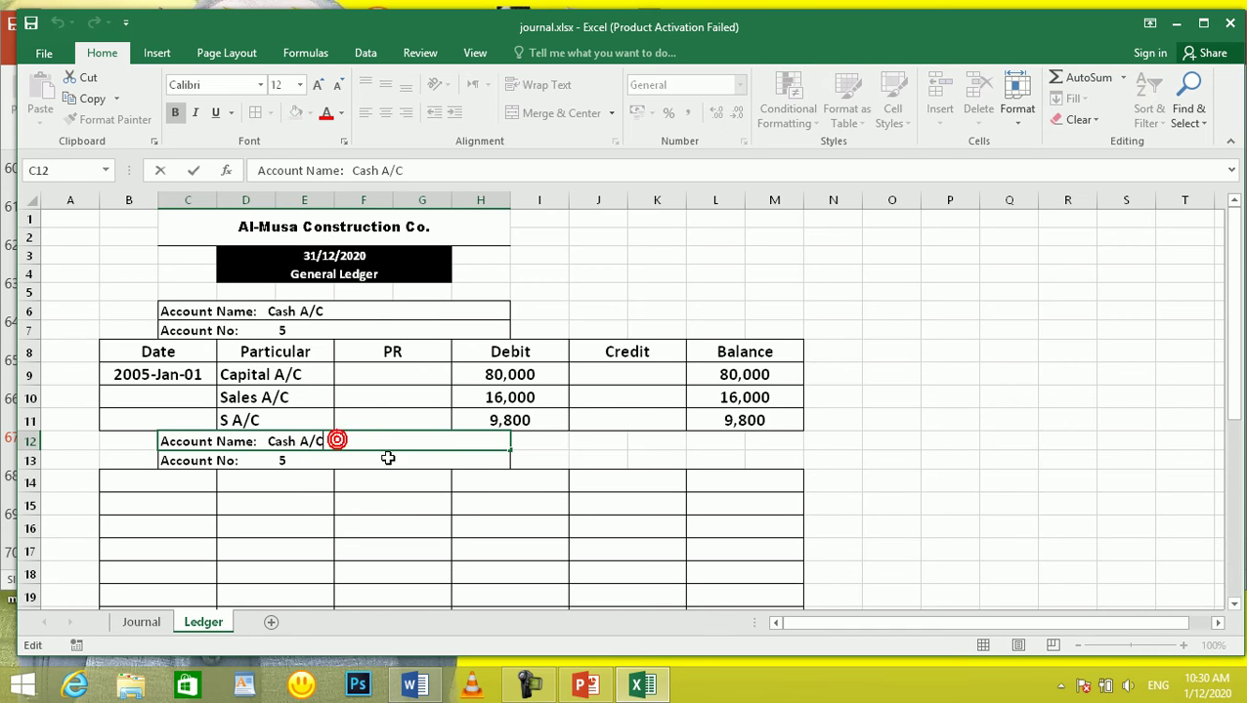
{"action": "key", "text": "BackSpace"}
{"action": "key", "text": "BackSpace"}
{"action": "key", "text": "BackSpace"}
{"action": "key", "text": "BackSpace"}
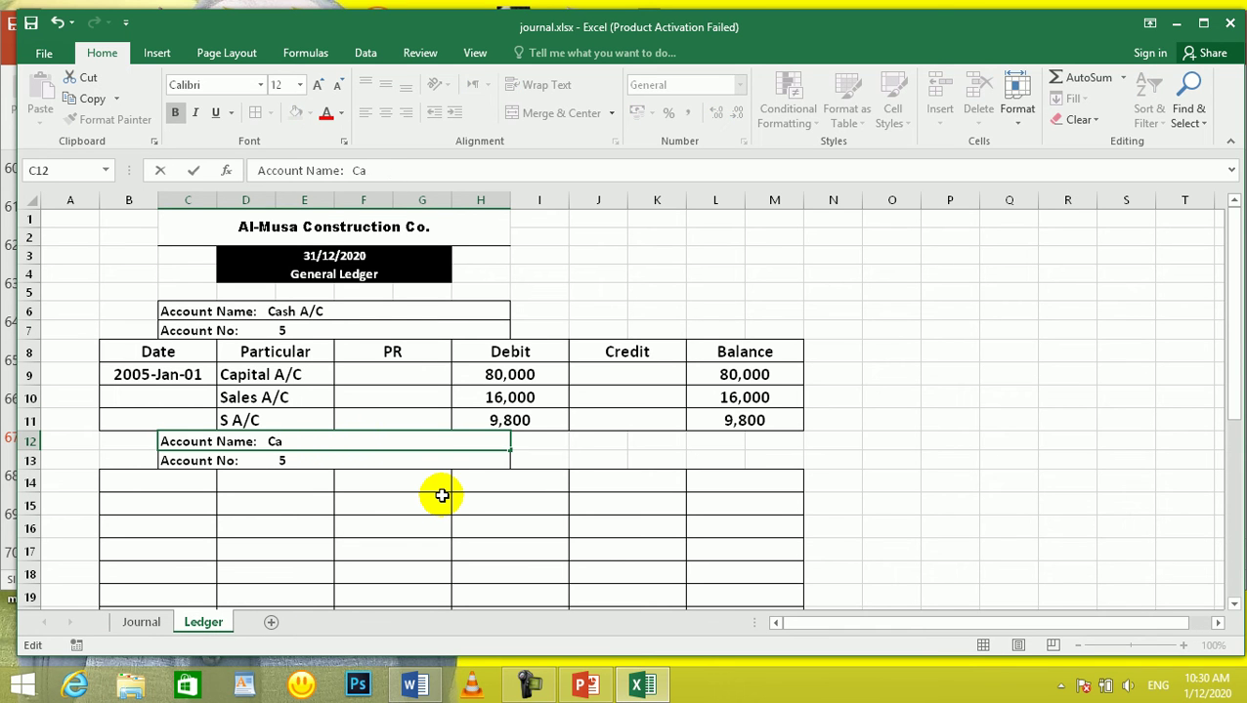
{"action": "type", "text": "Purchase A/"}
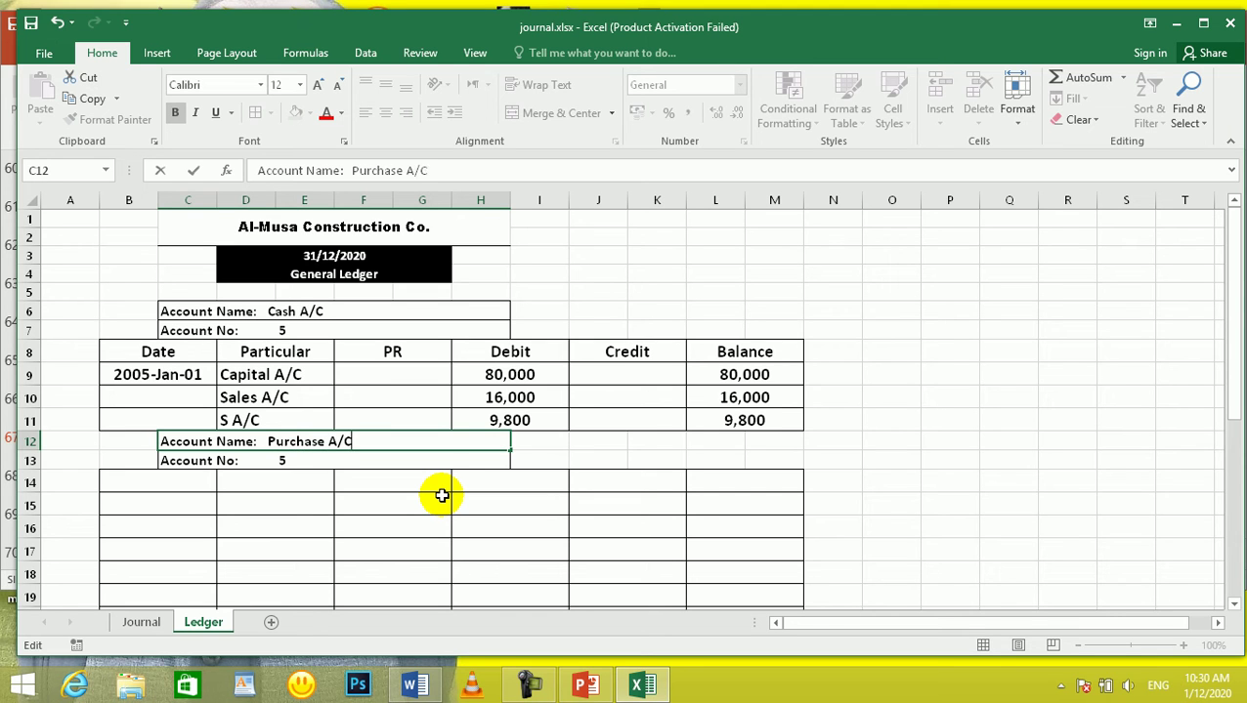
{"action": "key", "text": "Return"}
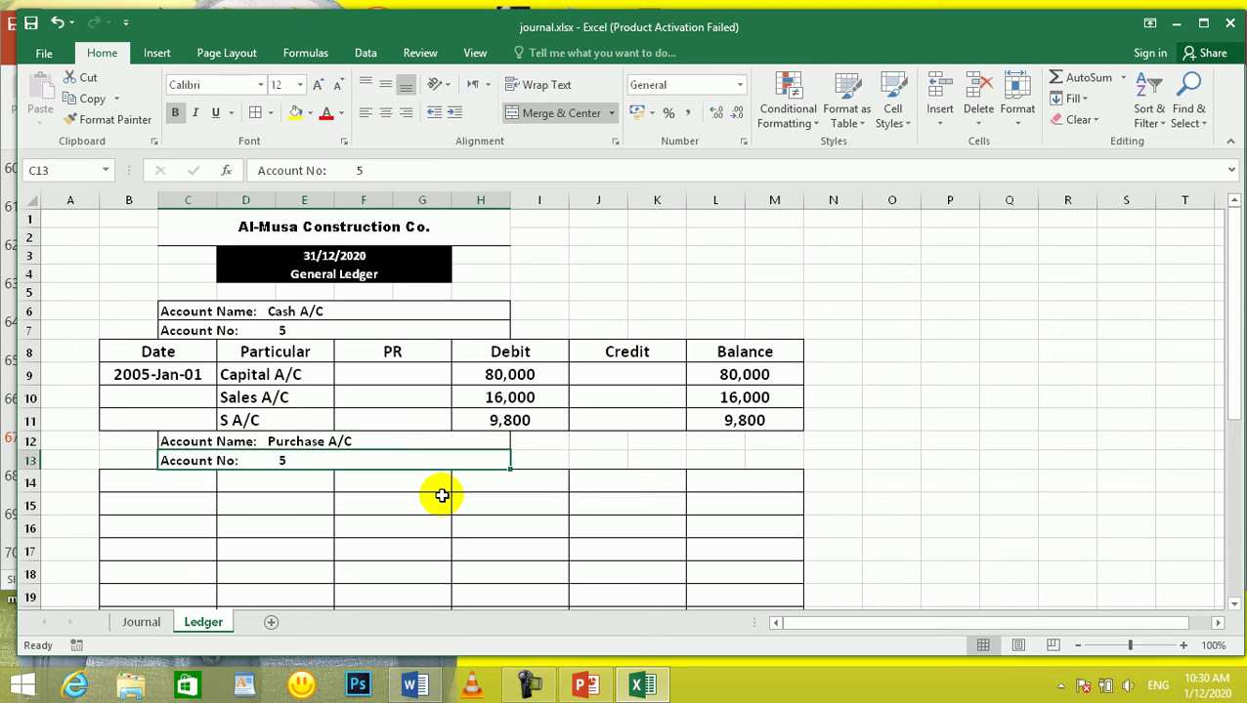
Look up the purchases account's L.F number in the Journal and set the Account No in C13 of the Ledger to 11
{"action": "left_click", "coordinate": [167, 621]}
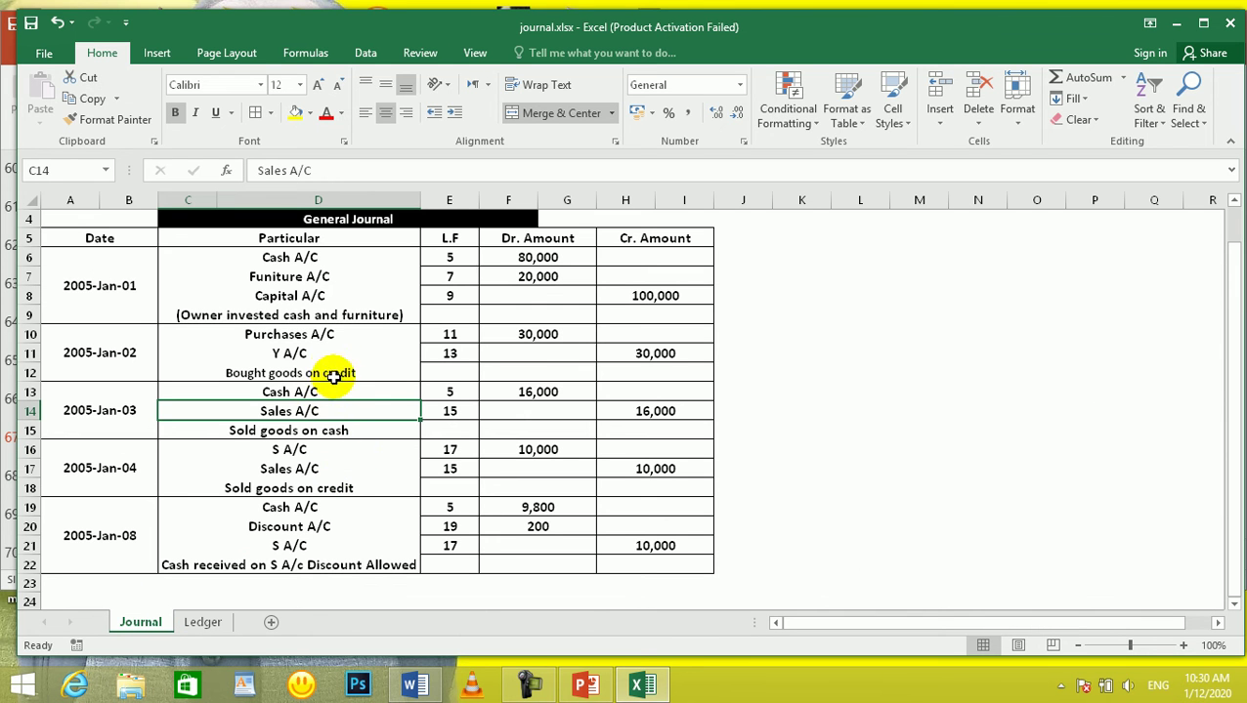
{"action": "left_click", "coordinate": [191, 623]}
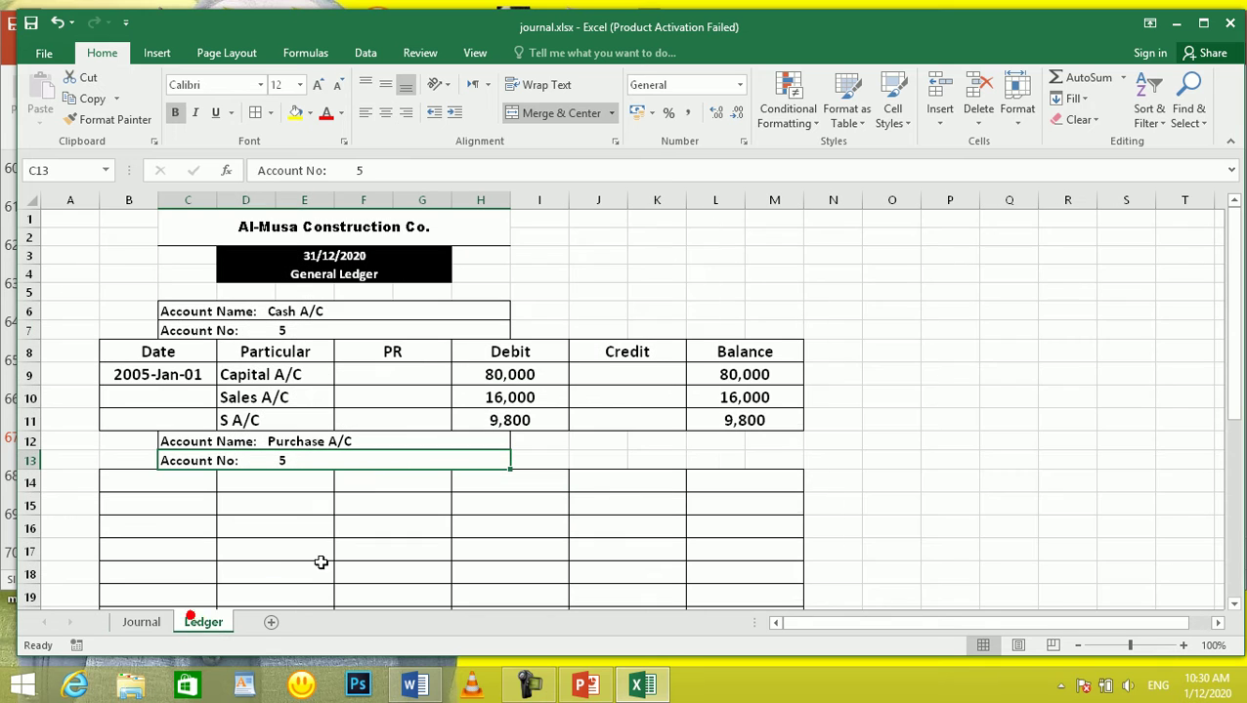
{"action": "double_click", "coordinate": [323, 459]}
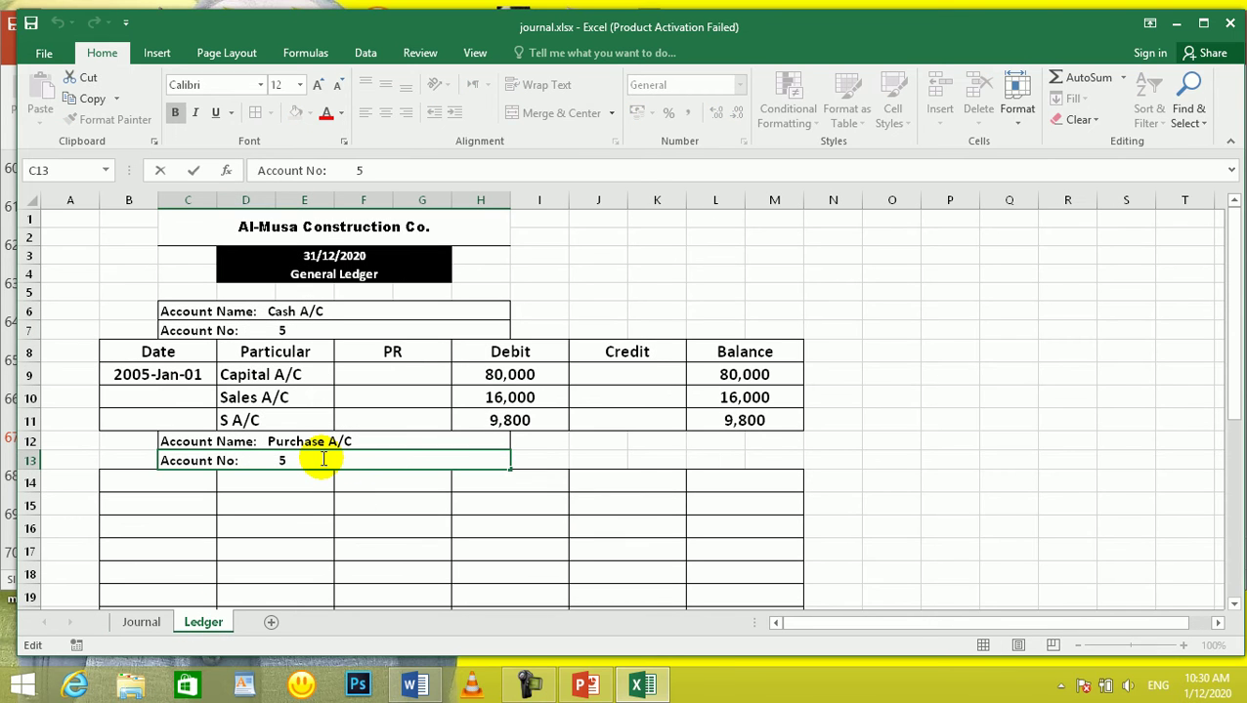
{"action": "key", "text": "Return"}
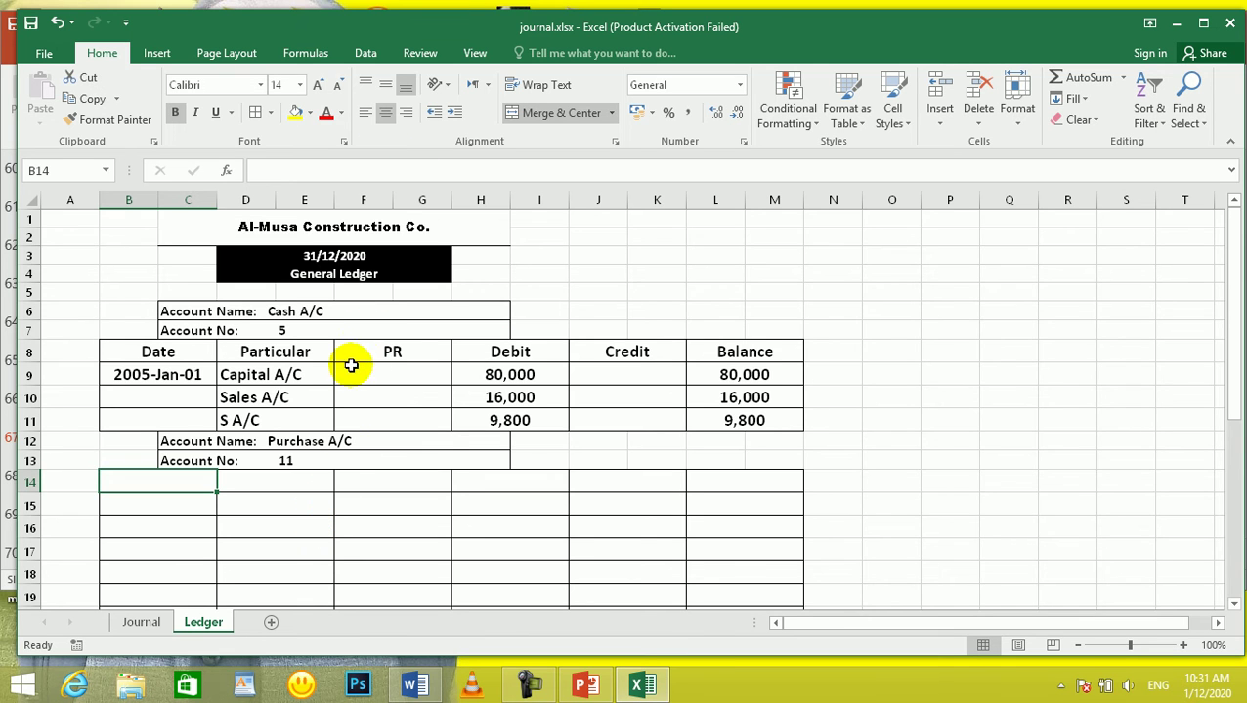
Copy the Date-to-Balance header row from B8:M8 and paste it at B14 under the Purchase A/C heading
{"action": "scroll", "coordinate": [342, 381], "scroll_direction": "down", "scroll_amount": 1}
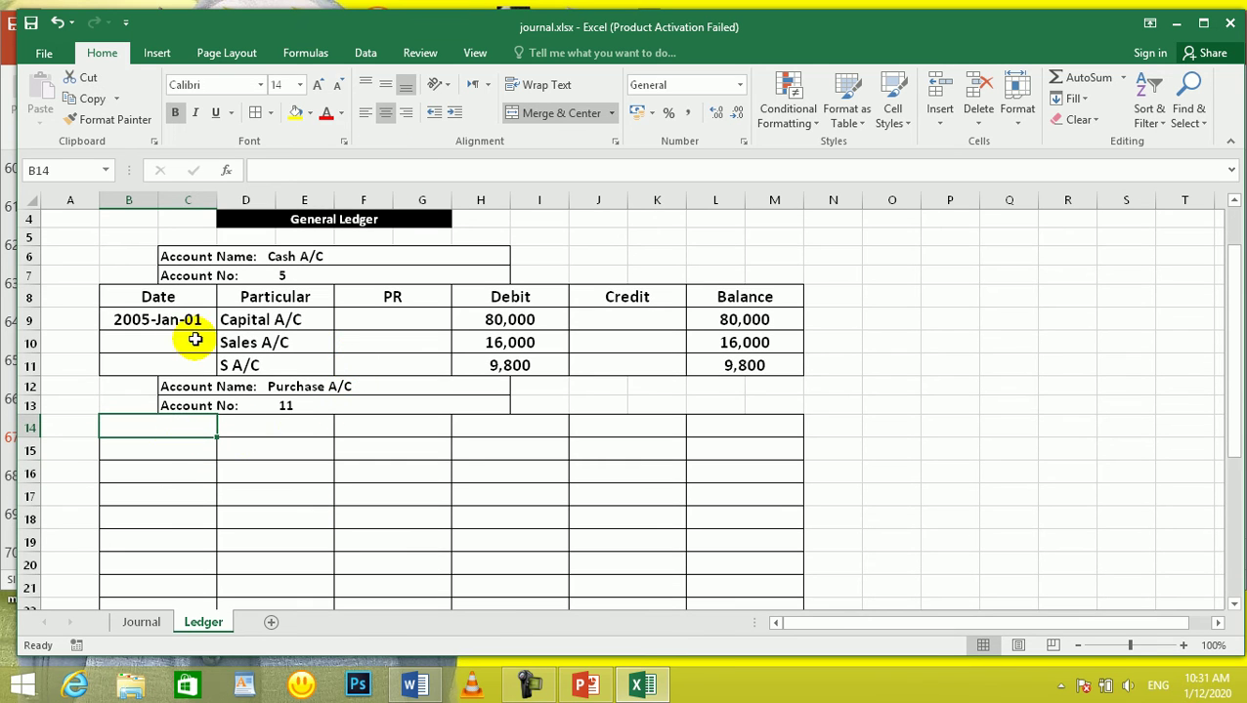
{"action": "left_click_drag", "start_coordinate": [157, 296], "coordinate": [738, 296]}
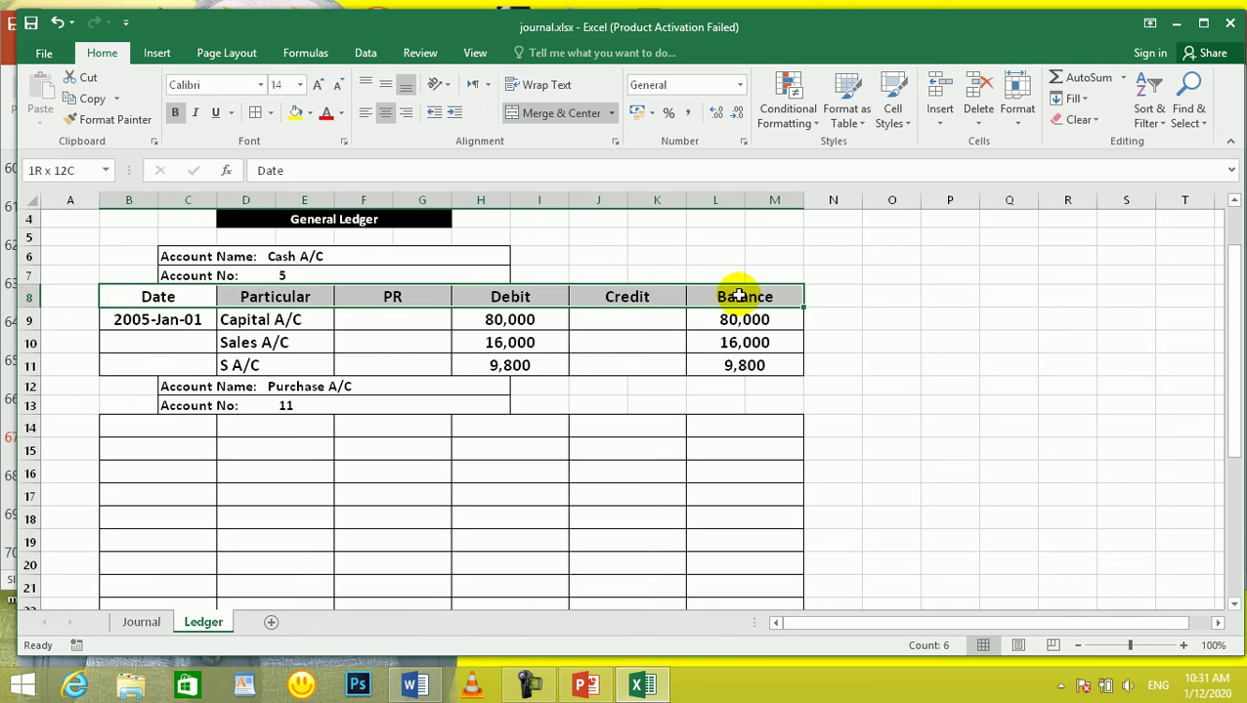
{"action": "key", "text": "ctrl+c"}
{"action": "left_click", "coordinate": [190, 426]}
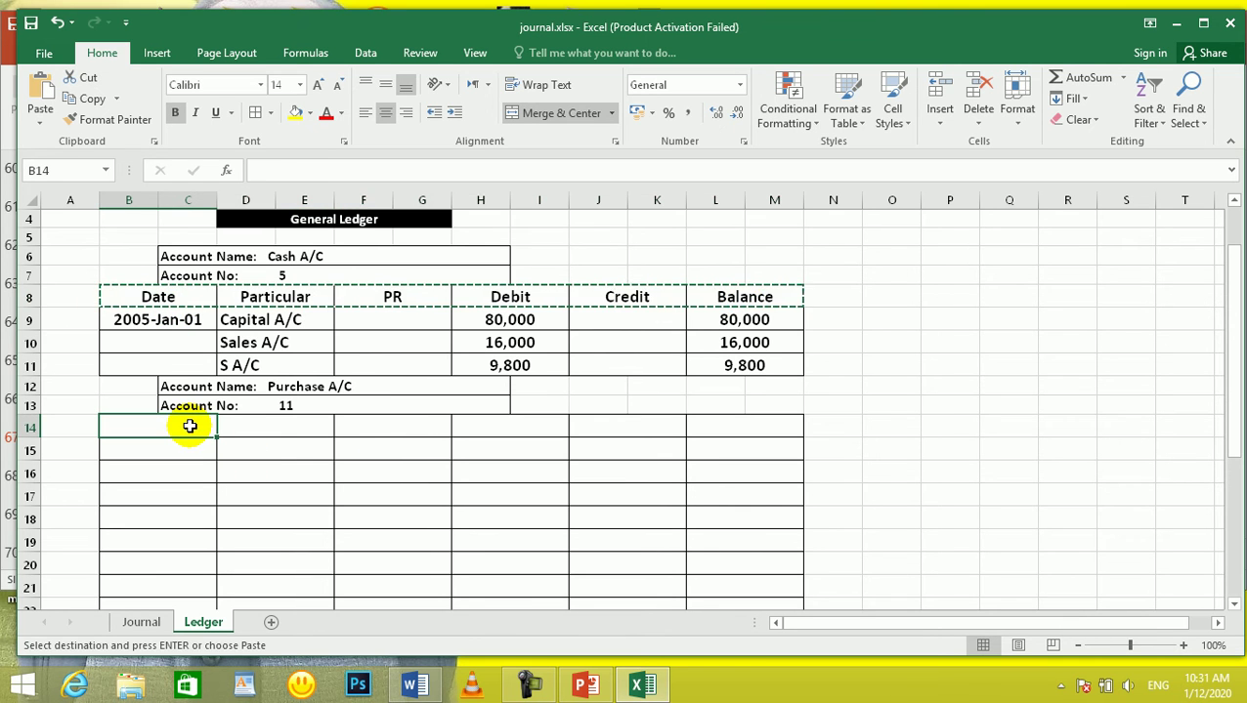
{"action": "key", "text": "ctrl+v"}
{"action": "left_click", "coordinate": [277, 500]}
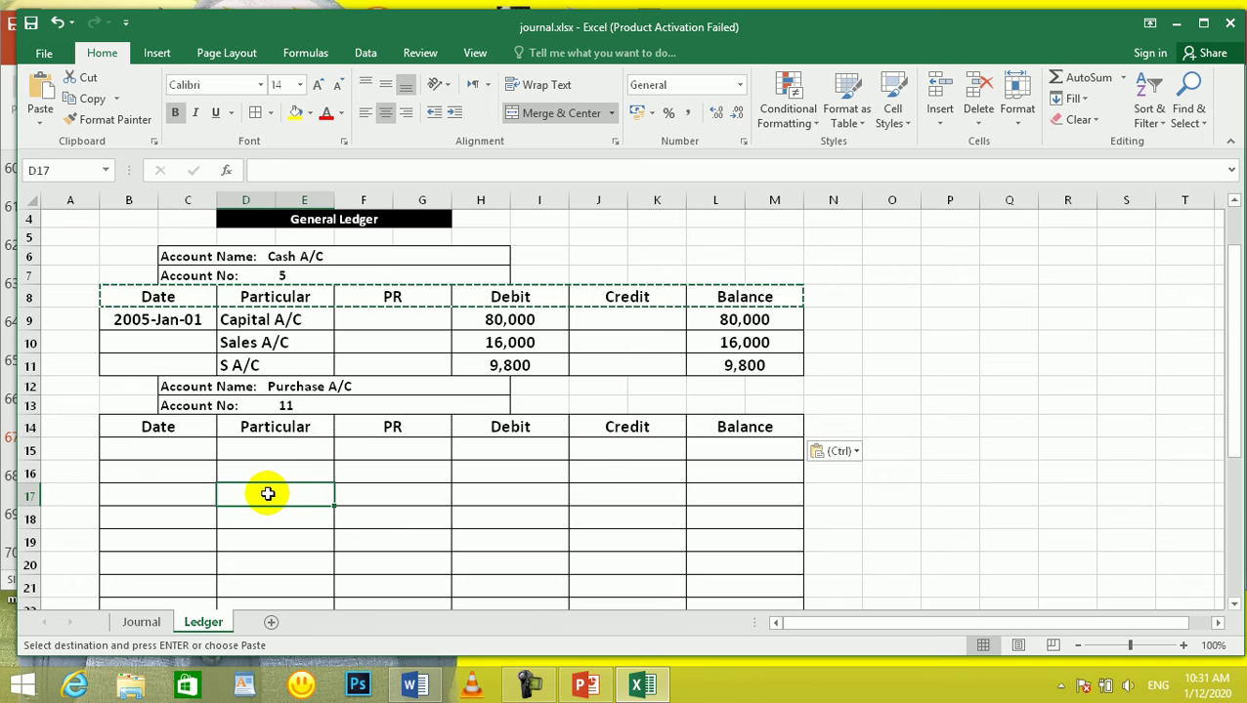
{"action": "key", "text": "Escape"}
Examine the Purchases A/C entry in the Journal for its date, opposite account and debit amount
{"action": "left_click", "coordinate": [186, 455]}
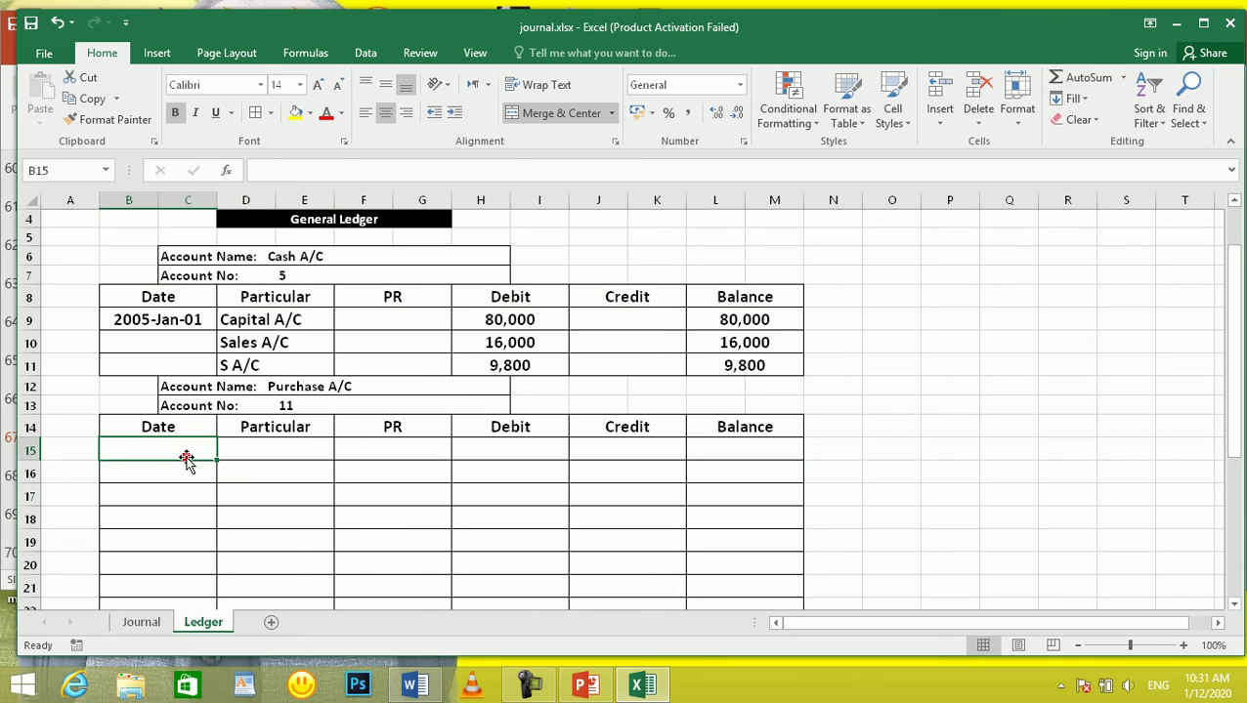
{"action": "left_click", "coordinate": [140, 624]}
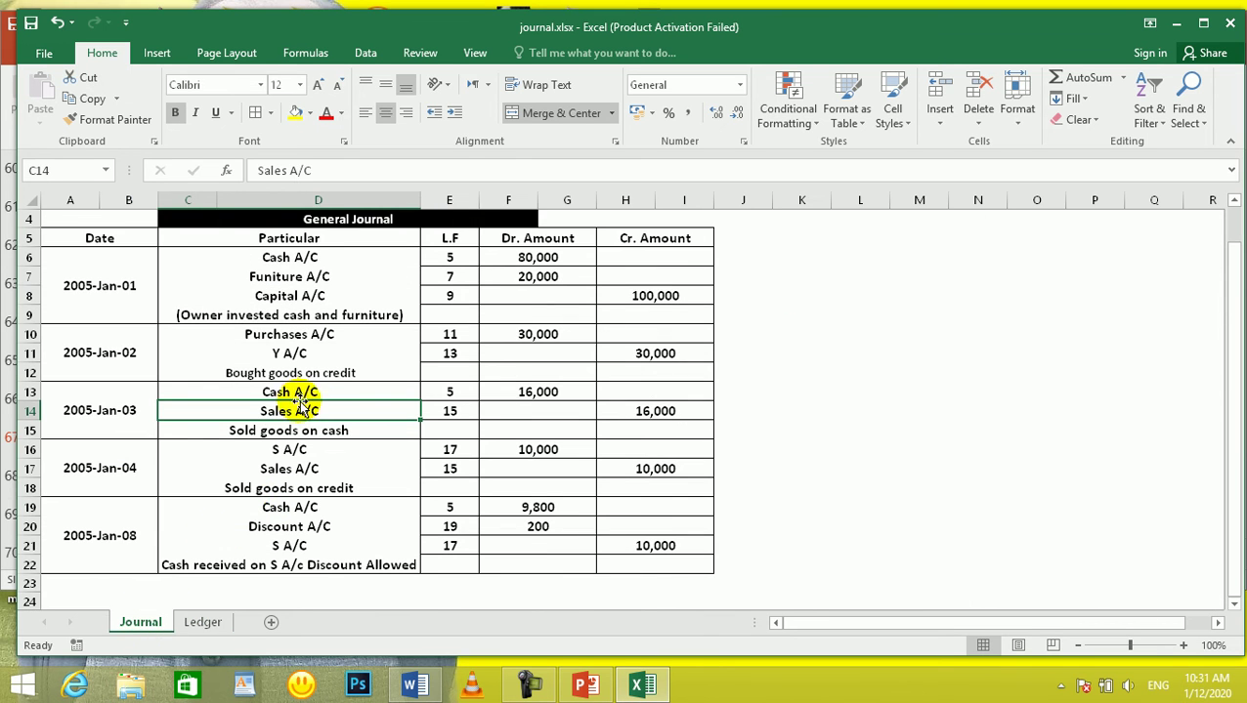
{"action": "left_click", "coordinate": [314, 336]}
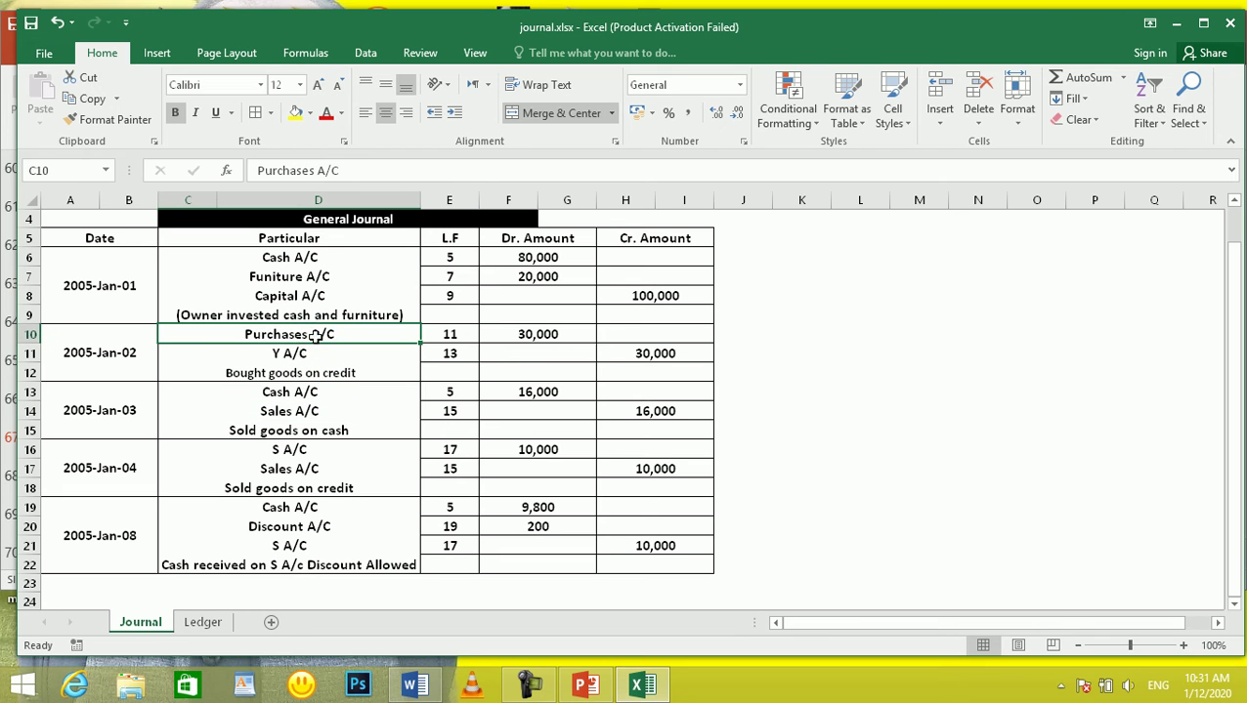
{"action": "left_click", "coordinate": [562, 342]}
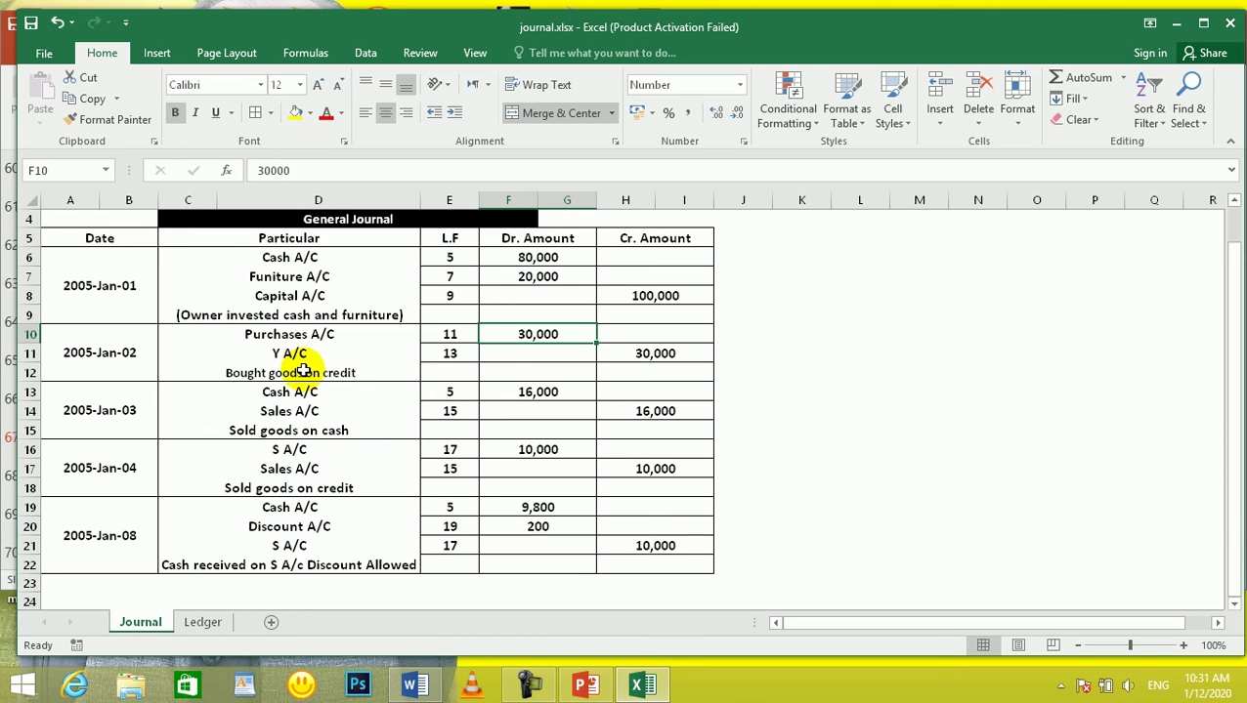
{"action": "left_click", "coordinate": [293, 279]}
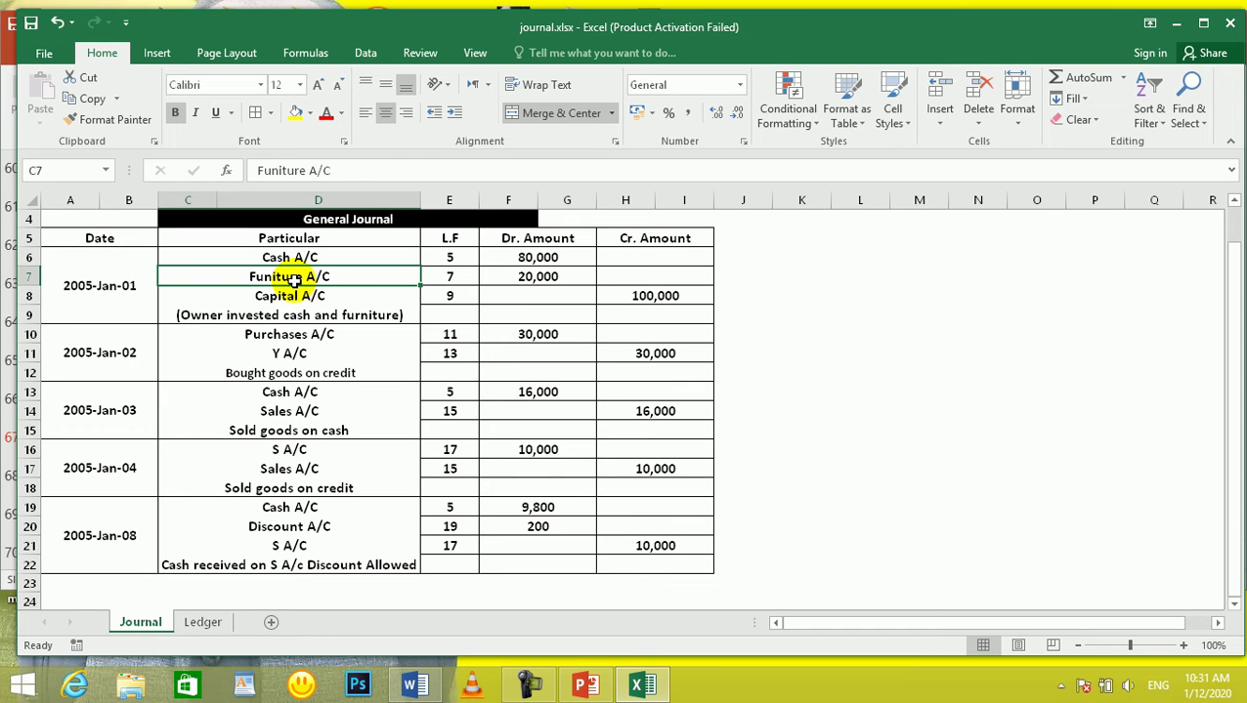
{"action": "left_click", "coordinate": [291, 334]}
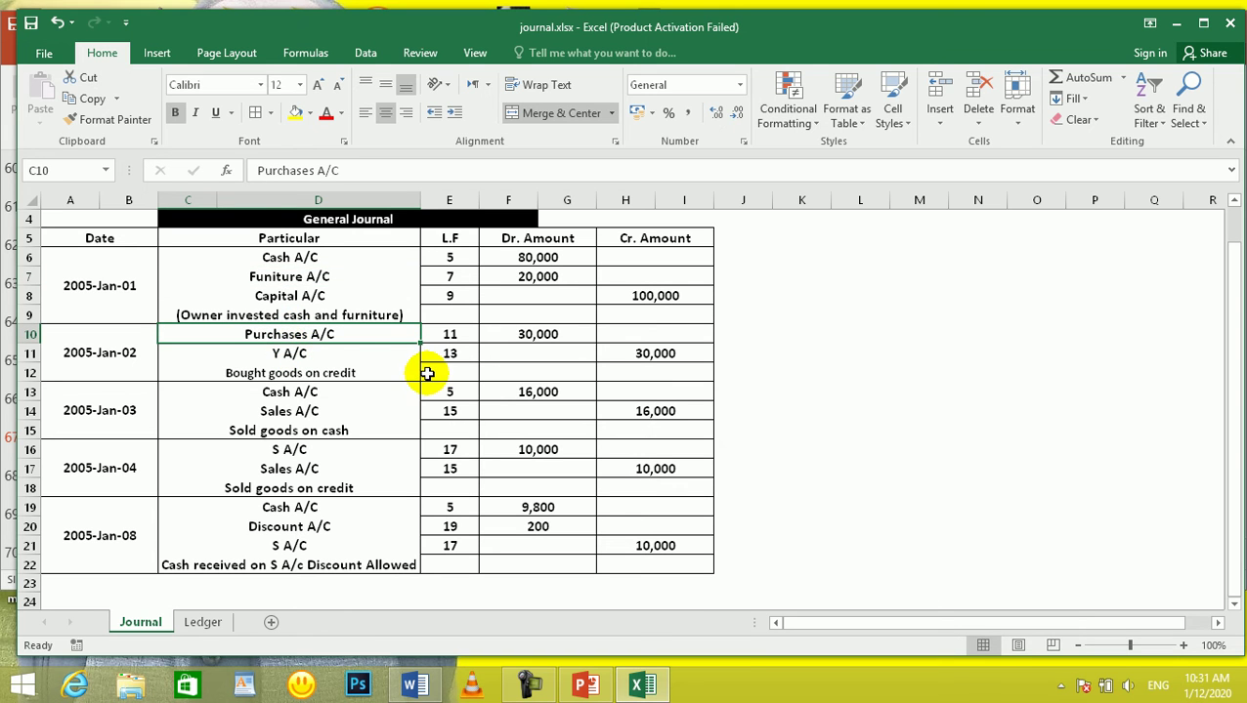
{"action": "left_click", "coordinate": [300, 283]}
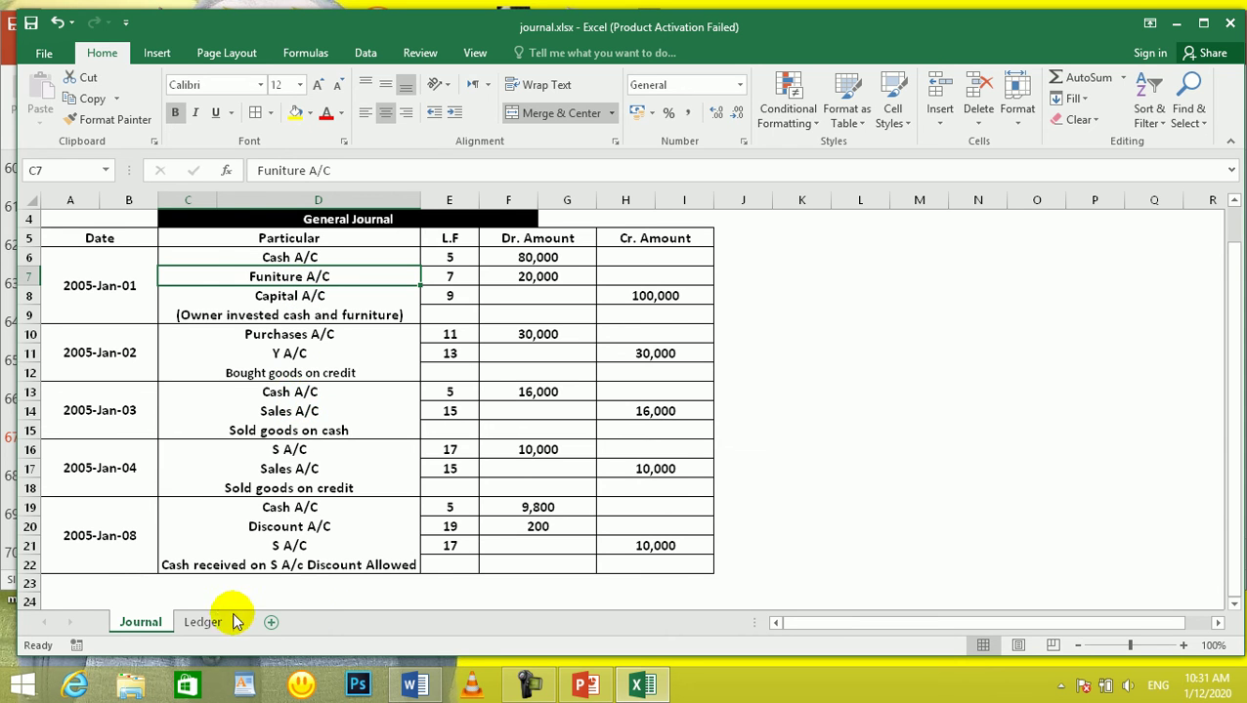
{"action": "left_click", "coordinate": [203, 622]}
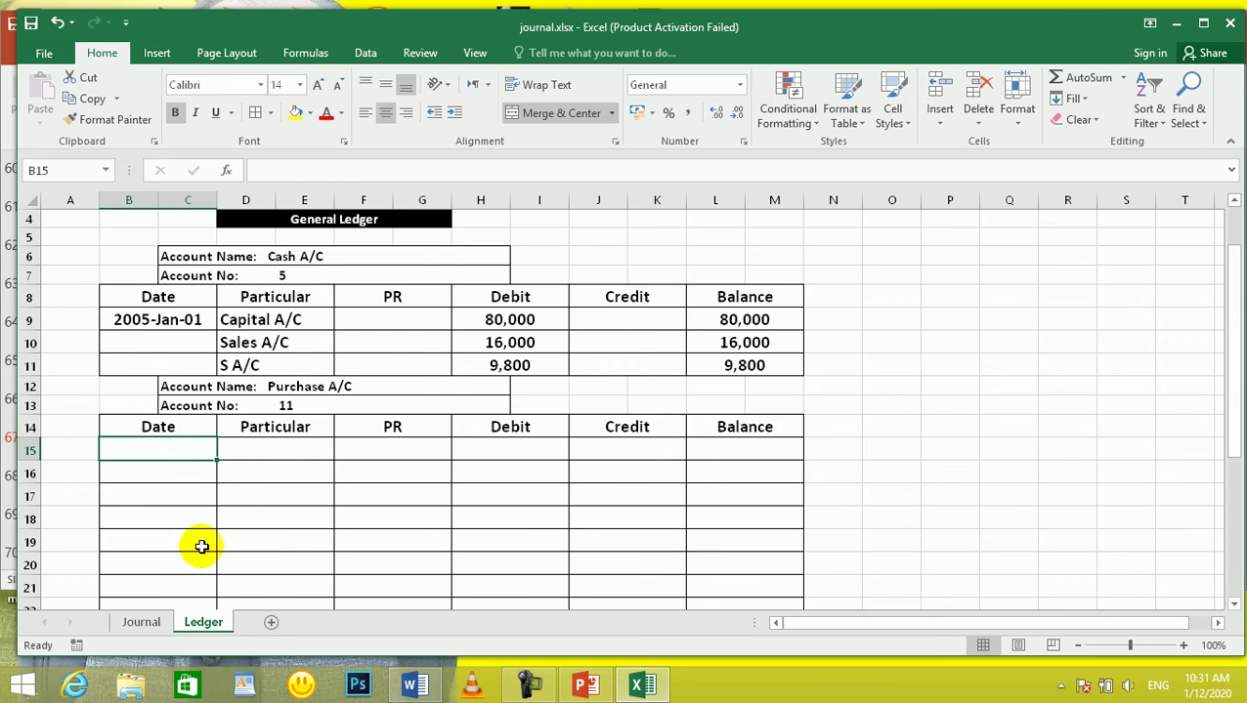
{"action": "left_click", "coordinate": [143, 621]}
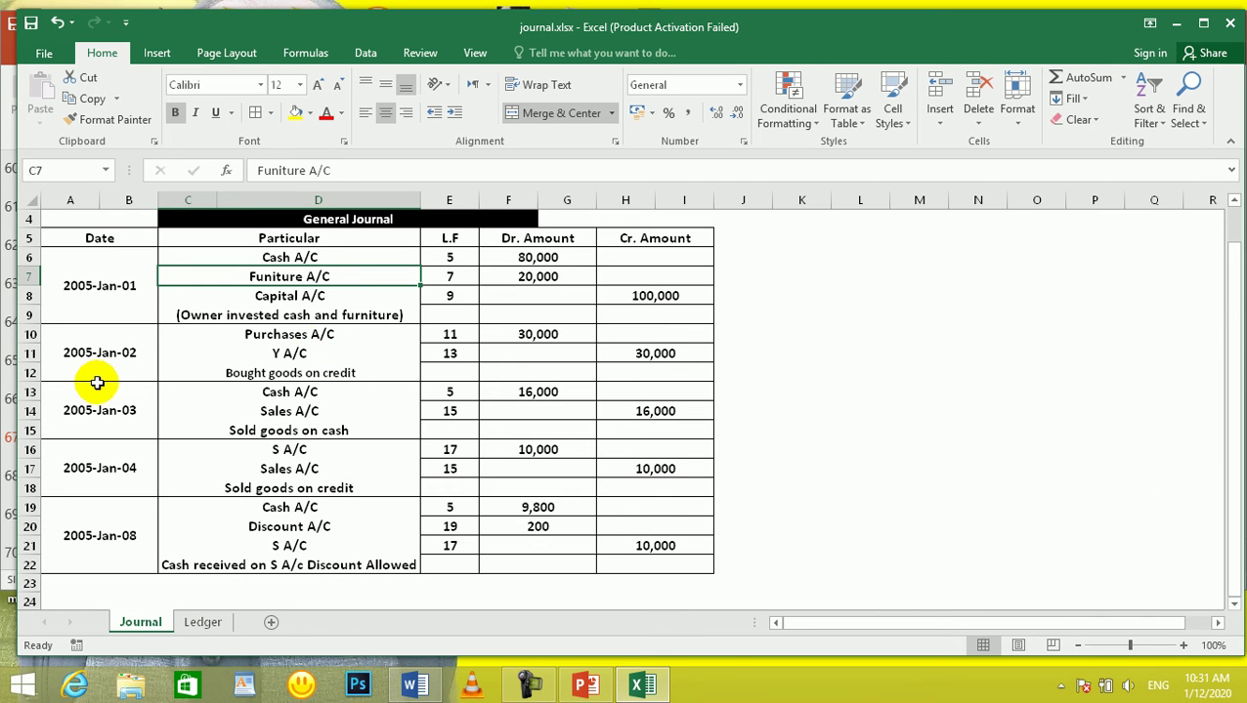
{"action": "left_click", "coordinate": [194, 625]}
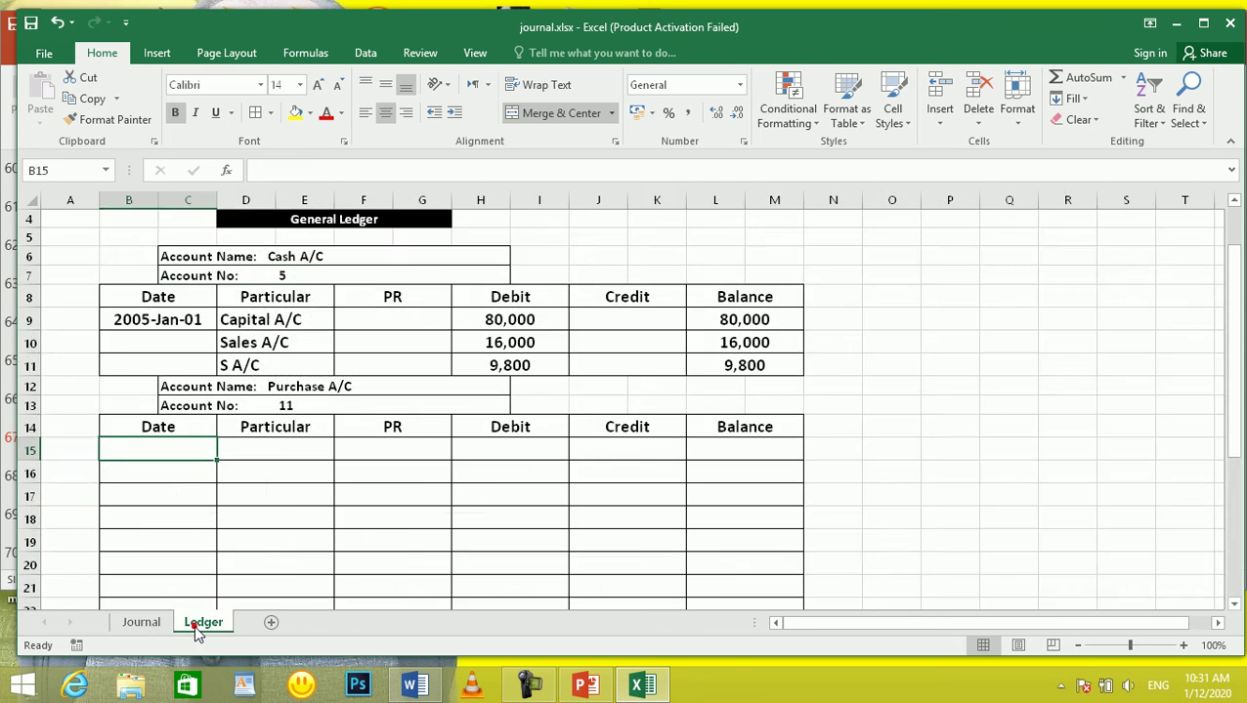
Fill row 15 of the Purchase A/C ledger with date 2005-Jan-02, particular Y A/C and debit 30,000
{"action": "type", "text": "2005-jan-01"}
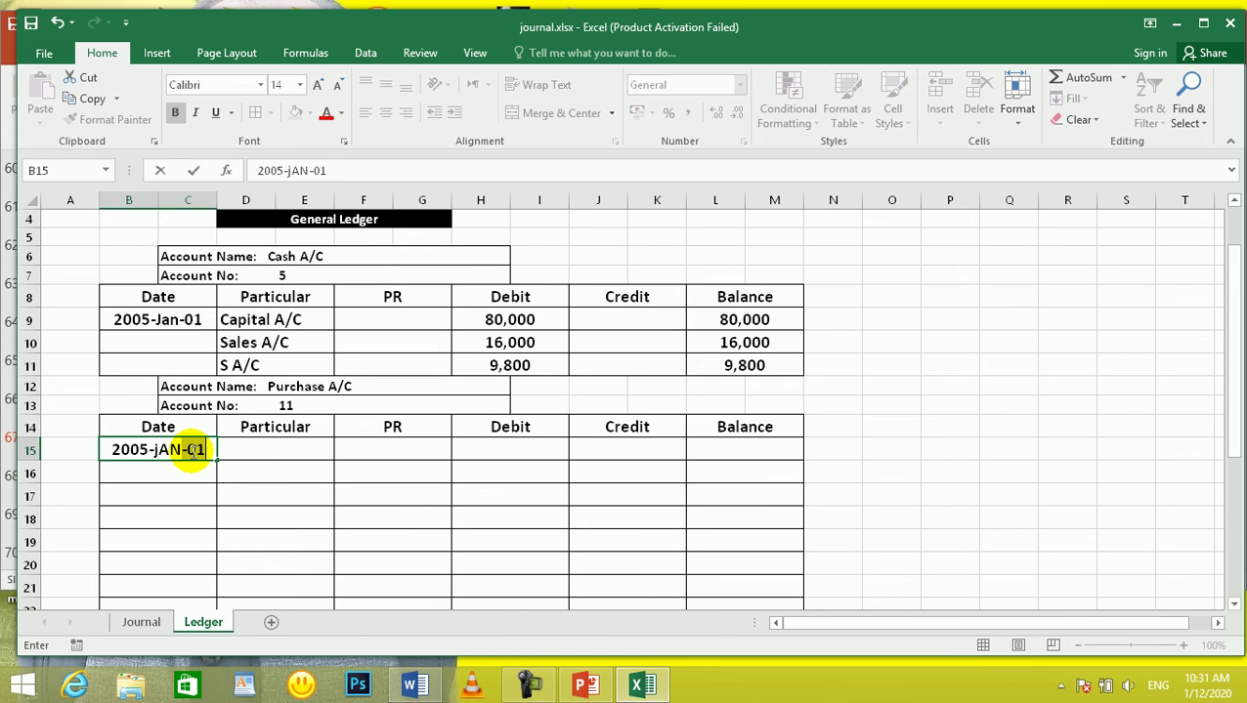
{"action": "key", "text": "Tab"}
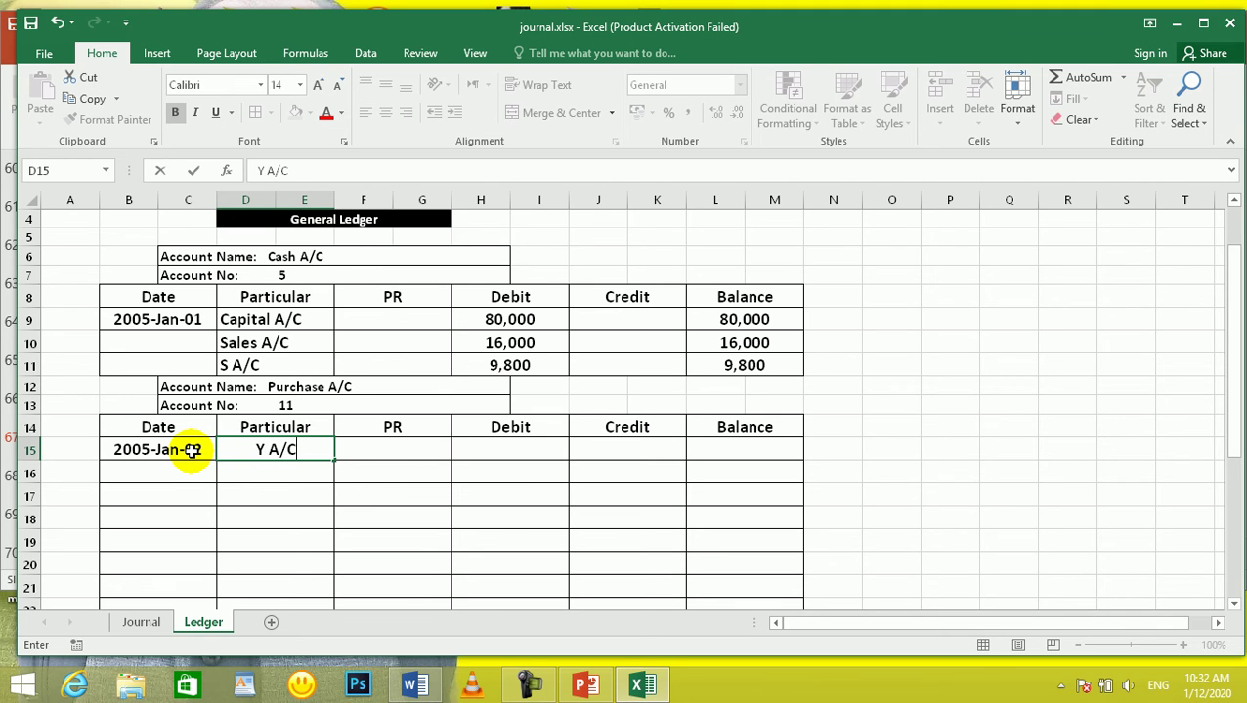
{"action": "key", "text": "Tab"}
{"action": "key", "text": "Tab"}
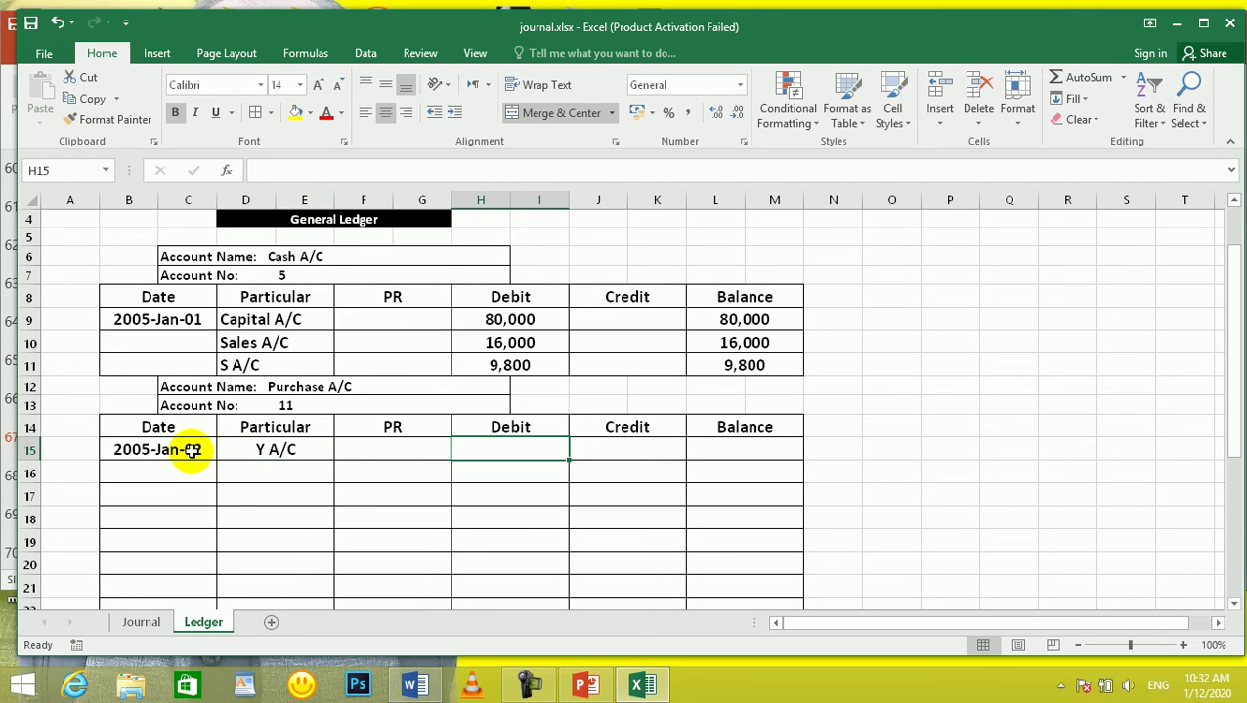
{"action": "type", "text": "30"}
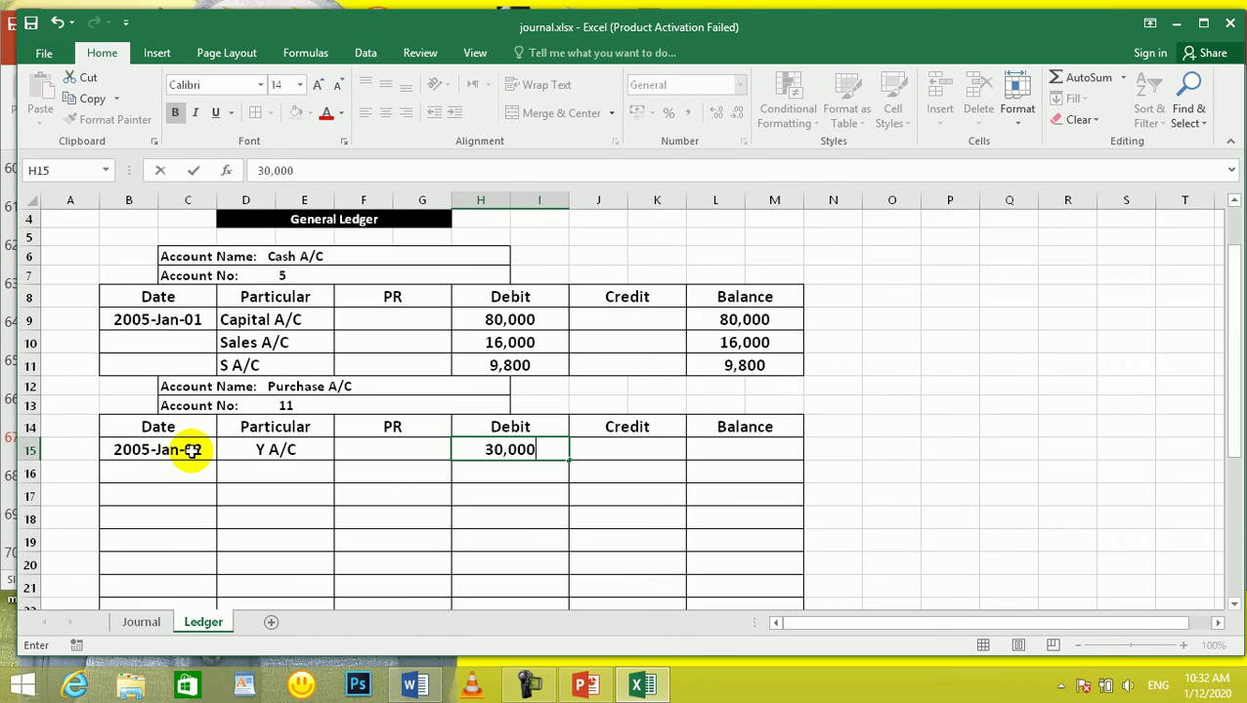
{"action": "key", "text": "Tab"}
{"action": "key", "text": "Tab"}
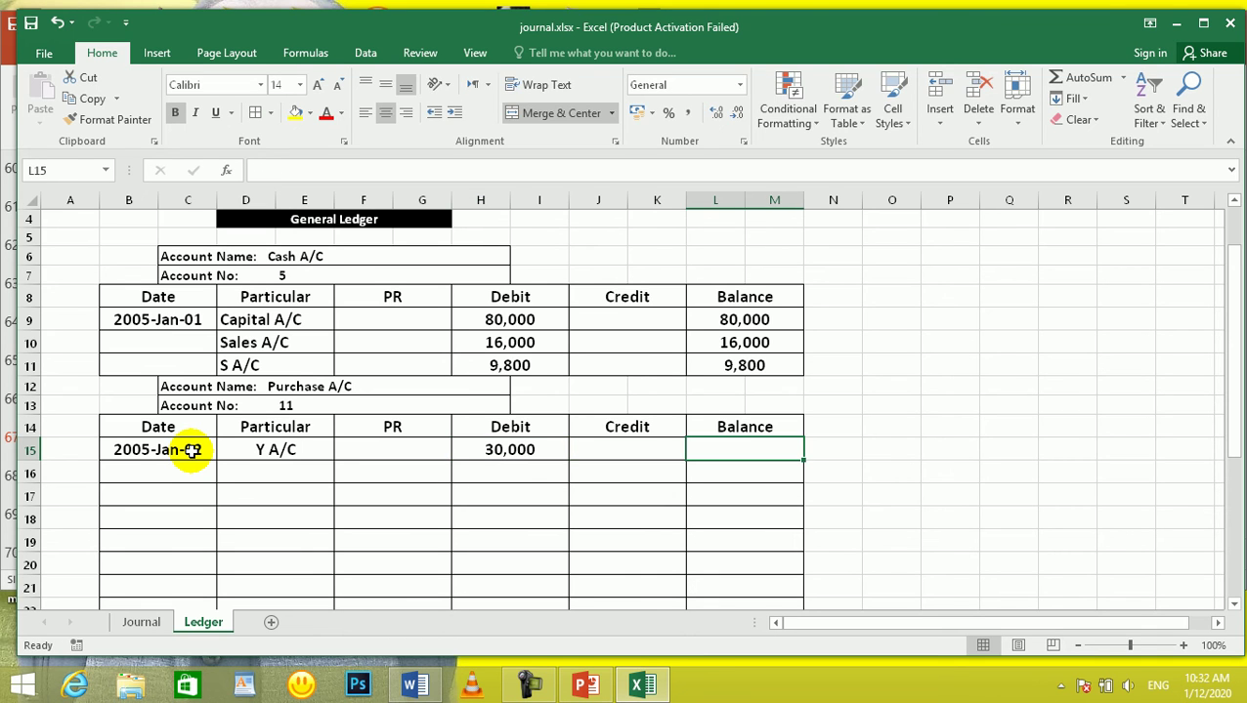
Calculate the Purchase A/C balance in L15 as debit minus credit with the formula =H15-J15
{"action": "type", "text": "="}
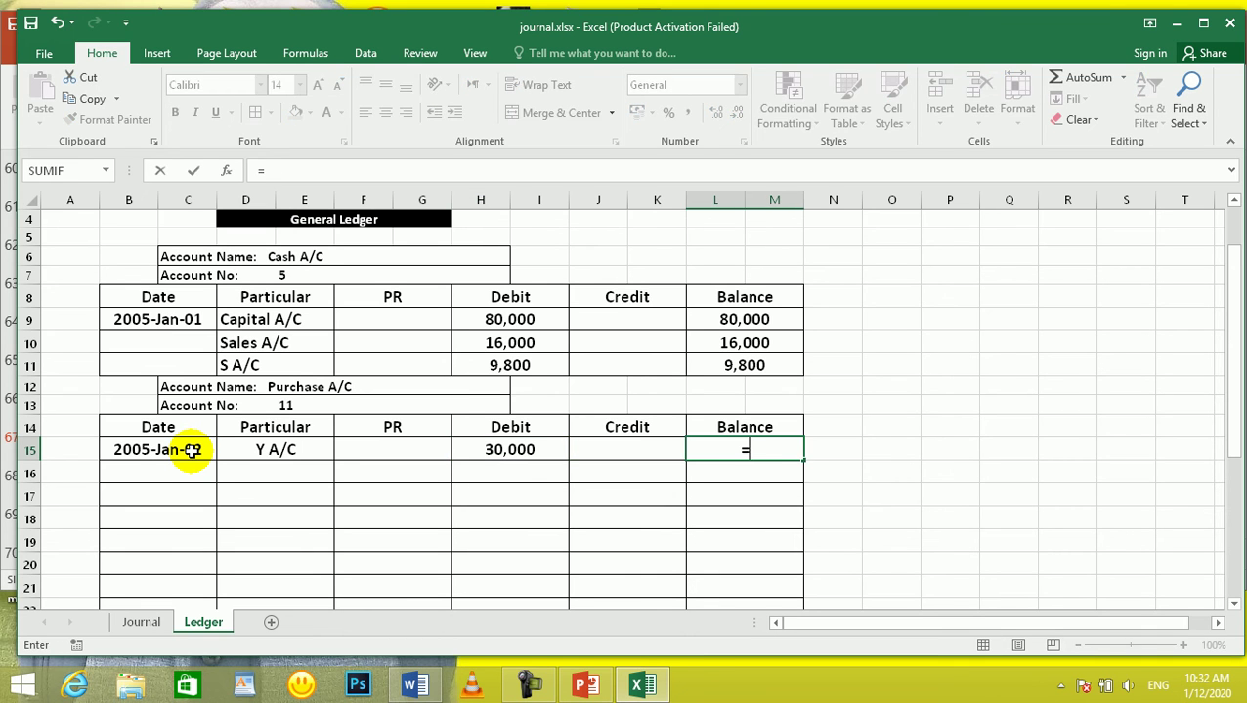
{"action": "left_click", "coordinate": [507, 452]}
{"action": "type", "text": "-"}
{"action": "left_click", "coordinate": [625, 452]}
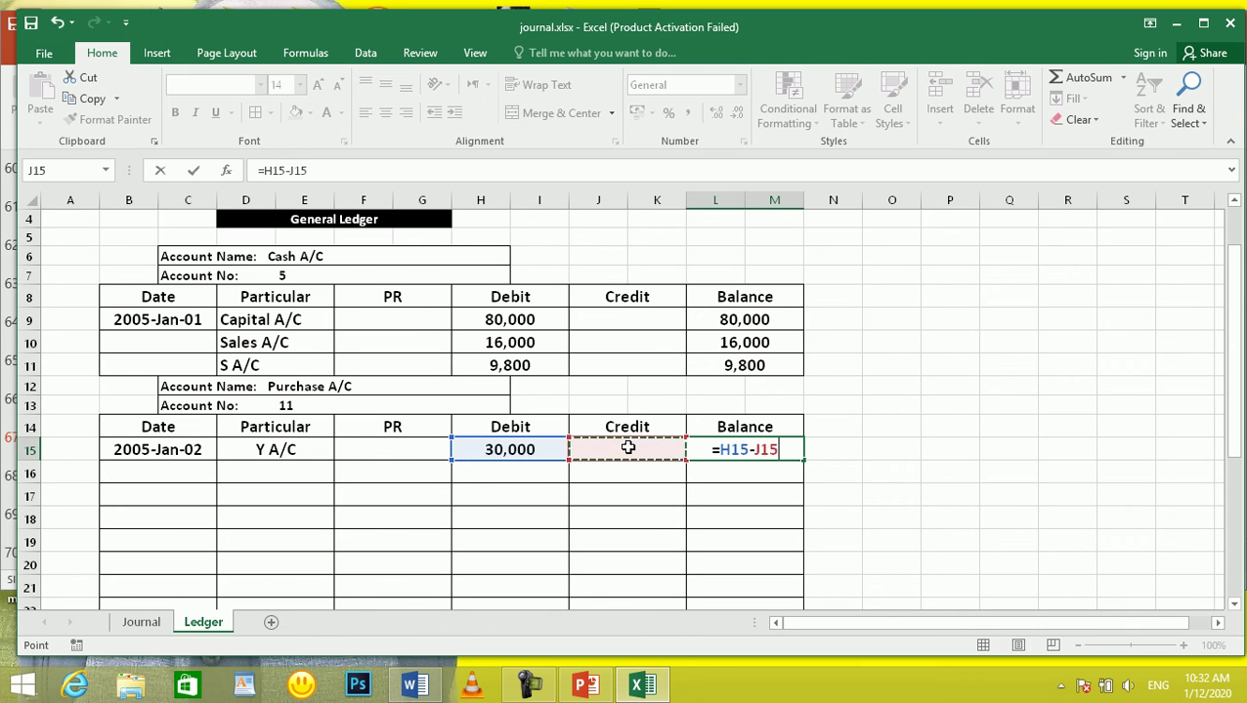
{"action": "key", "text": "Return"}
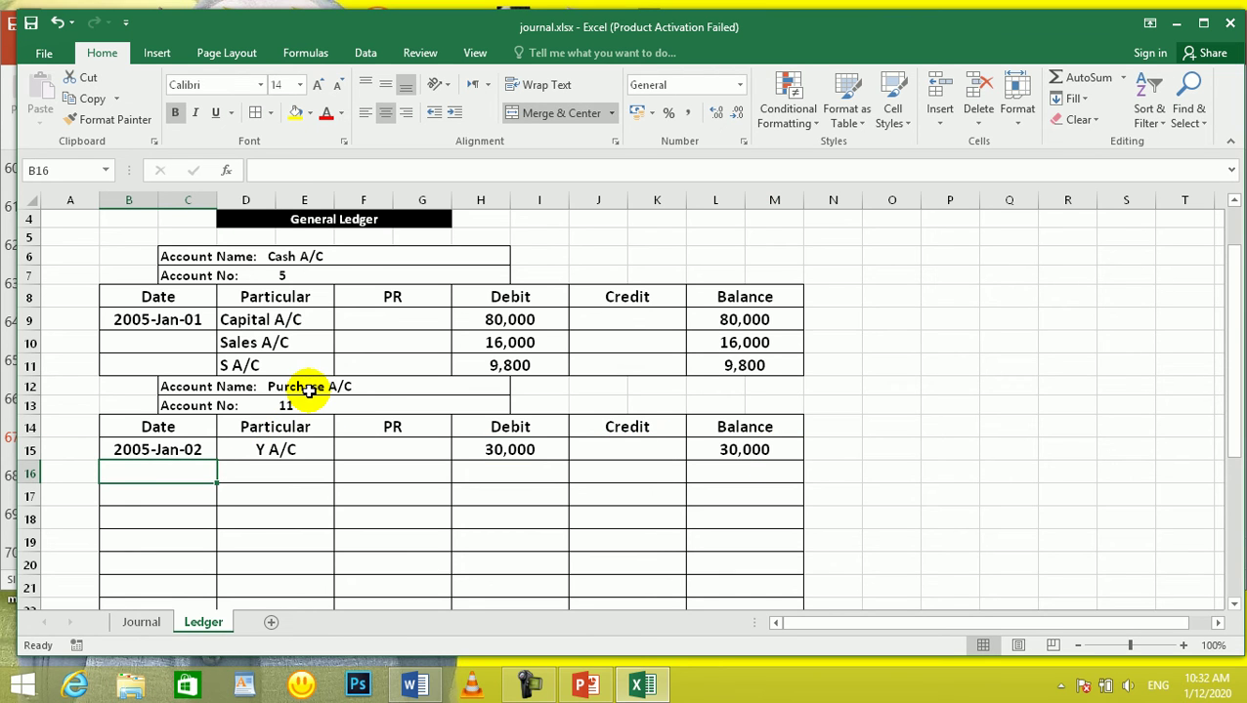
Merge rows 16 and 17 across columns B to M, keeping each row a separate merged cell
{"action": "left_click_drag", "start_coordinate": [181, 478], "coordinate": [774, 486]}
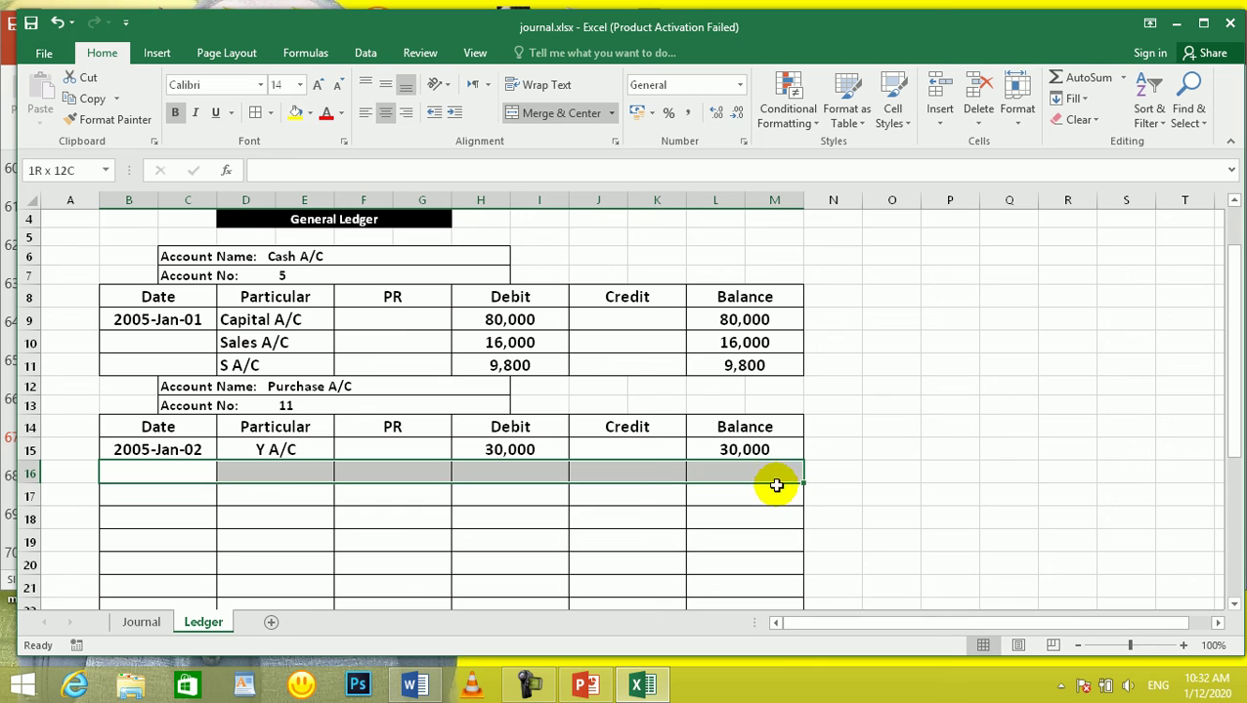
{"action": "left_click", "coordinate": [530, 116]}
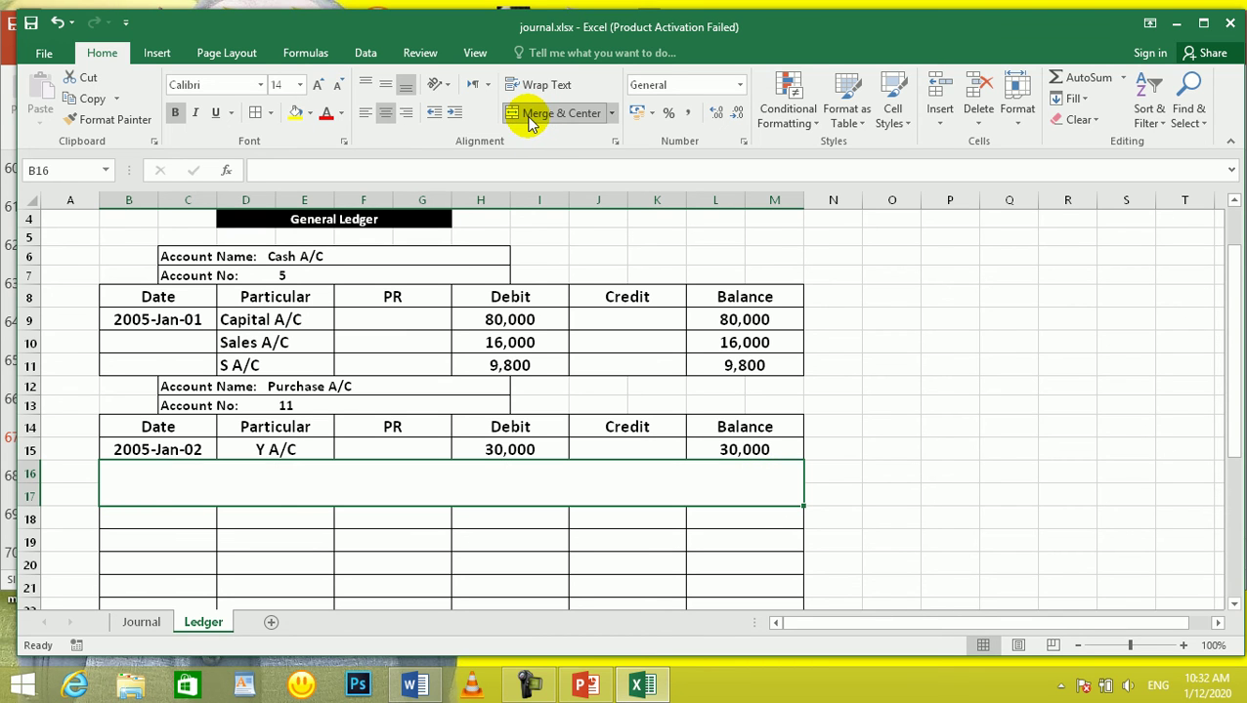
{"action": "left_click", "coordinate": [535, 115]}
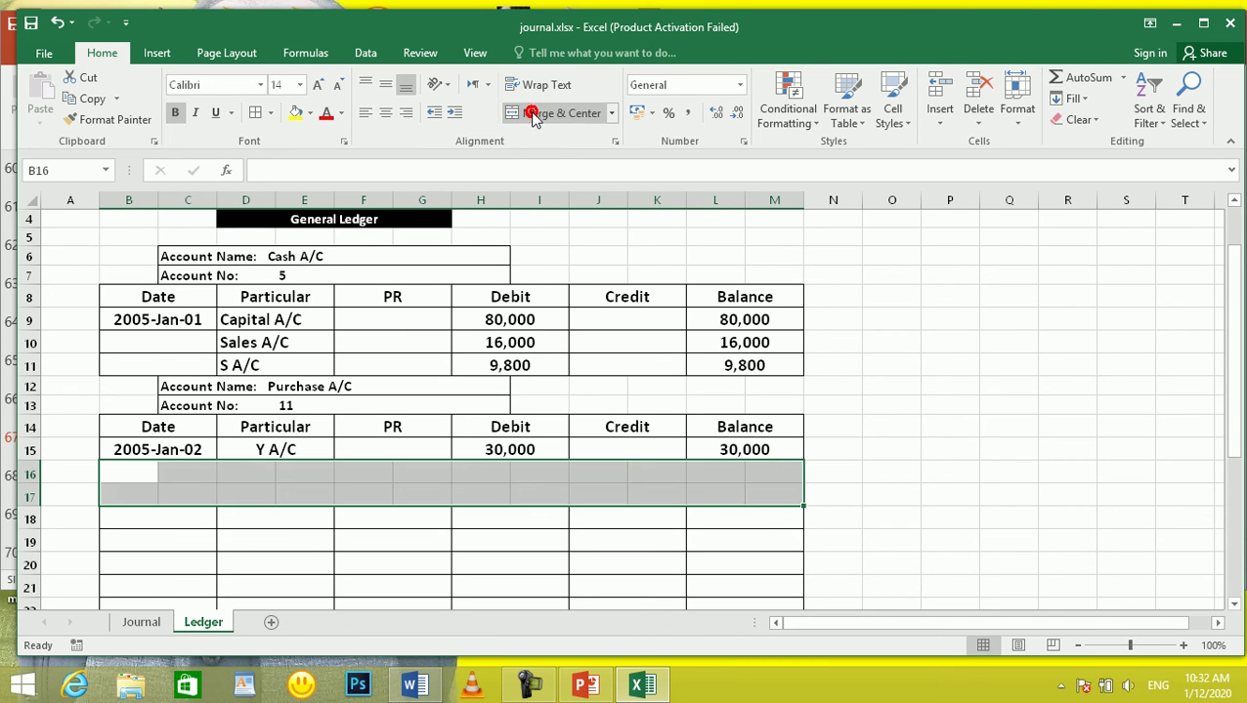
{"action": "left_click", "coordinate": [612, 112]}
{"action": "left_click", "coordinate": [589, 158]}
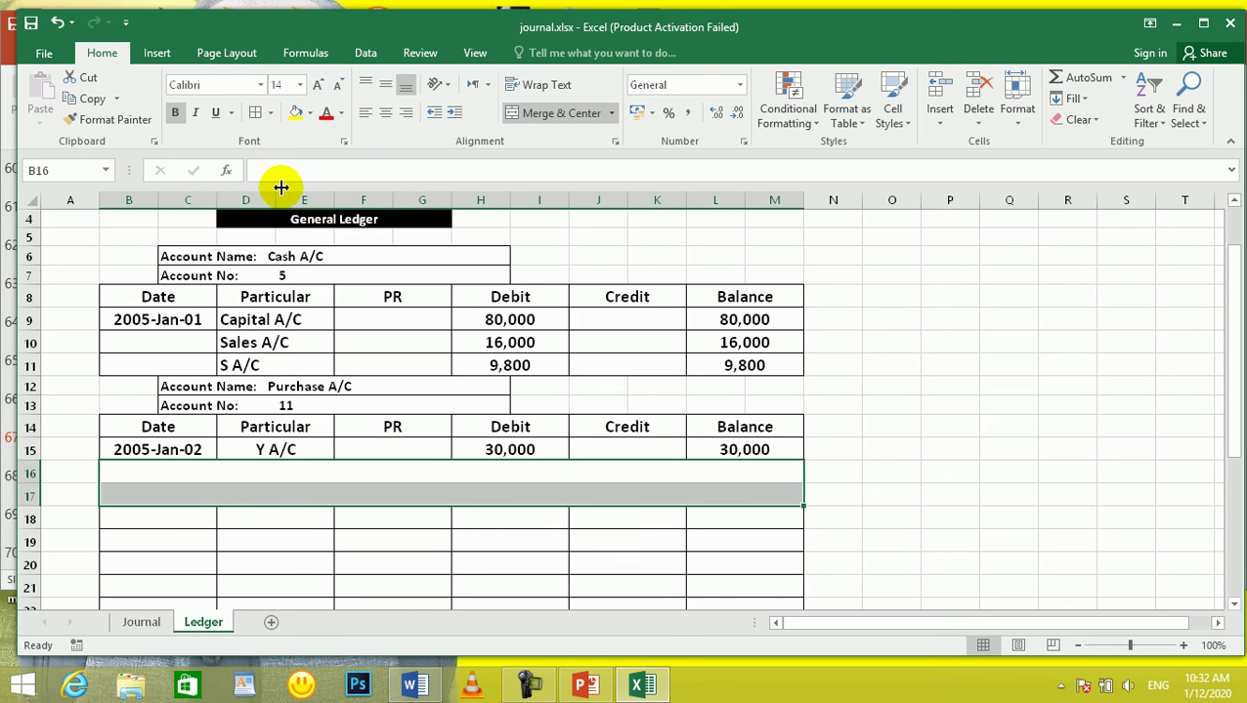
Try to copy the Purchase A/C account heading into merged rows 16 and 17, clearing and unmerging the duplicate in columns H to M
{"action": "left_click_drag", "start_coordinate": [273, 387], "coordinate": [280, 401]}
{"action": "key", "text": "ctrl+c"}
{"action": "left_click", "coordinate": [272, 477]}
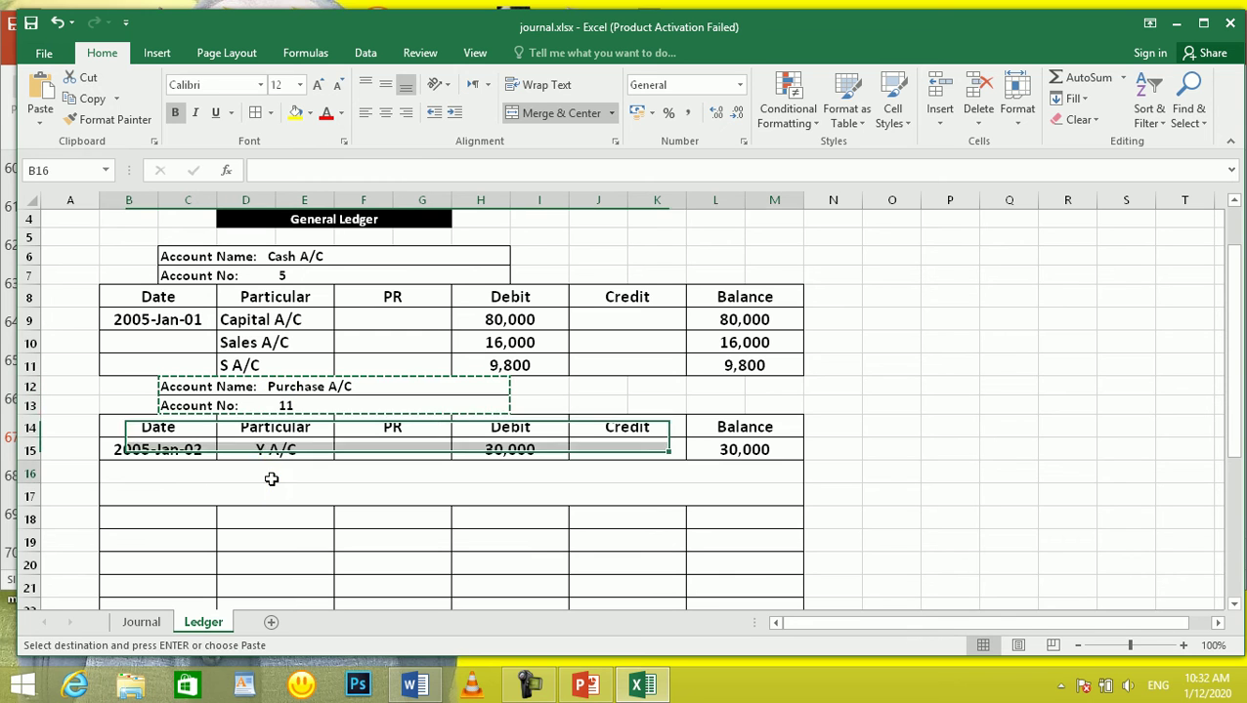
{"action": "key", "text": "ctrl+v"}
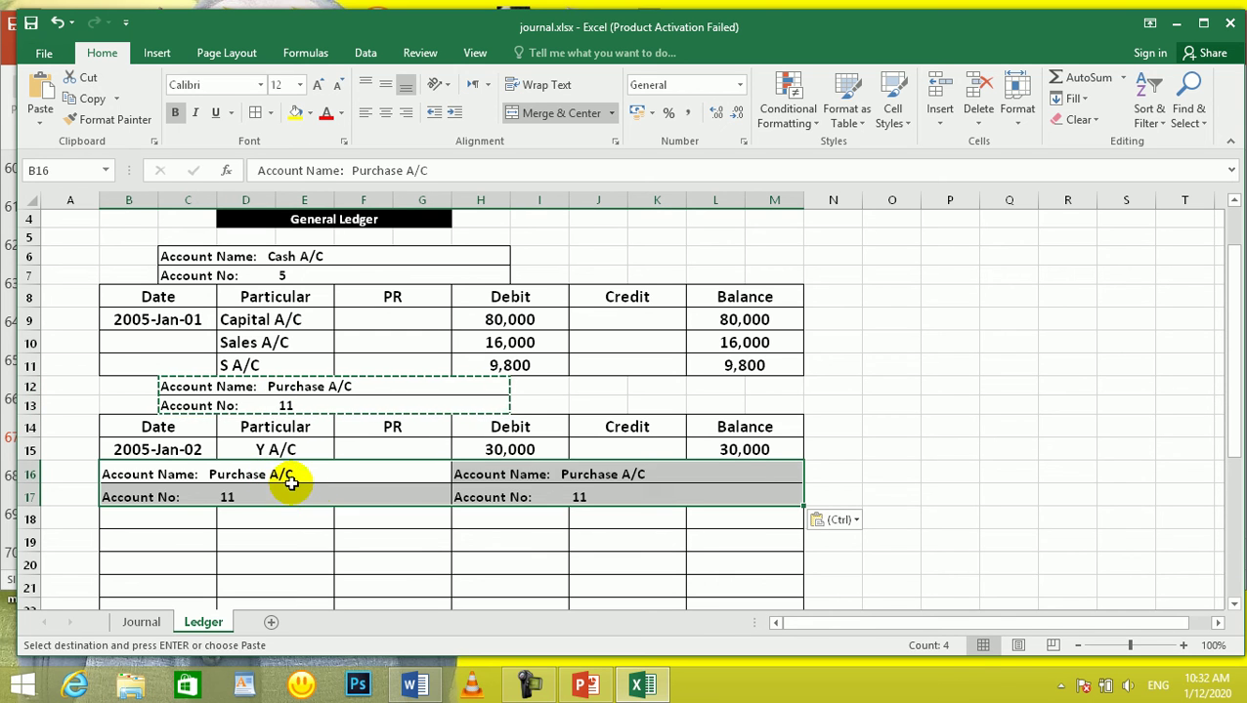
{"action": "left_click", "coordinate": [430, 545]}
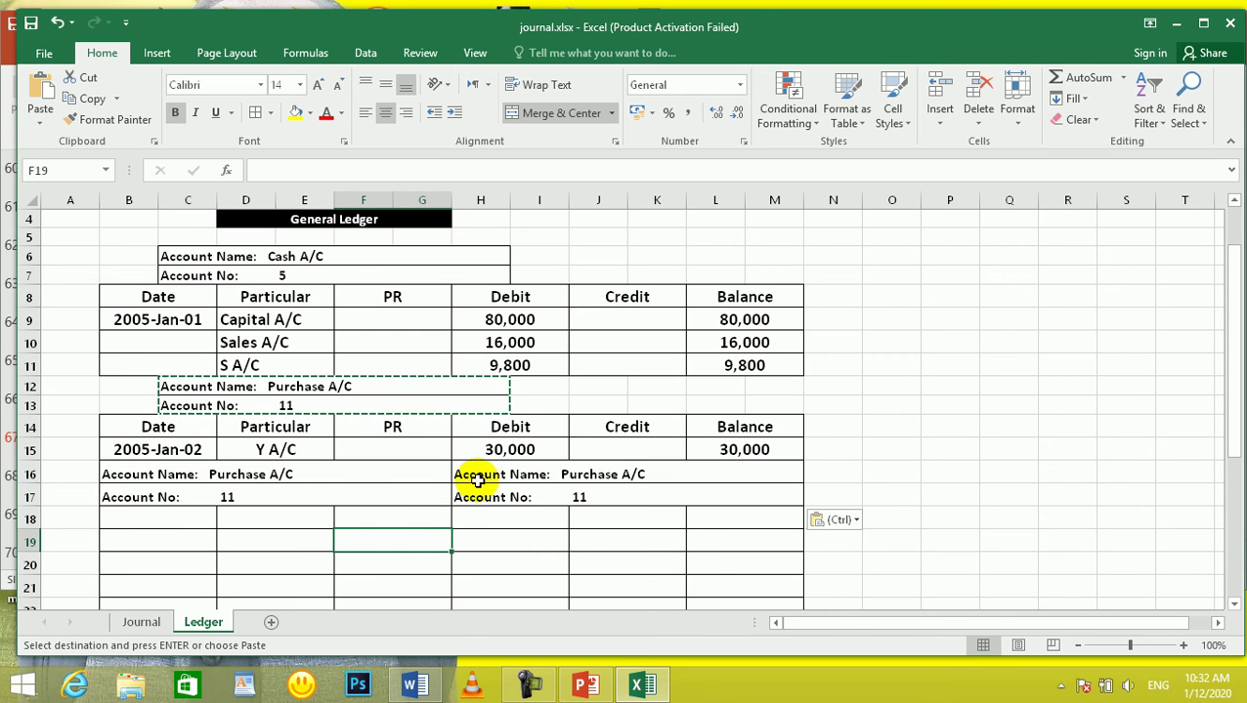
{"action": "left_click_drag", "start_coordinate": [479, 477], "coordinate": [665, 493]}
{"action": "key", "text": "Delete"}
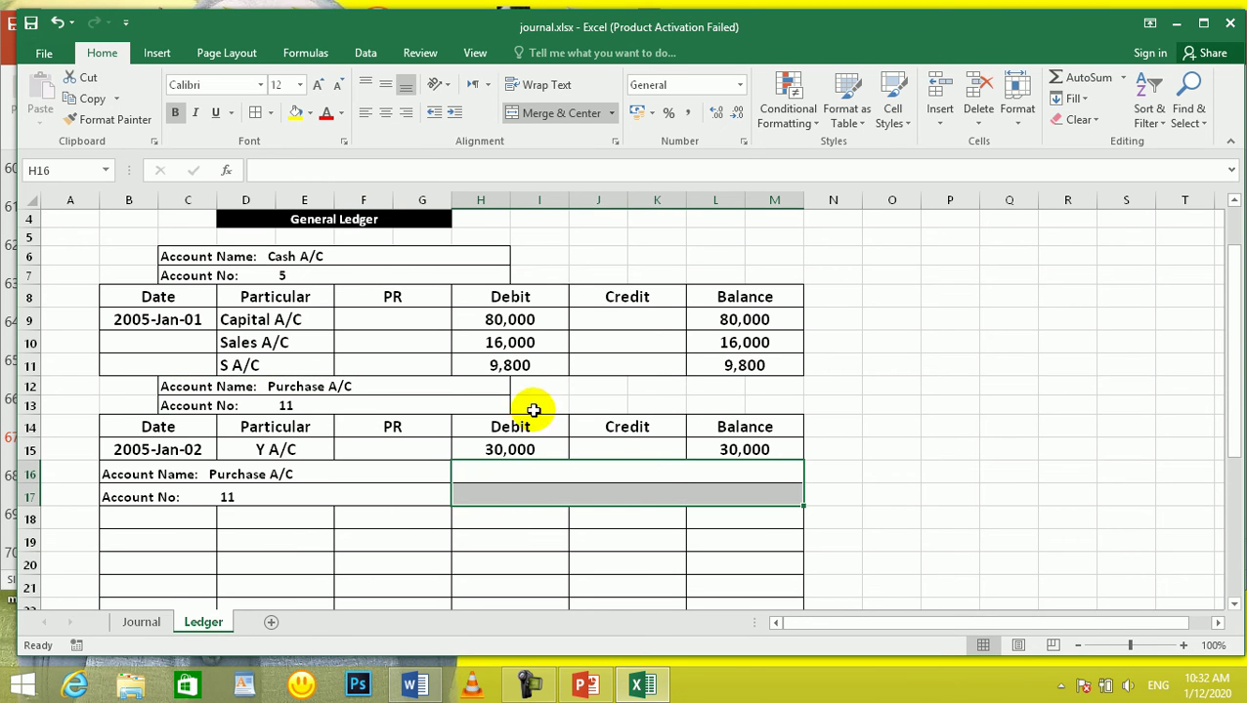
{"action": "left_click", "coordinate": [580, 119]}
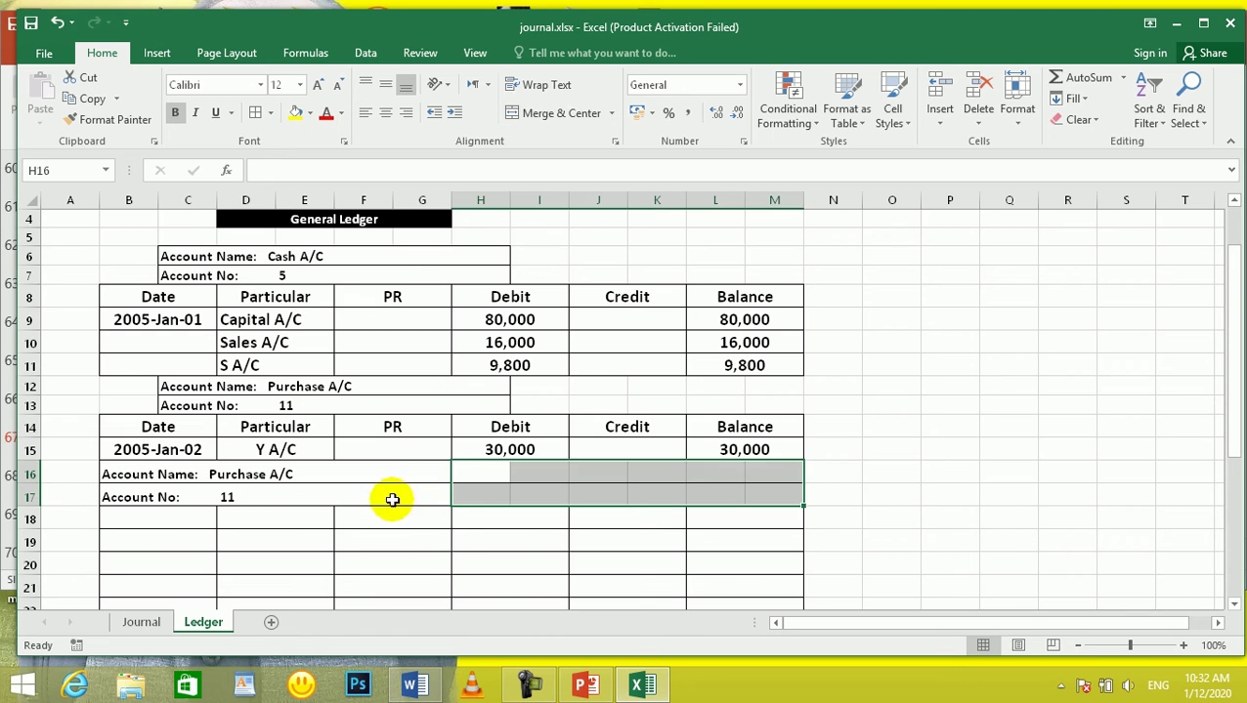
{"action": "left_click", "coordinate": [371, 538]}
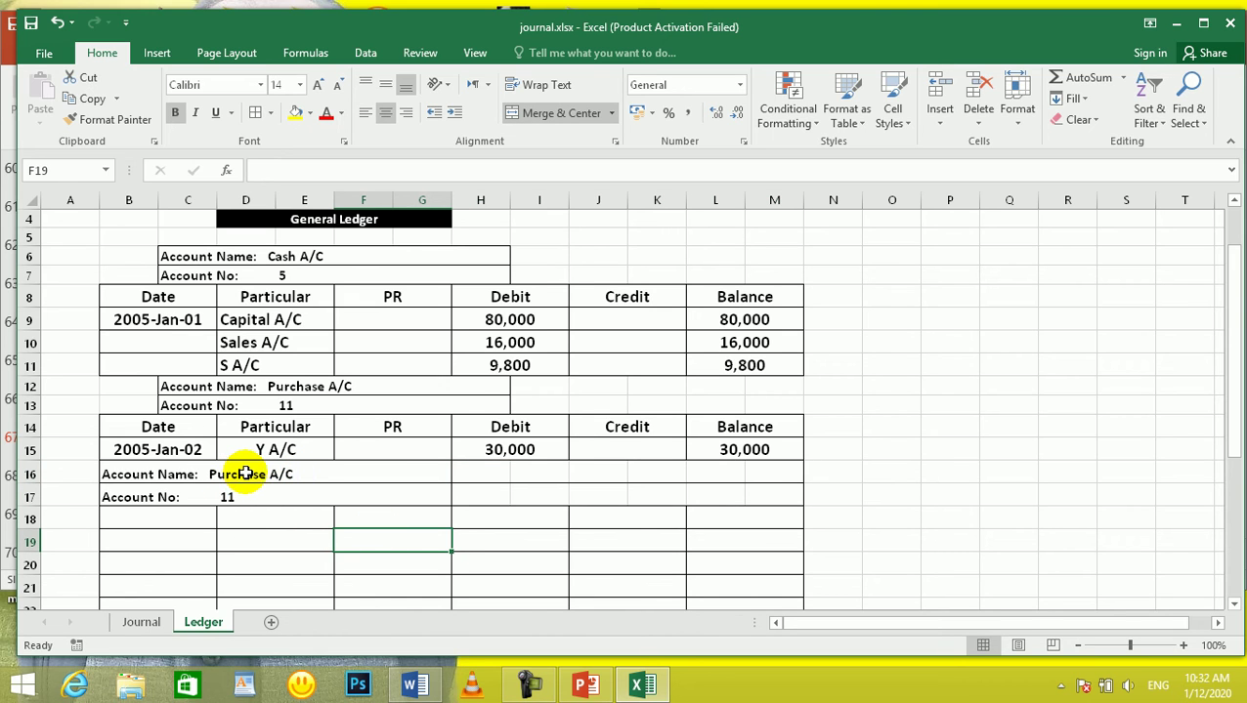
Undo the unmerging, clearing and pasting of the account heading in rows 16 and 17
{"action": "key", "text": "ctrl+z"}
{"action": "key", "text": "ctrl+z"}
{"action": "key", "text": "ctrl+z"}
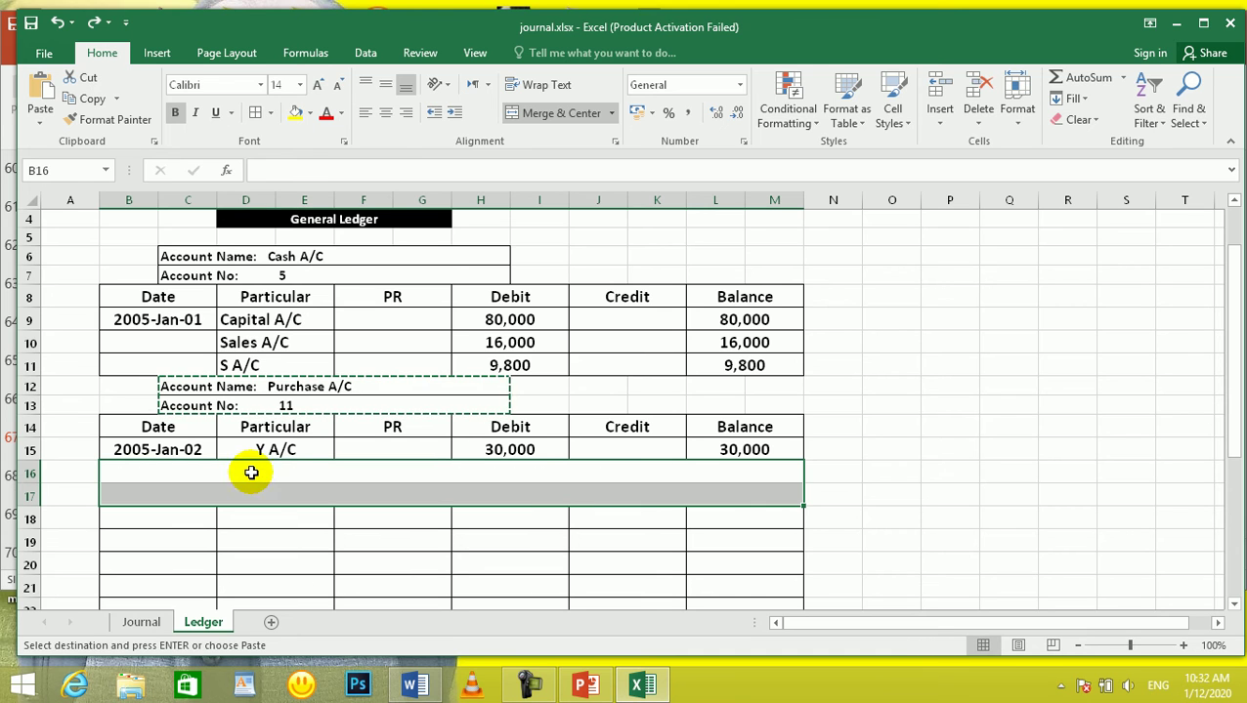
Unmerge rows 16 and 17 and copy the two-line Purchase A/C account heading to D16:I17
{"action": "left_click", "coordinate": [304, 477]}
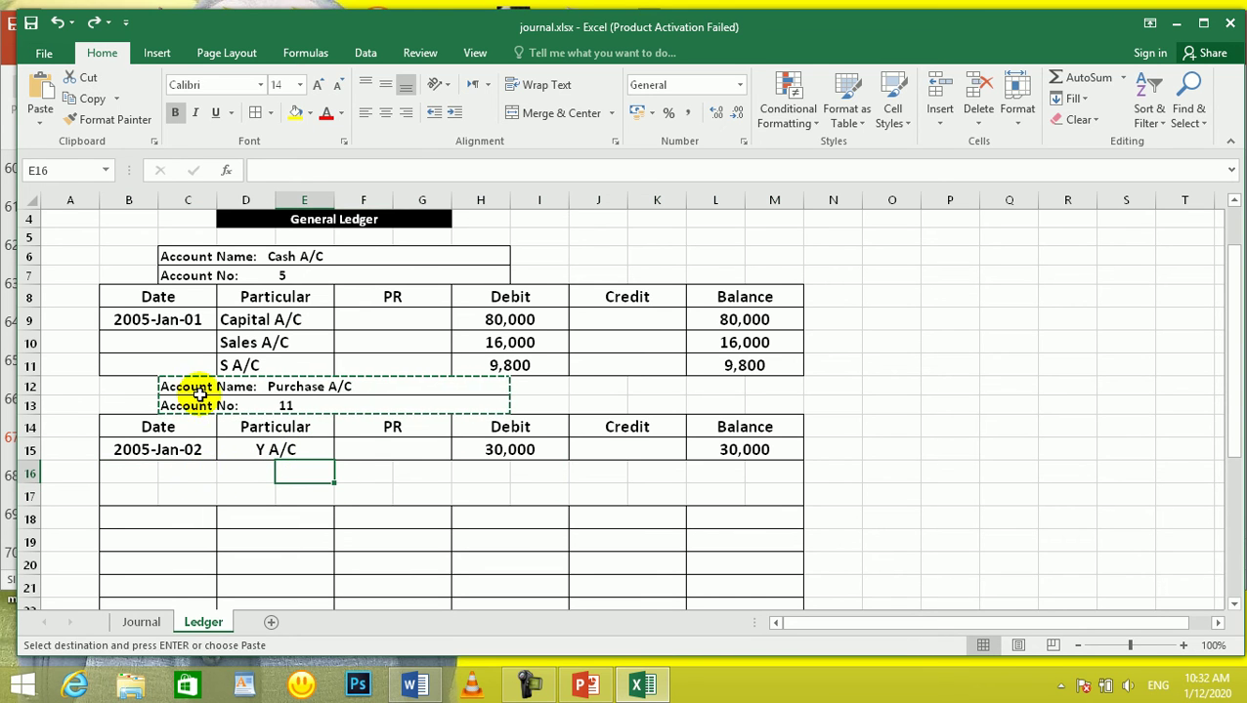
{"action": "left_click_drag", "start_coordinate": [198, 385], "coordinate": [354, 403]}
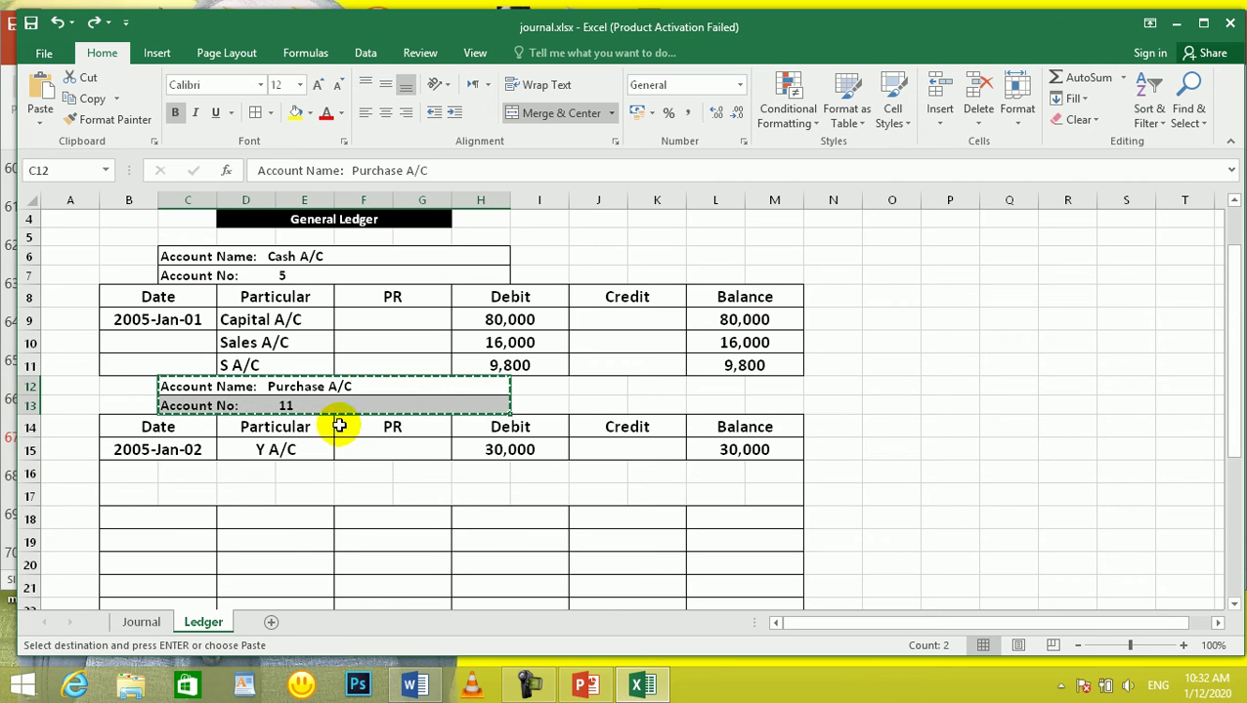
{"action": "left_click", "coordinate": [250, 475]}
{"action": "key", "text": "Return"}
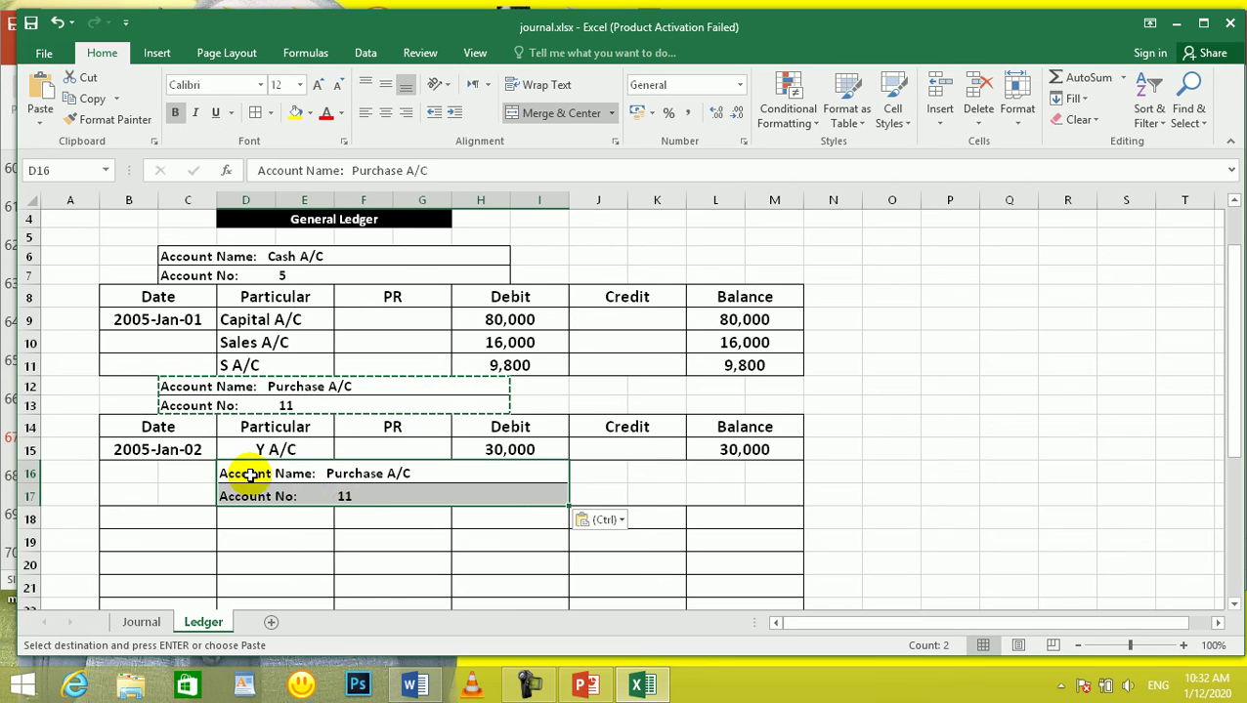
{"action": "left_click", "coordinate": [482, 531]}
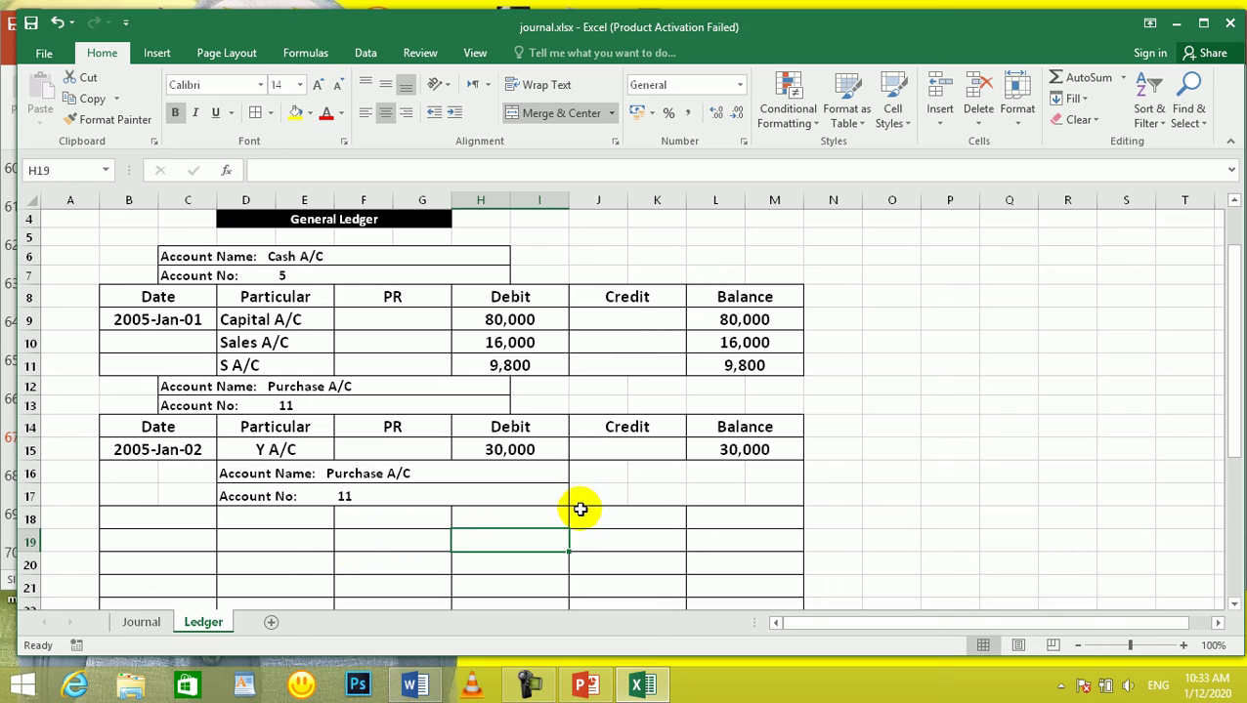
Check the Journal for the next account and change the account name in D16 to Sales A/C
{"action": "left_click", "coordinate": [139, 621]}
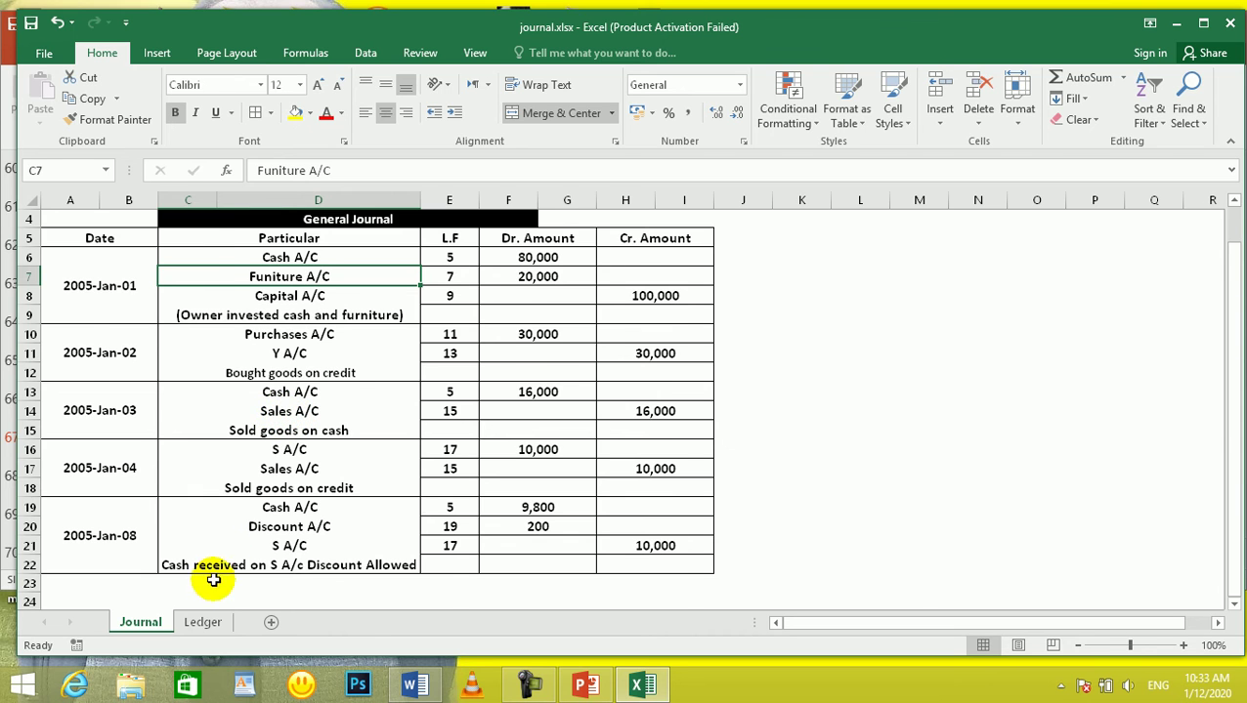
{"action": "left_click", "coordinate": [202, 621]}
{"action": "double_click", "coordinate": [401, 476]}
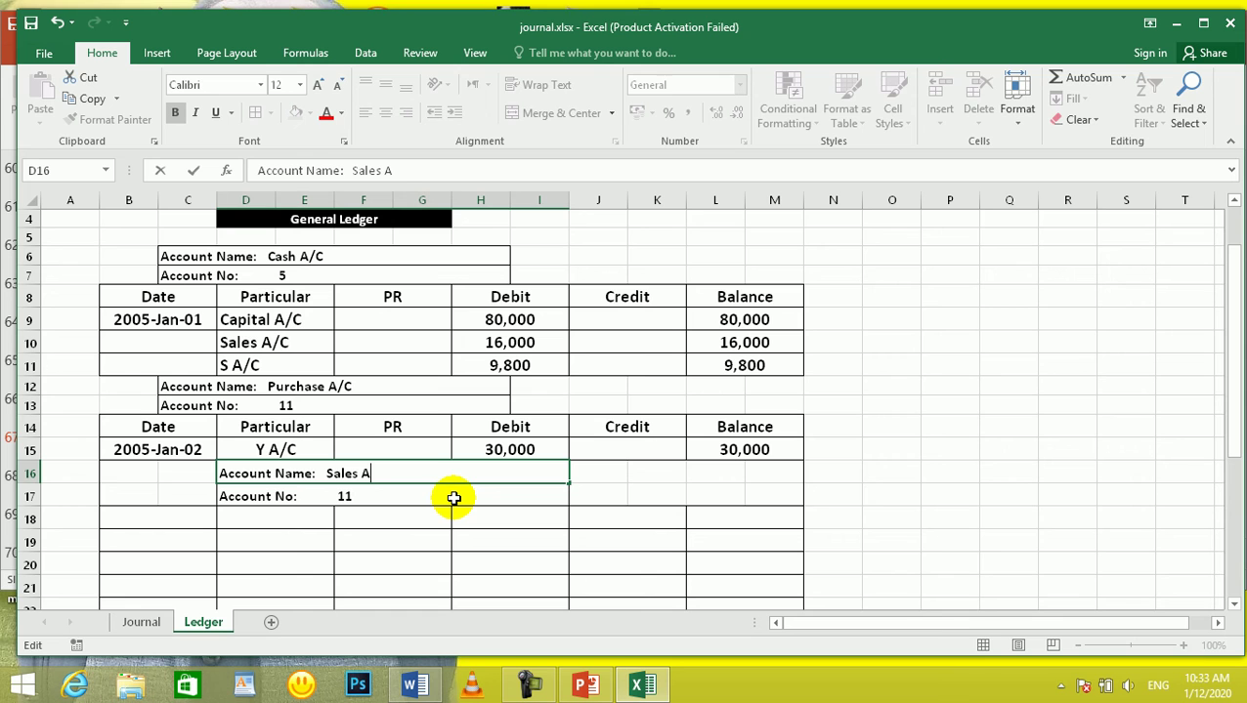
{"action": "key", "text": "Return"}
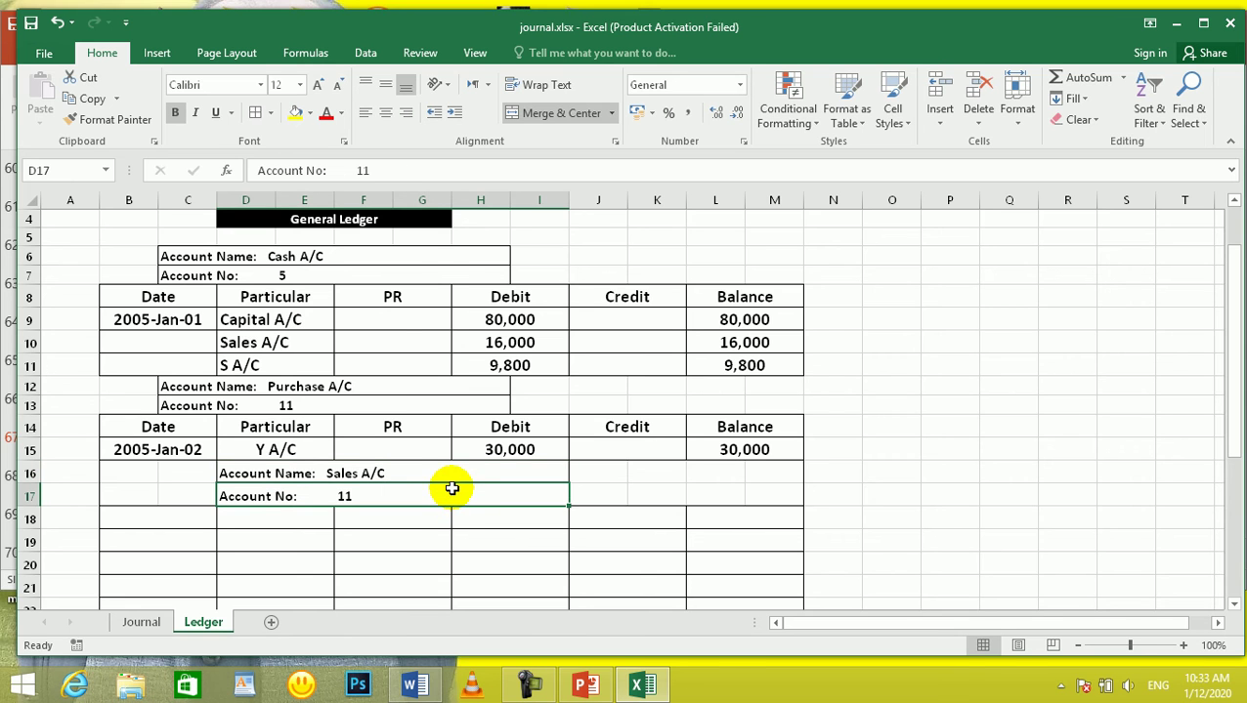
Look up the Sales A/C folio number in the Journal and set the account number in D17 to 15
{"action": "left_click", "coordinate": [144, 621]}
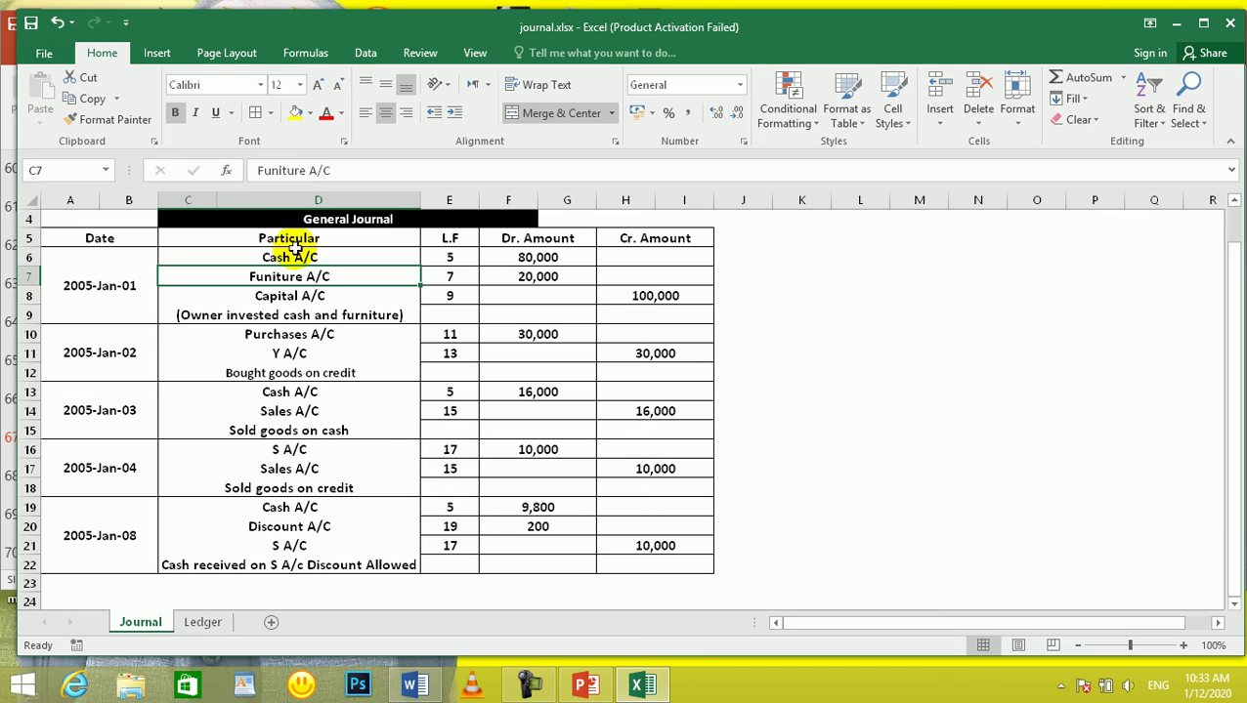
{"action": "left_click", "coordinate": [290, 410]}
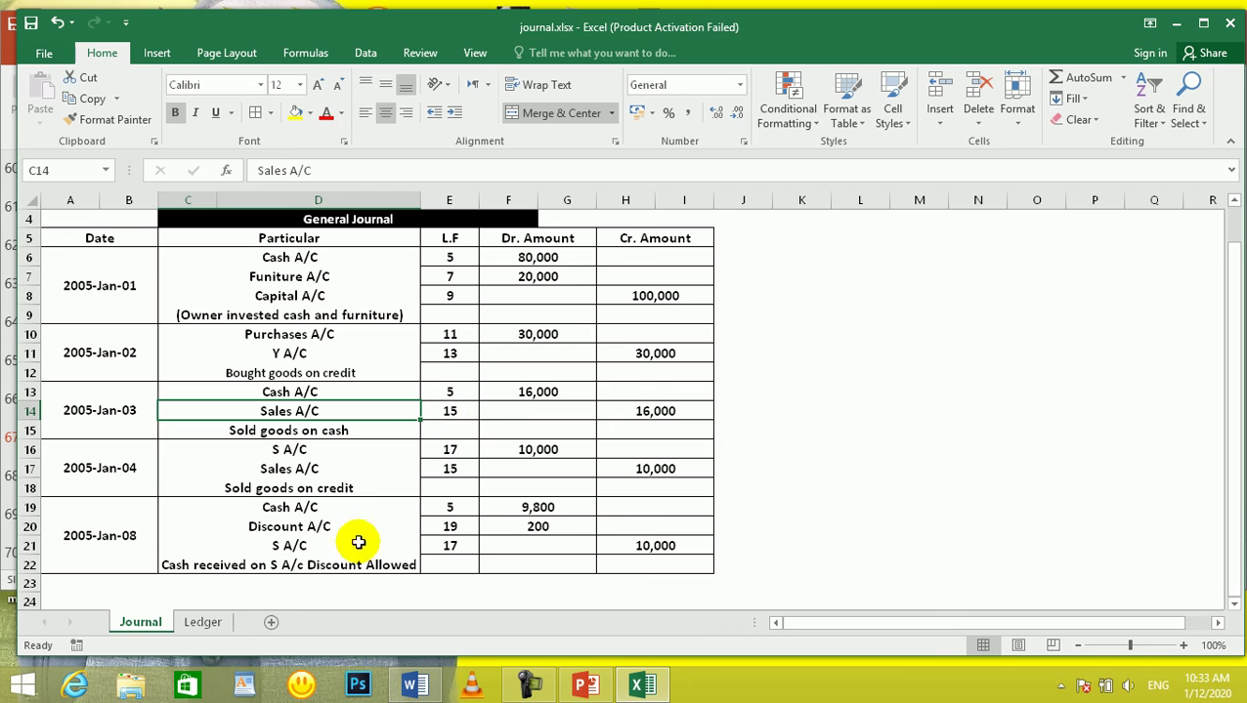
{"action": "left_click", "coordinate": [215, 627]}
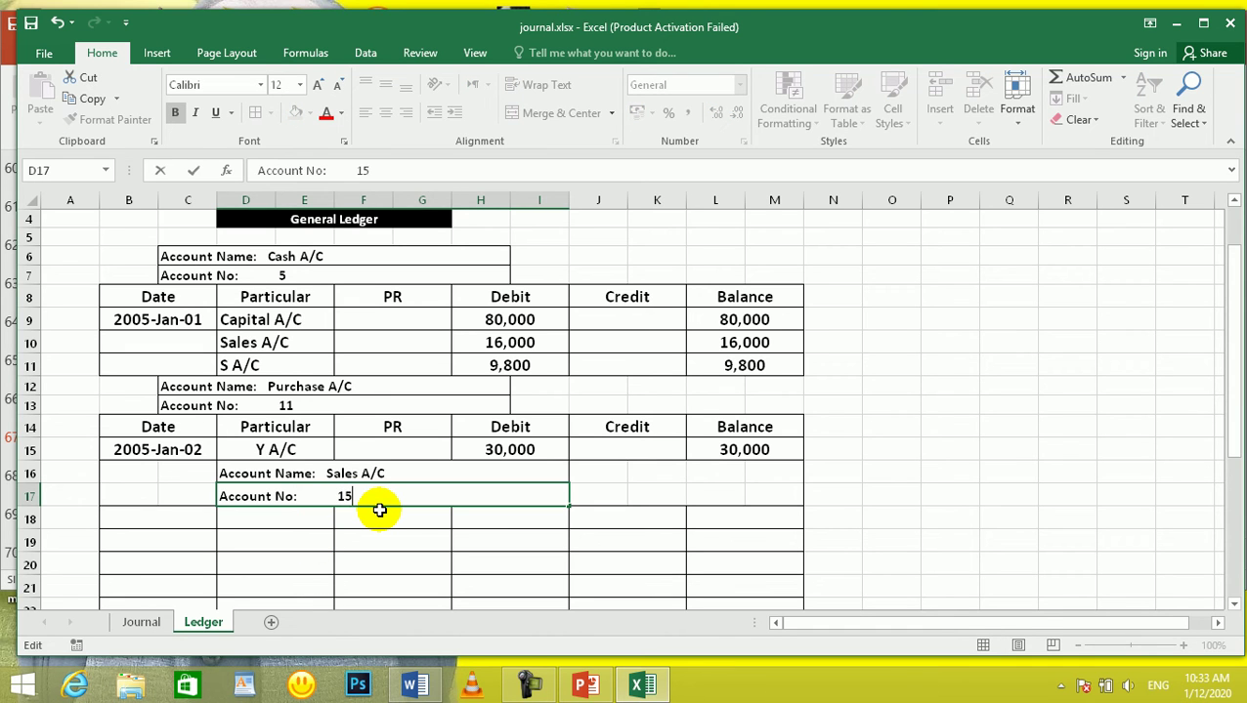
{"action": "key", "text": "Return"}
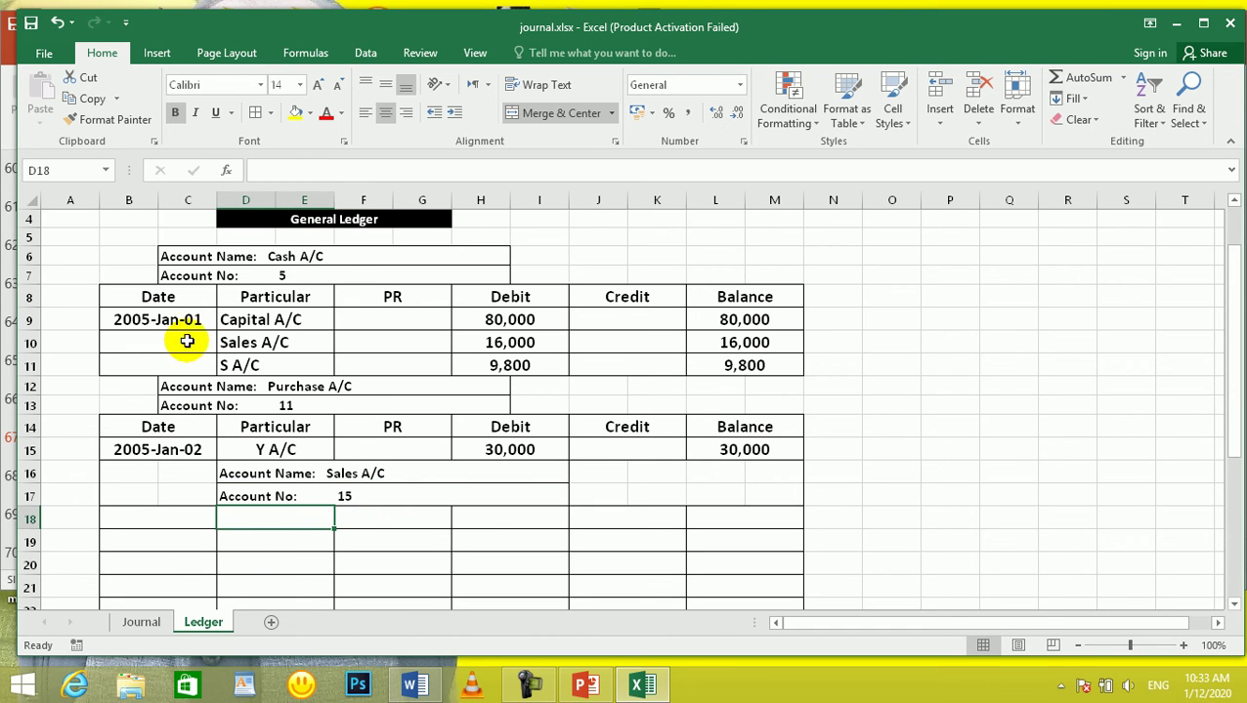
Copy the column headings from row 14 to row 18 for the Sales A/C ledger
{"action": "left_click_drag", "start_coordinate": [154, 427], "coordinate": [745, 421]}
{"action": "key", "text": "ctrl+c"}
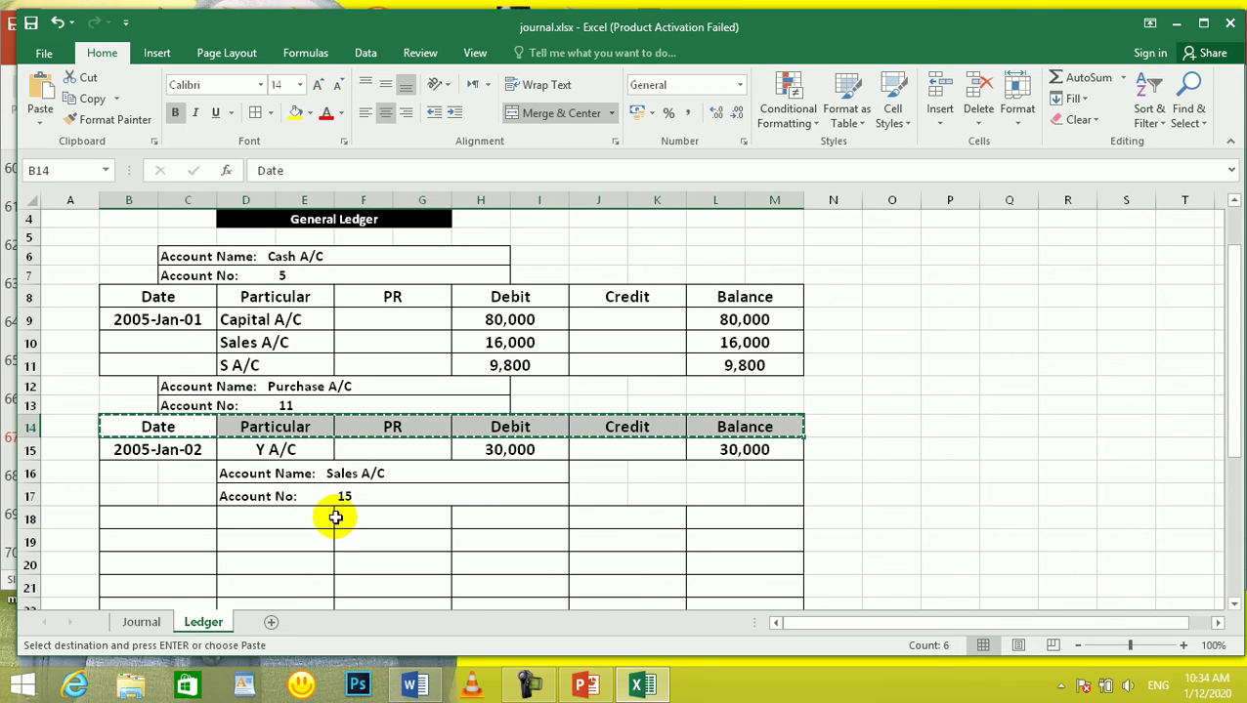
{"action": "left_click", "coordinate": [167, 514]}
{"action": "key", "text": "Escape"}
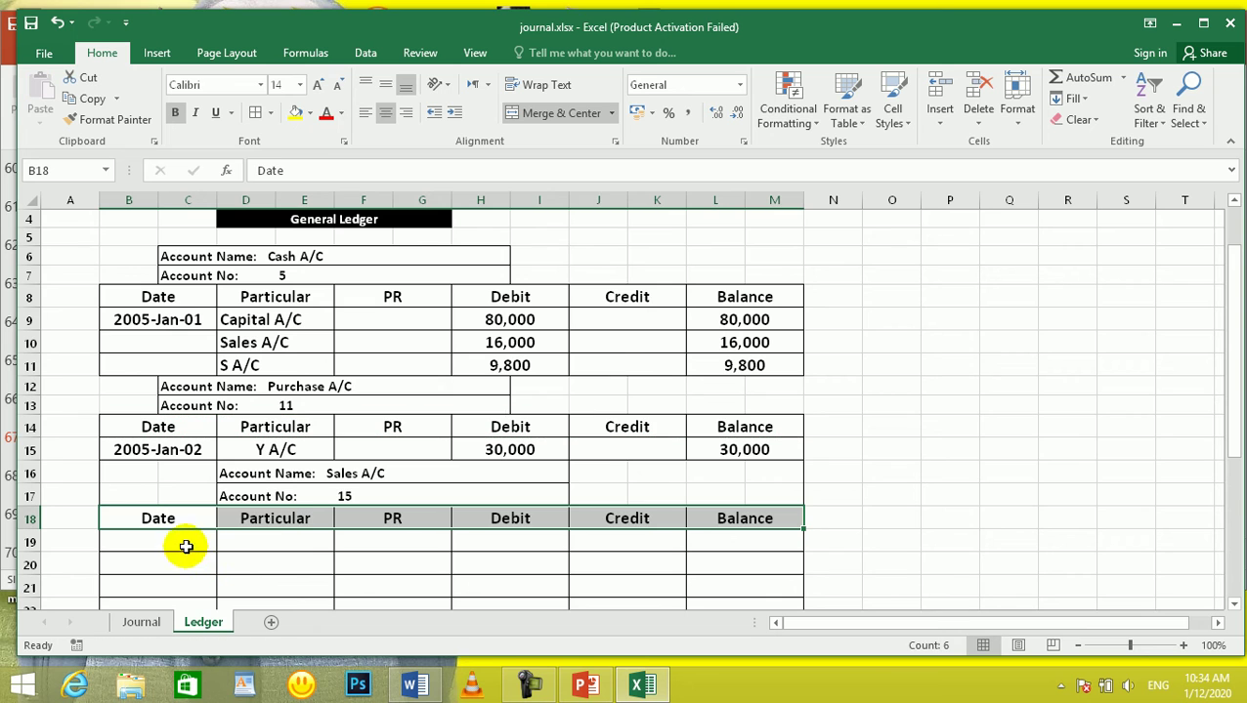
Check the Journal for the first Sales A/C entry and enter its date 2005-Jan-03 in B19
{"action": "left_click", "coordinate": [184, 543]}
{"action": "left_click", "coordinate": [144, 628]}
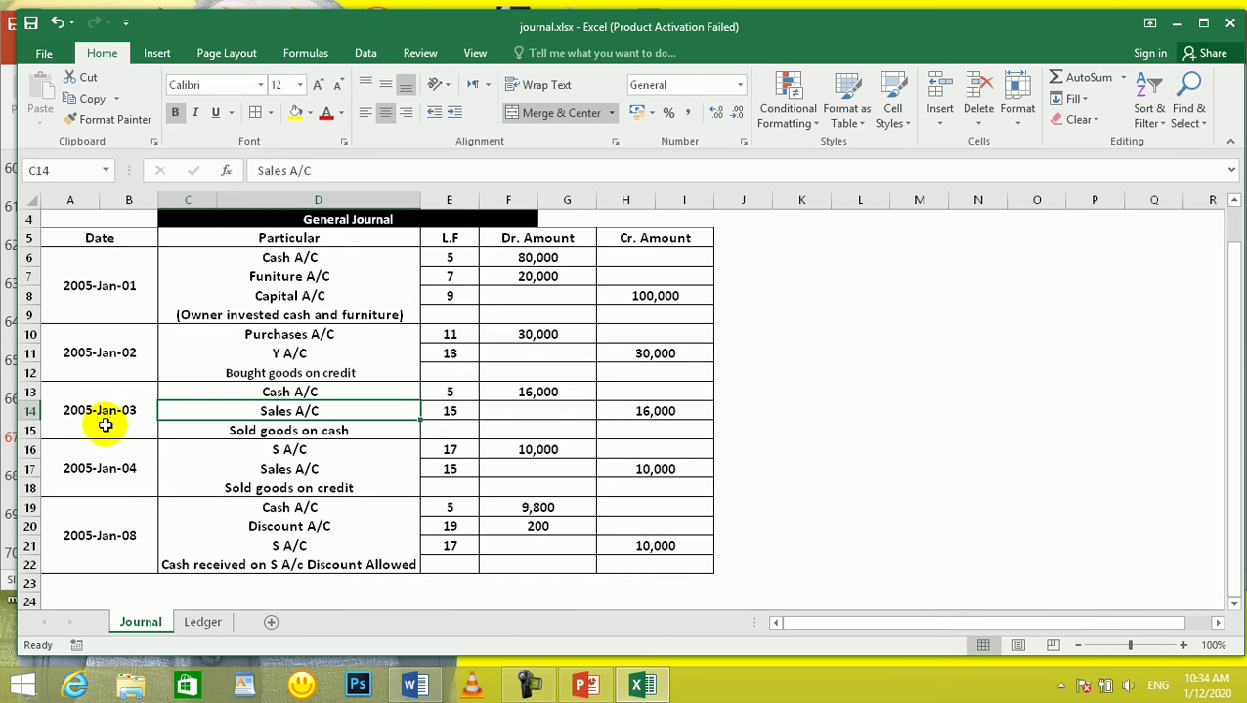
{"action": "left_click", "coordinate": [199, 624]}
{"action": "type", "text": "2005-ja"}
{"action": "key", "text": "BackSpace"}
{"action": "key", "text": "BackSpace"}
{"action": "type", "text": "J"}
{"action": "key", "text": "BackSpace"}
{"action": "type", "text": "Jan-03"}
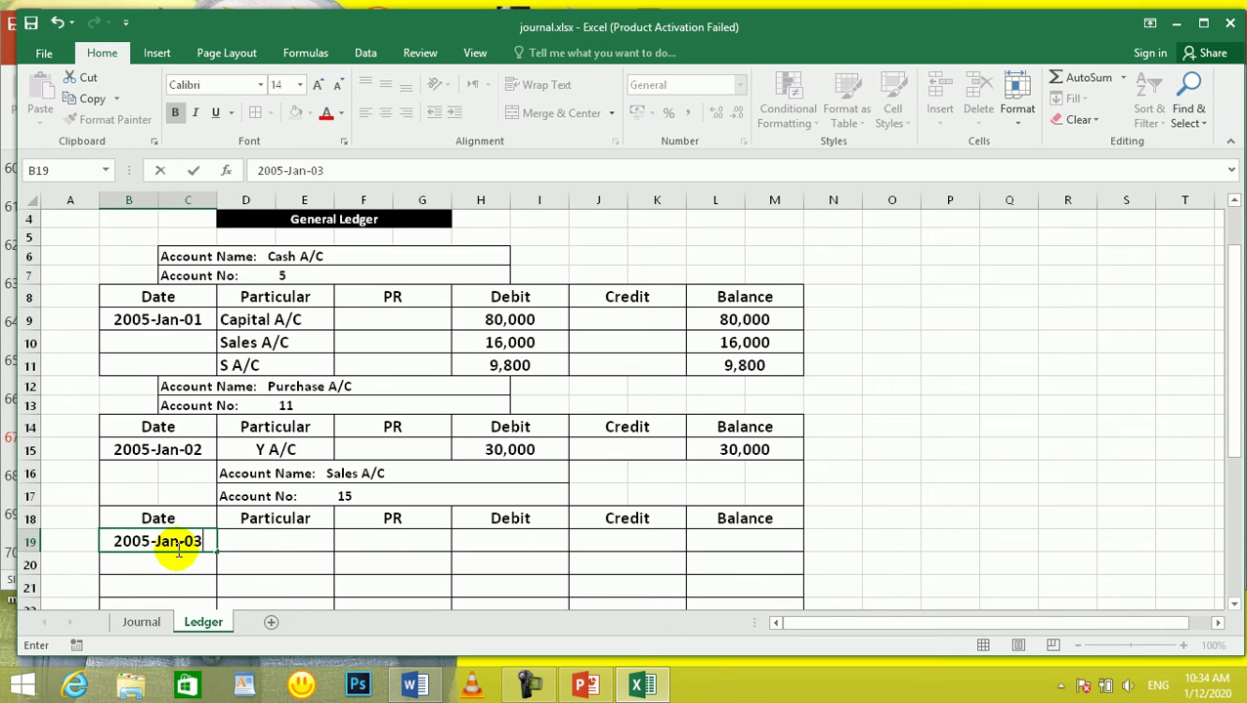
{"action": "key", "text": "Tab"}
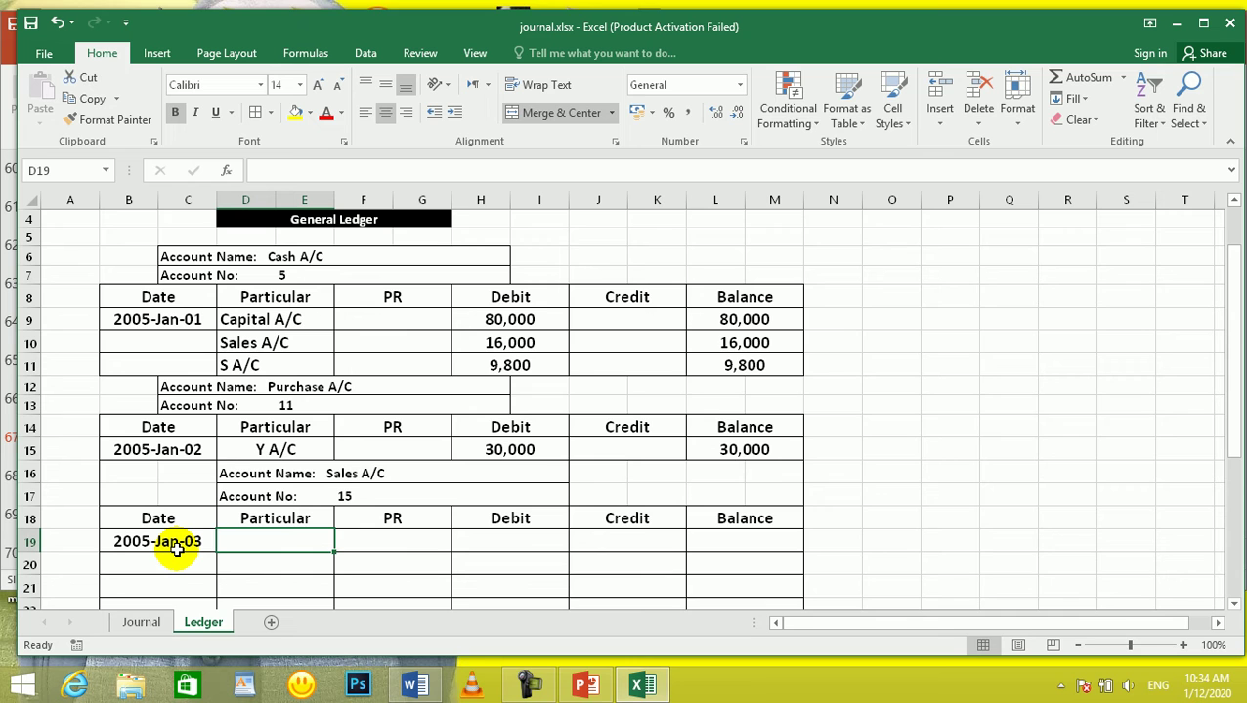
Look up the account opposite Sales A/C in the Journal and enter Cash A/C as the particular in D19
{"action": "type", "text": "S"}
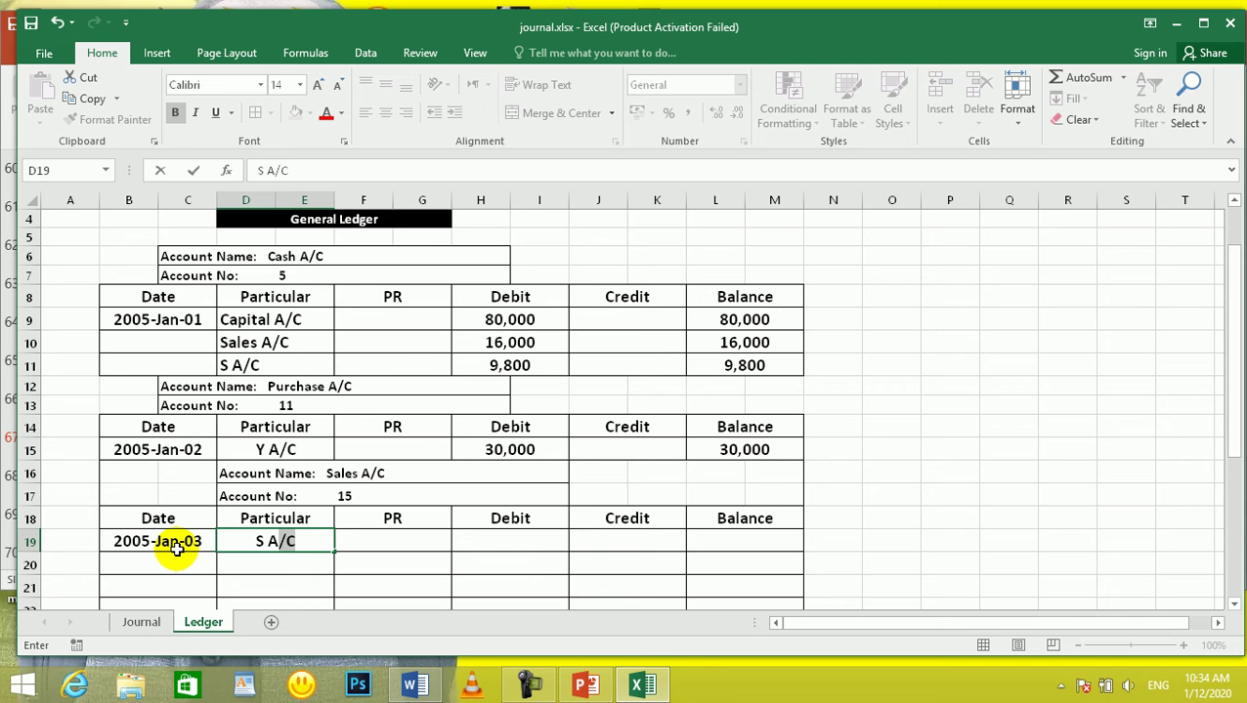
{"action": "key", "text": "Escape"}
{"action": "left_click", "coordinate": [141, 623]}
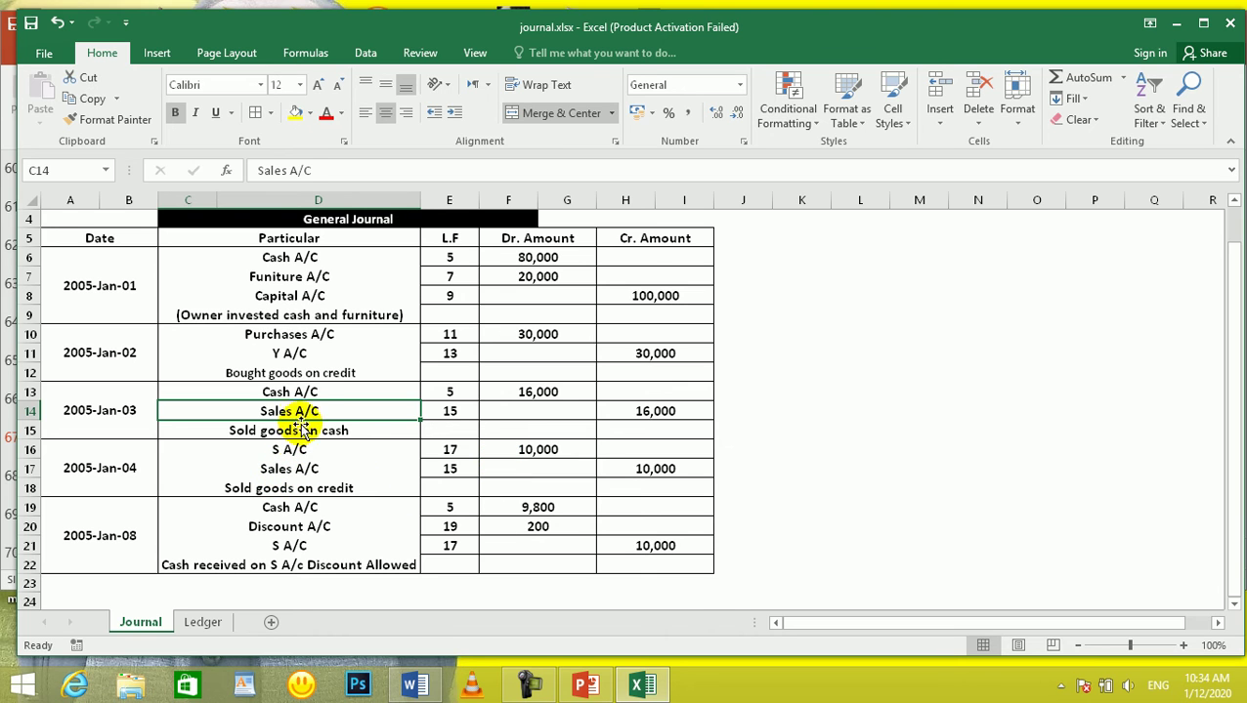
{"action": "left_click", "coordinate": [311, 390]}
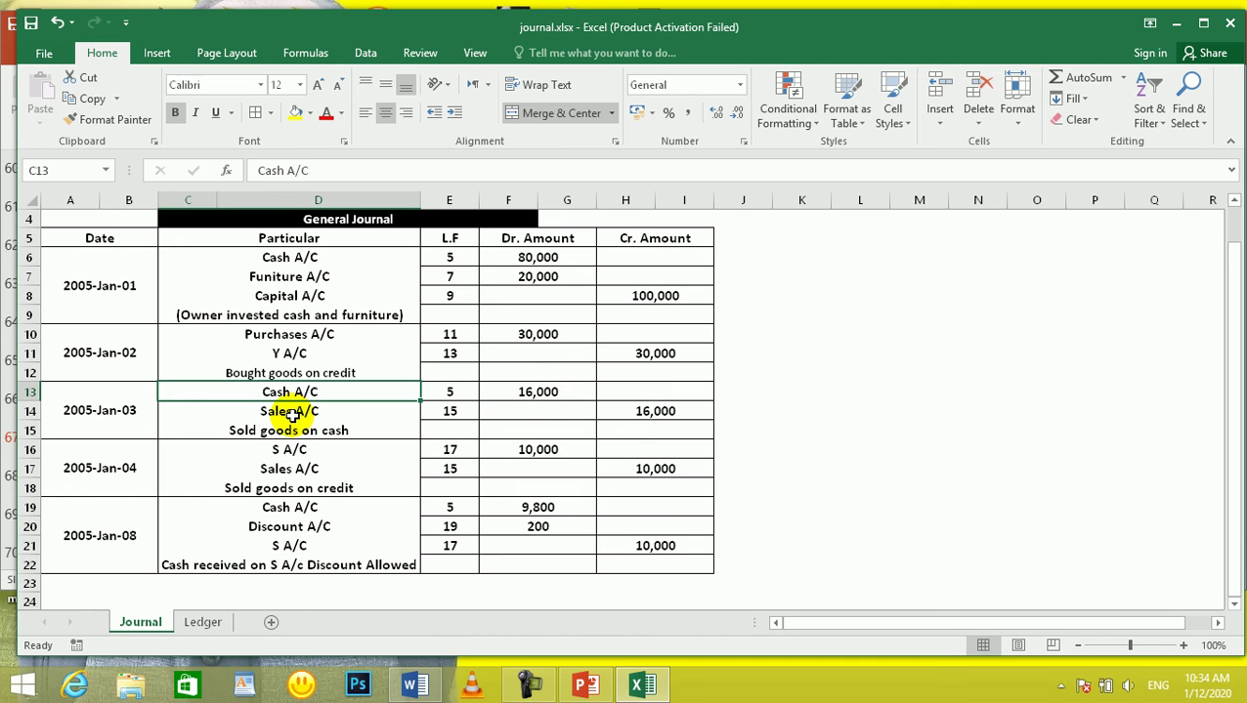
{"action": "left_click", "coordinate": [202, 622]}
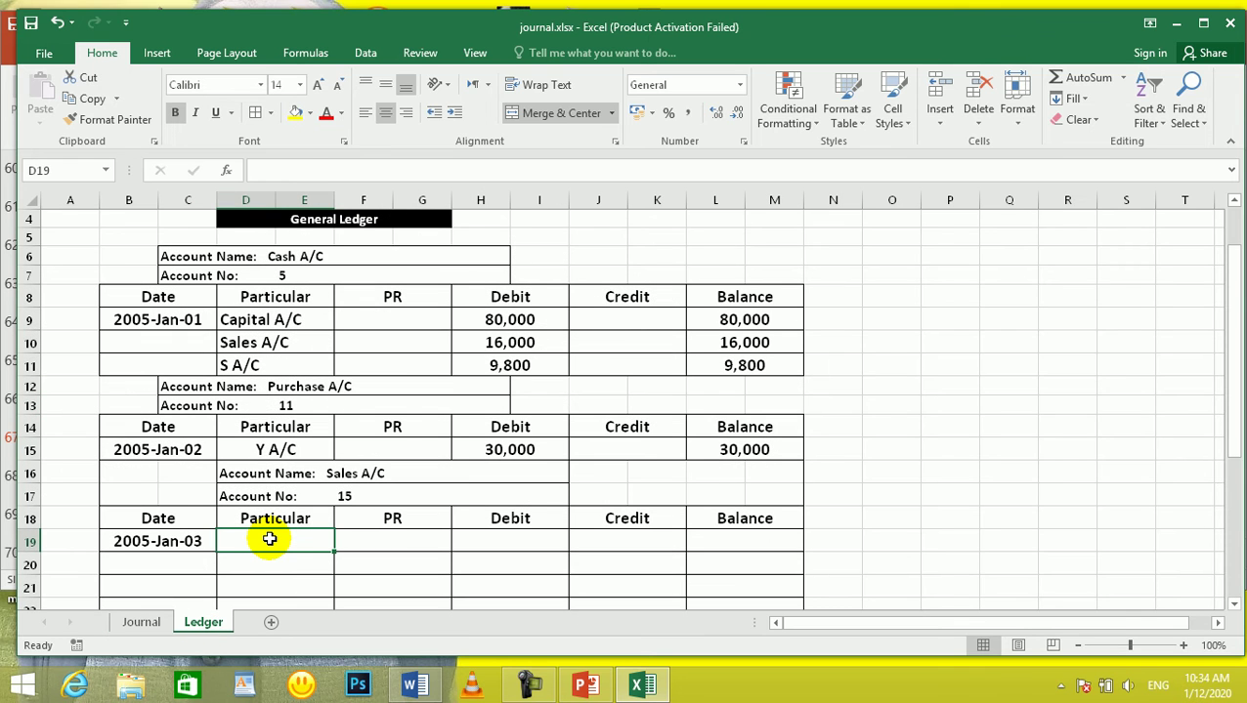
{"action": "type", "text": "ca"}
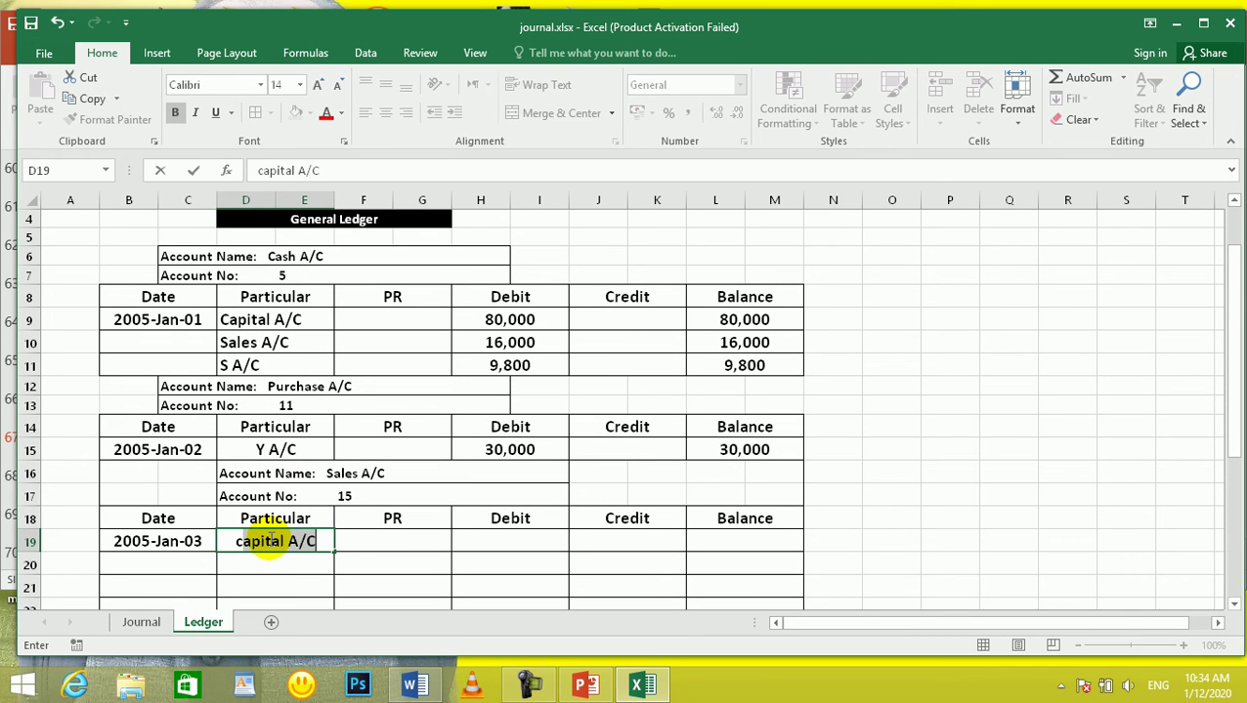
{"action": "type", "text": "S"}
{"action": "key", "text": "BackSpace"}
{"action": "type", "text": "C"}
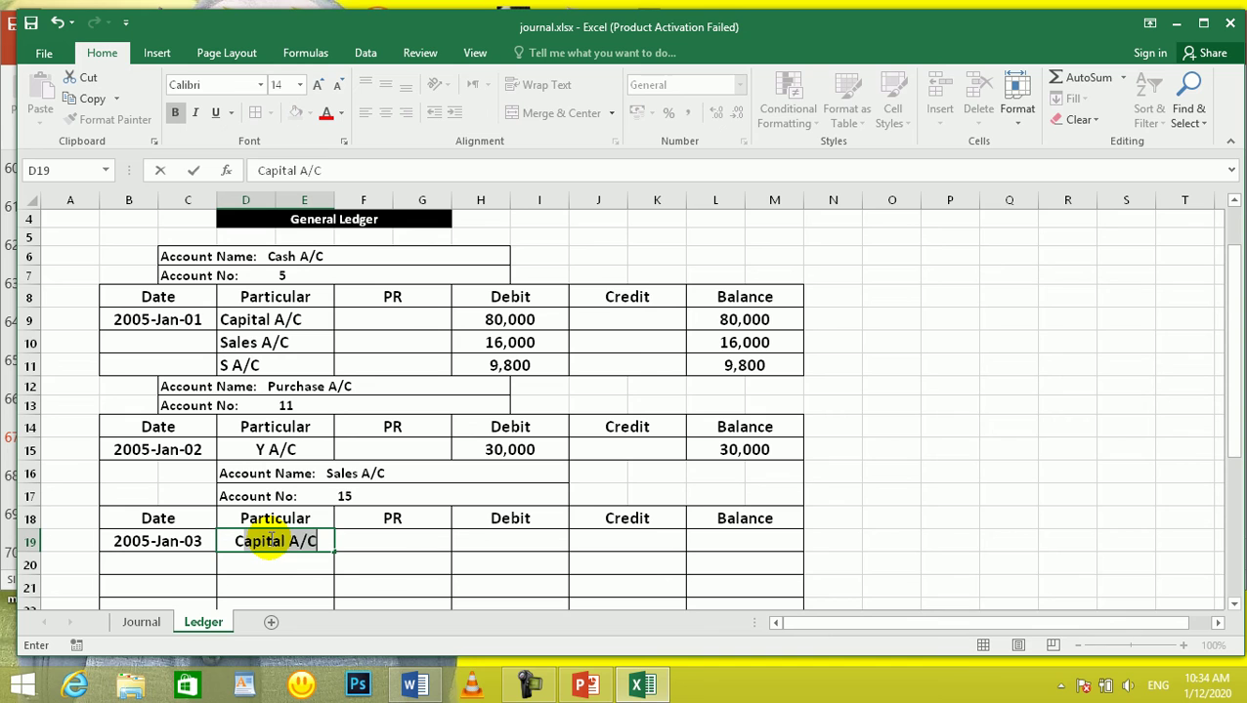
{"action": "type", "text": "ash A"}
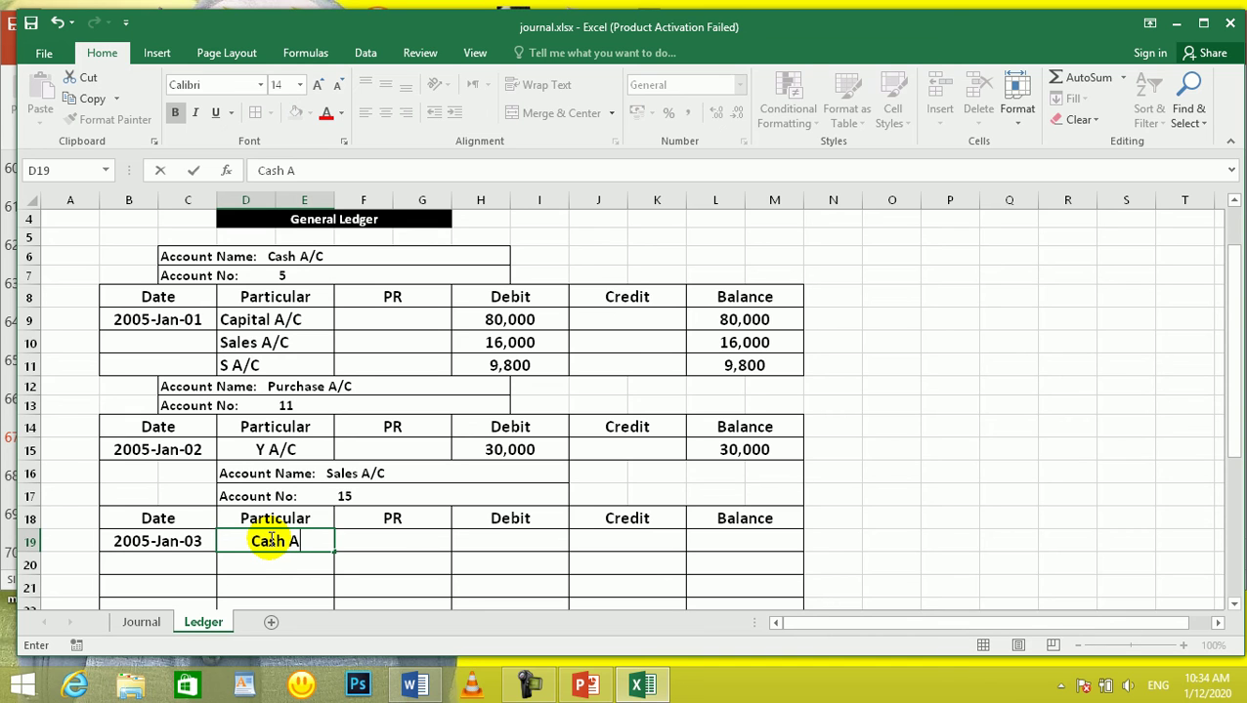
{"action": "type", "text": "/C"}
{"action": "key", "text": "Tab"}
{"action": "key", "text": "Tab"}
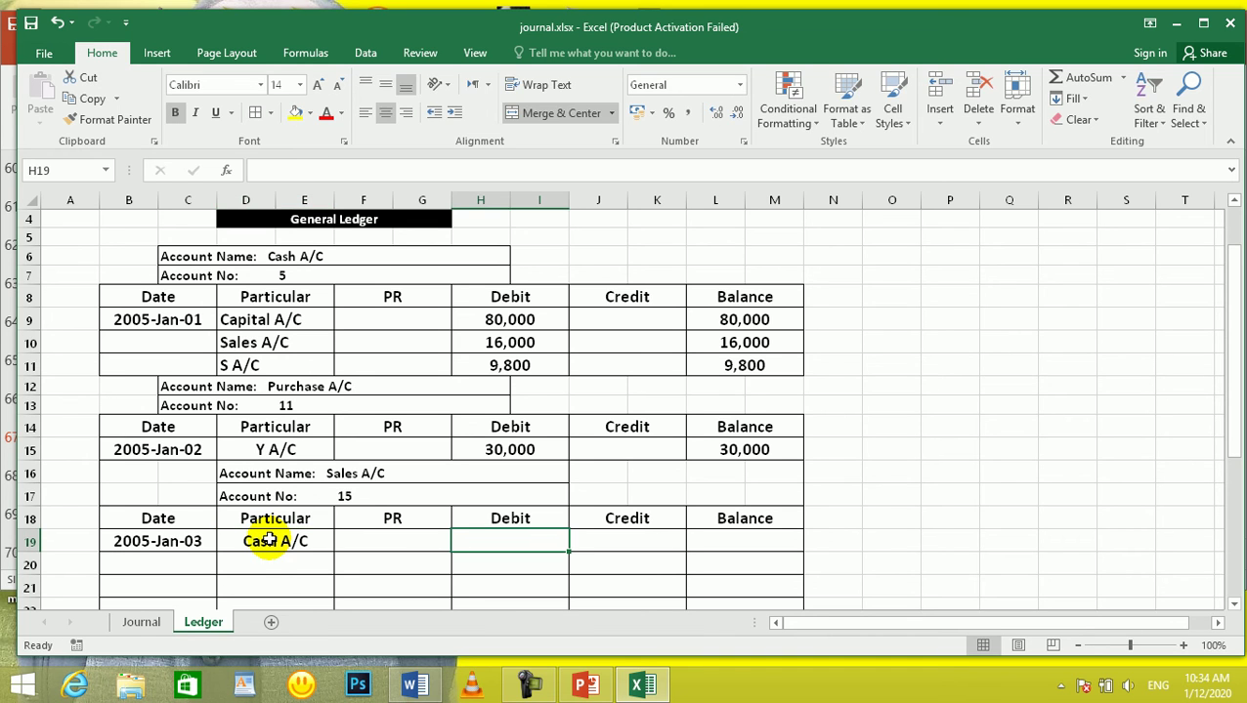
Enter the debit amount for the Cash A/C row of the Sales A/C ledger in H19
{"action": "type", "text": "1"}
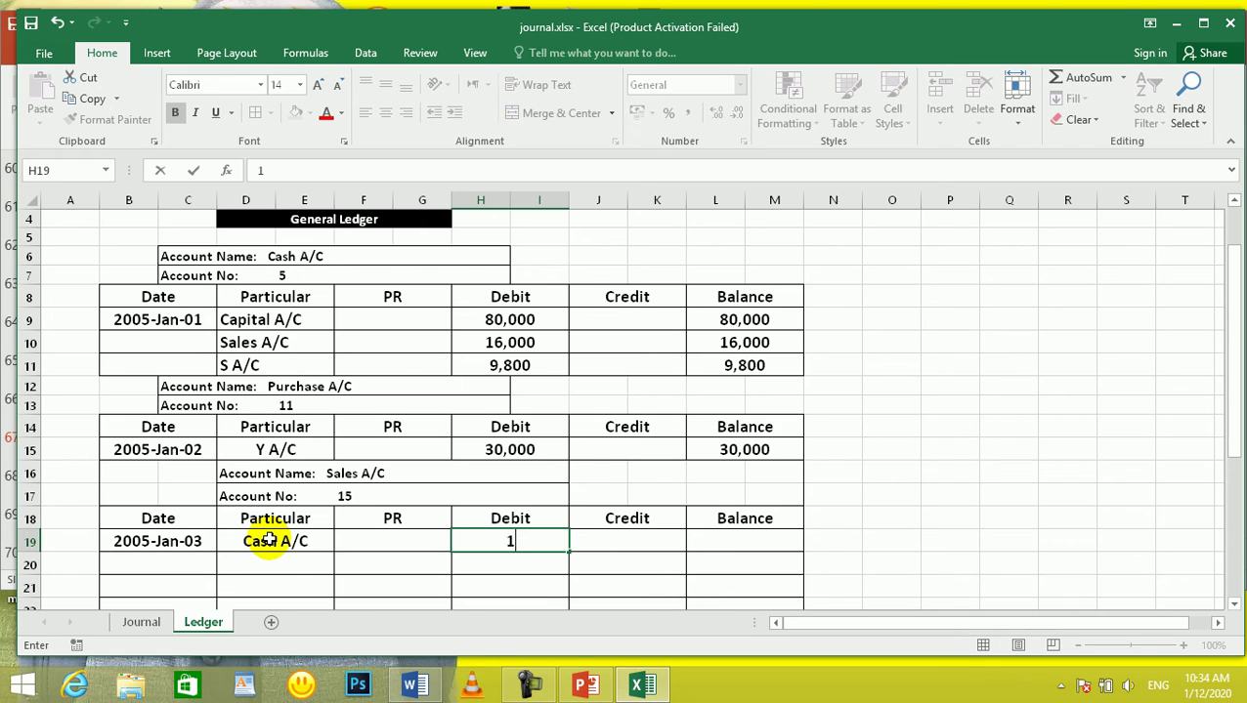
In the Sales A/C ledger, enter 10,000 as the Cash A/C debit and add an S A/C row with a 16,000 debit
{"action": "type", "text": "0,000"}
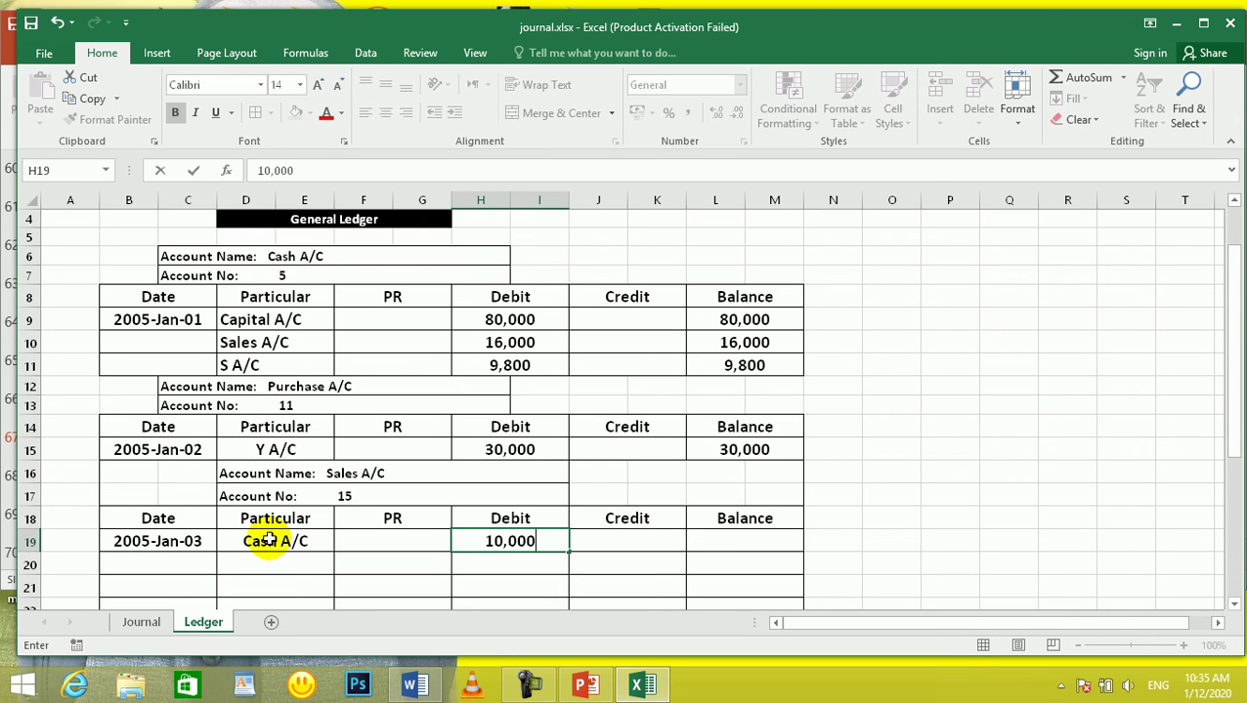
{"action": "key", "text": "Return"}
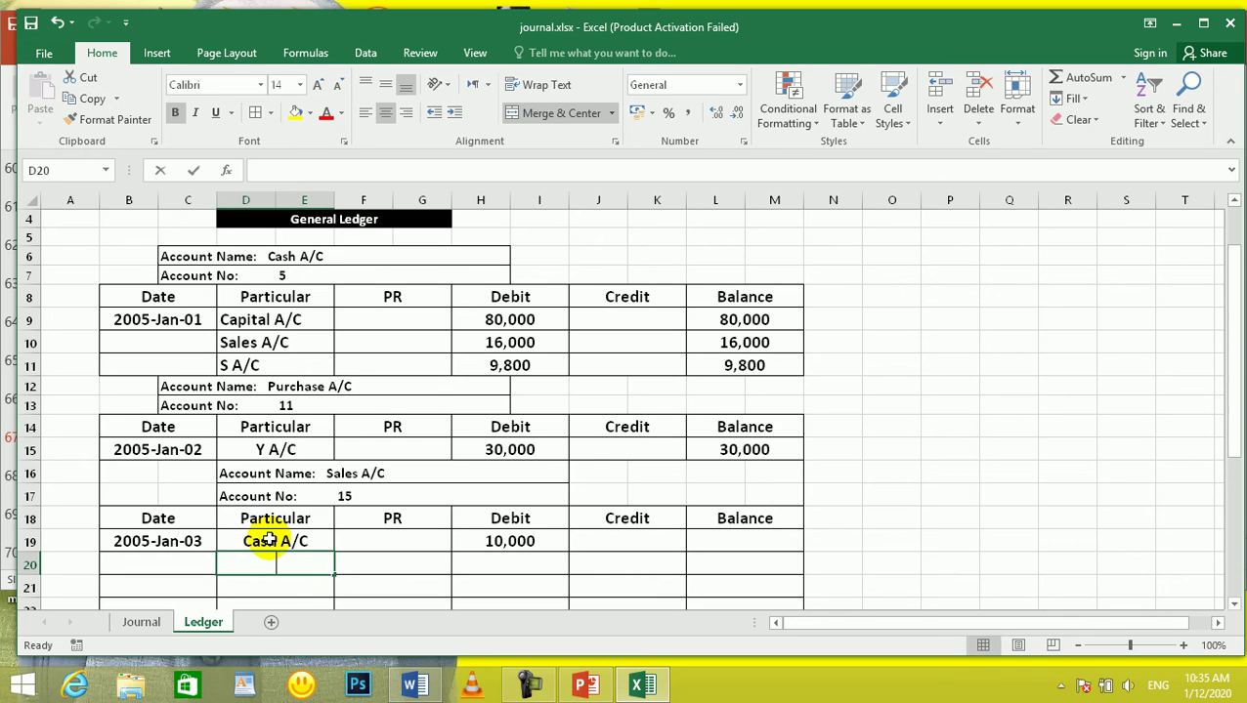
{"action": "type", "text": "S"}
{"action": "key", "text": "Tab"}
{"action": "key", "text": "Tab"}
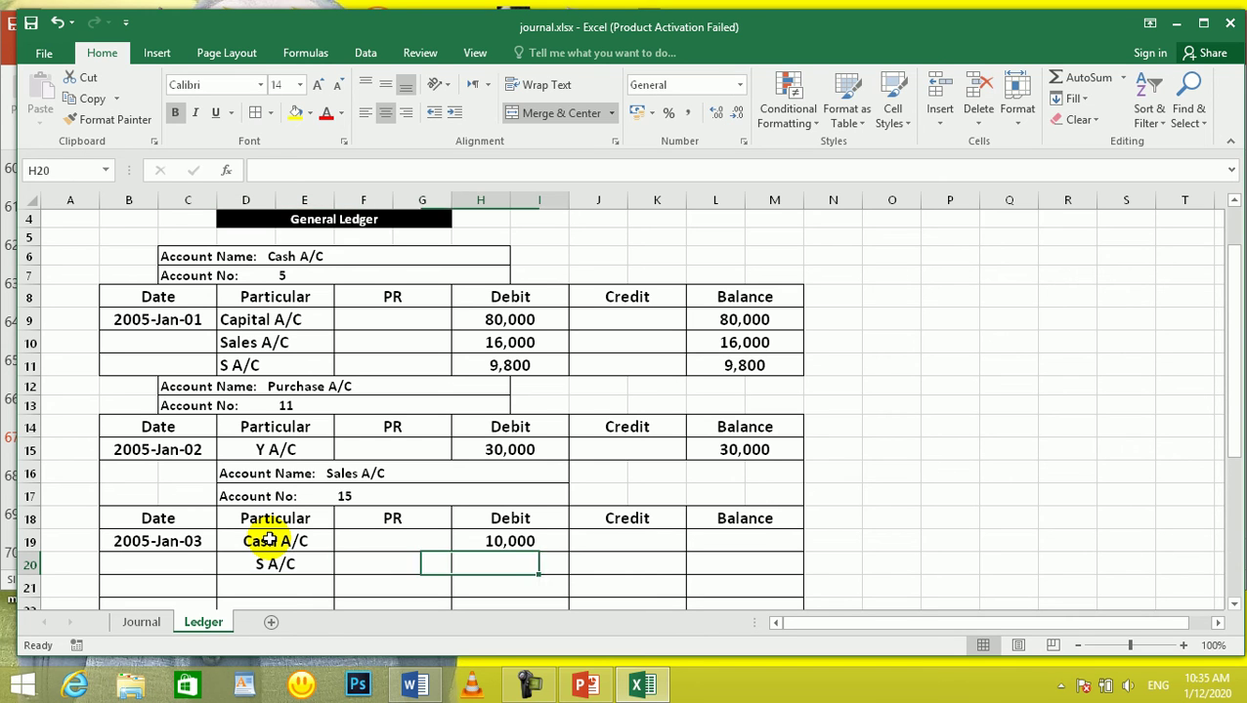
{"action": "type", "text": "1"}
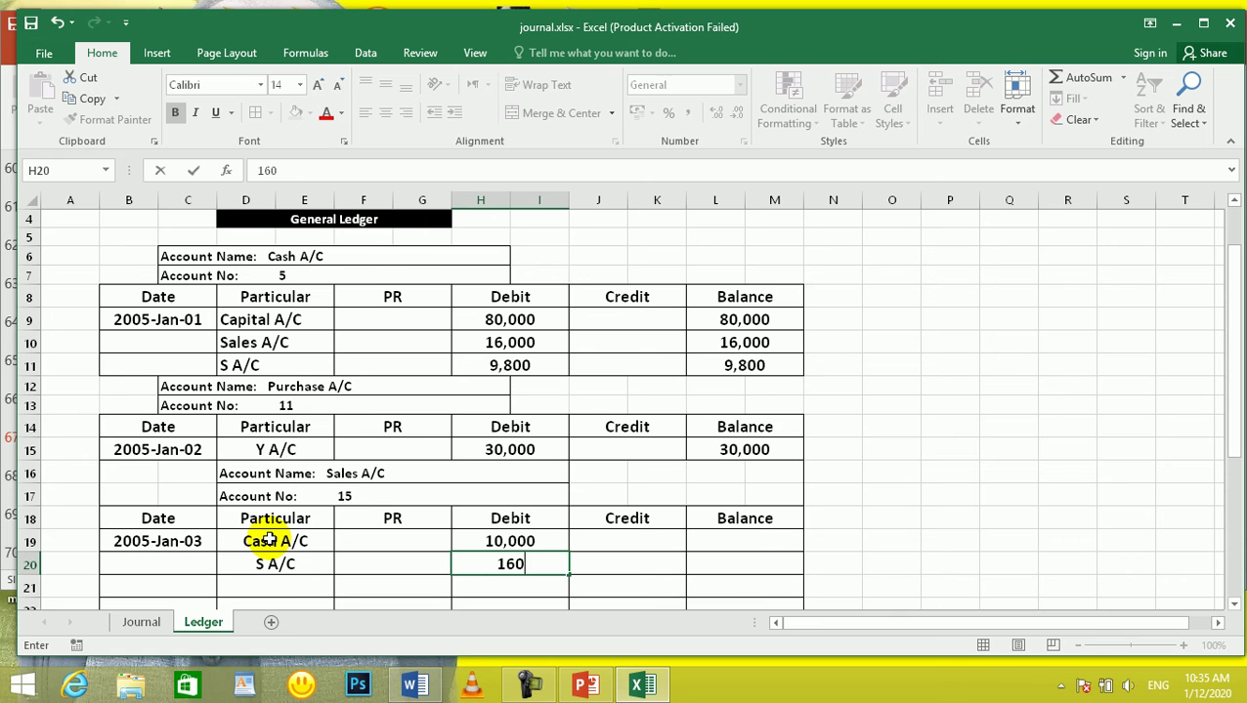
{"action": "type", "text": "6,000"}
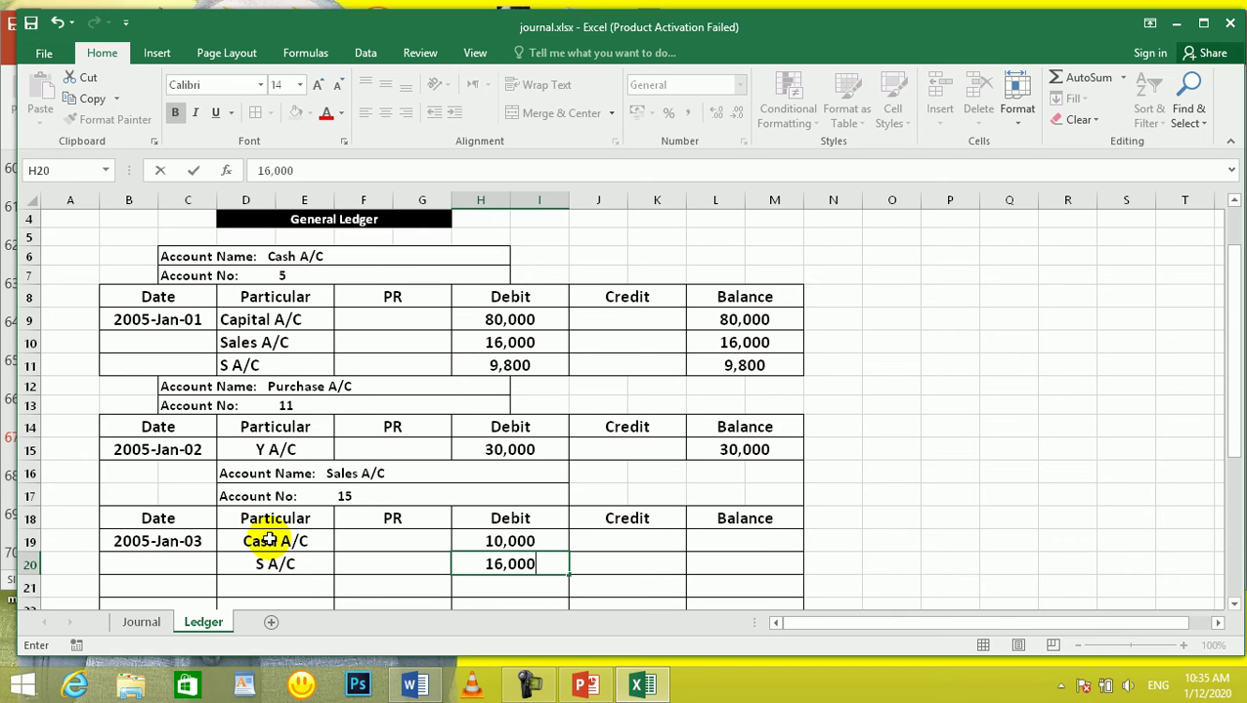
{"action": "key", "text": "Return"}
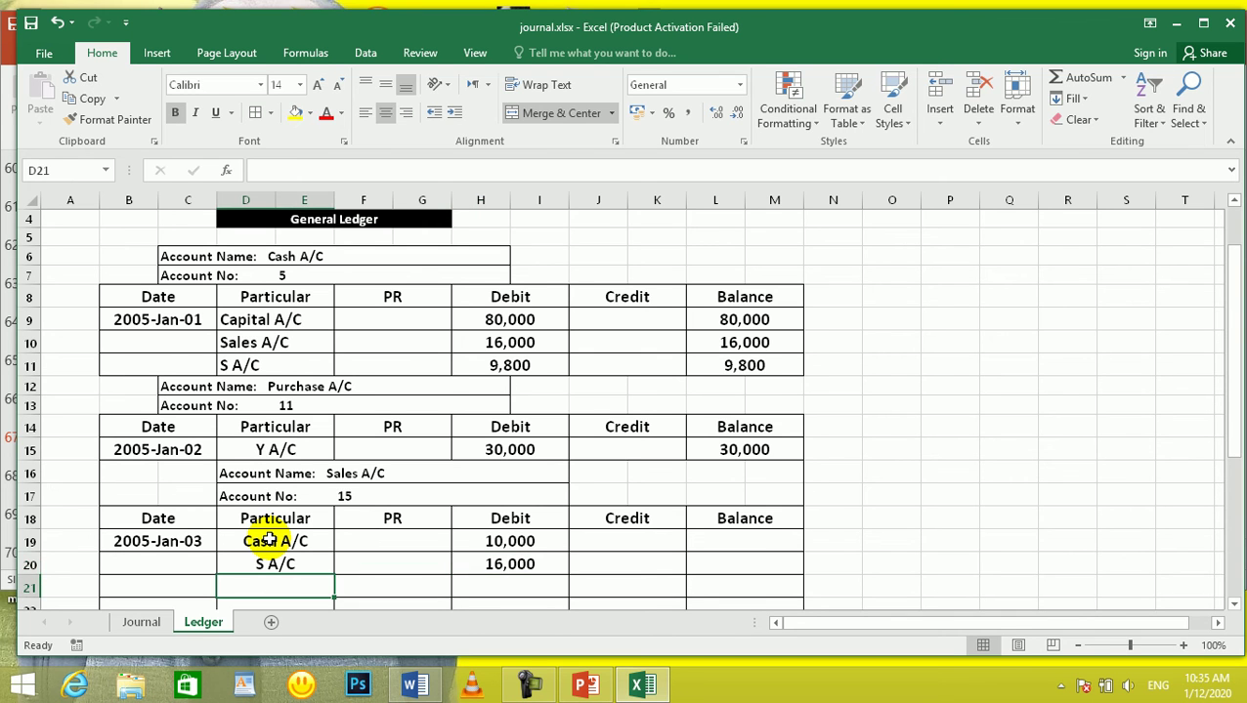
Check the sales entries in the journal and clear the Cash A/C and S A/C debit amounts in the Sales A/C ledger
{"action": "left_click", "coordinate": [146, 622]}
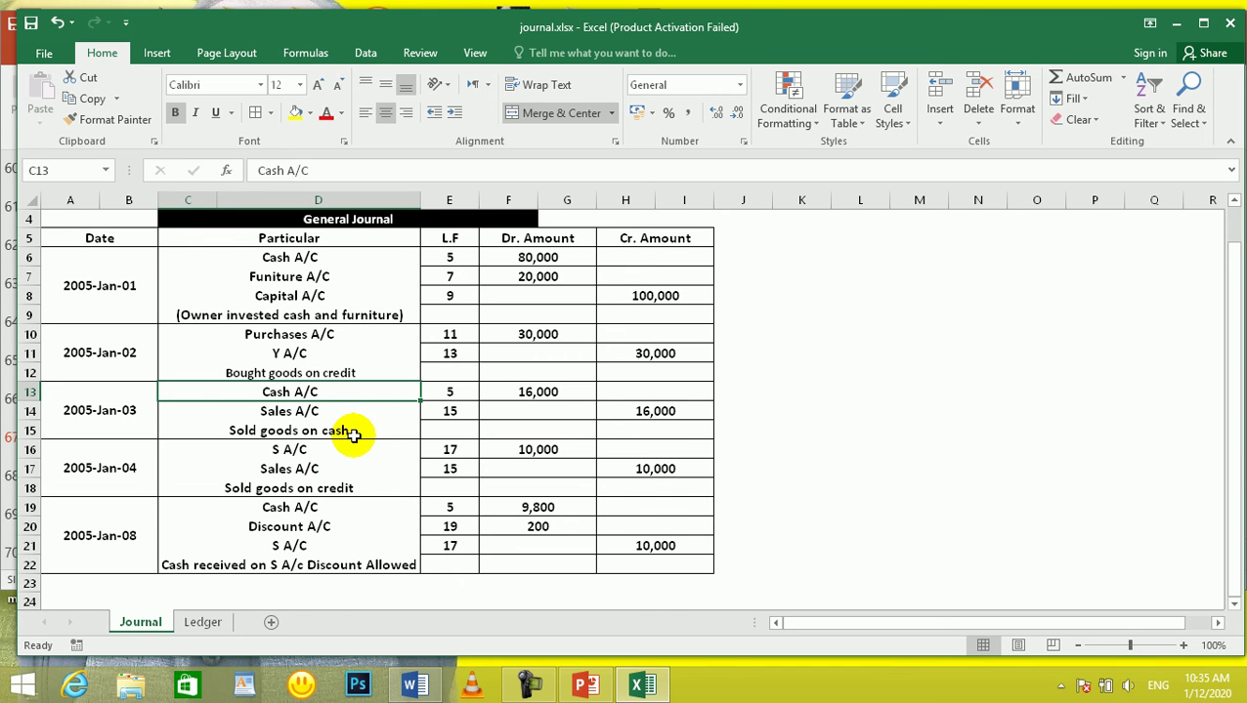
{"action": "left_click", "coordinate": [202, 622]}
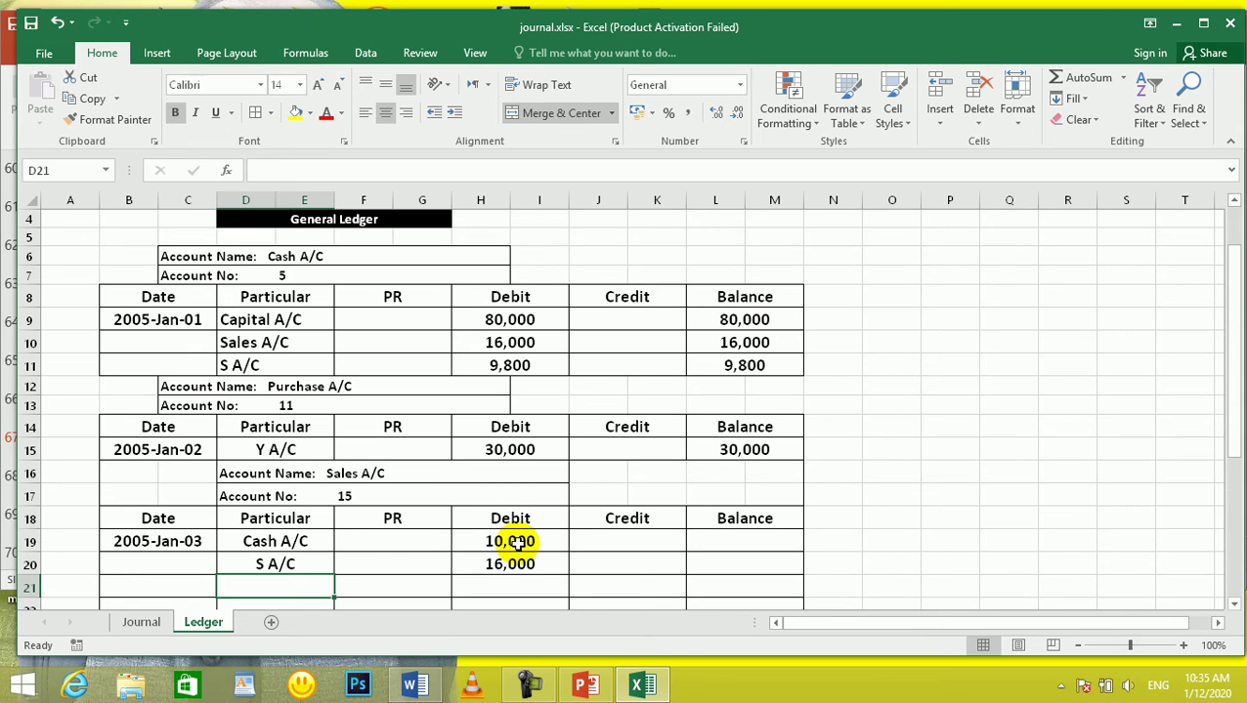
{"action": "left_click", "coordinate": [526, 543]}
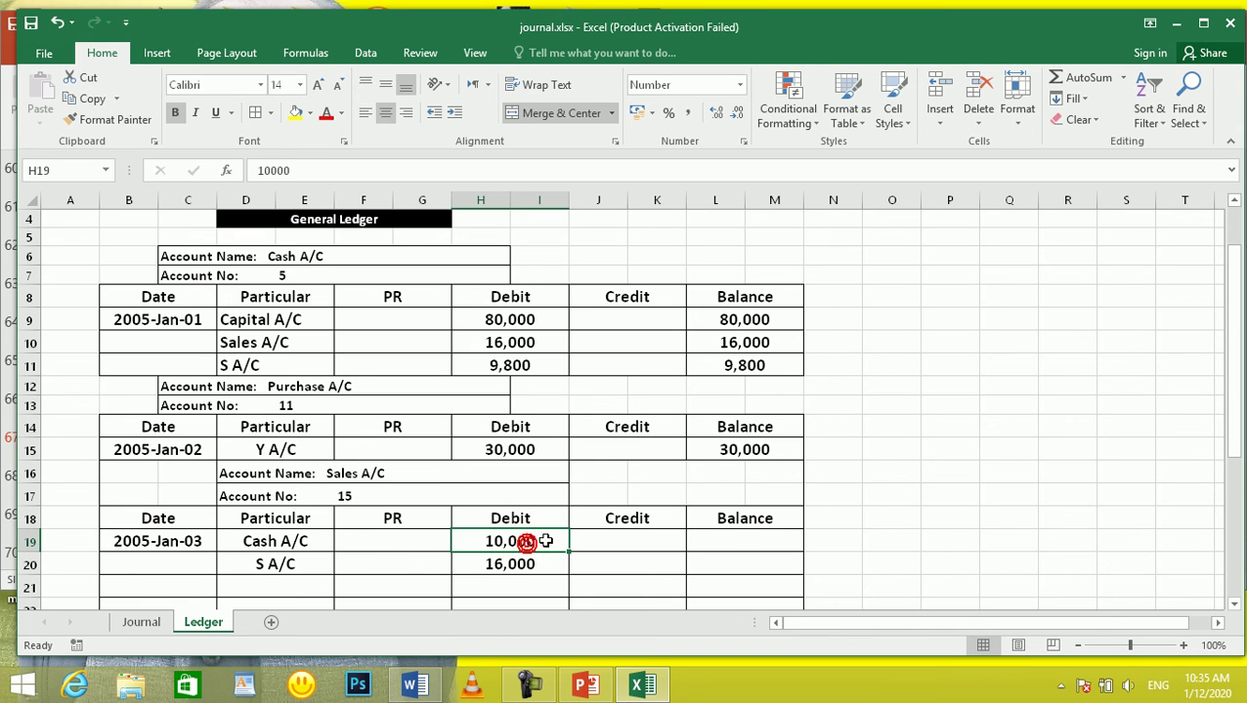
{"action": "double_click", "coordinate": [537, 542]}
{"action": "double_click", "coordinate": [543, 541]}
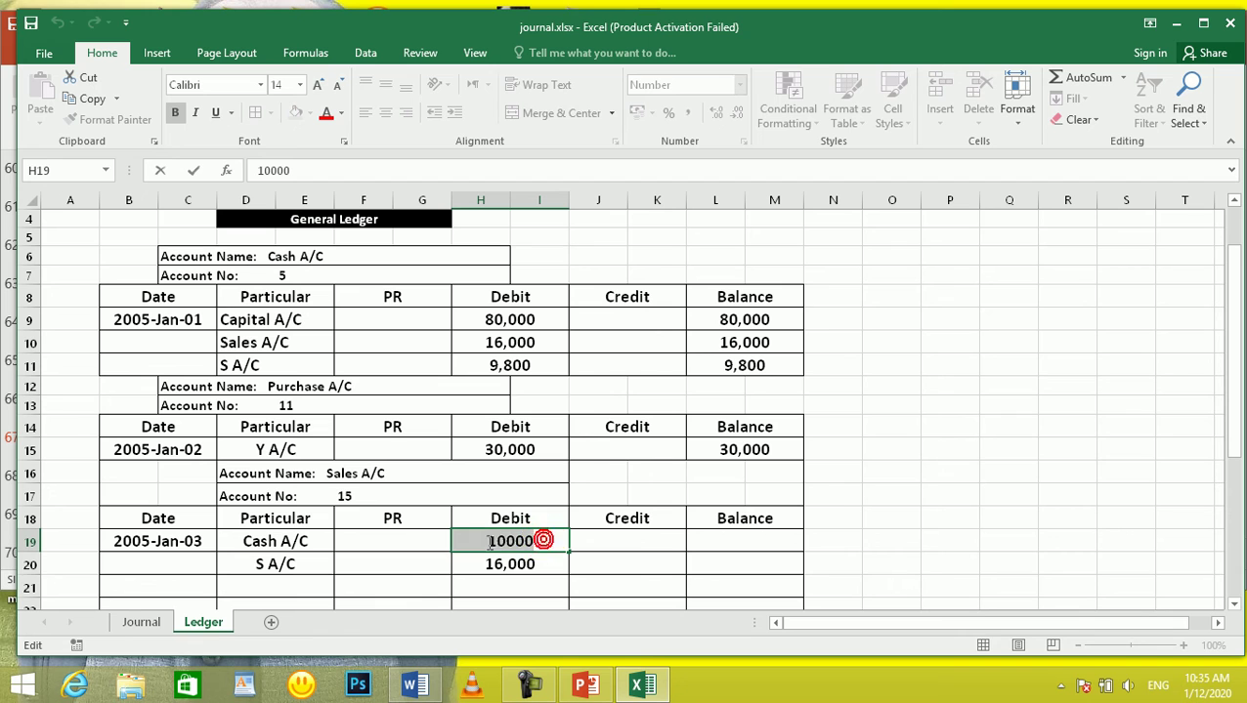
{"action": "left_click", "coordinate": [508, 565]}
{"action": "left_click_drag", "start_coordinate": [508, 564], "coordinate": [503, 540]}
{"action": "key", "text": "Delete"}
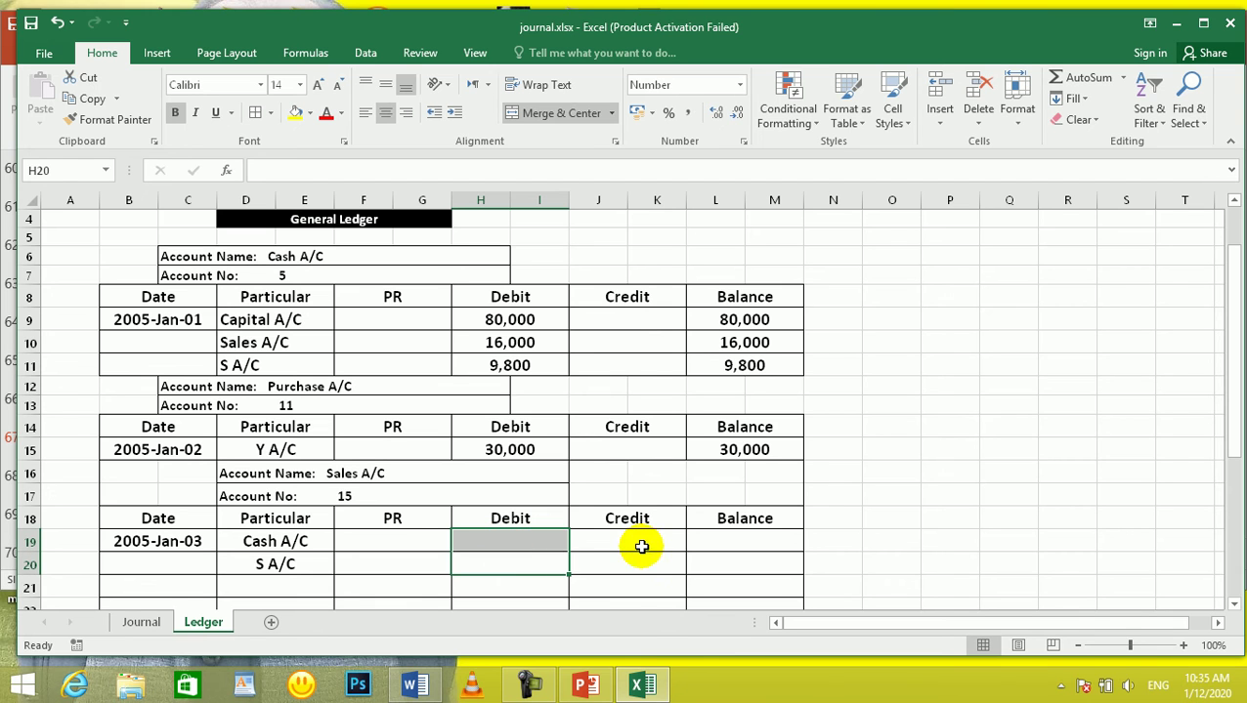
Enter credits of 16,000 for Cash A/C and 10,000 for S A/C in the Sales A/C ledger
{"action": "left_click", "coordinate": [635, 547]}
{"action": "type", "text": "1"}
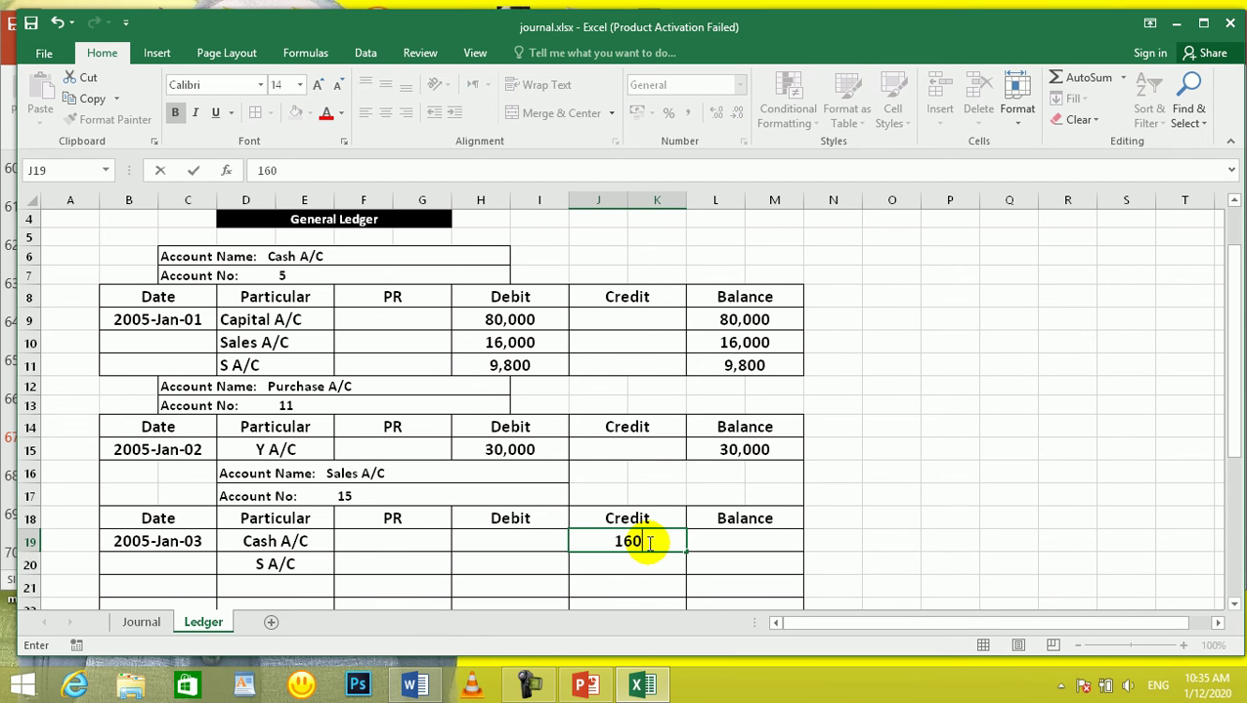
{"action": "type", "text": "6,000"}
{"action": "key", "text": "Return"}
{"action": "type", "text": "10"}
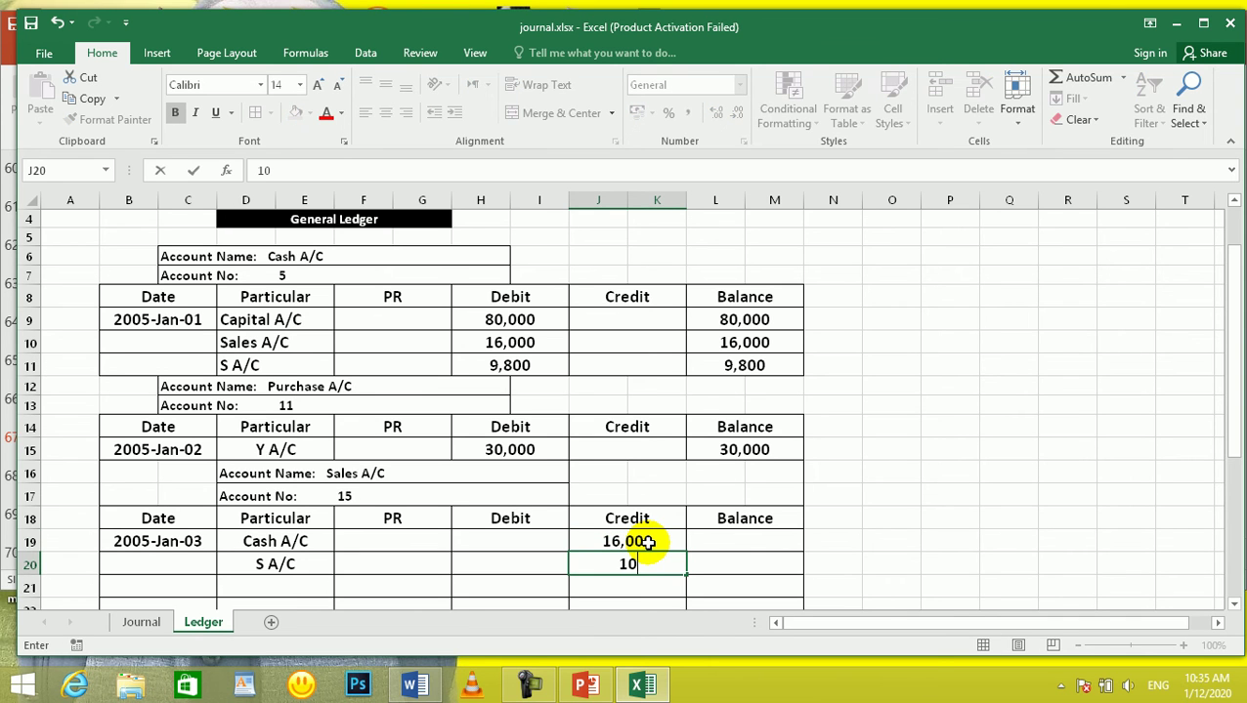
{"action": "type", "text": ",000"}
{"action": "key", "text": "Return"}
Calculate the Cash A/C row's balance in L19 as credit minus debit with =J19-H19
{"action": "left_click", "coordinate": [753, 543]}
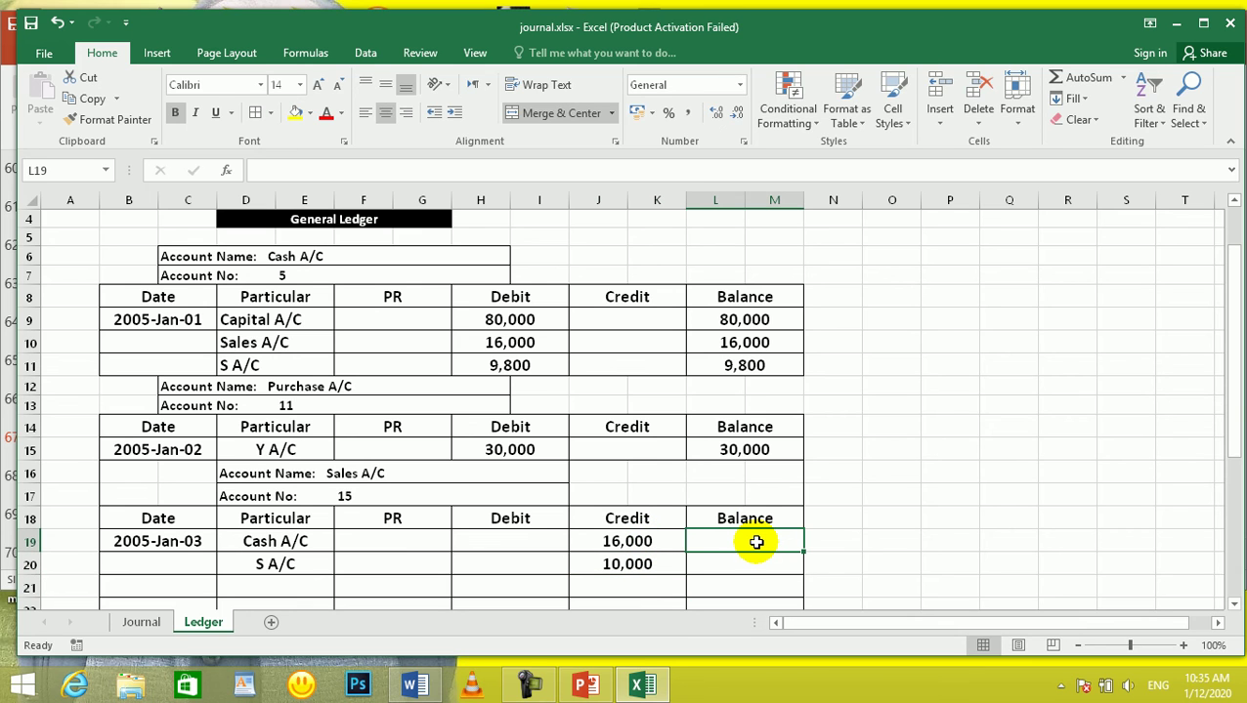
{"action": "type", "text": "="}
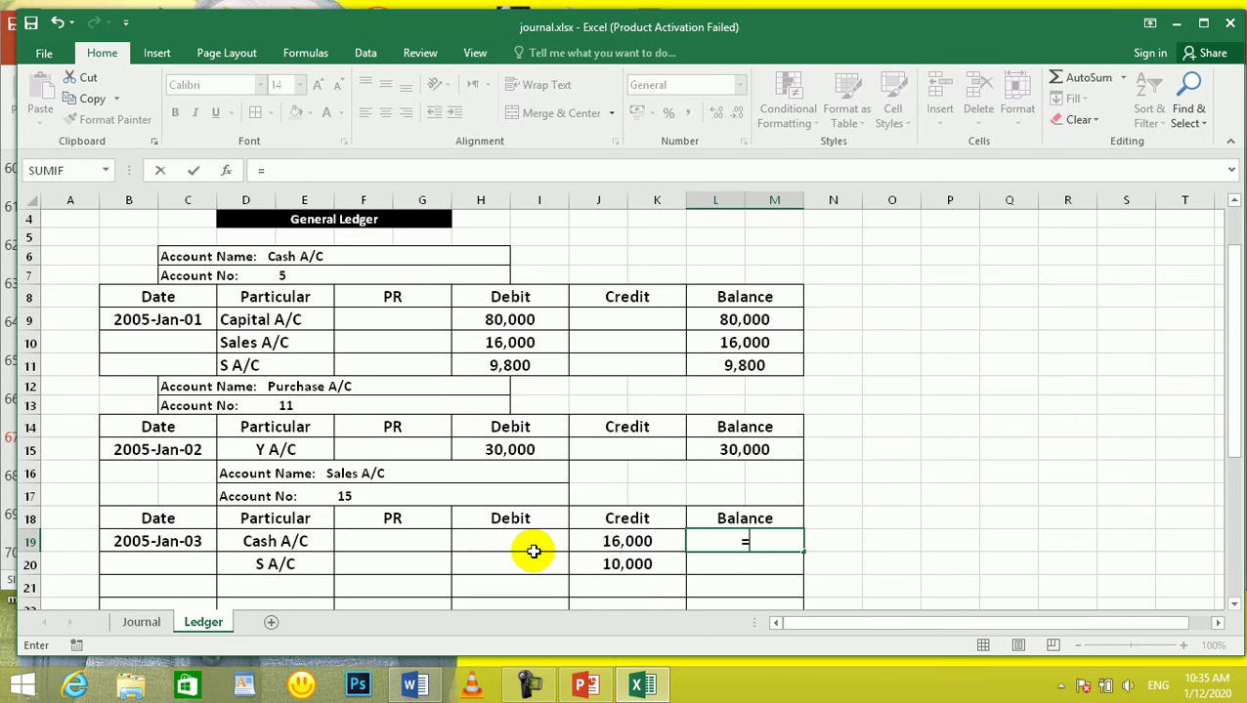
{"action": "left_click", "coordinate": [625, 542]}
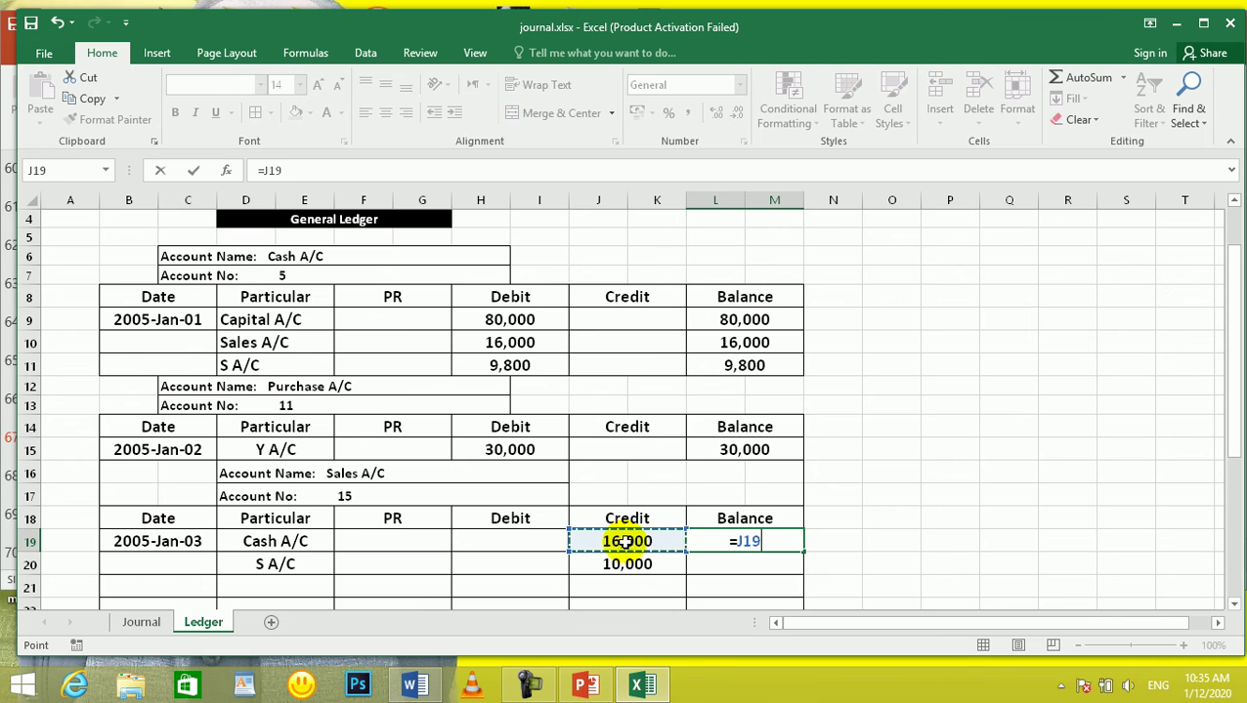
{"action": "type", "text": "-"}
{"action": "left_click", "coordinate": [528, 540]}
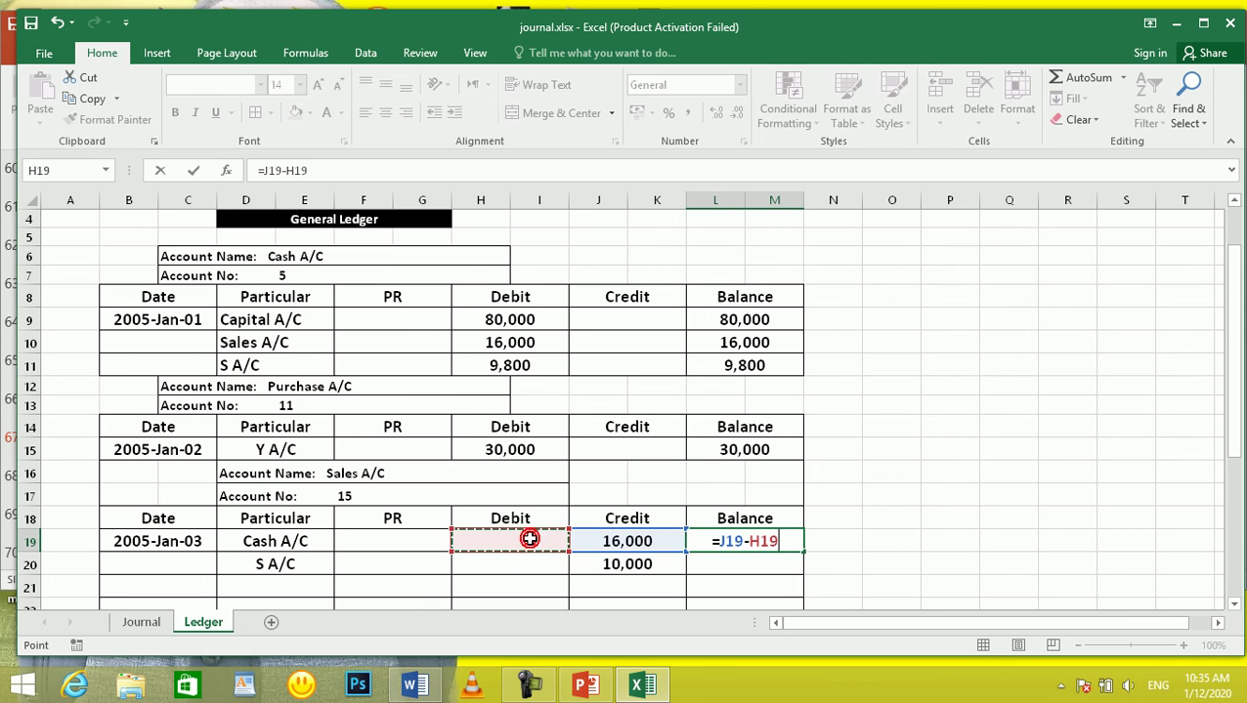
{"action": "key", "text": "Return"}
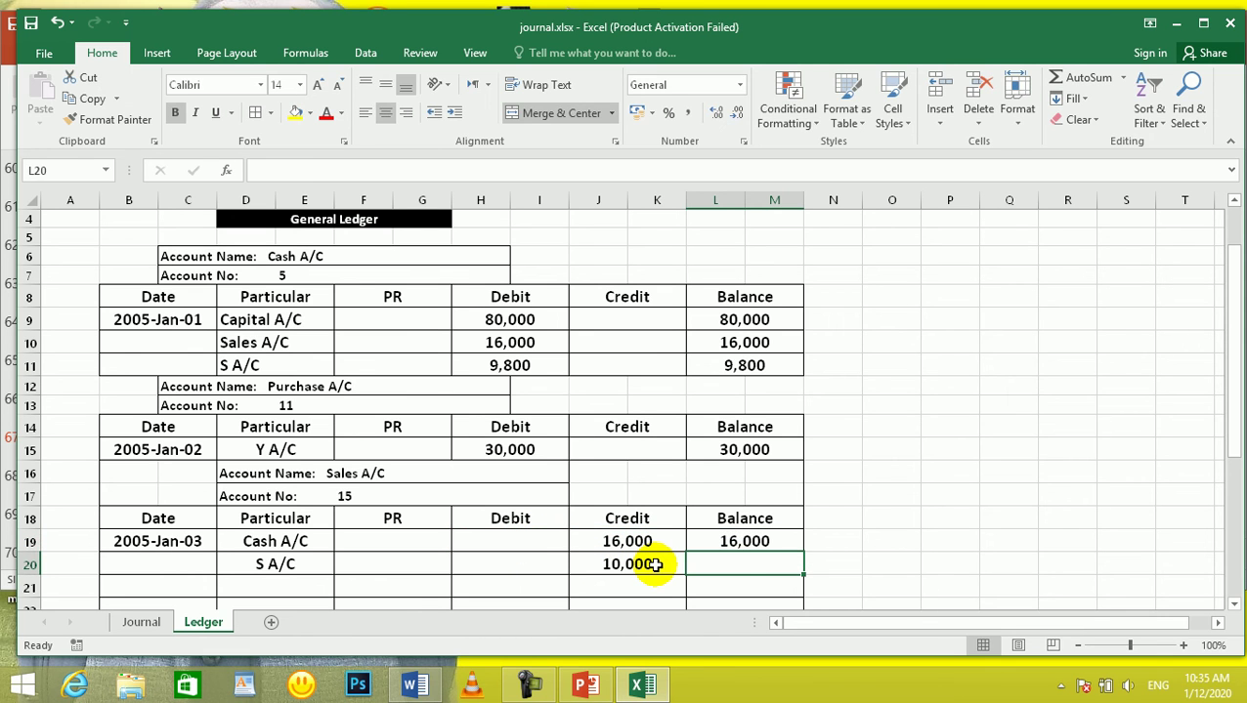
Calculate the S A/C row's balance in L20 by subtracting the debit in H20 from the credit in J20
{"action": "type", "text": "="}
{"action": "left_click", "coordinate": [631, 565]}
{"action": "type", "text": "-"}
{"action": "left_click", "coordinate": [517, 565]}
{"action": "key", "text": "Return"}
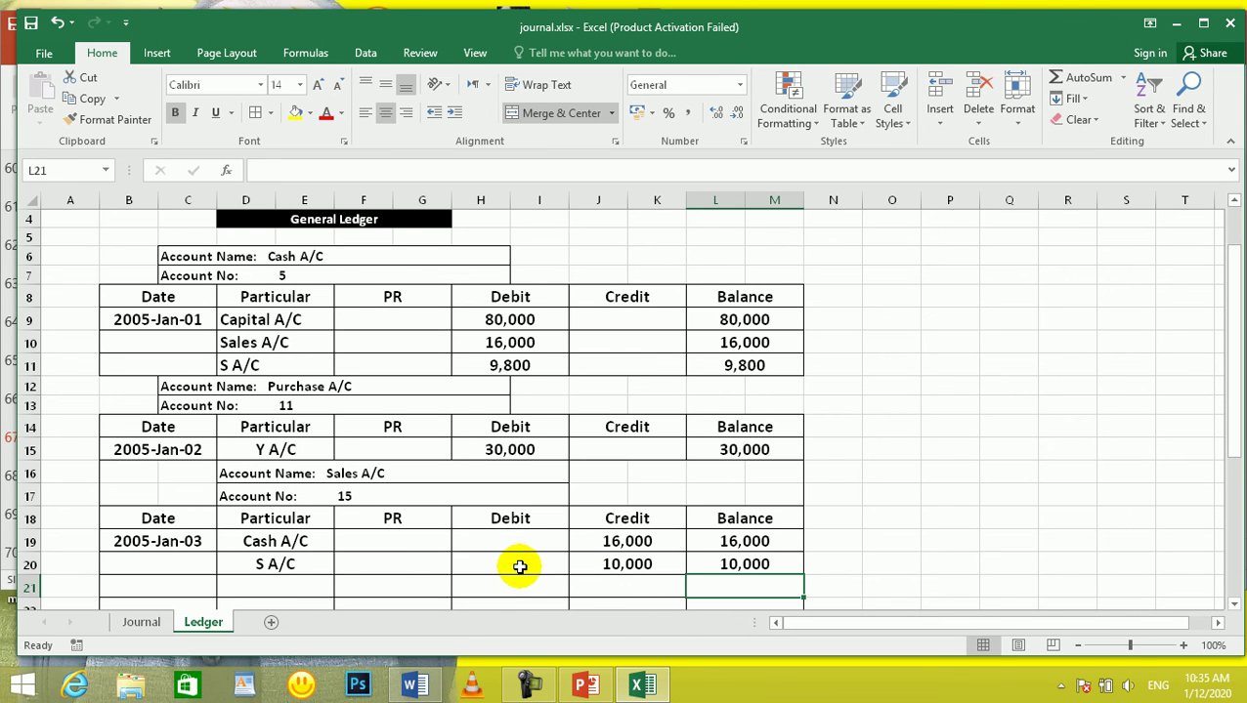
Review the journal's Particular entries against the Cash, Purchase and Sales accounts already posted in the ledger
{"action": "scroll", "coordinate": [505, 550], "scroll_direction": "down", "scroll_amount": 2}
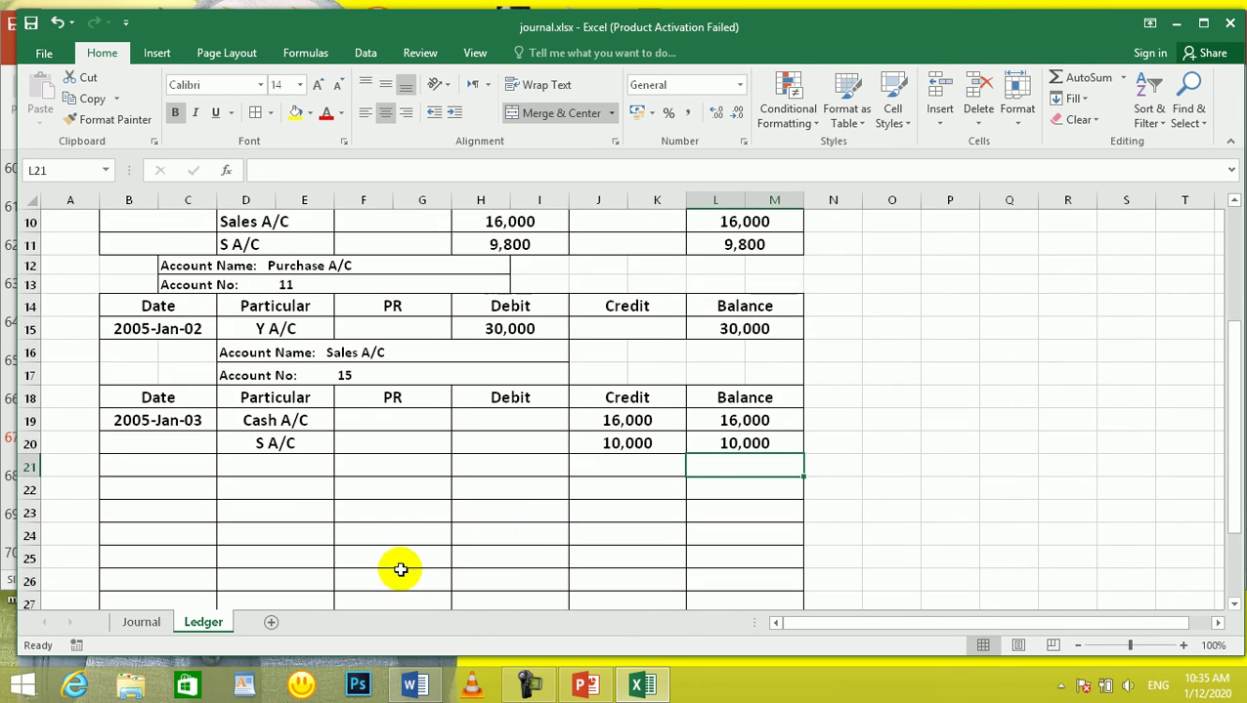
{"action": "left_click", "coordinate": [142, 622]}
{"action": "left_click", "coordinate": [256, 410]}
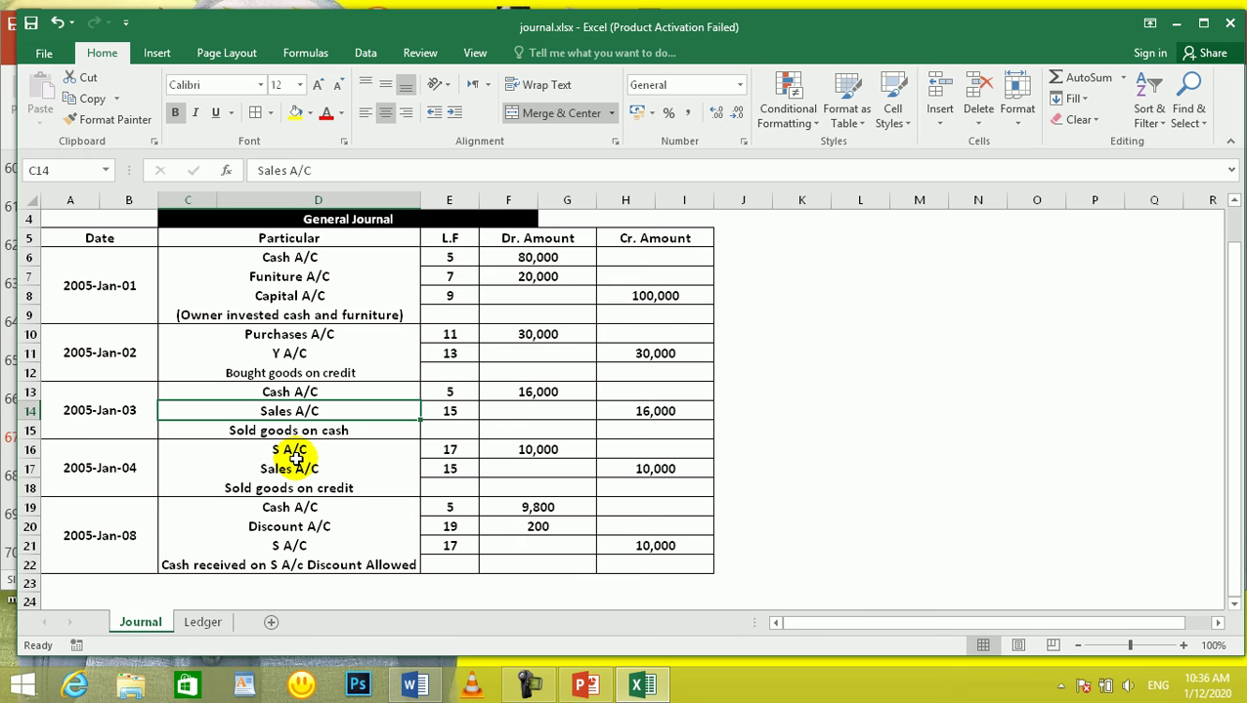
{"action": "left_click", "coordinate": [202, 623]}
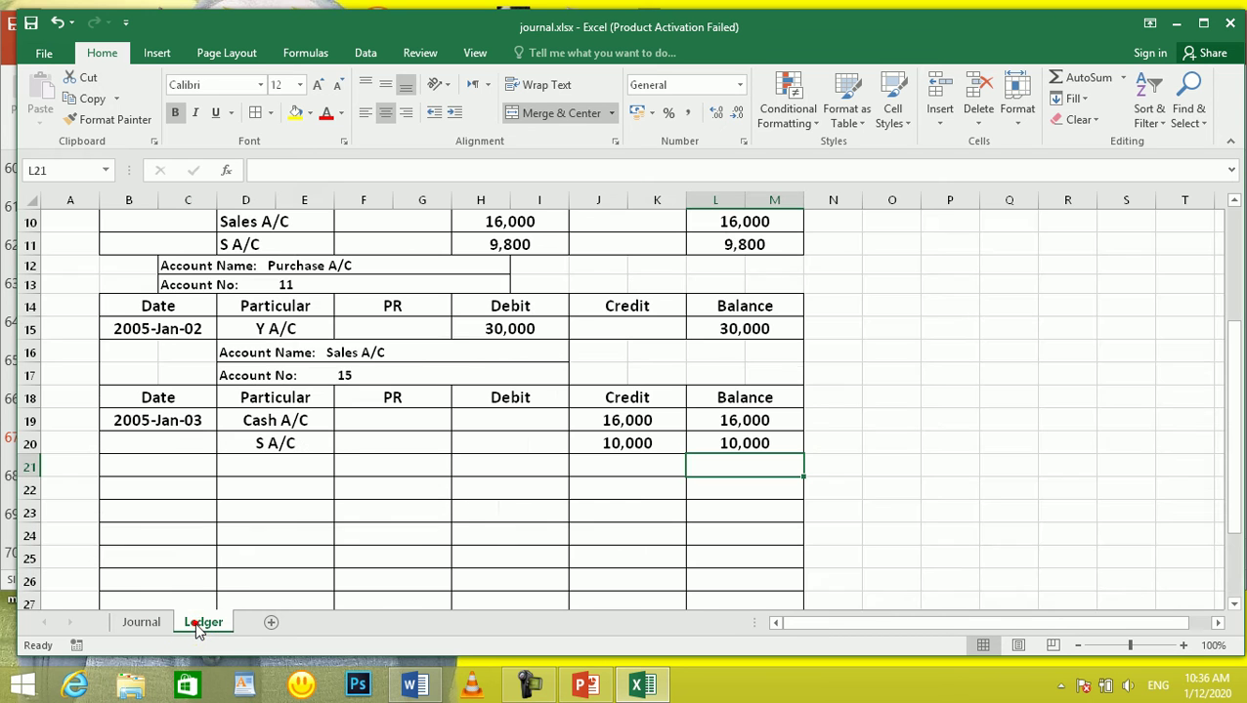
{"action": "left_click", "coordinate": [342, 486]}
{"action": "scroll", "coordinate": [394, 447], "scroll_direction": "up", "scroll_amount": 1}
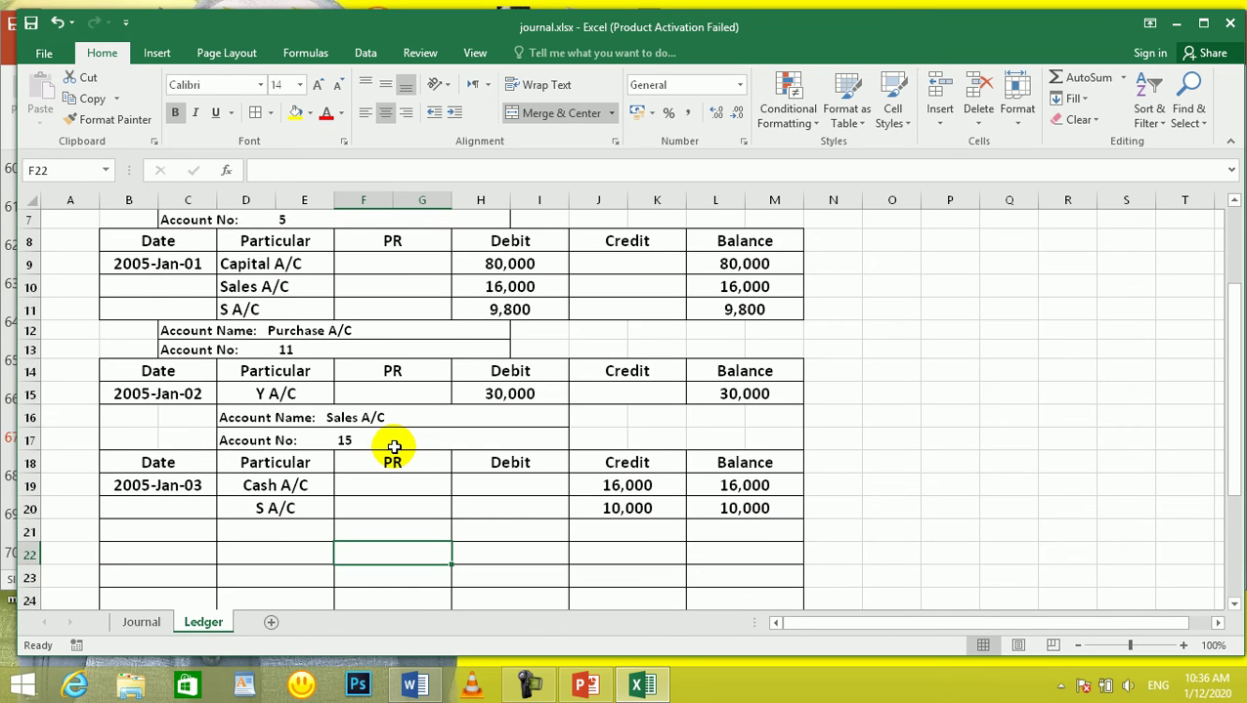
{"action": "scroll", "coordinate": [394, 447], "scroll_direction": "up", "scroll_amount": 1}
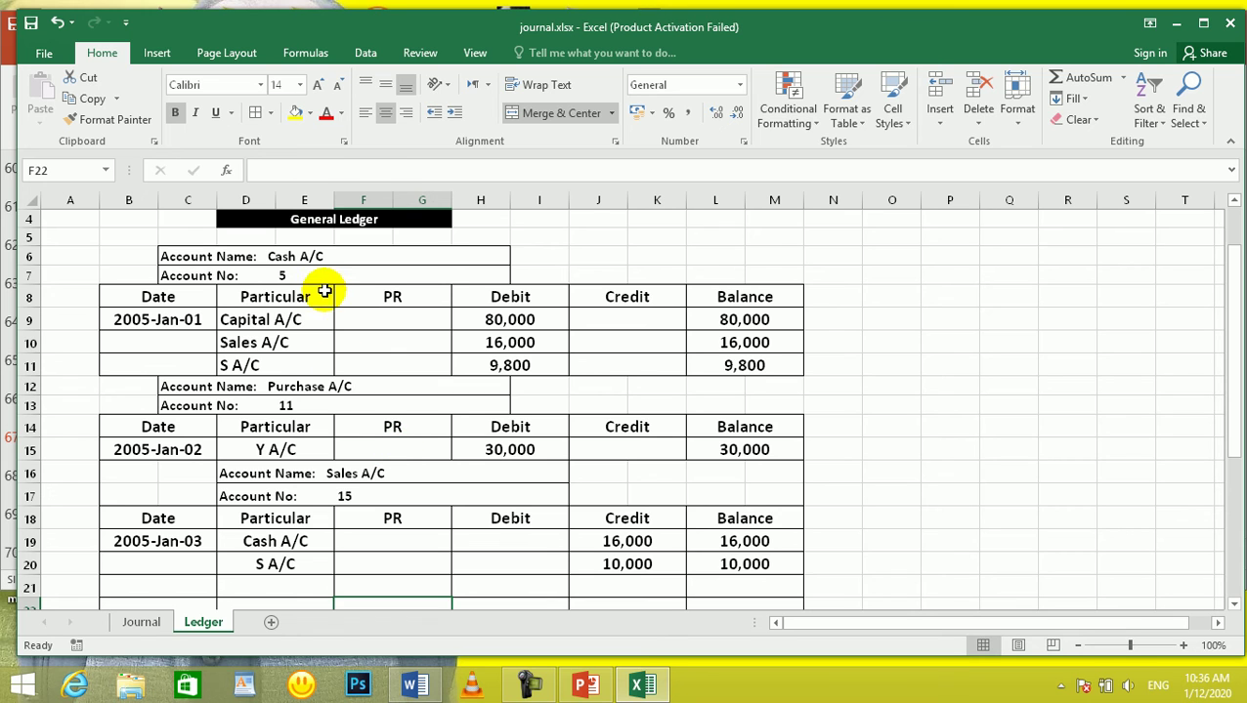
{"action": "left_click", "coordinate": [312, 256]}
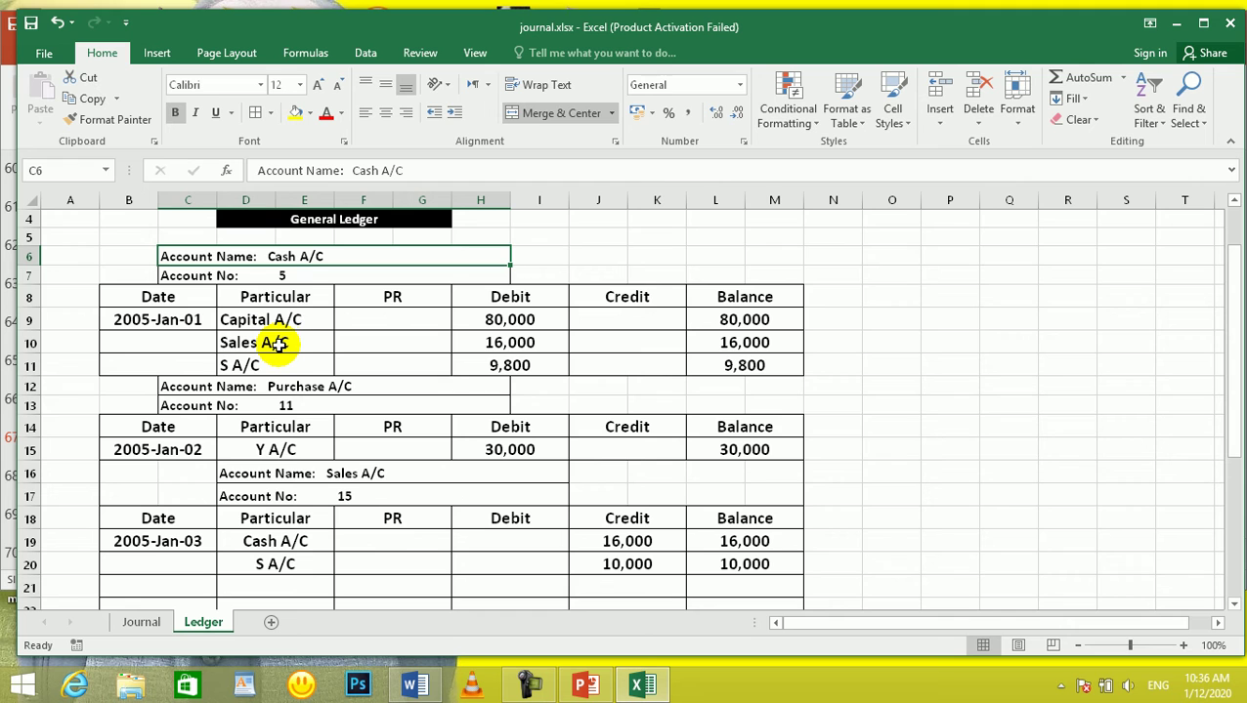
{"action": "left_click", "coordinate": [311, 387]}
{"action": "left_click", "coordinate": [349, 473]}
{"action": "left_click", "coordinate": [349, 473]}
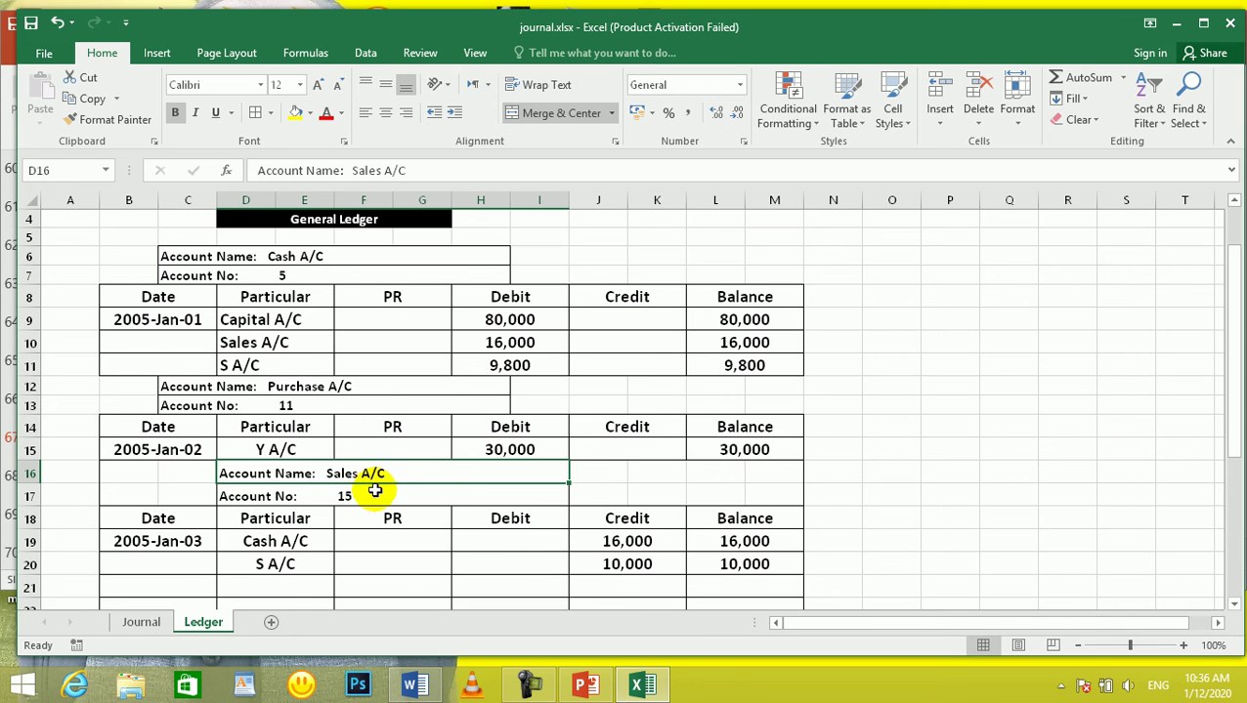
{"action": "scroll", "coordinate": [363, 472], "scroll_direction": "down", "scroll_amount": 1}
{"action": "scroll", "coordinate": [332, 406], "scroll_direction": "up", "scroll_amount": 1}
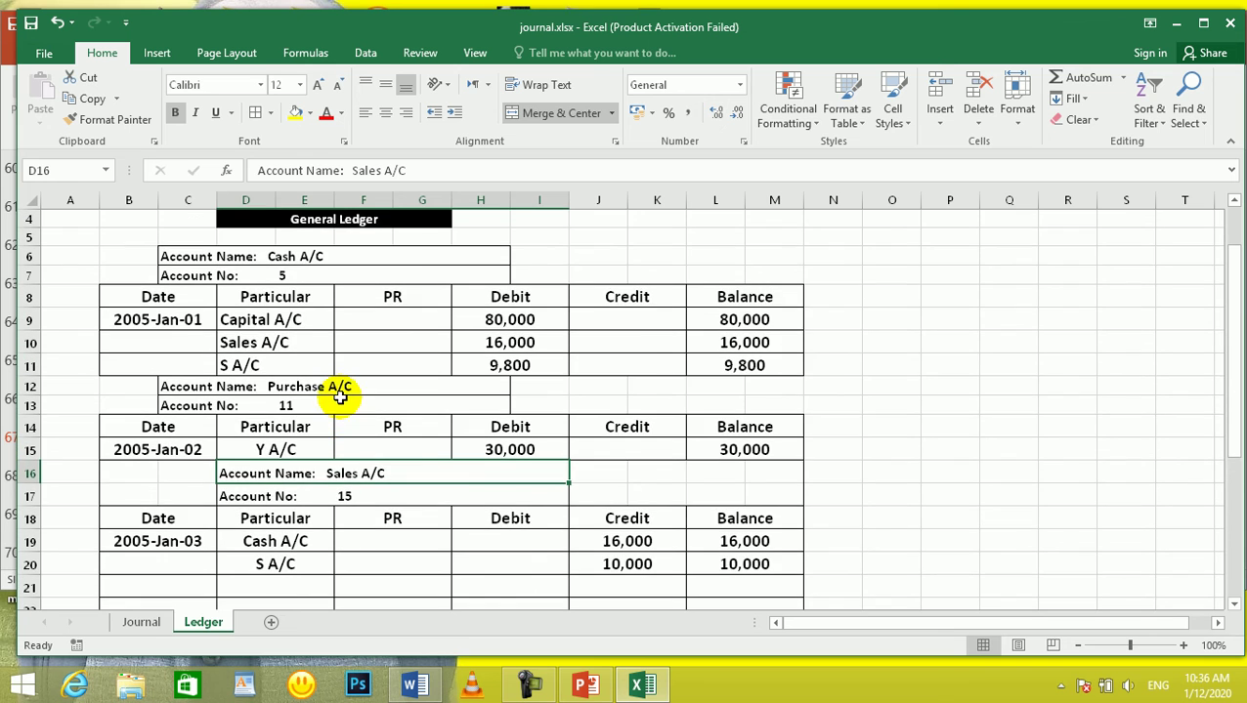
{"action": "left_click", "coordinate": [140, 622]}
{"action": "left_click_drag", "start_coordinate": [291, 257], "coordinate": [311, 545]}
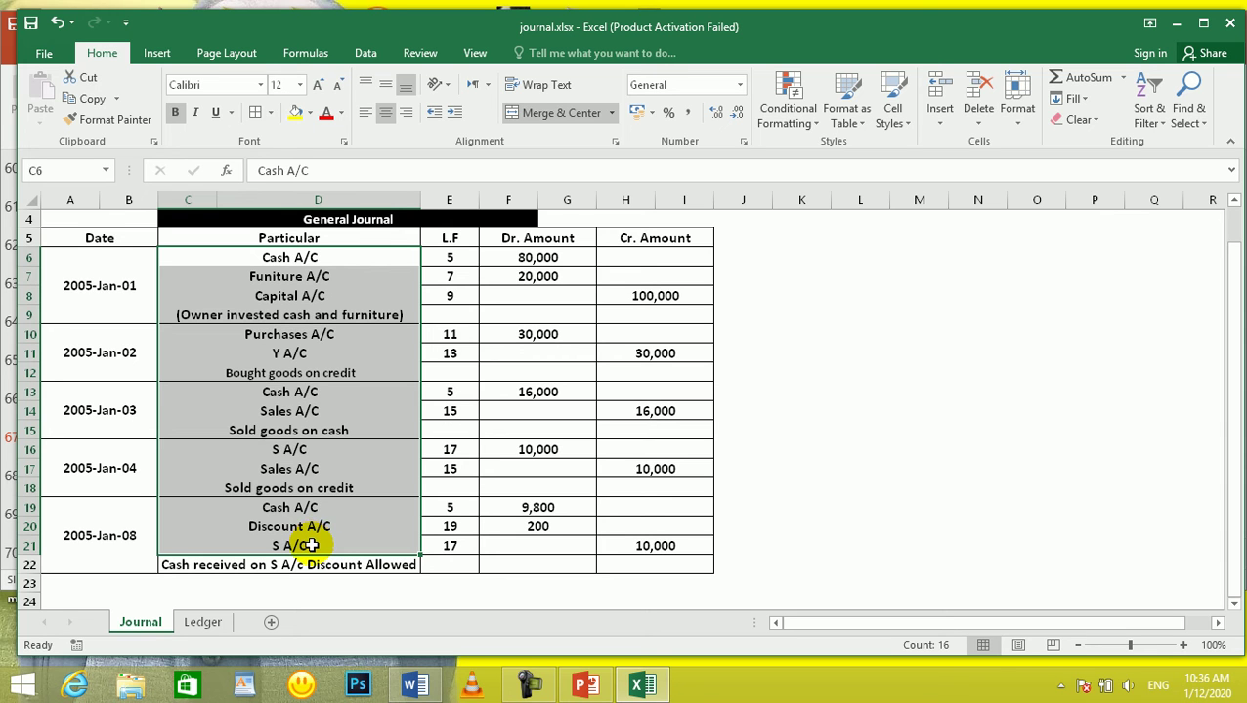
Clear all contents and formatting from B21:M22, the two rows beneath the Sales A/C table in the ledger
{"action": "left_click", "coordinate": [203, 622]}
{"action": "left_click", "coordinate": [254, 579]}
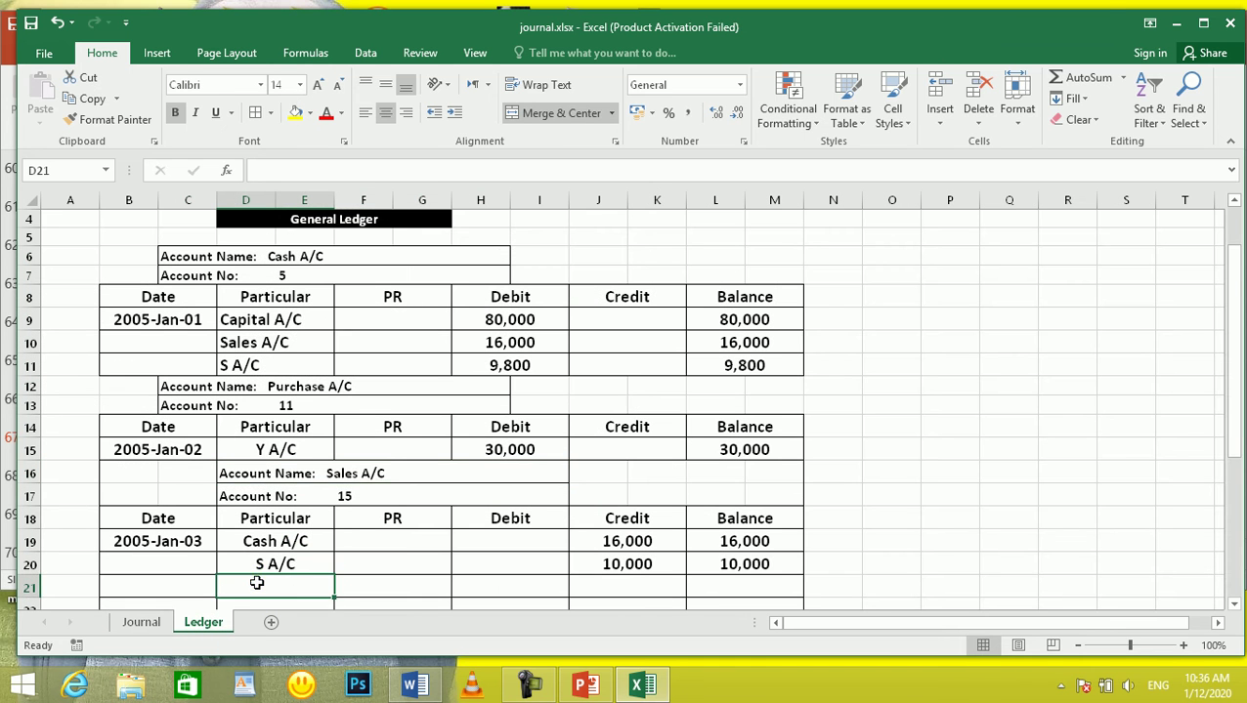
{"action": "scroll", "coordinate": [357, 491], "scroll_direction": "down", "scroll_amount": 1}
{"action": "scroll", "coordinate": [358, 491], "scroll_direction": "down", "scroll_amount": 1}
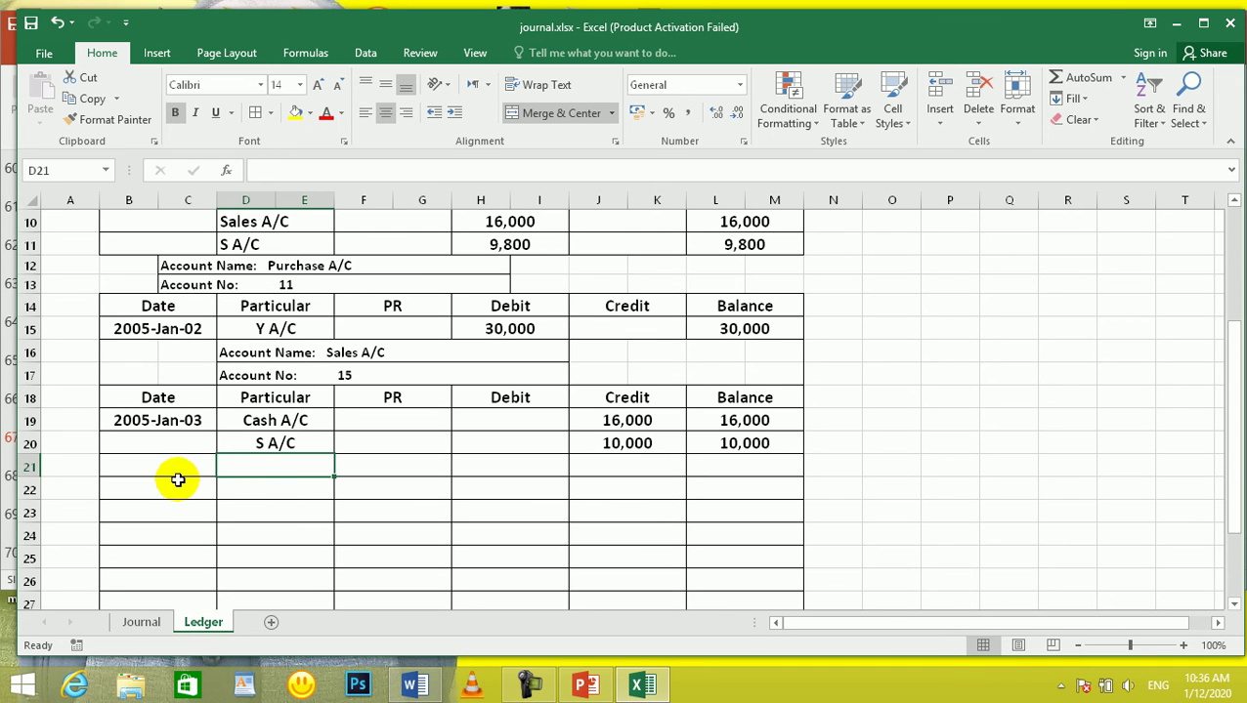
{"action": "mouse_move", "coordinate": [167, 467]}
{"action": "left_mouse_down"}
{"action": "mouse_move", "coordinate": [439, 501]}
{"action": "mouse_move", "coordinate": [774, 494]}
{"action": "left_mouse_up"}
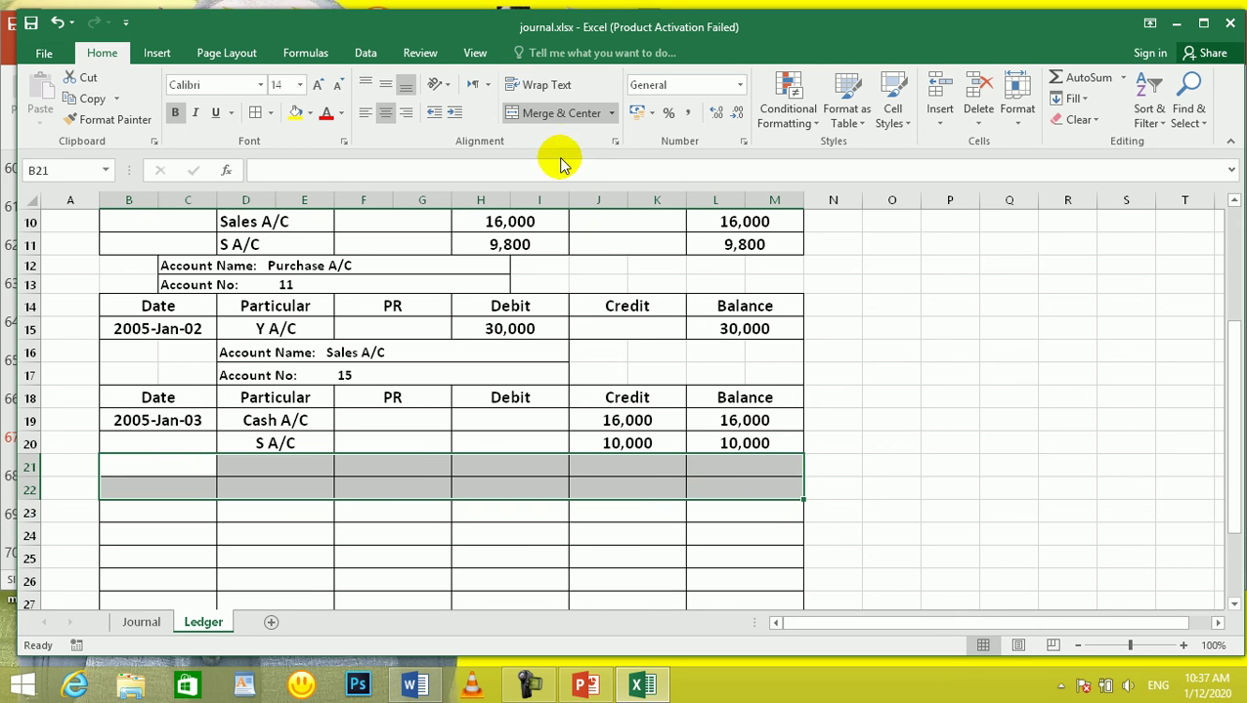
{"action": "left_click", "coordinate": [613, 114]}
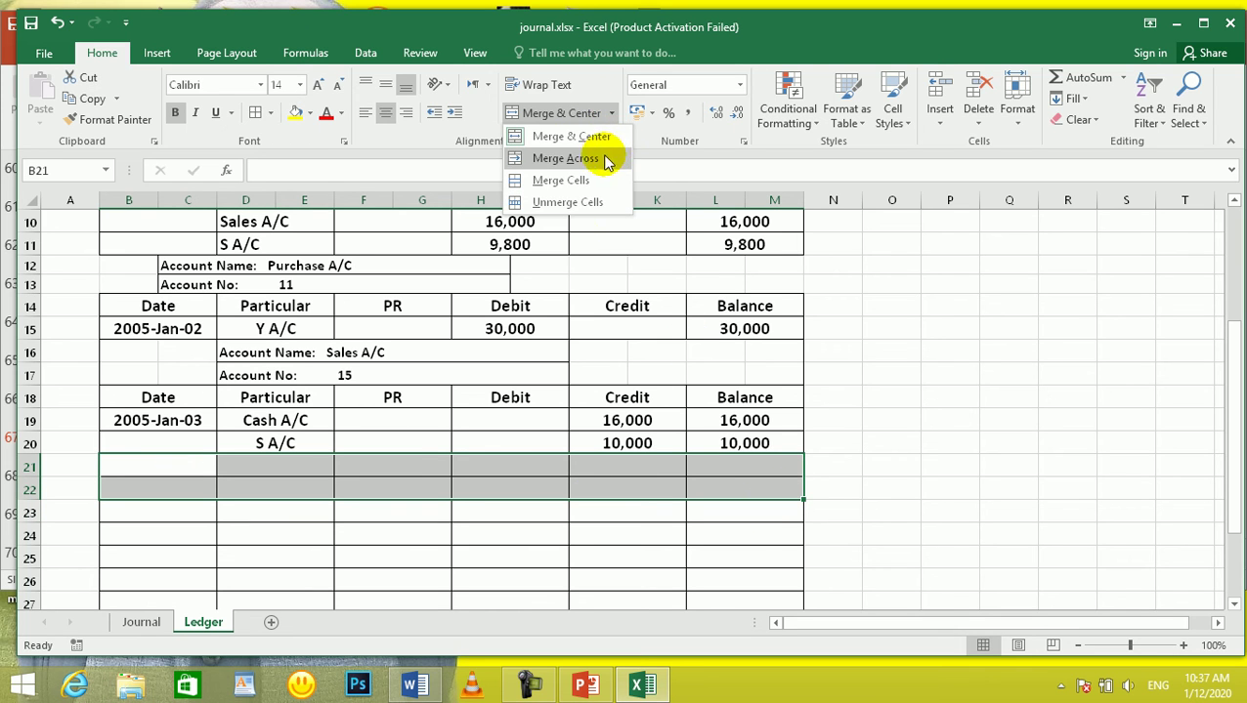
{"action": "left_click", "coordinate": [491, 32]}
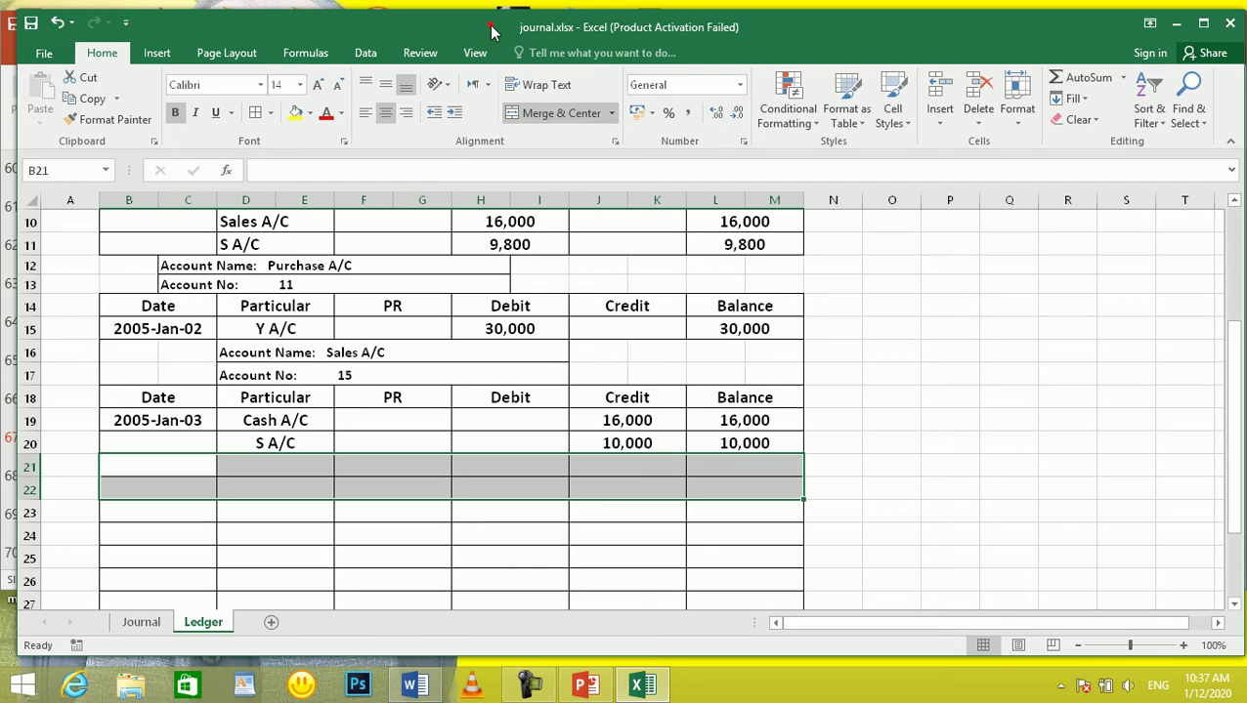
{"action": "left_click", "coordinate": [1068, 119]}
{"action": "left_click", "coordinate": [1075, 142]}
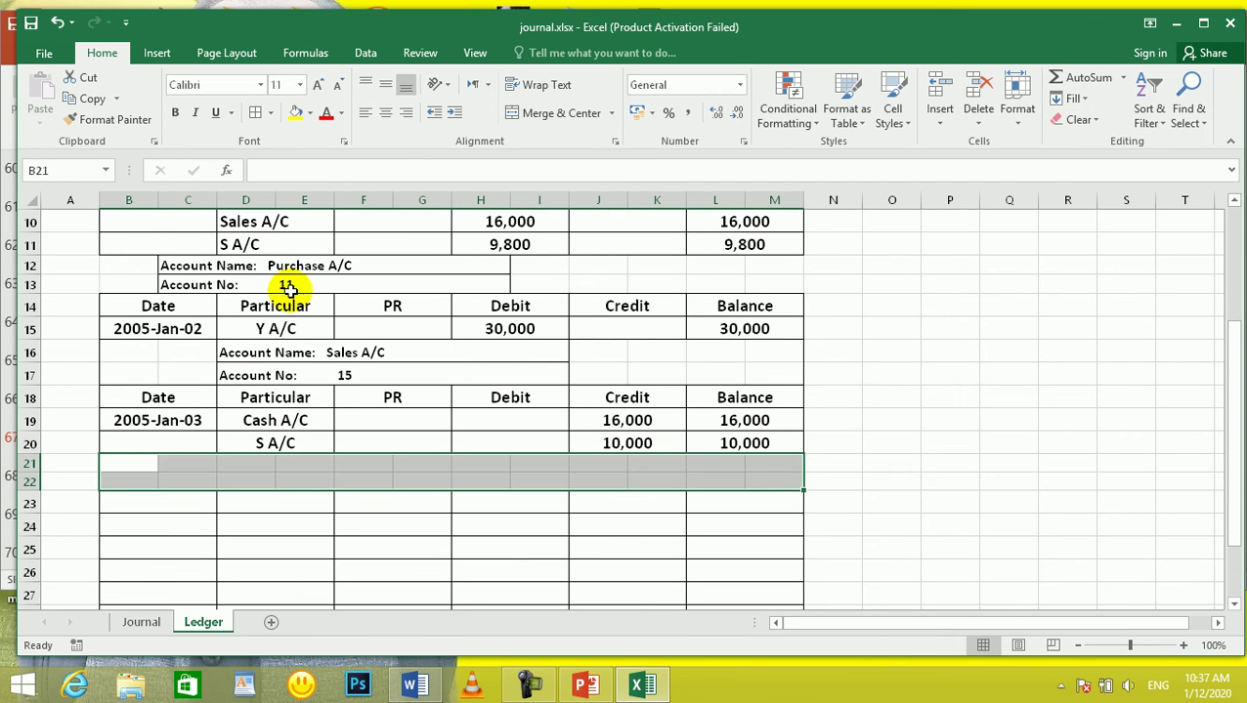
Copy the Sales A/C account name and number block from D16:I17 into the cleared rows starting at D21
{"action": "left_click", "coordinate": [226, 269]}
{"action": "left_click_drag", "start_coordinate": [251, 357], "coordinate": [420, 381]}
{"action": "key", "text": "ctrl+c"}
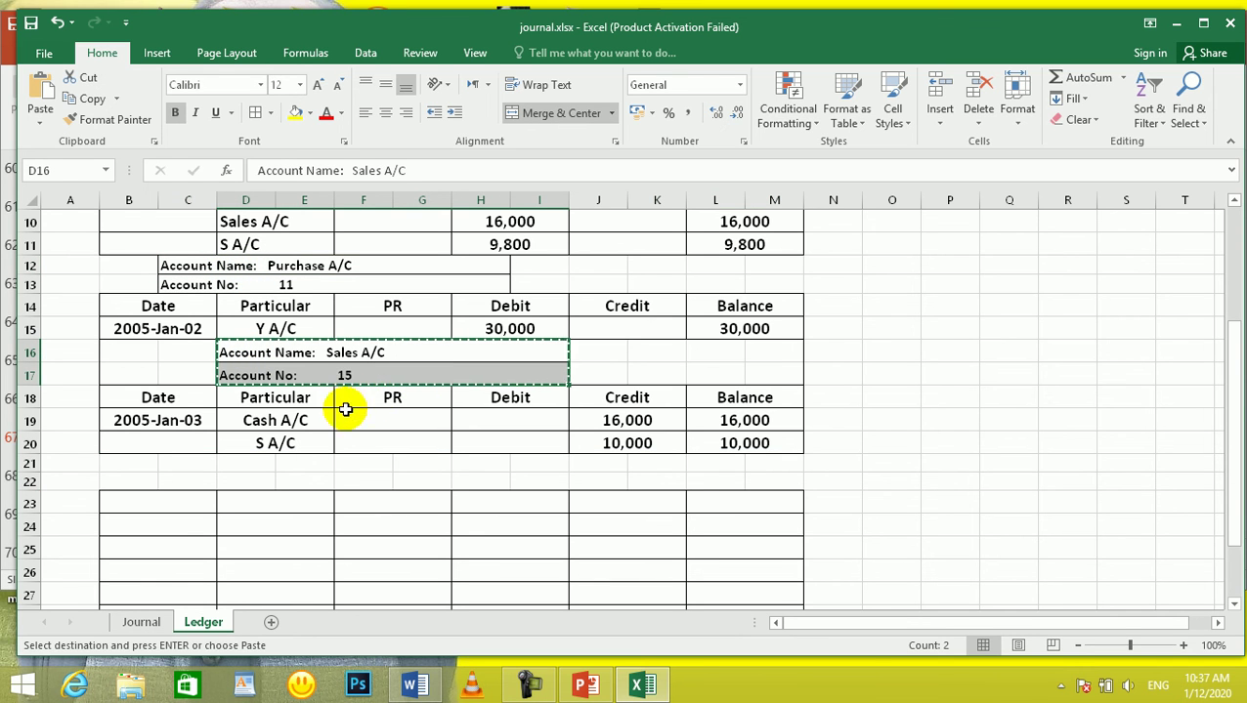
{"action": "left_click", "coordinate": [254, 467]}
{"action": "key", "text": "ctrl+v"}
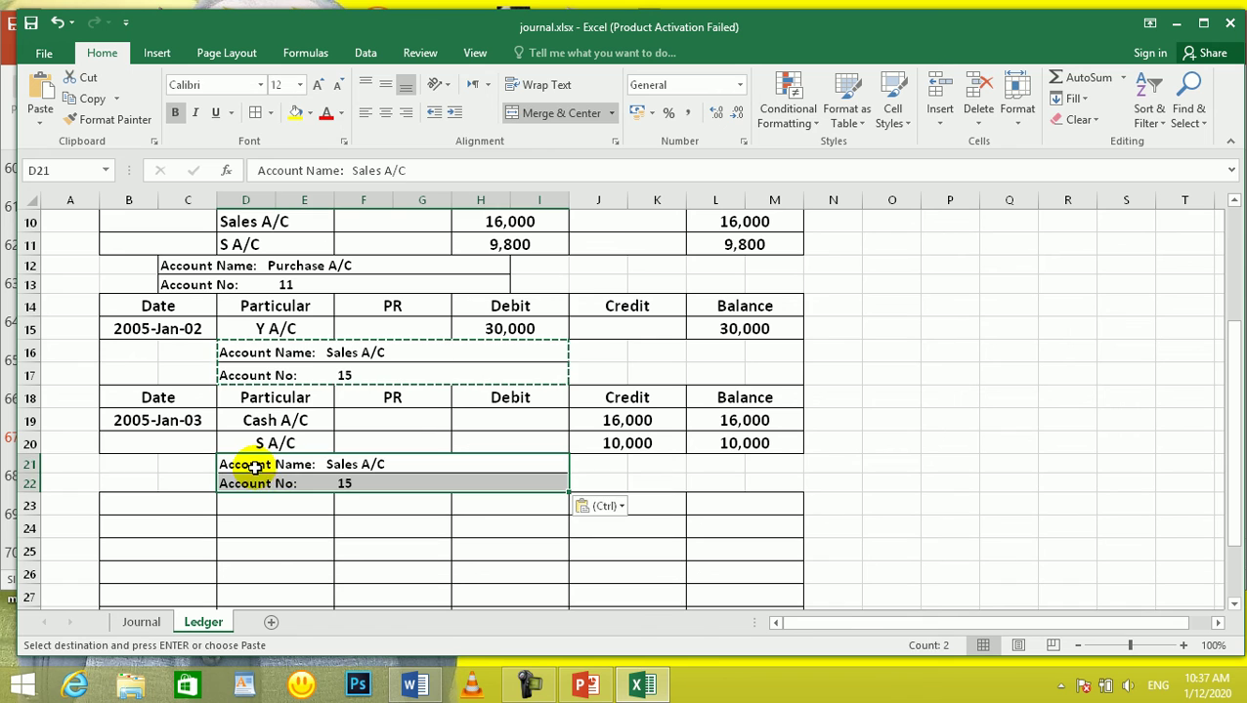
{"action": "left_click", "coordinate": [351, 564]}
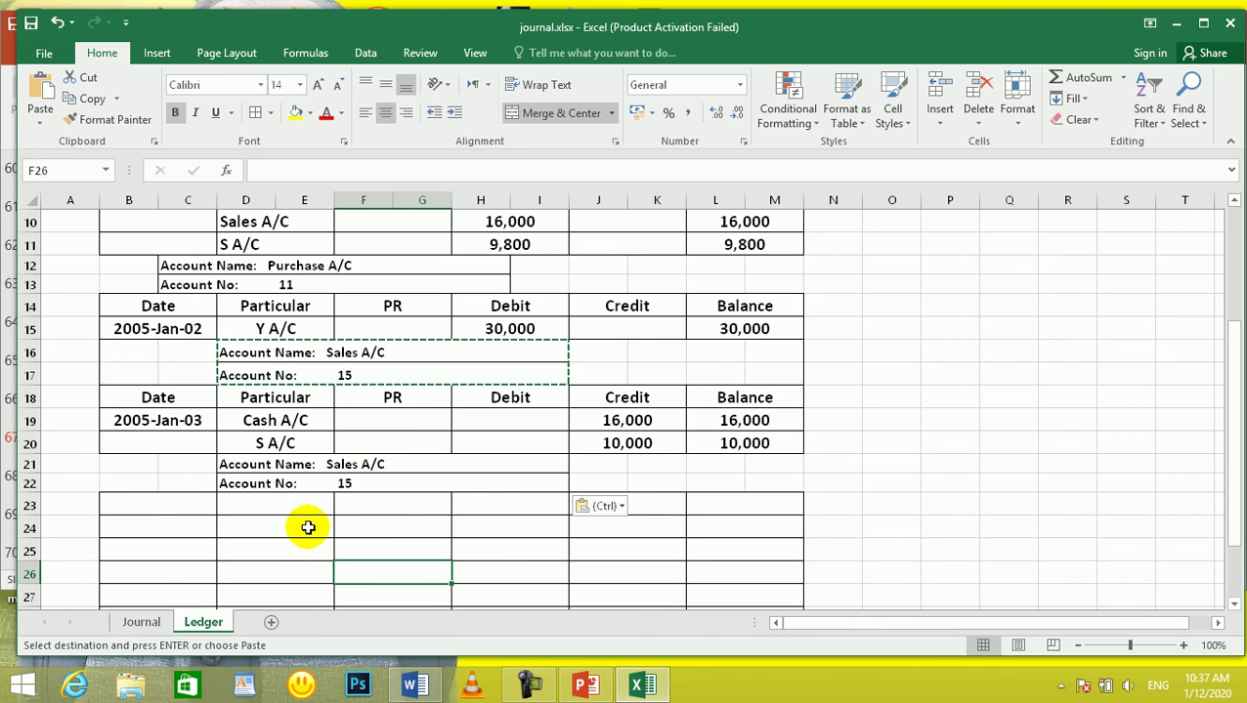
Check the Journal sheet's particulars for the next account and change the copied account name in the ledger's D21 to Capital A/C
{"action": "left_click", "coordinate": [144, 623]}
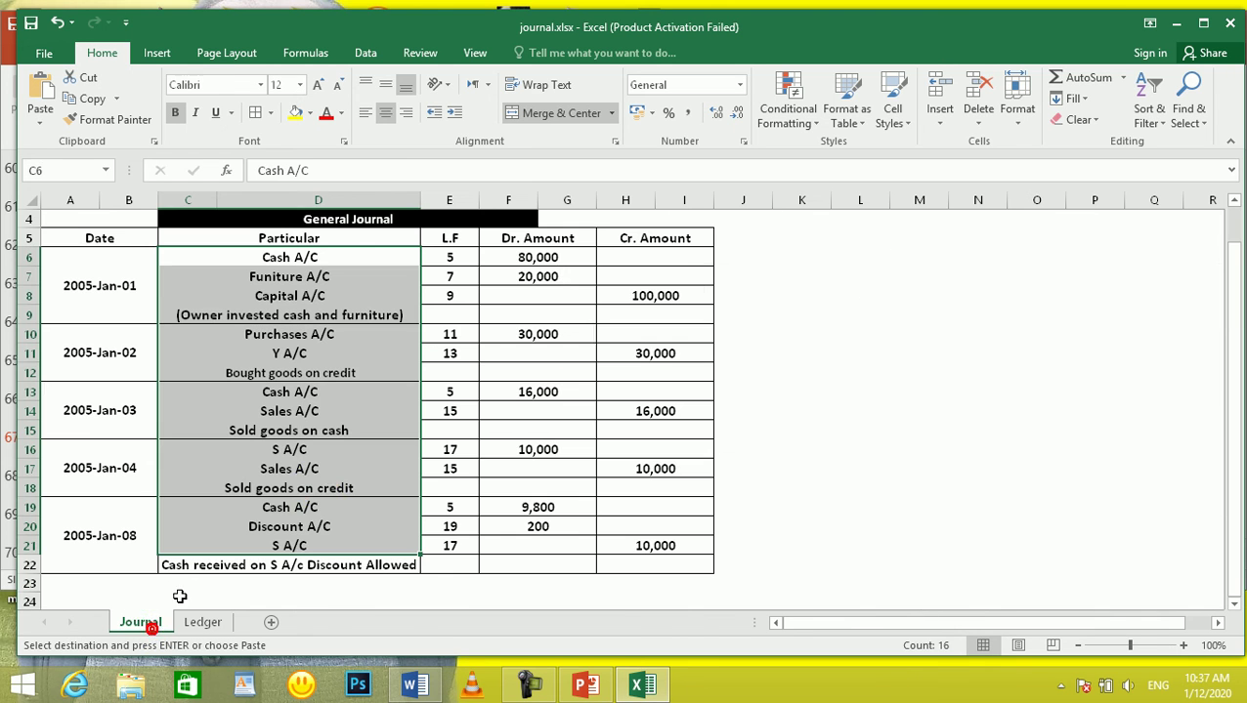
{"action": "key", "text": "Escape"}
{"action": "left_click", "coordinate": [321, 467]}
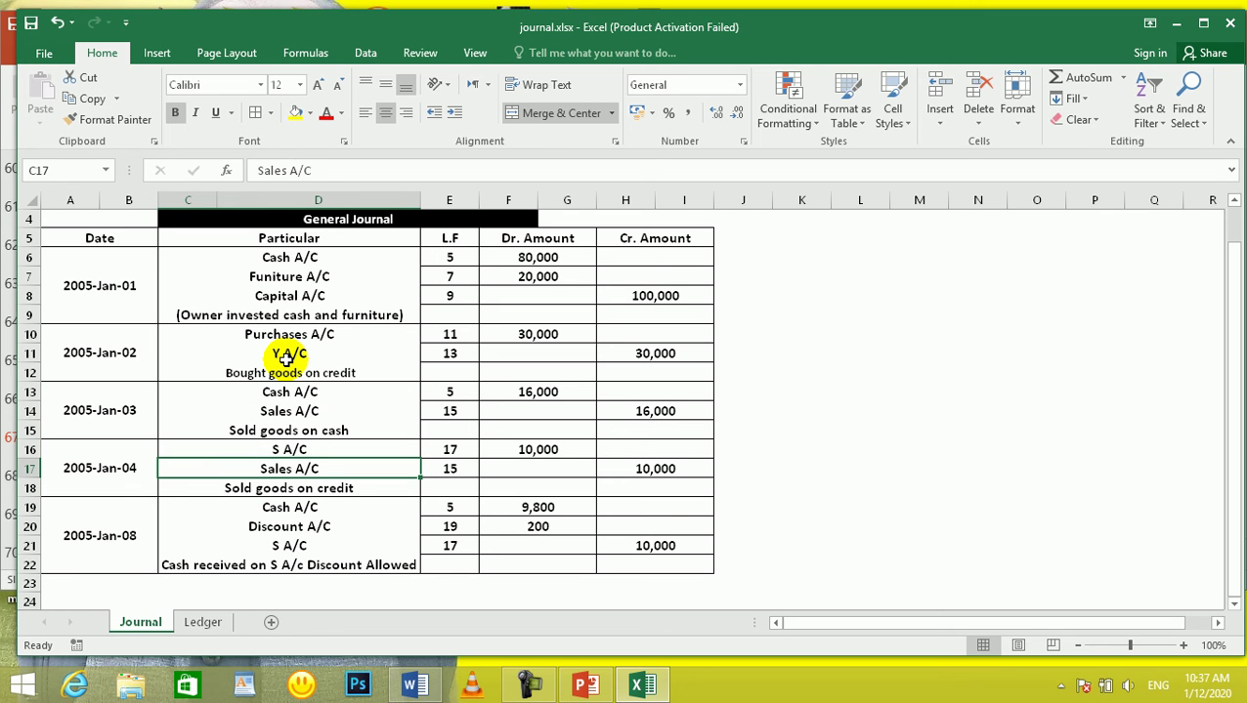
{"action": "left_click", "coordinate": [289, 299]}
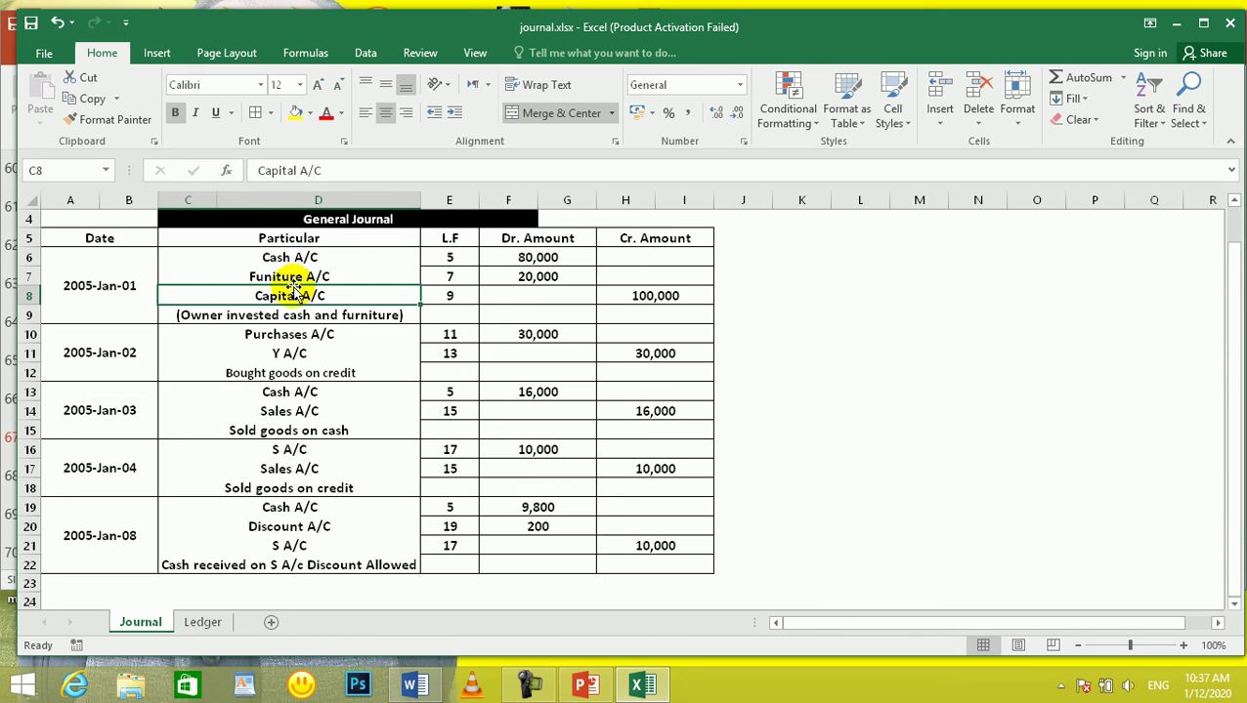
{"action": "left_click", "coordinate": [202, 622]}
{"action": "left_click", "coordinate": [403, 462]}
{"action": "double_click", "coordinate": [403, 462]}
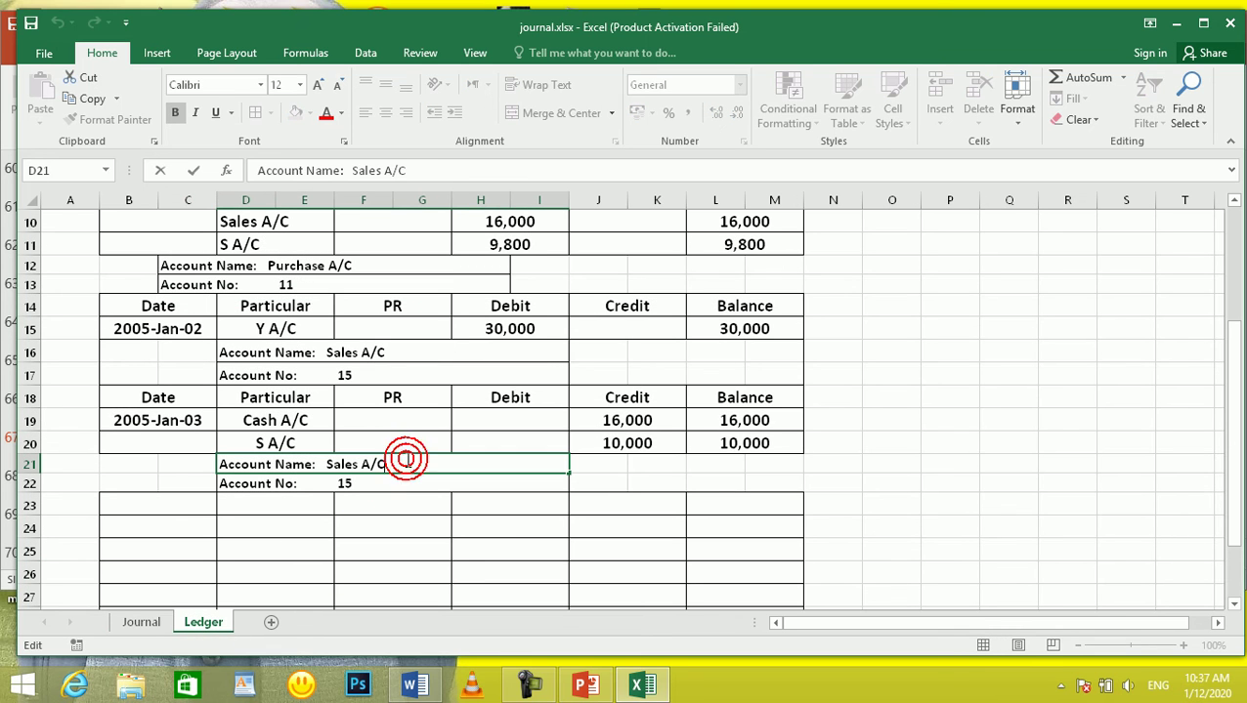
{"action": "key", "text": "BackSpace"}
{"action": "key", "text": "BackSpace"}
{"action": "key", "text": "BackSpace"}
{"action": "key", "text": "BackSpace"}
{"action": "key", "text": "BackSpace"}
{"action": "key", "text": "BackSpace"}
{"action": "key", "text": "BackSpace"}
{"action": "key", "text": "BackSpace"}
{"action": "key", "text": "BackSpace"}
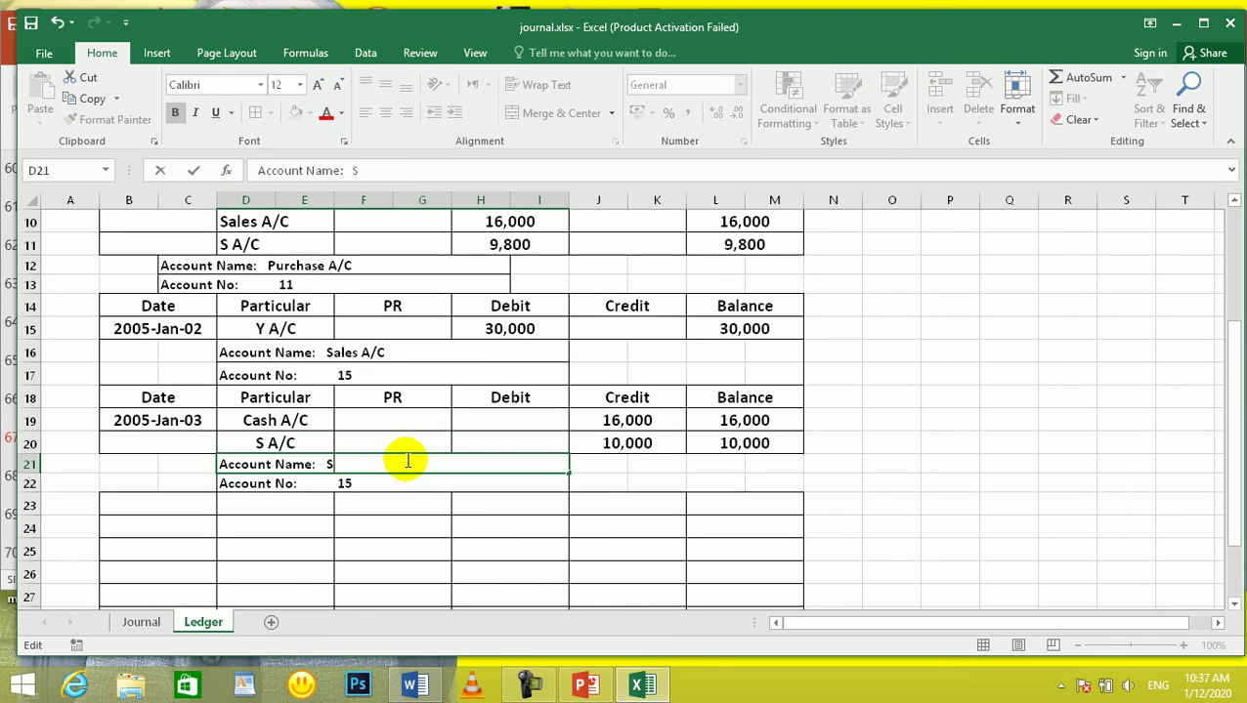
{"action": "type", "text": "c"}
{"action": "key", "text": "BackSpace"}
{"action": "type", "text": "Capital A/C"}
{"action": "key", "text": "Return"}
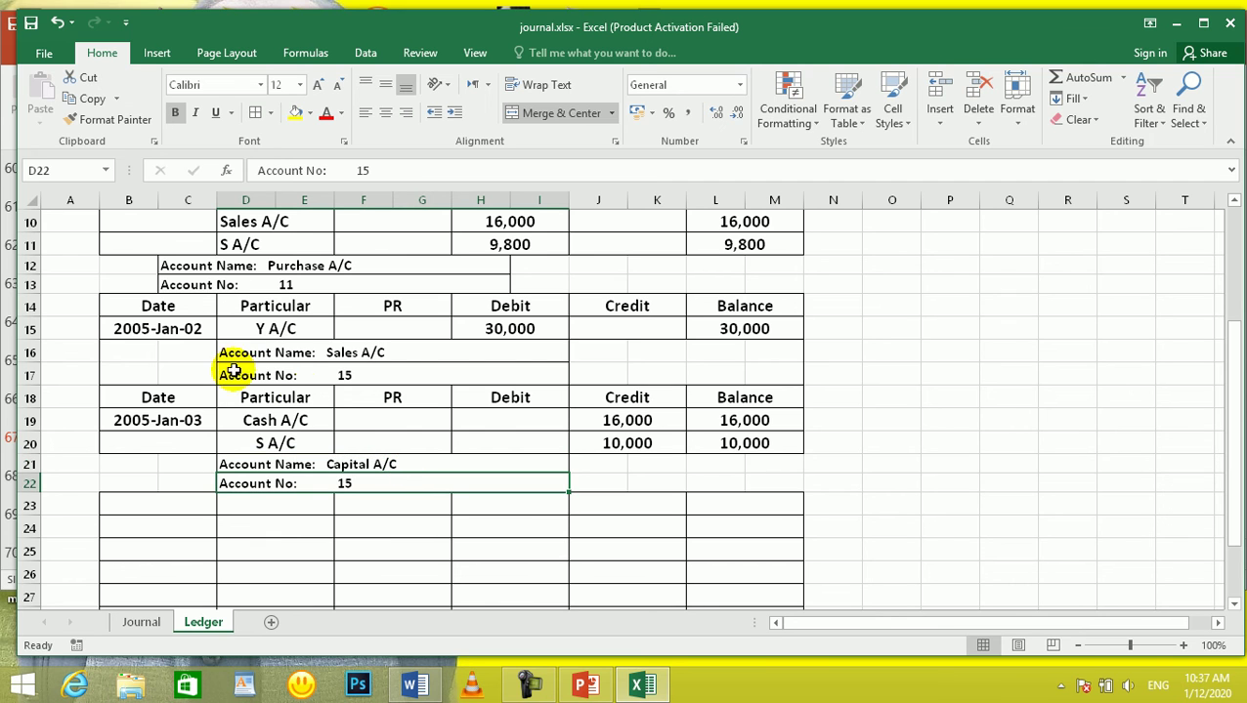
Copy the Date-to-Balance heading row from B18:M18 into row 23 beneath the Capital A/C account details
{"action": "left_click_drag", "start_coordinate": [156, 401], "coordinate": [757, 393]}
{"action": "key", "text": "ctrl+c"}
{"action": "left_click", "coordinate": [178, 501]}
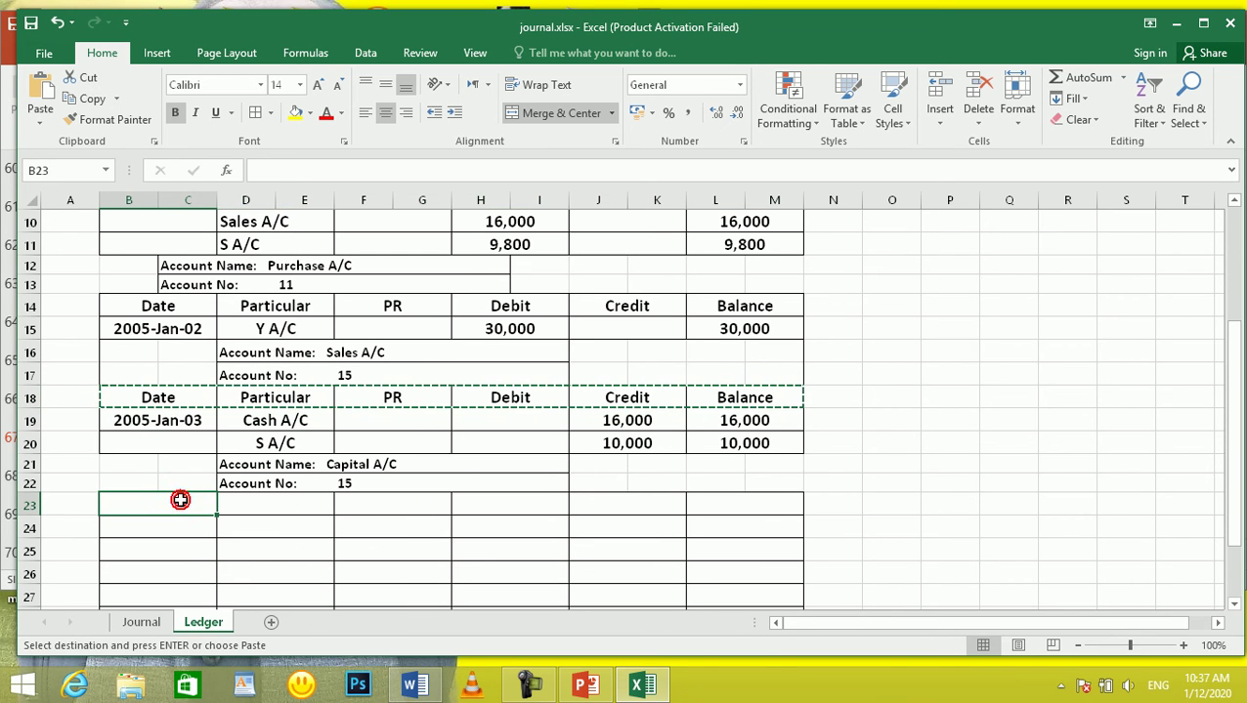
{"action": "key", "text": "ctrl+v"}
{"action": "key", "text": "Escape"}
Enter the first Capital A/C posting in row 24: date 2005-Jan-01, particular Cash A/C and credit 80,000
{"action": "left_click", "coordinate": [173, 529]}
{"action": "type", "text": "2005-"}
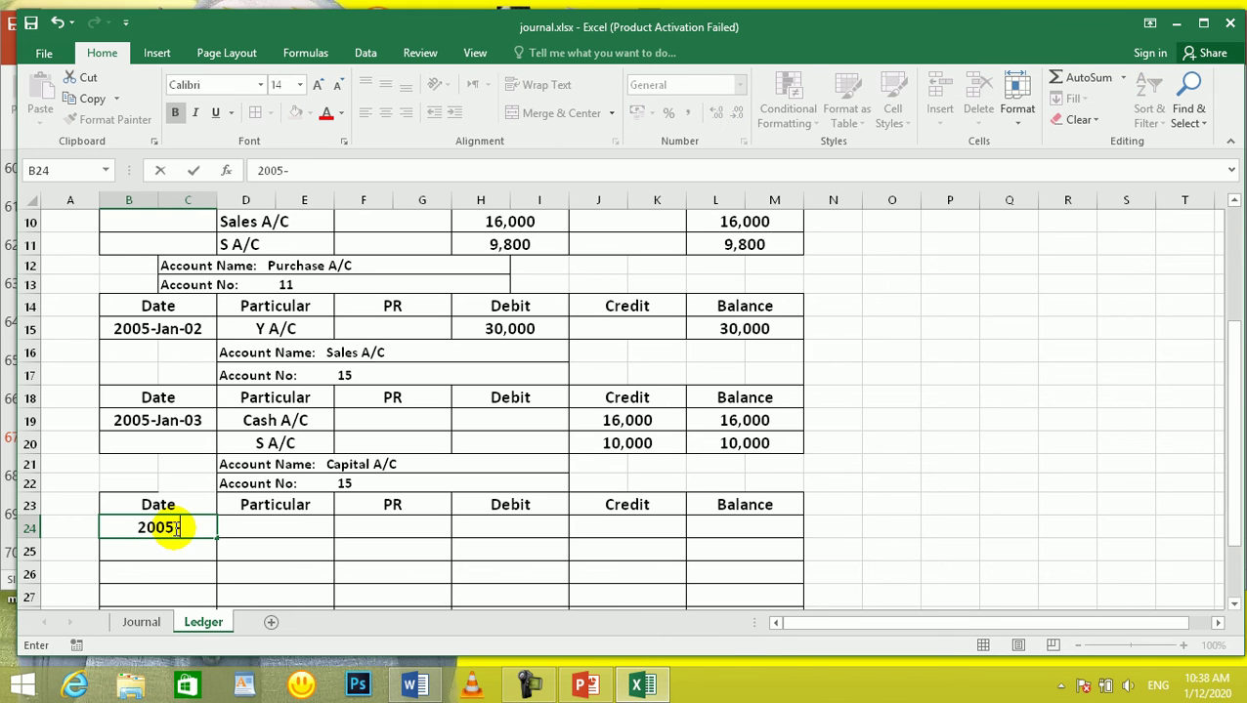
{"action": "type", "text": "jAN-01"}
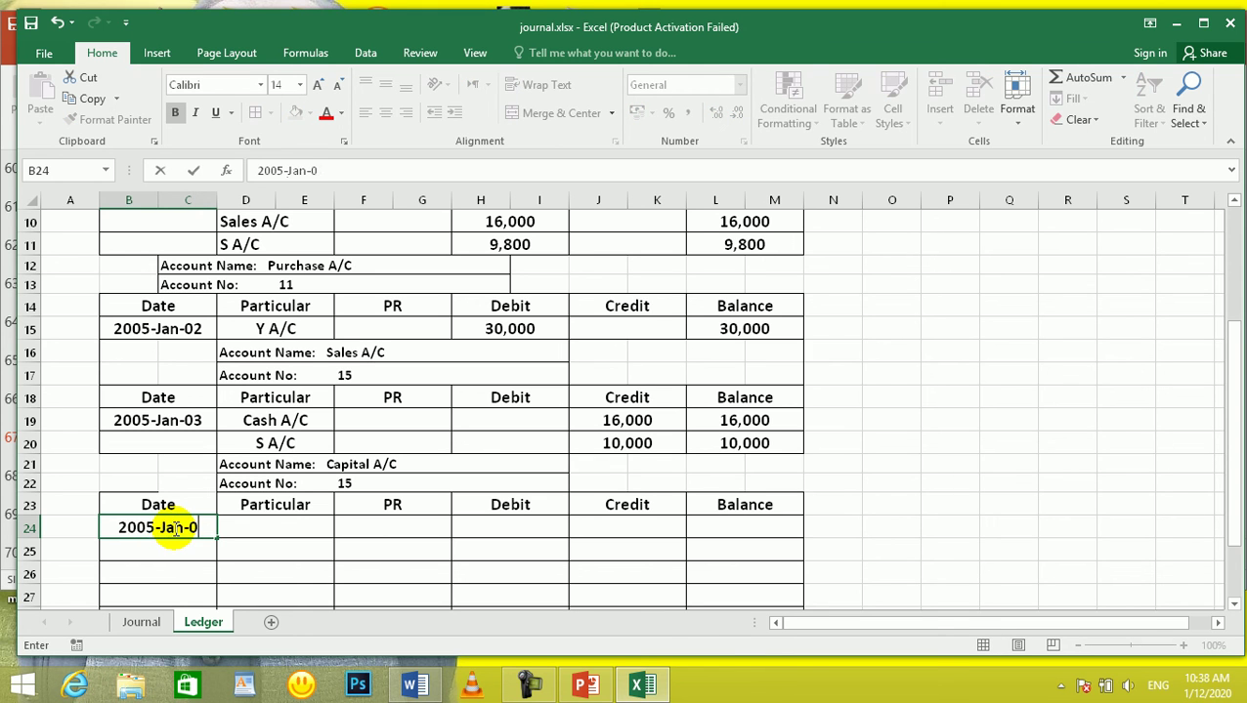
{"action": "key", "text": "Tab"}
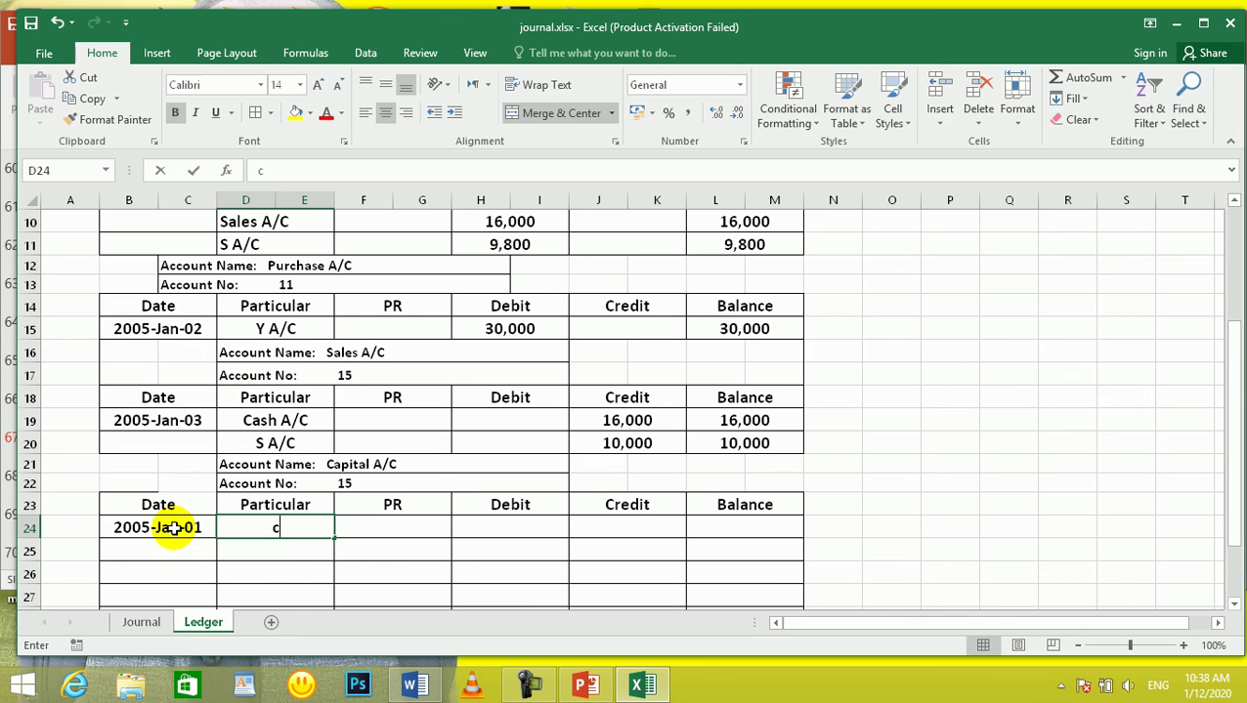
{"action": "type", "text": "Cash"}
{"action": "key", "text": "Tab"}
{"action": "key", "text": "Tab"}
{"action": "key", "text": "Tab"}
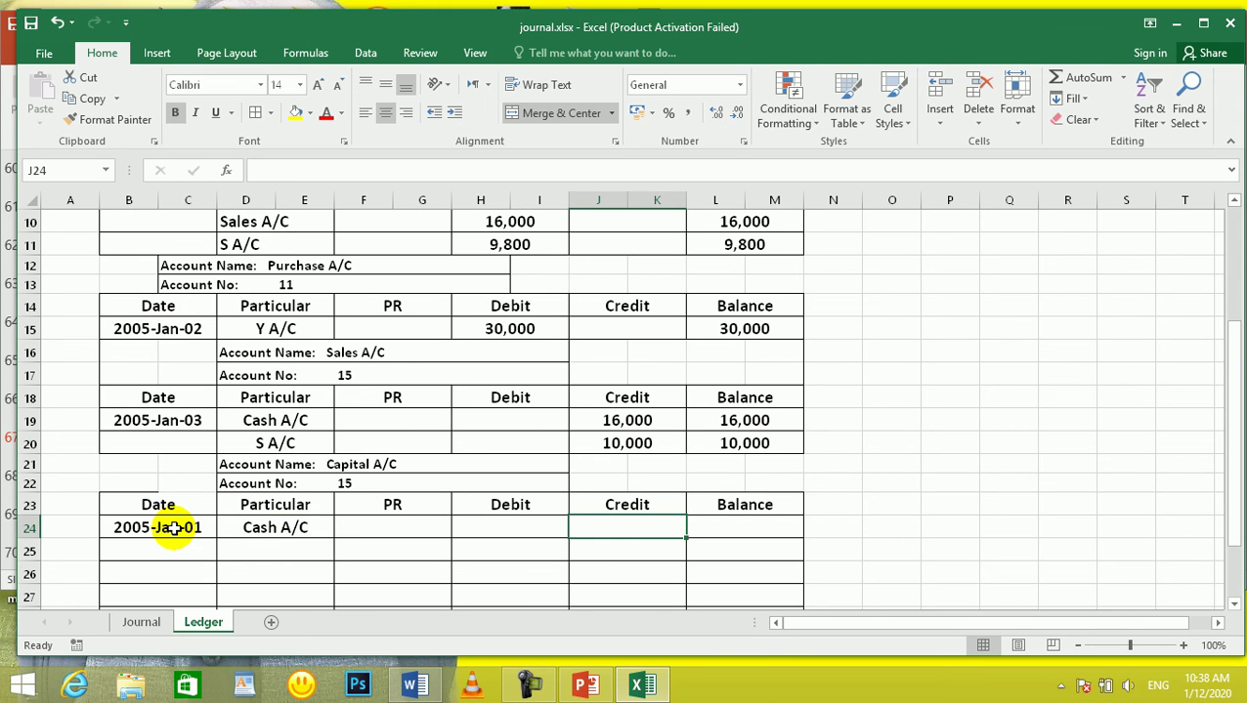
{"action": "type", "text": "80,000"}
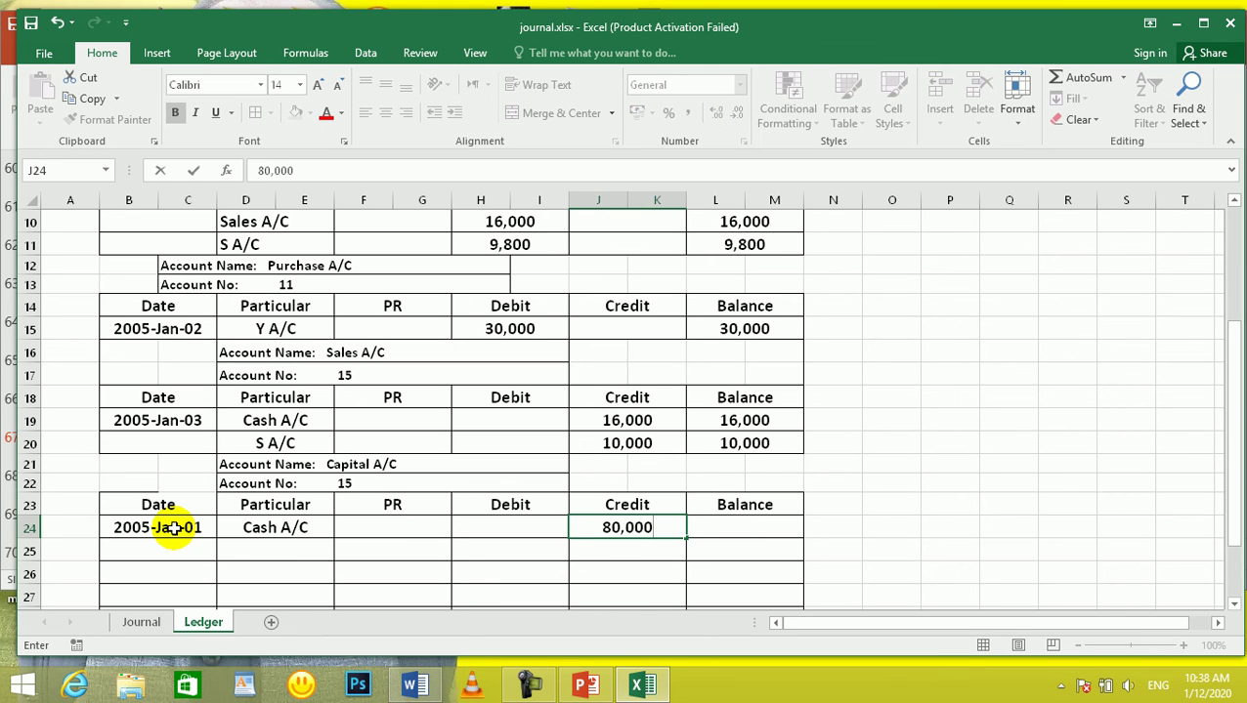
{"action": "key", "text": "Return"}
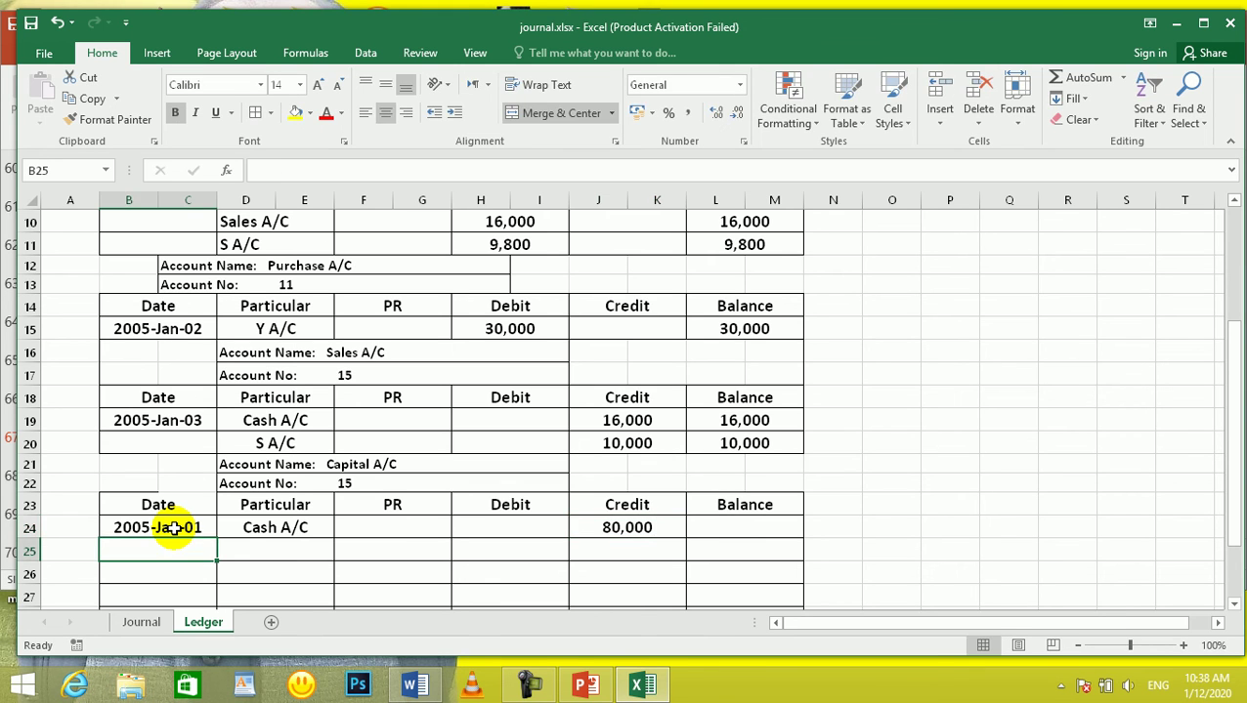
Enter the second Capital A/C posting in row 25 with particular Furniture A/C and credit 20,000
{"action": "key", "text": "Tab"}
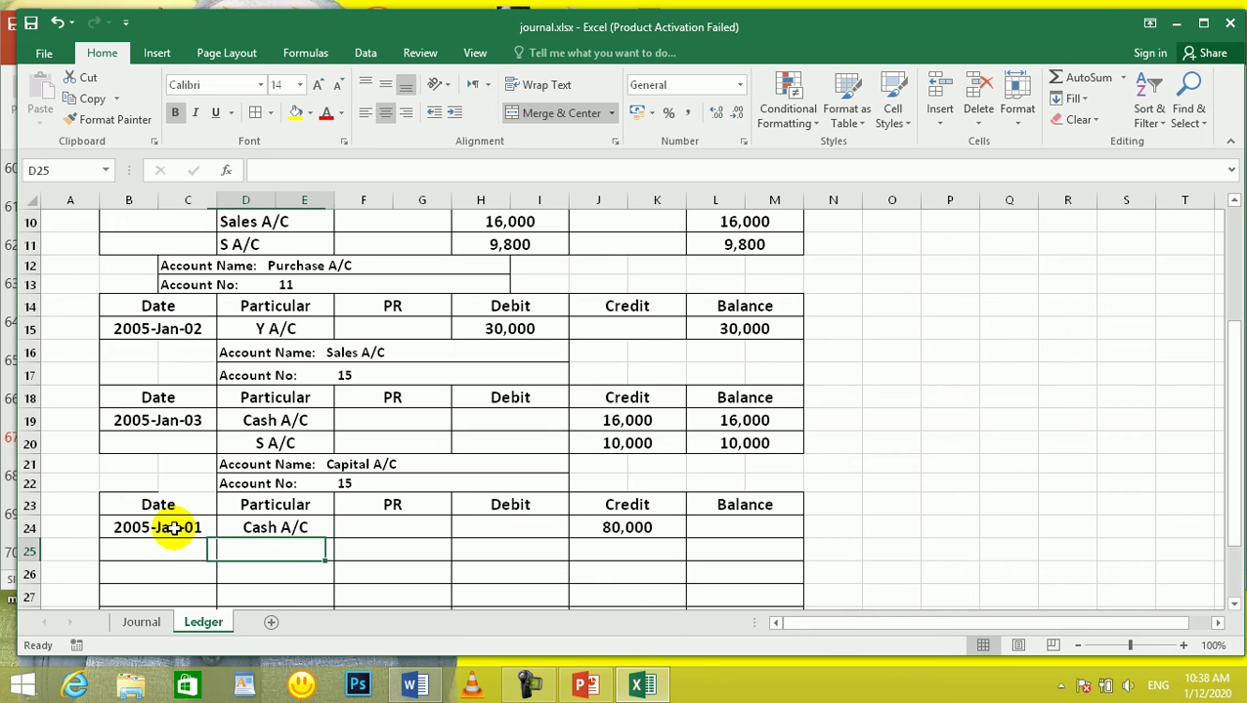
{"action": "type", "text": "F"}
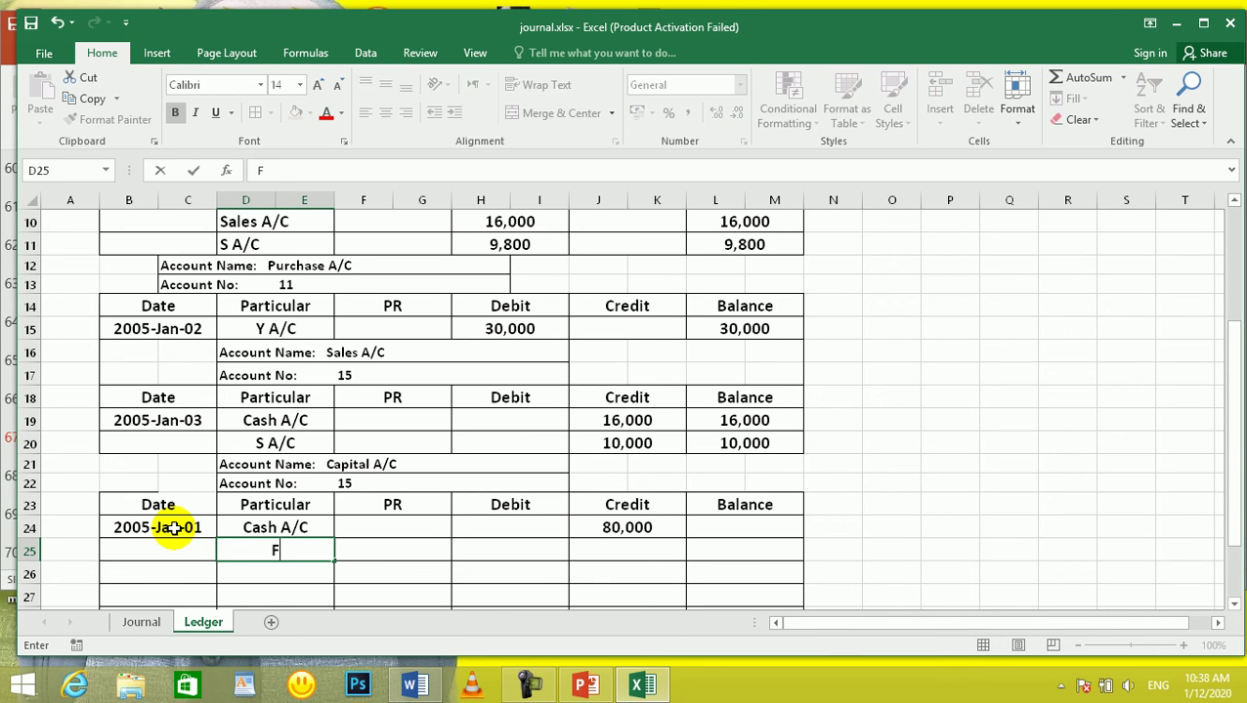
{"action": "type", "text": "urniture A/C"}
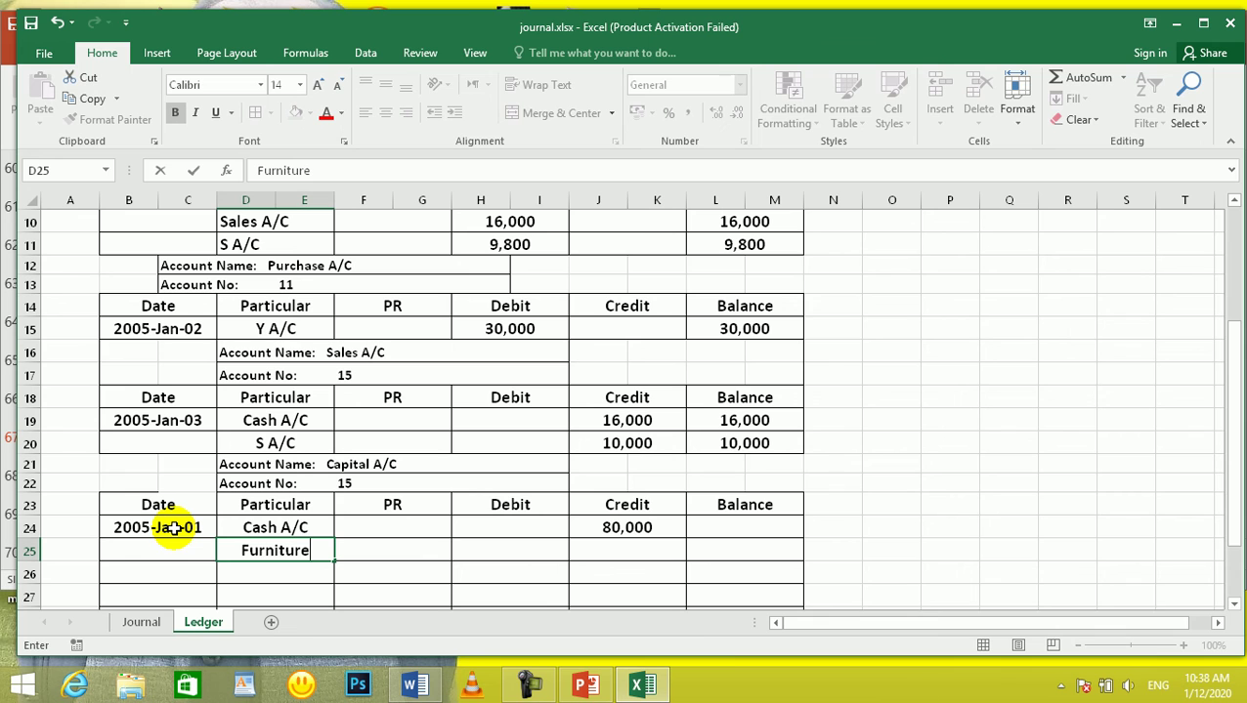
{"action": "key", "text": "Tab"}
{"action": "key", "text": "Tab"}
{"action": "key", "text": "Tab"}
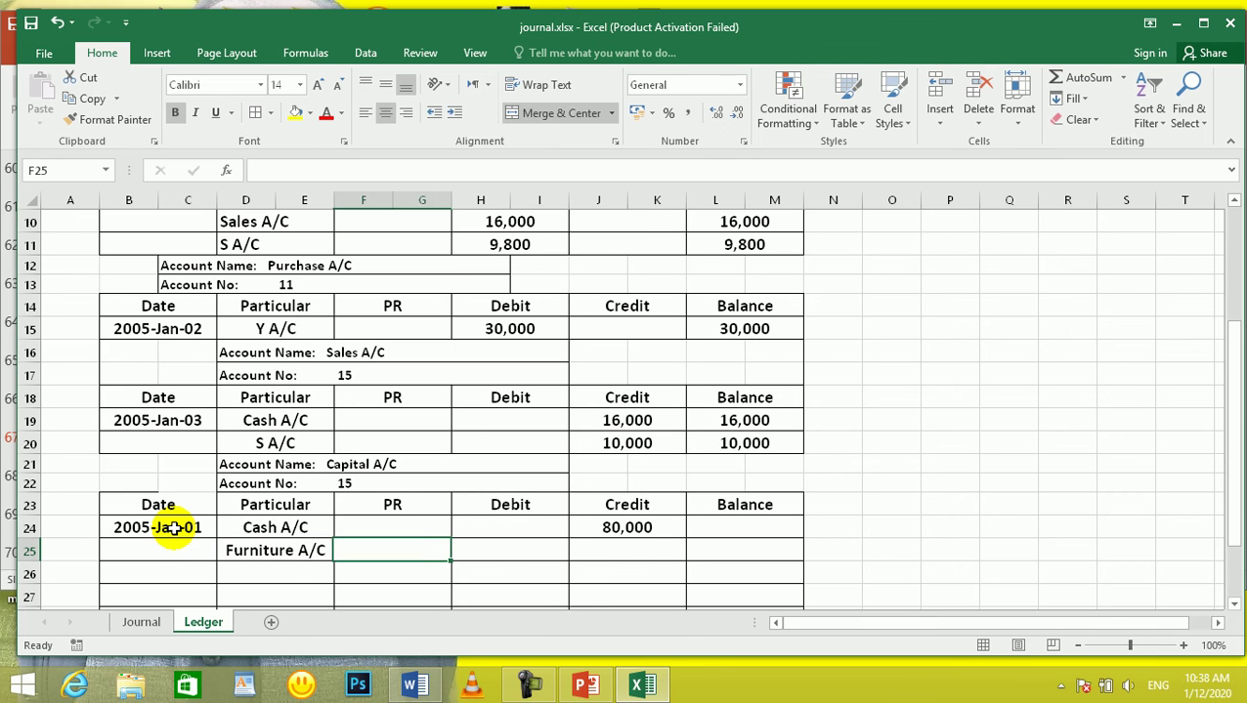
{"action": "type", "text": "20,000"}
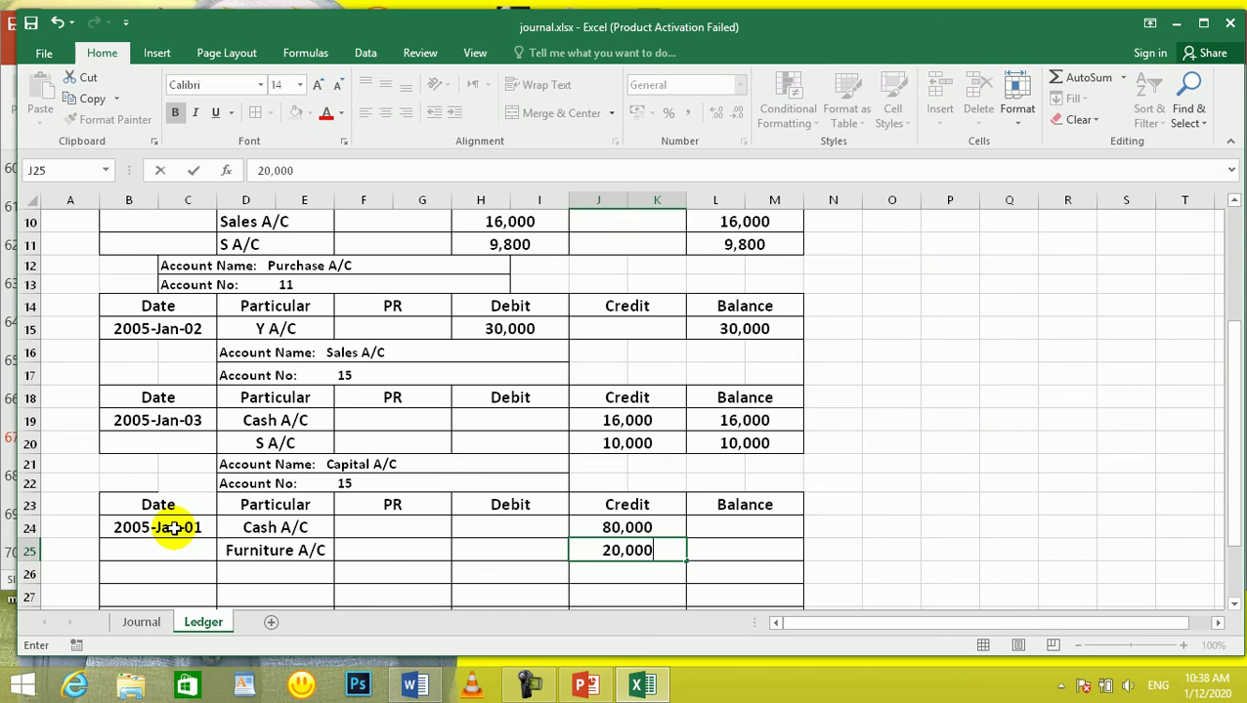
{"action": "key", "text": "Return"}
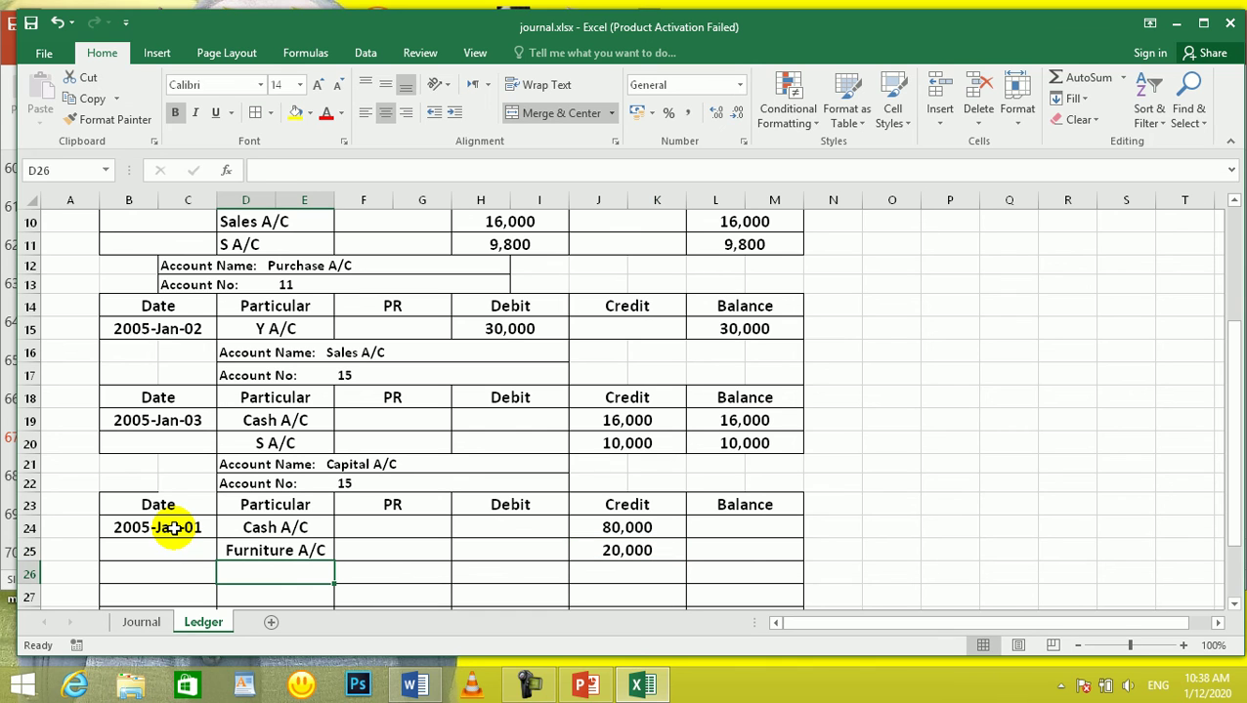
Calculate the Cash A/C balance in L24 as credit minus debit with =J24-H24 and fill the formula down to L25
{"action": "left_click", "coordinate": [739, 528]}
{"action": "type", "text": "="}
{"action": "left_click", "coordinate": [665, 528]}
{"action": "type", "text": "-"}
{"action": "left_click", "coordinate": [537, 528]}
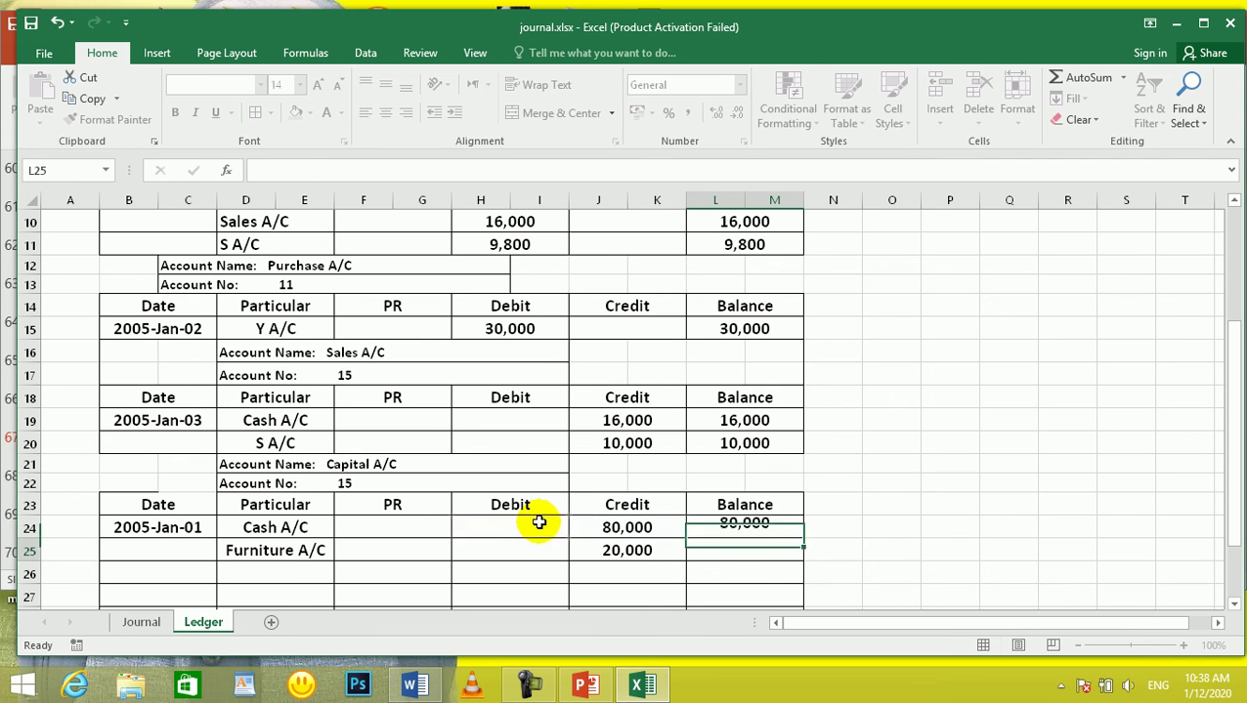
{"action": "key", "text": "Return"}
{"action": "left_click", "coordinate": [758, 525]}
{"action": "left_click_drag", "start_coordinate": [757, 548], "coordinate": [758, 554]}
{"action": "left_click", "coordinate": [558, 569]}
{"action": "left_click", "coordinate": [558, 569]}
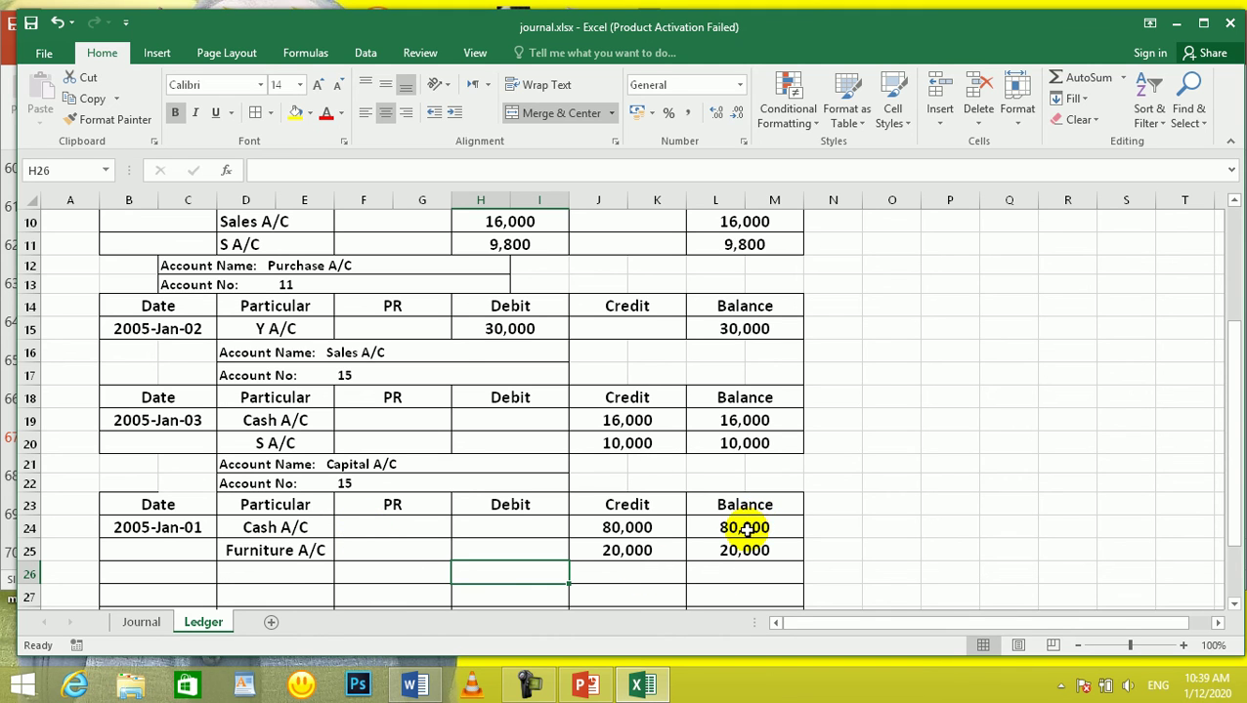
Review the posted Cash, Purchase, Sales and Capital accounts in the ledger against the Journal sheet's particulars
{"action": "scroll", "coordinate": [593, 361], "scroll_direction": "up", "scroll_amount": 1}
{"action": "scroll", "coordinate": [578, 434], "scroll_direction": "down", "scroll_amount": 2}
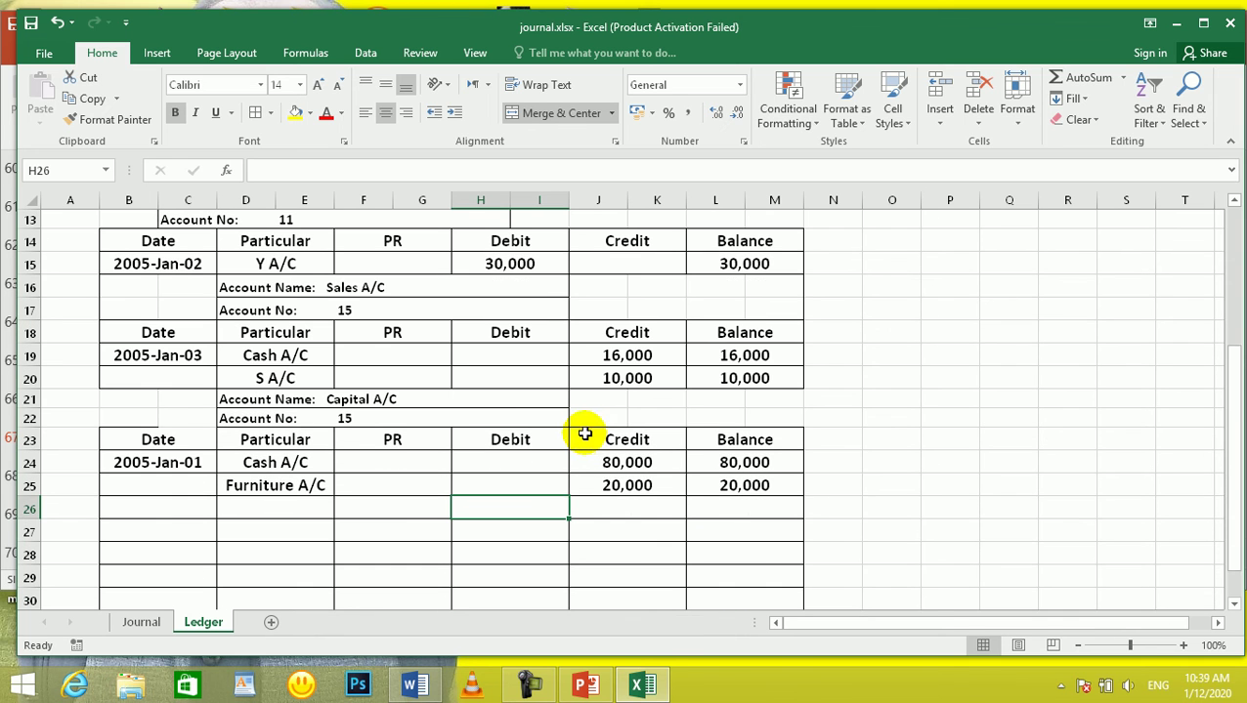
{"action": "scroll", "coordinate": [547, 490], "scroll_direction": "up", "scroll_amount": 2}
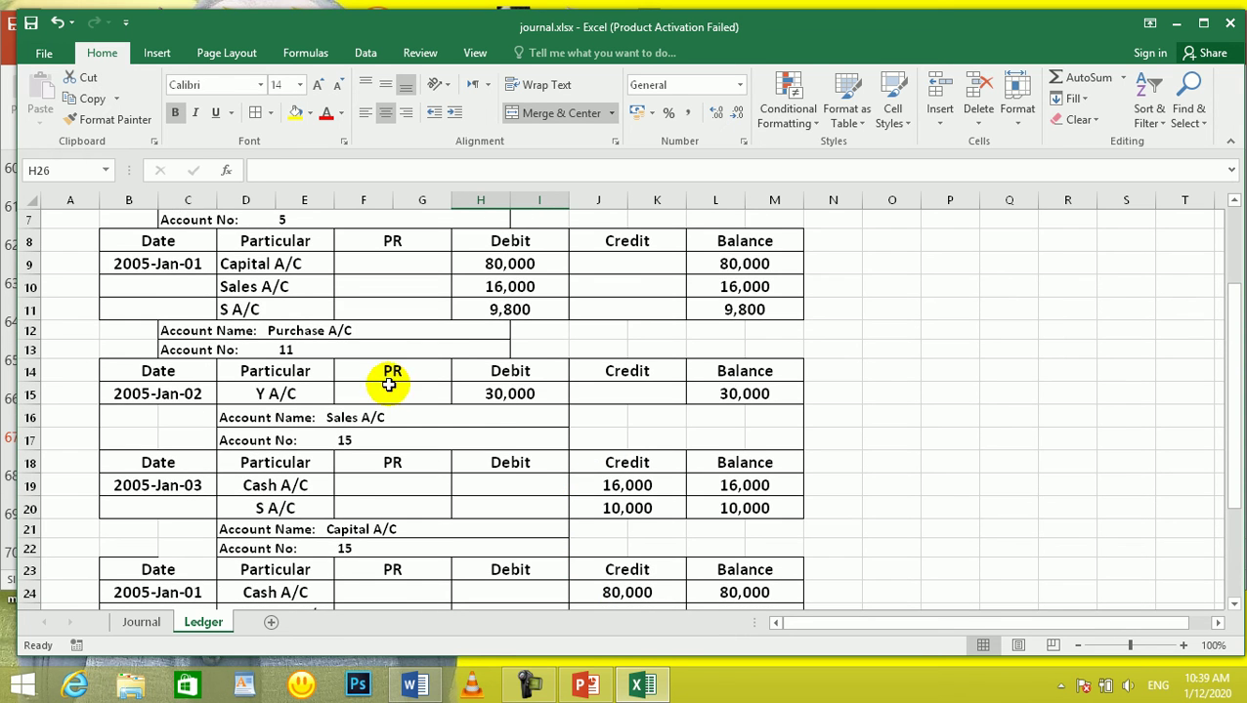
{"action": "scroll", "coordinate": [265, 372], "scroll_direction": "down", "scroll_amount": 2}
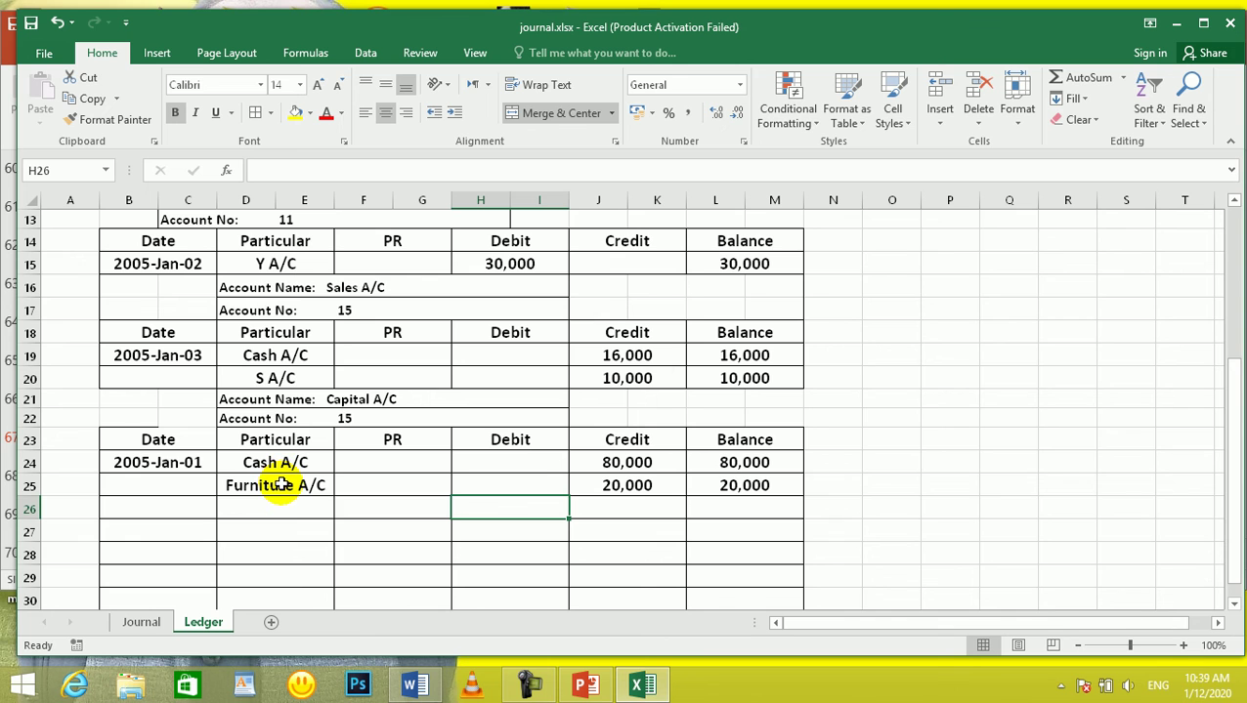
{"action": "scroll", "coordinate": [334, 344], "scroll_direction": "up", "scroll_amount": 2}
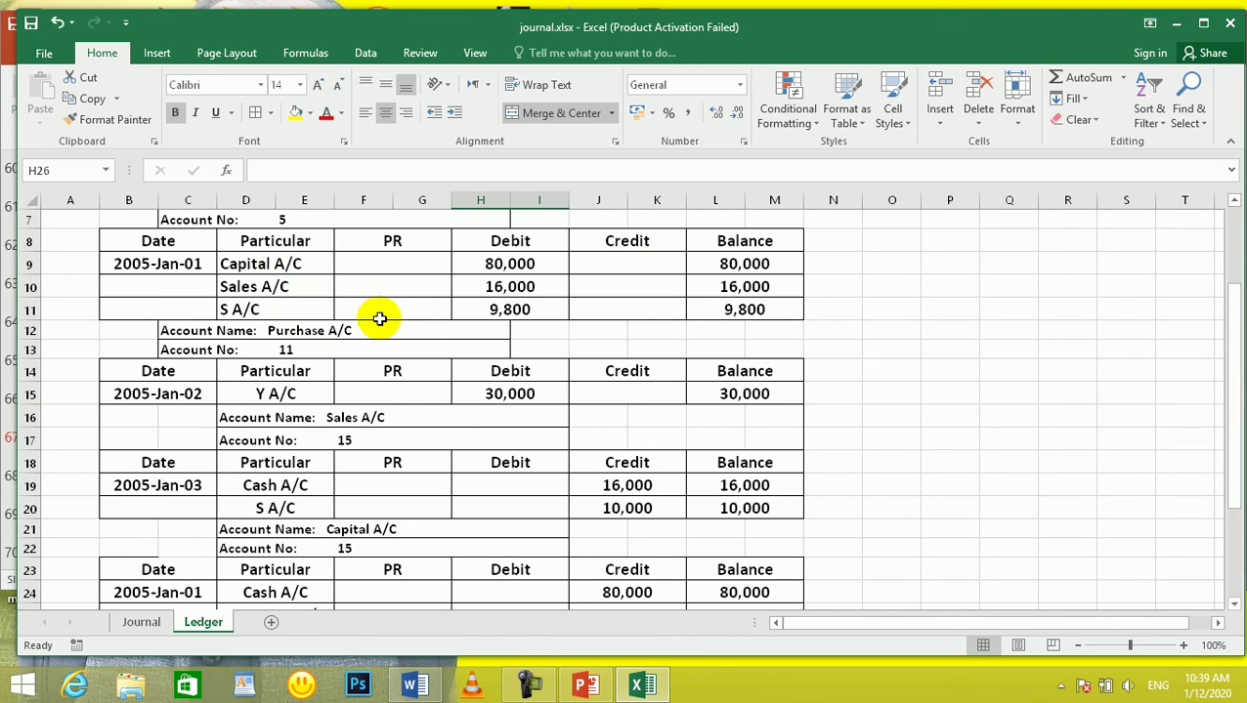
{"action": "left_click", "coordinate": [140, 622]}
{"action": "left_click", "coordinate": [375, 317]}
{"action": "left_click", "coordinate": [315, 259]}
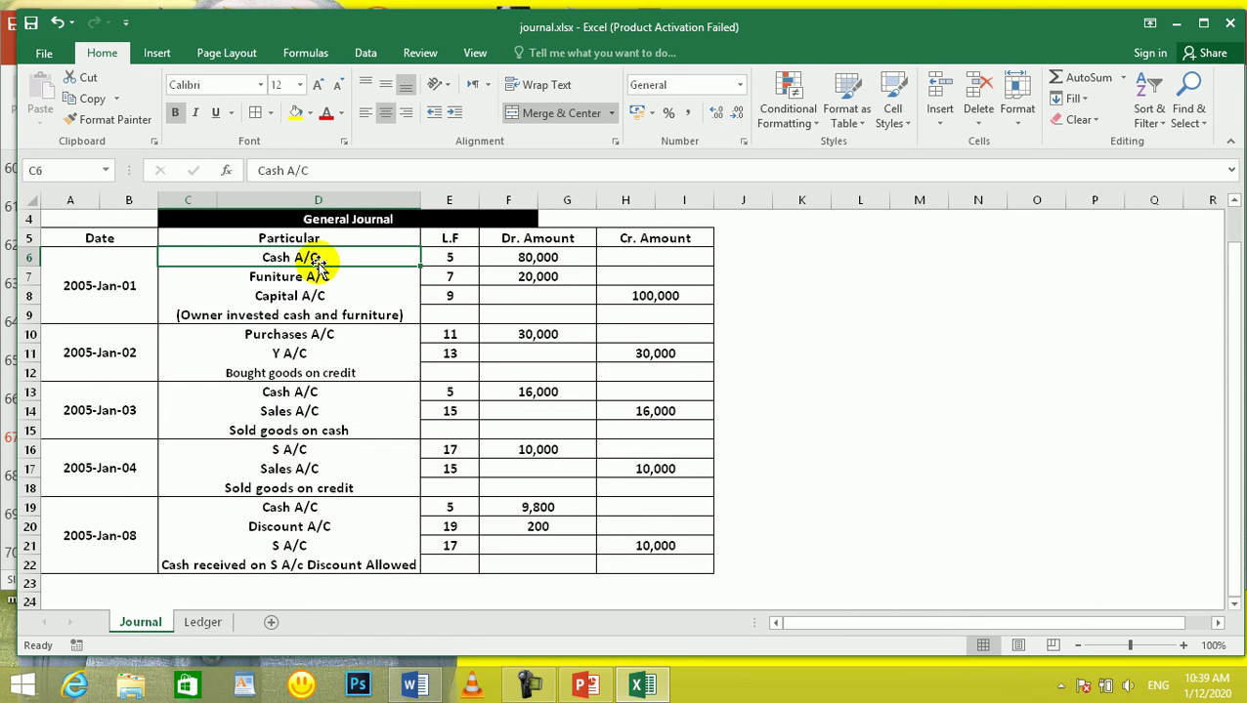
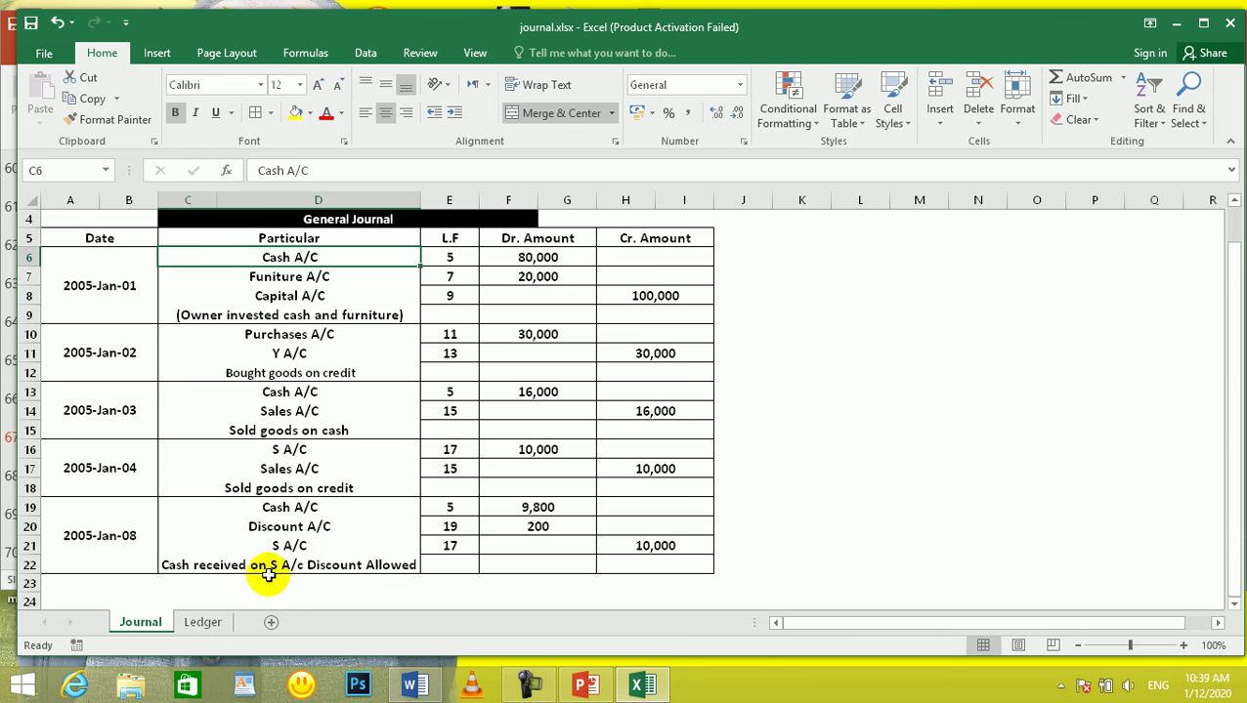
In the Ledger sheet, clear all contents and formatting from rows 26 and 27 across B26:M27, below the Capital A/C account
{"action": "left_click", "coordinate": [202, 623]}
{"action": "left_click", "coordinate": [321, 499]}
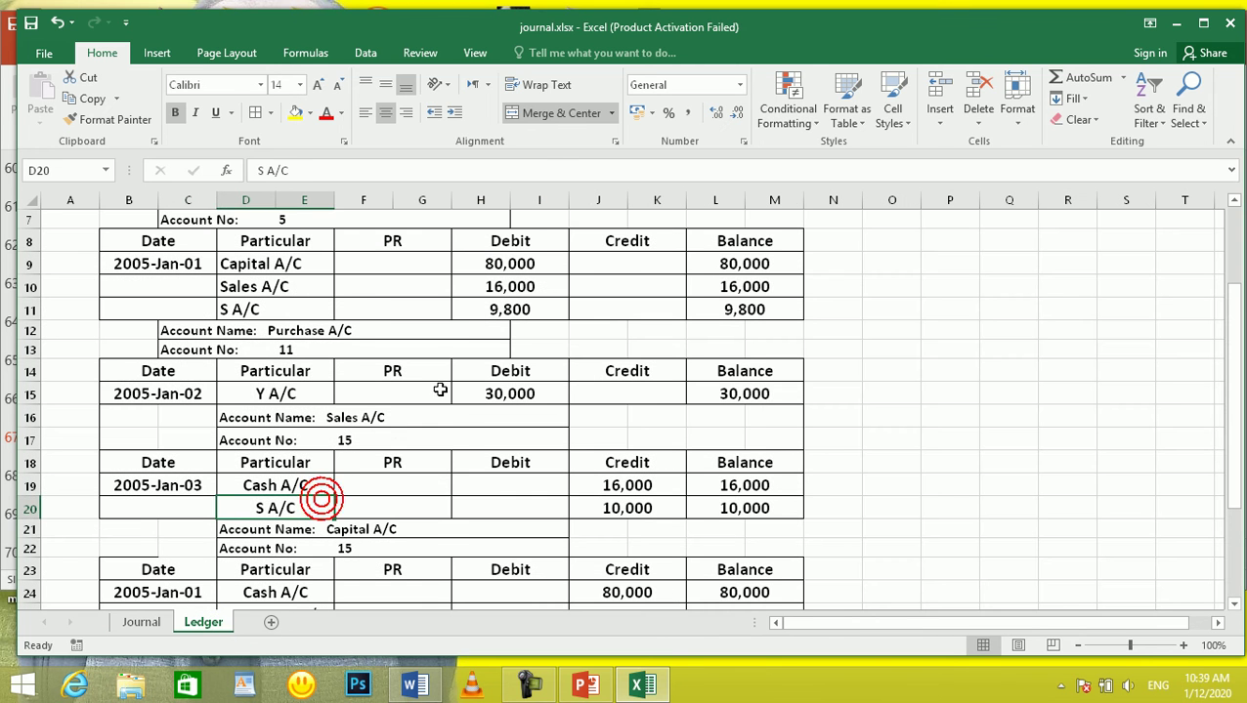
{"action": "scroll", "coordinate": [441, 390], "scroll_direction": "down", "scroll_amount": 3}
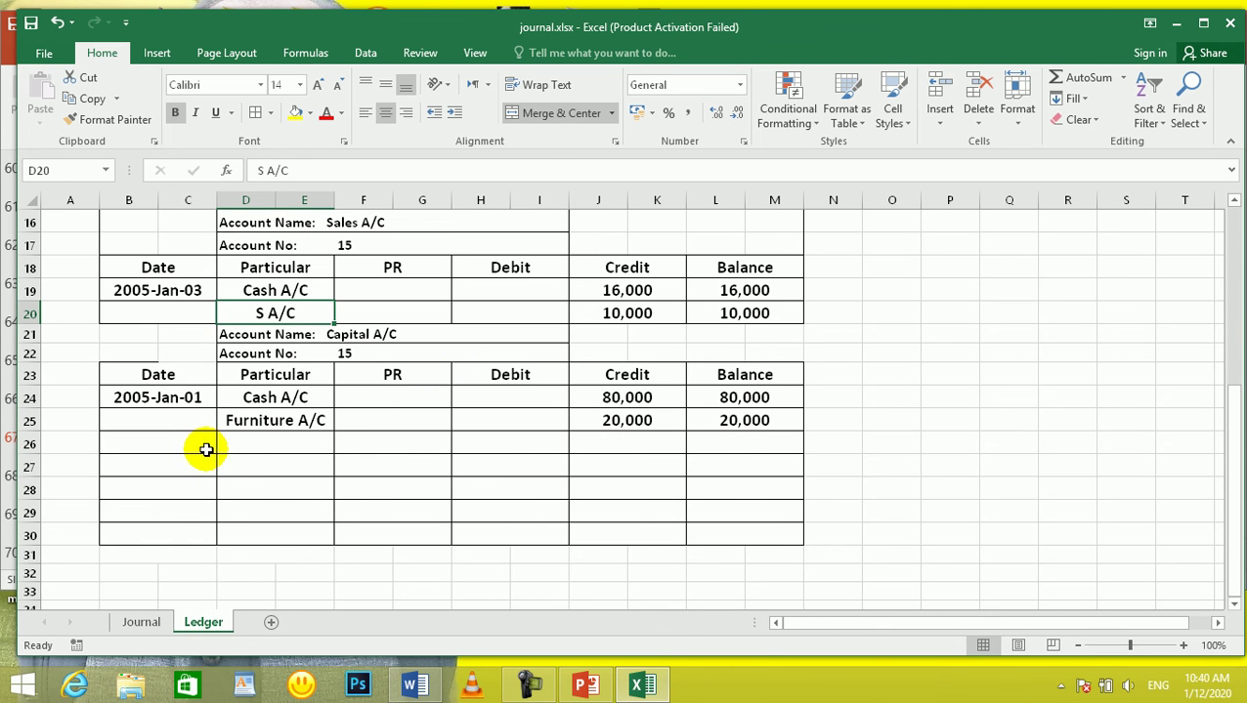
{"action": "left_click_drag", "start_coordinate": [130, 445], "coordinate": [765, 467]}
{"action": "left_click", "coordinate": [611, 113]}
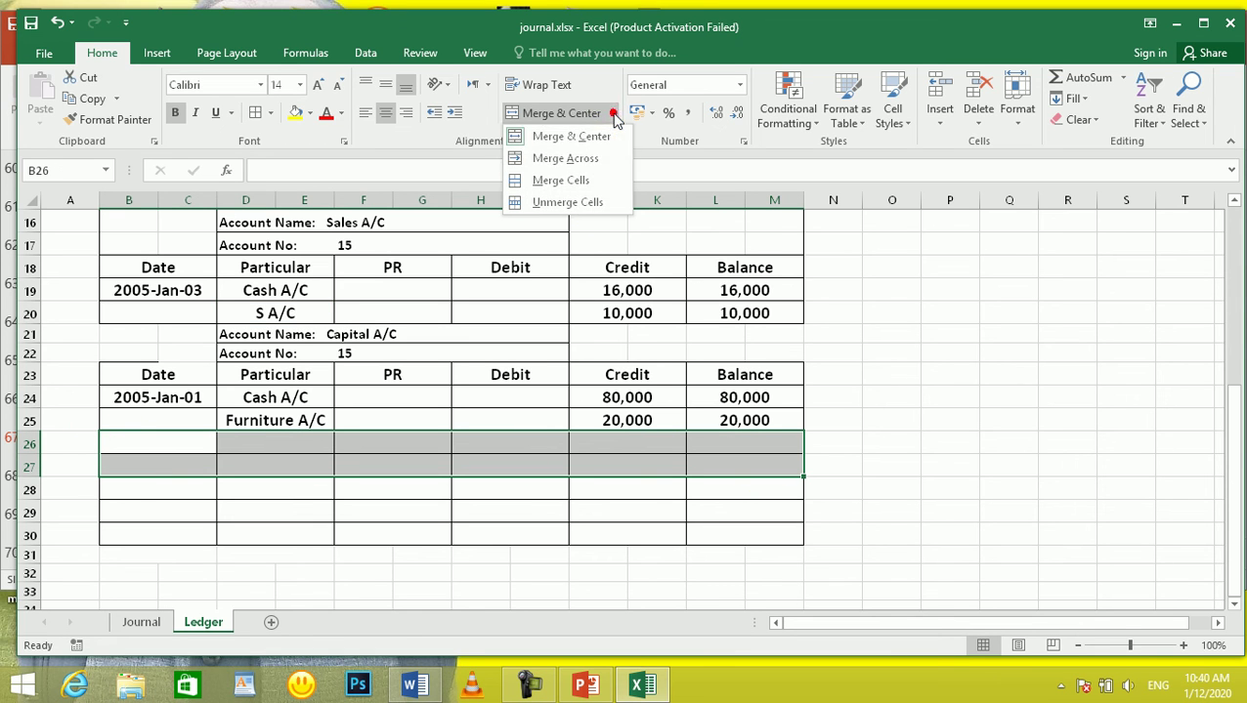
{"action": "left_click", "coordinate": [630, 38]}
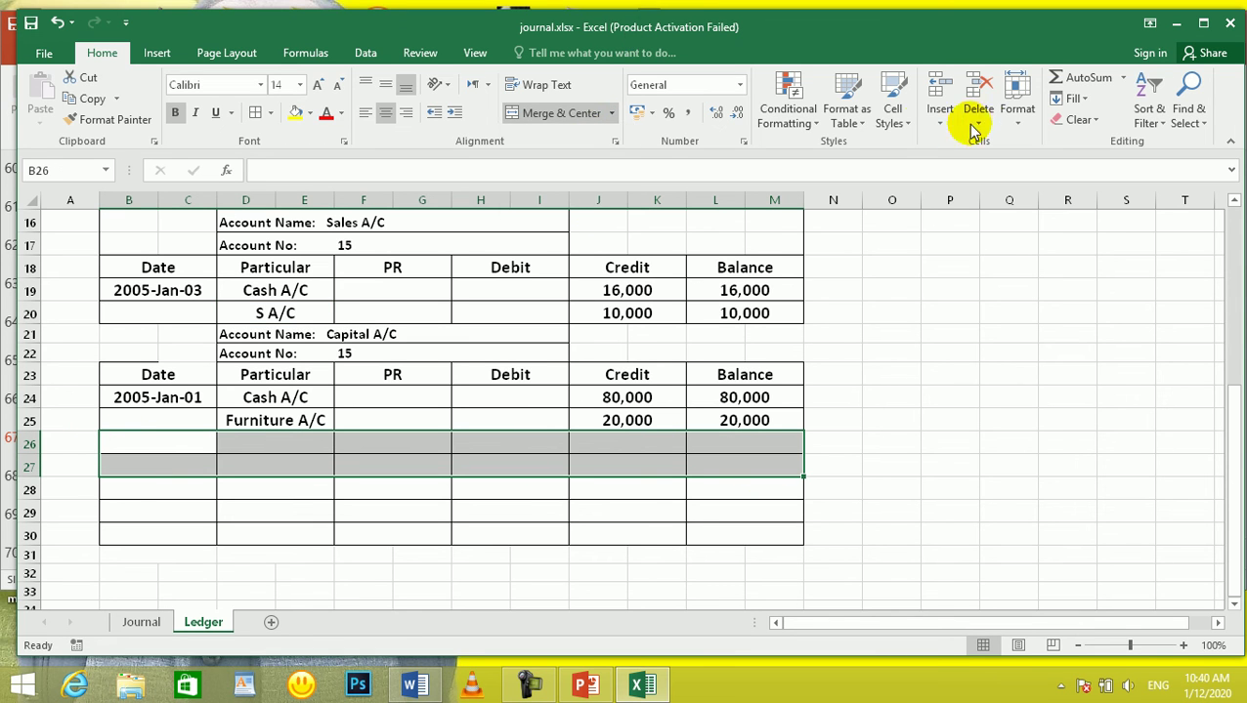
{"action": "left_click", "coordinate": [1075, 120]}
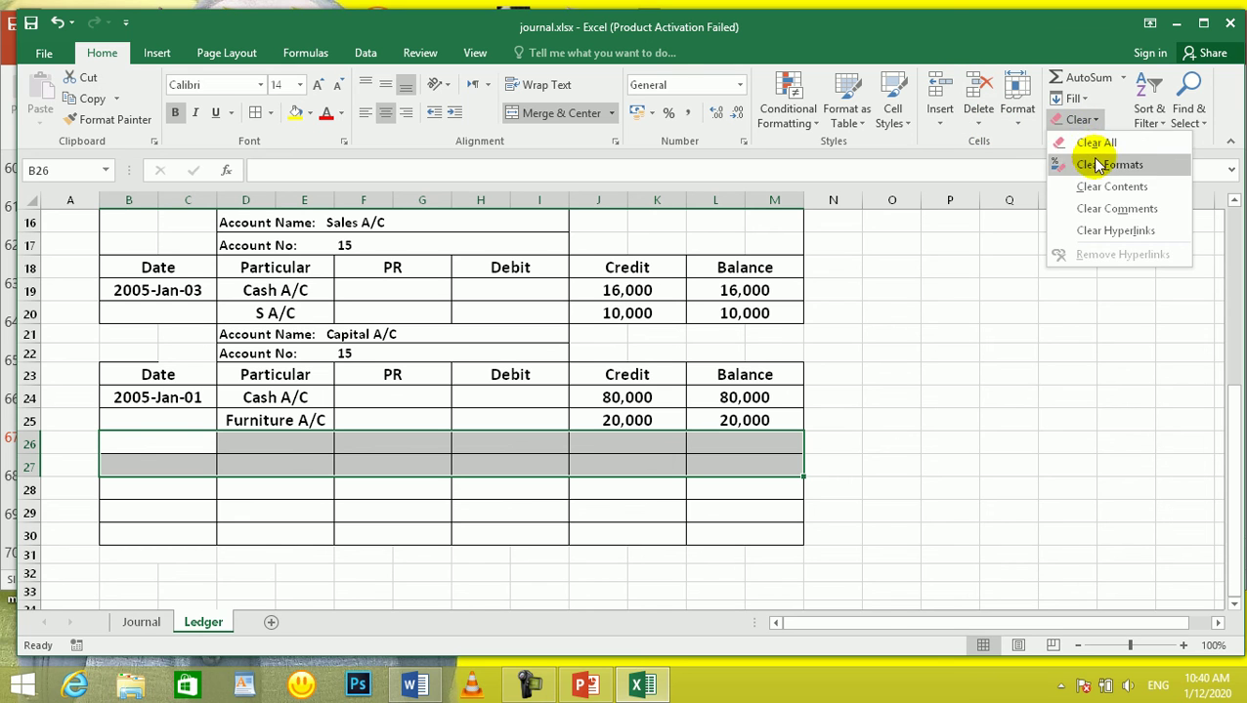
{"action": "left_click", "coordinate": [1091, 146]}
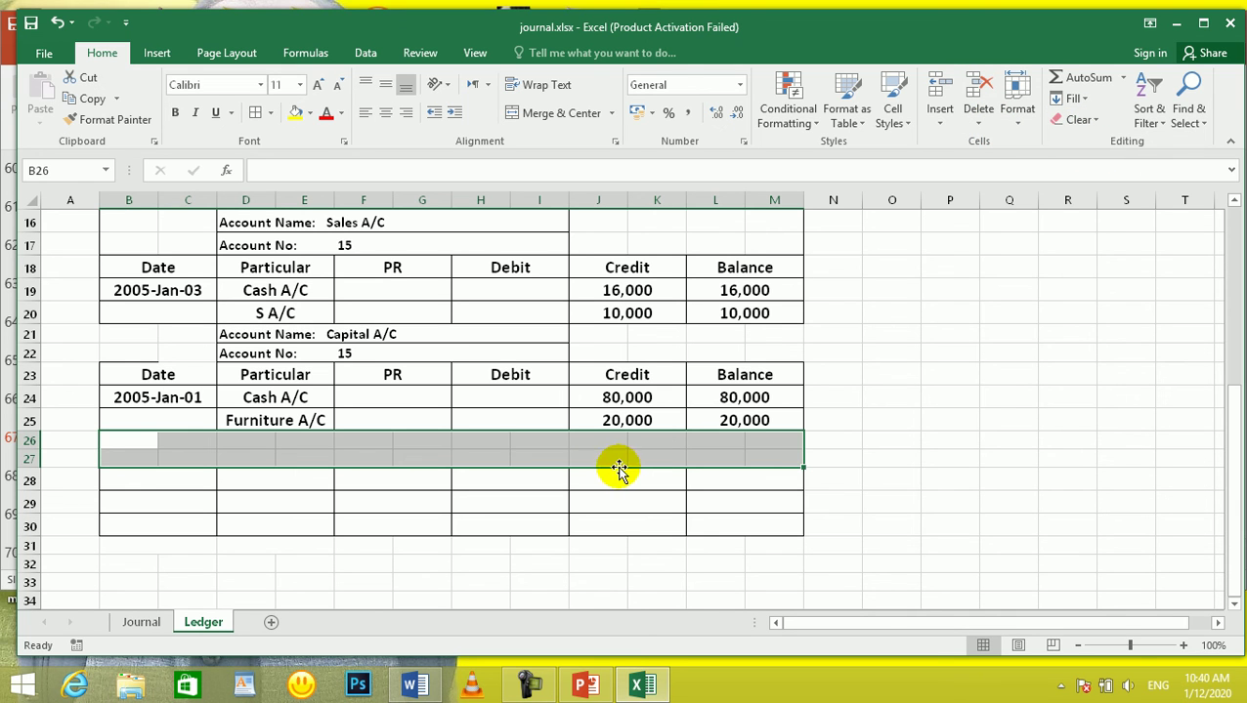
Copy the Capital A/C account name and number lines from rows 21–22 into rows 26–27, starting at D26
{"action": "left_click", "coordinate": [349, 334]}
{"action": "left_click", "coordinate": [361, 353]}
{"action": "left_click", "coordinate": [293, 338]}
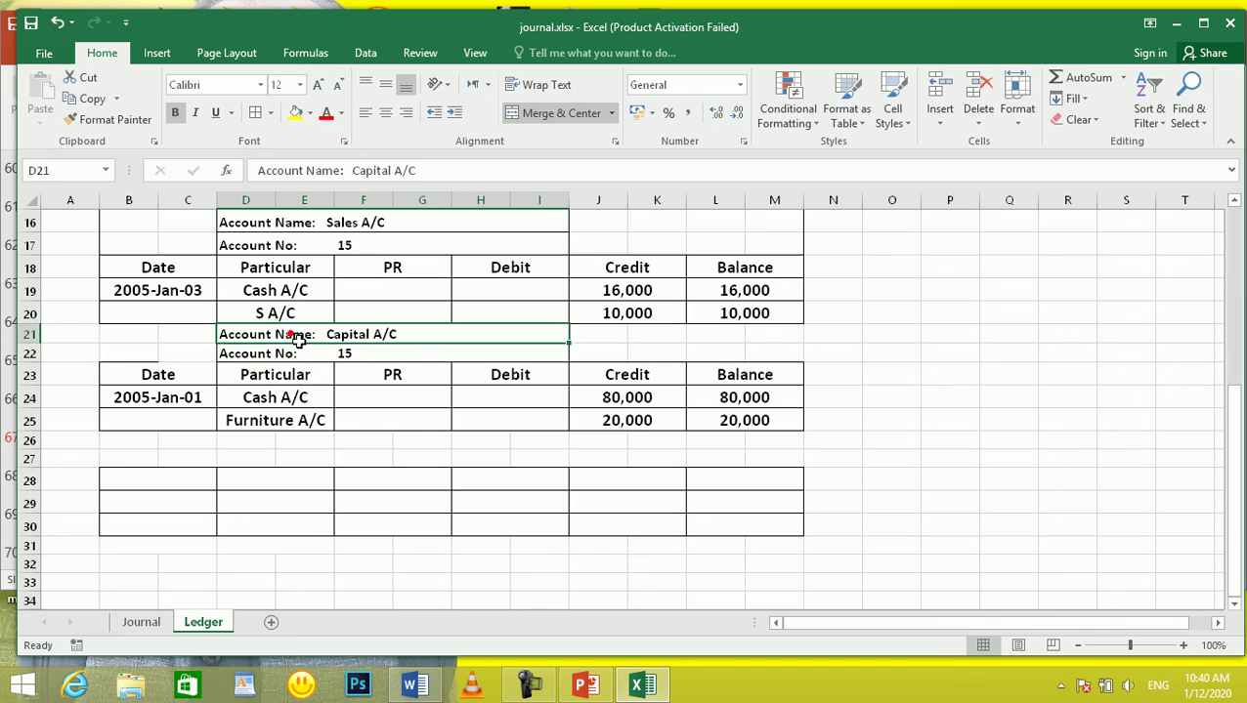
{"action": "left_click_drag", "start_coordinate": [293, 337], "coordinate": [292, 352]}
{"action": "key", "text": "ctrl+c"}
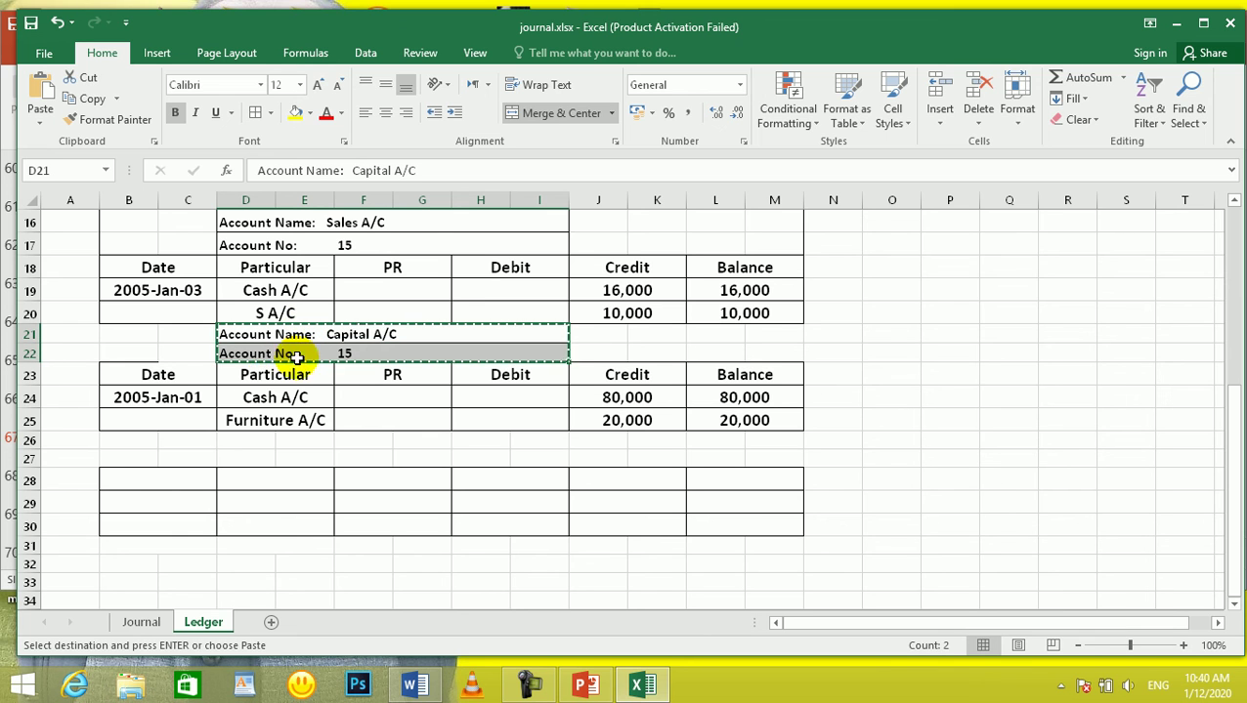
{"action": "left_click", "coordinate": [223, 439]}
{"action": "key", "text": "ctrl+v"}
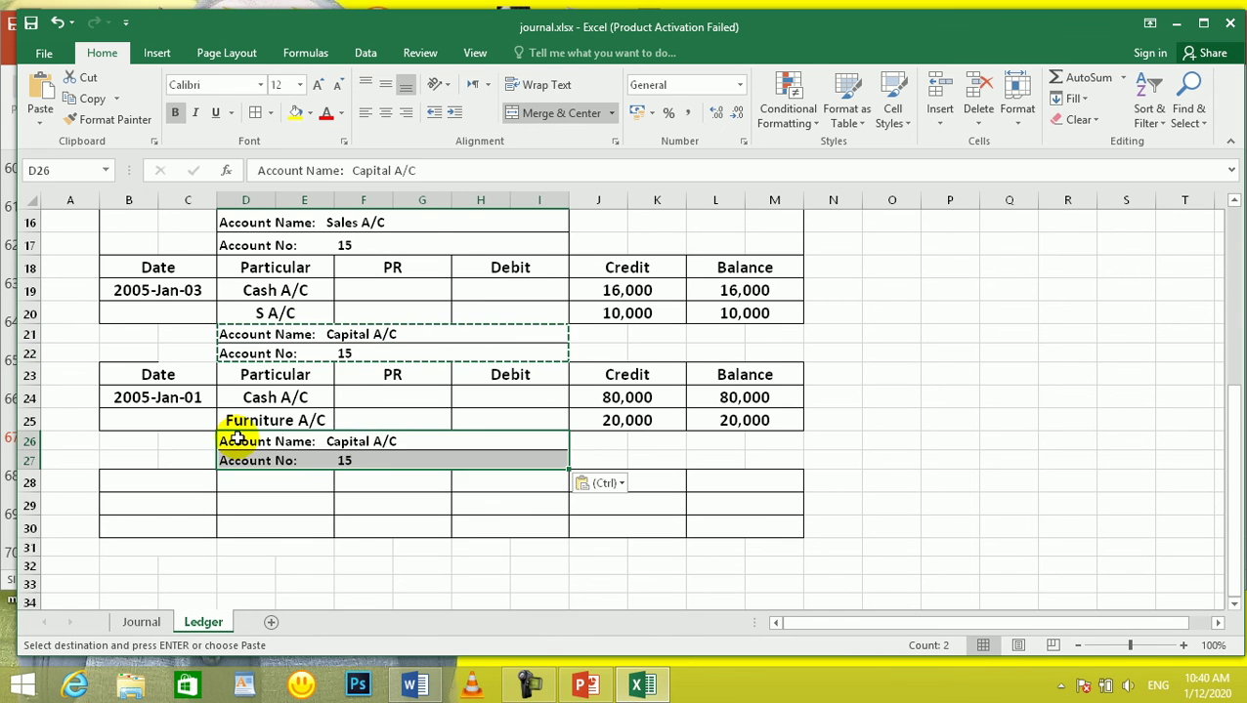
Check the Journal sheet for the next unposted account and change the account name in D26 to Furniture
{"action": "left_click", "coordinate": [154, 621]}
{"action": "left_click", "coordinate": [341, 449]}
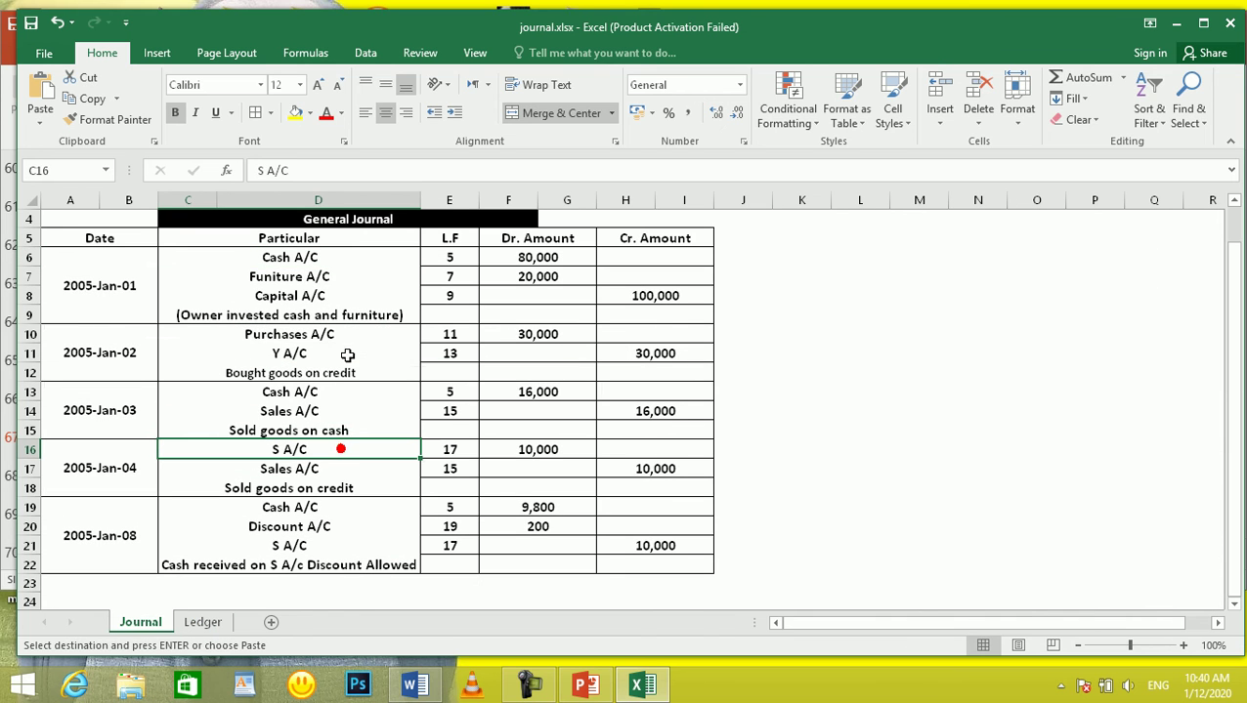
{"action": "left_click", "coordinate": [284, 277]}
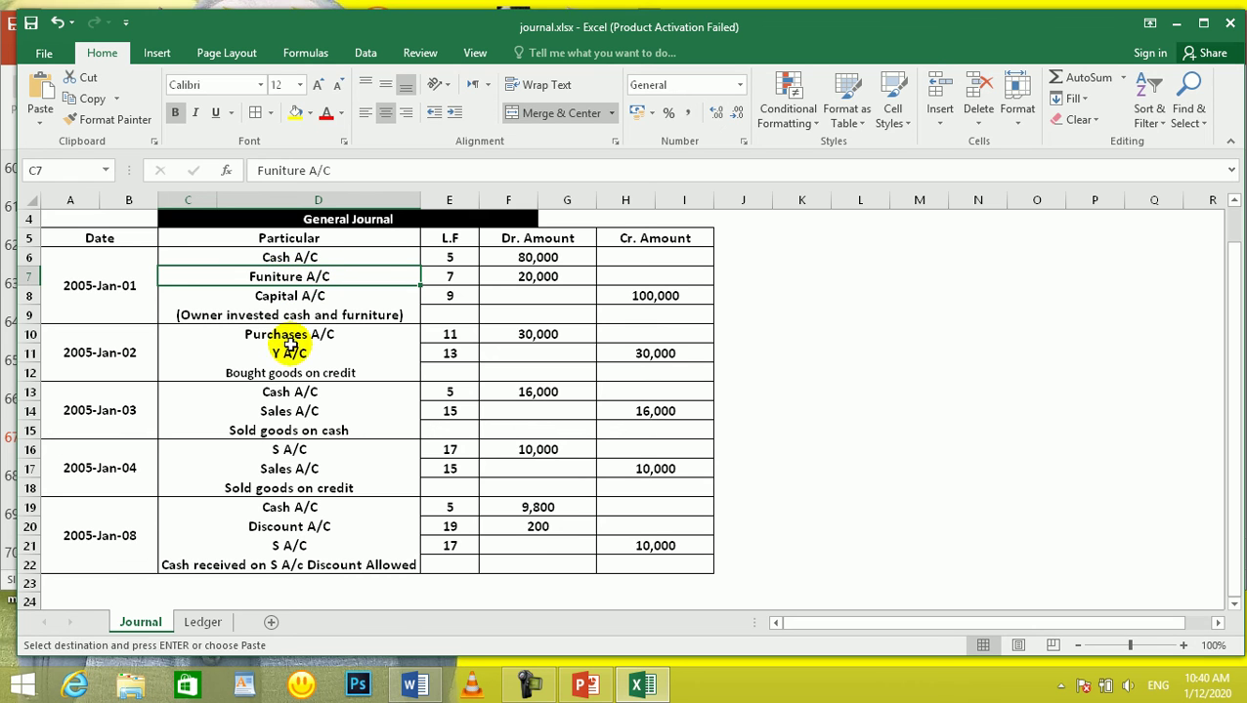
{"action": "left_click", "coordinate": [200, 622]}
{"action": "double_click", "coordinate": [401, 442]}
{"action": "key", "text": "BackSpace"}
{"action": "key", "text": "BackSpace"}
{"action": "key", "text": "BackSpace"}
{"action": "key", "text": "BackSpace"}
{"action": "key", "text": "BackSpace"}
{"action": "key", "text": "BackSpace"}
{"action": "key", "text": "BackSpace"}
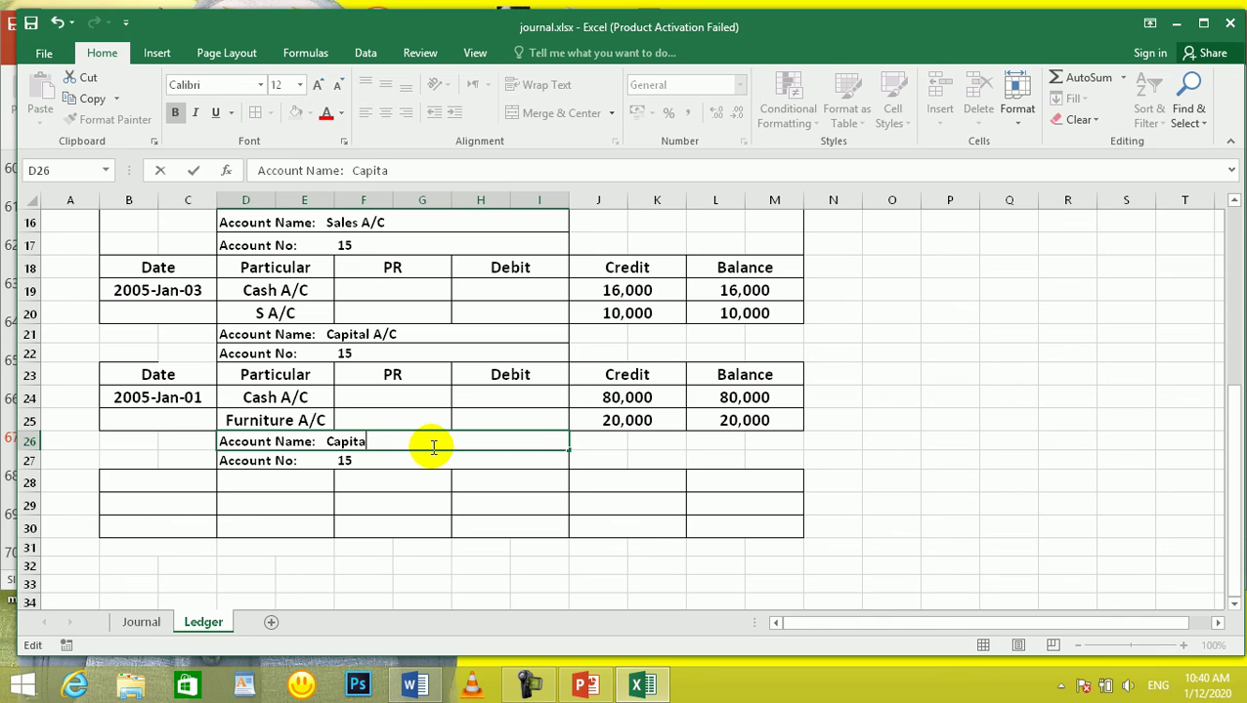
{"action": "key", "text": "BackSpace"}
{"action": "key", "text": "BackSpace"}
{"action": "key", "text": "BackSpace"}
{"action": "key", "text": "BackSpace"}
{"action": "type", "text": "Furniture"}
Look up the furniture account's L.F number in the Journal sheet and set the account number in D27 to 7
{"action": "left_click", "coordinate": [385, 459]}
{"action": "double_click", "coordinate": [387, 459]}
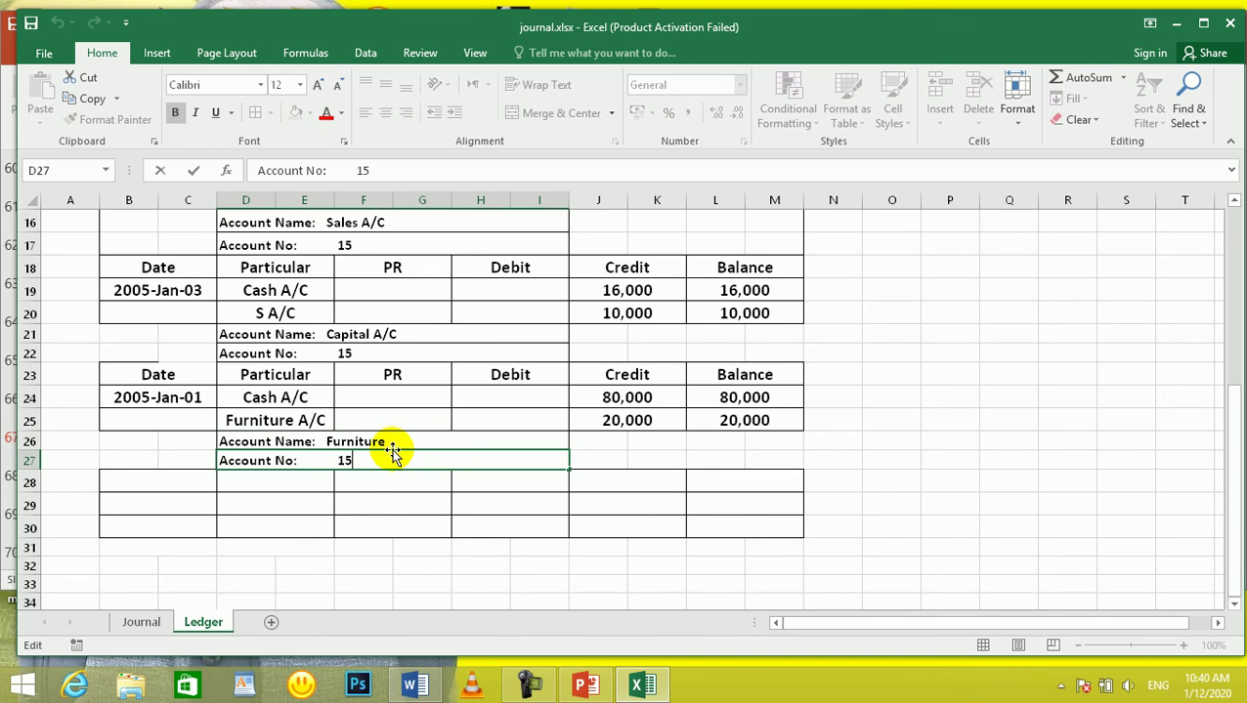
{"action": "key", "text": "Escape"}
{"action": "left_click", "coordinate": [137, 621]}
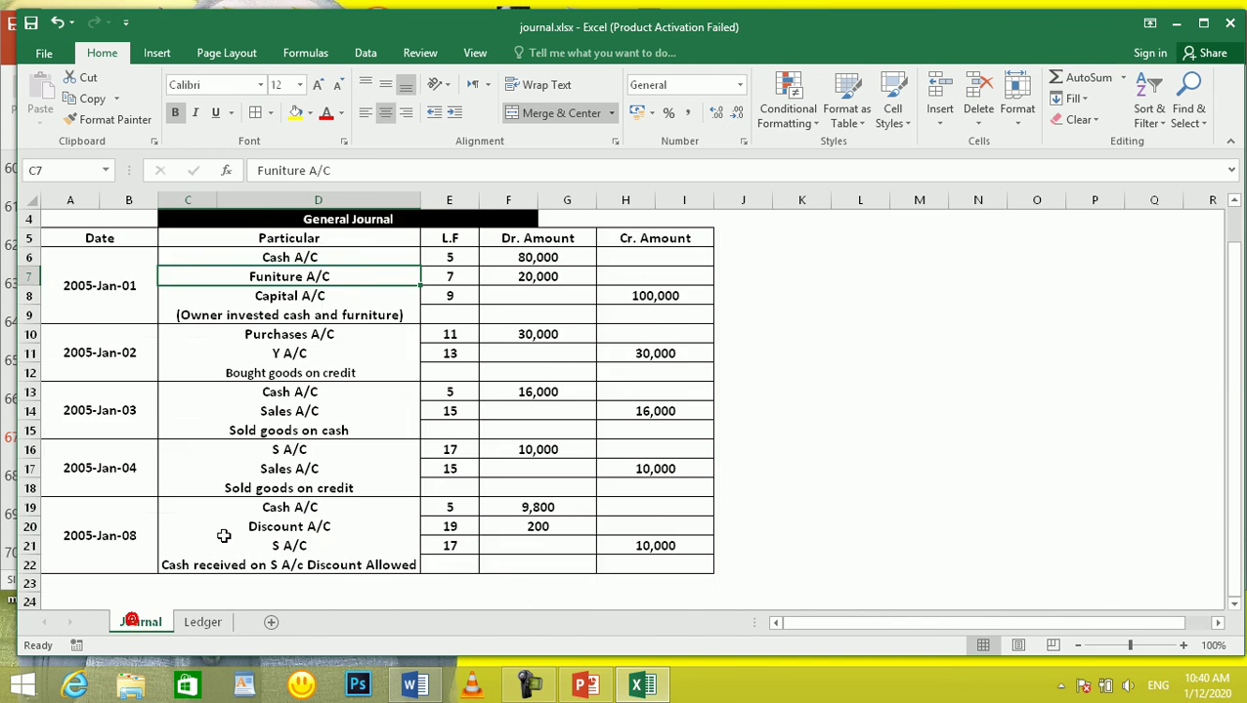
{"action": "left_click", "coordinate": [199, 622]}
{"action": "double_click", "coordinate": [368, 458]}
{"action": "key", "text": "BackSpace"}
{"action": "key", "text": "BackSpace"}
{"action": "key", "text": "Return"}
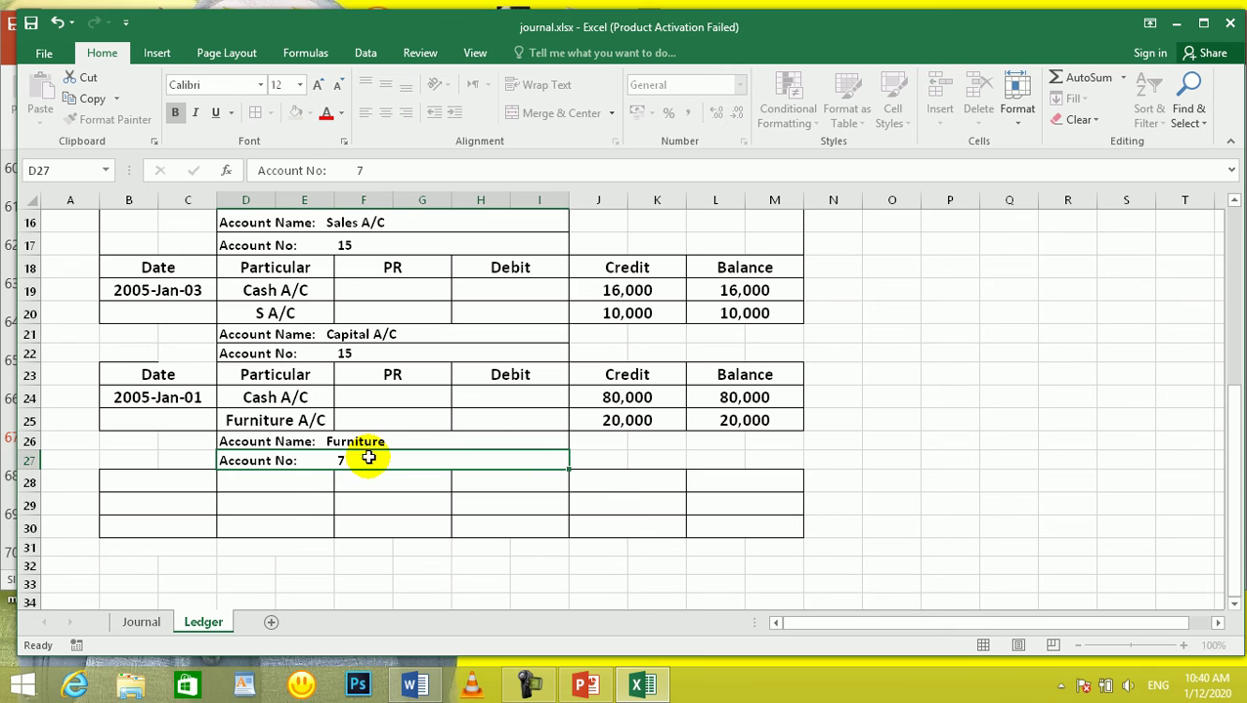
Copy the Date to Balance header row from row 23 into row 28, starting at B28
{"action": "left_click_drag", "start_coordinate": [149, 369], "coordinate": [728, 374]}
{"action": "key", "text": "ctrl+c"}
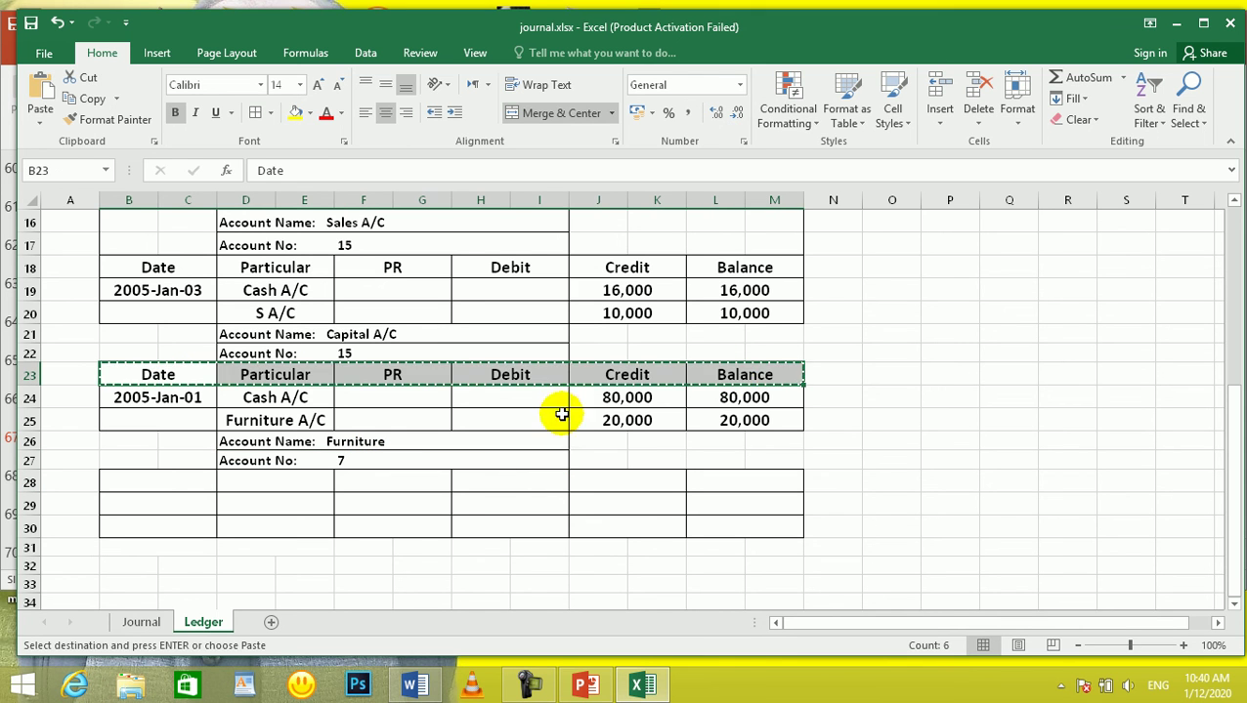
{"action": "left_click", "coordinate": [158, 484]}
{"action": "key", "text": "ctrl+v"}
{"action": "left_click", "coordinate": [252, 497]}
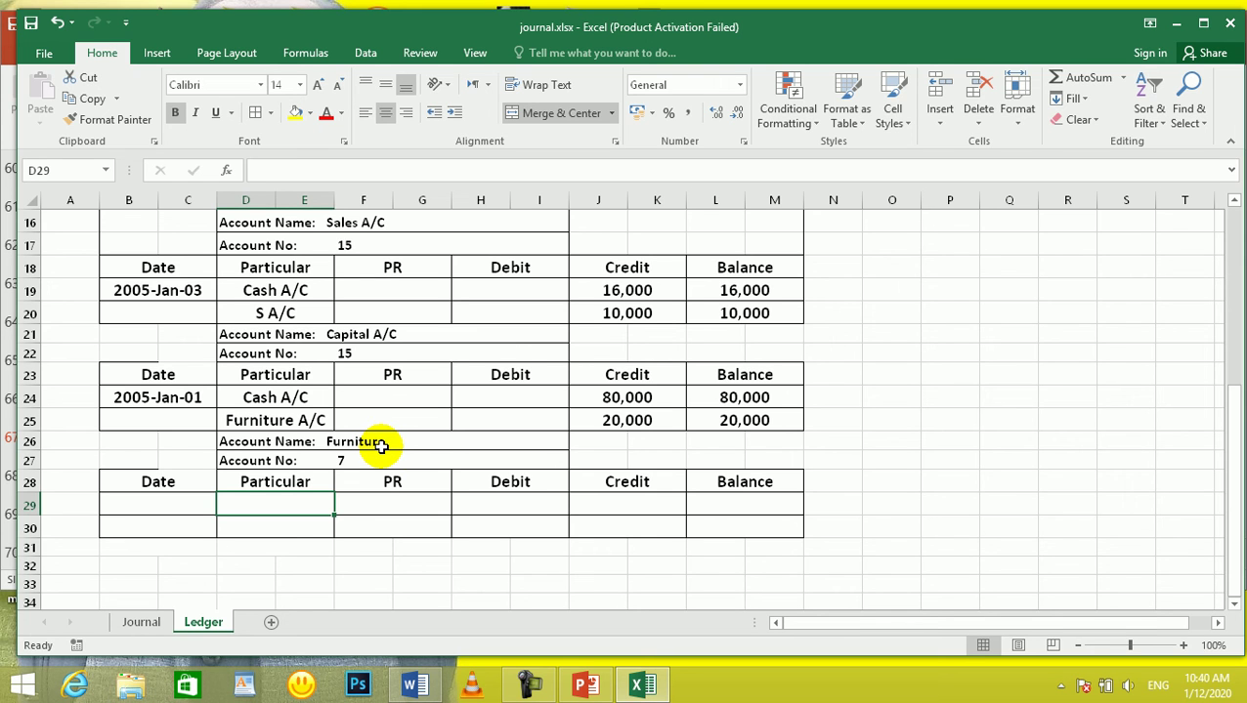
Complete the account name in D26 so that it reads Furniture A/C
{"action": "left_click", "coordinate": [417, 441]}
{"action": "double_click", "coordinate": [421, 443]}
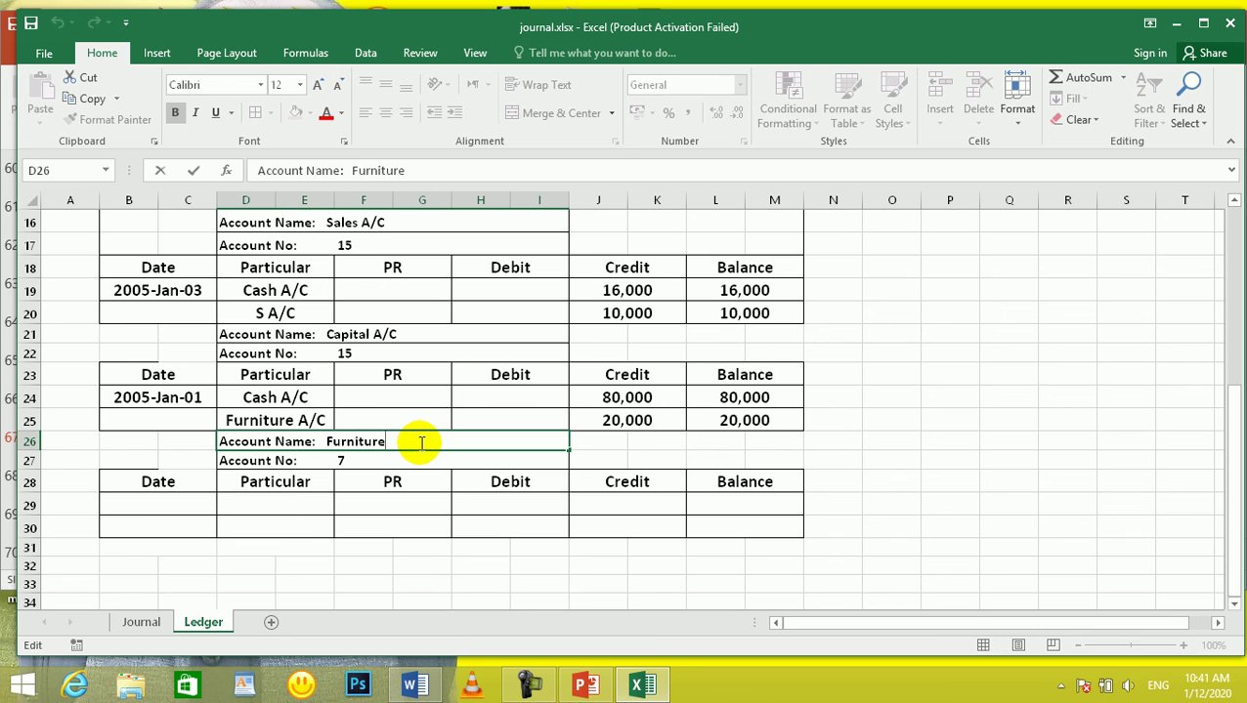
{"action": "type", "text": "A/C"}
{"action": "key", "text": "Return"}
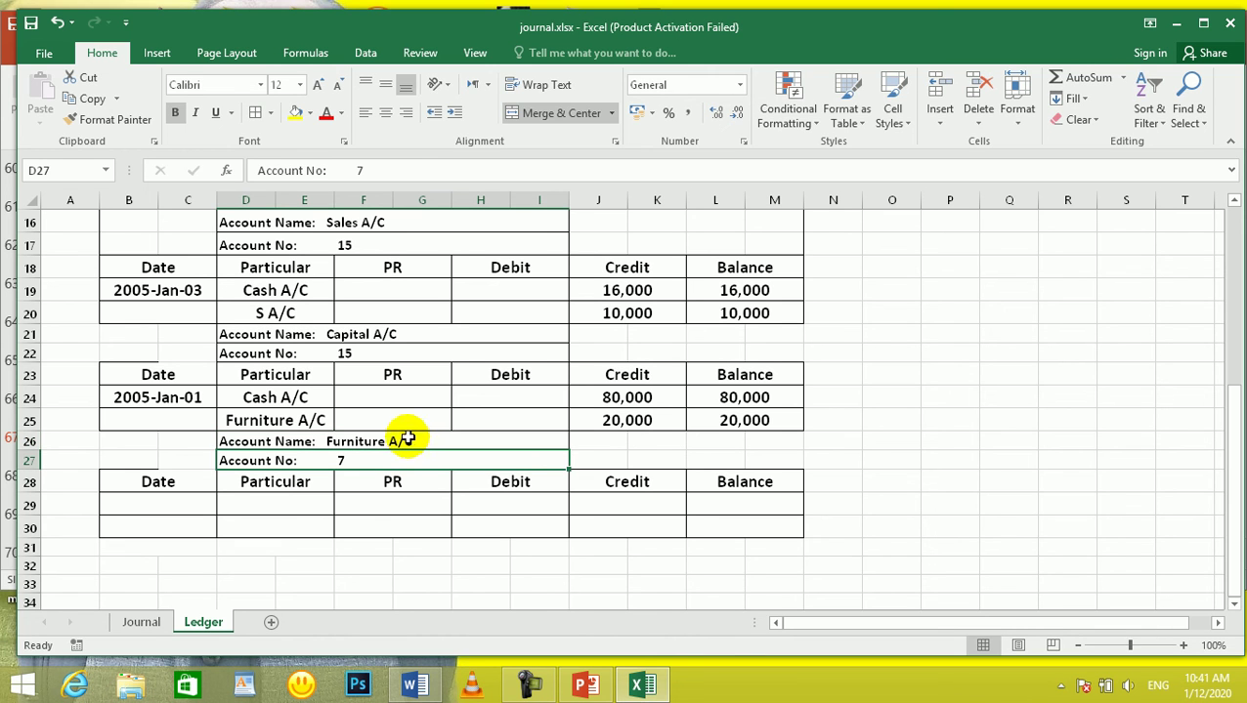
Check the furniture entry in the Journal sheet and enter its date 2005-JAN-01 in B29 of the Ledger sheet
{"action": "left_click", "coordinate": [142, 621]}
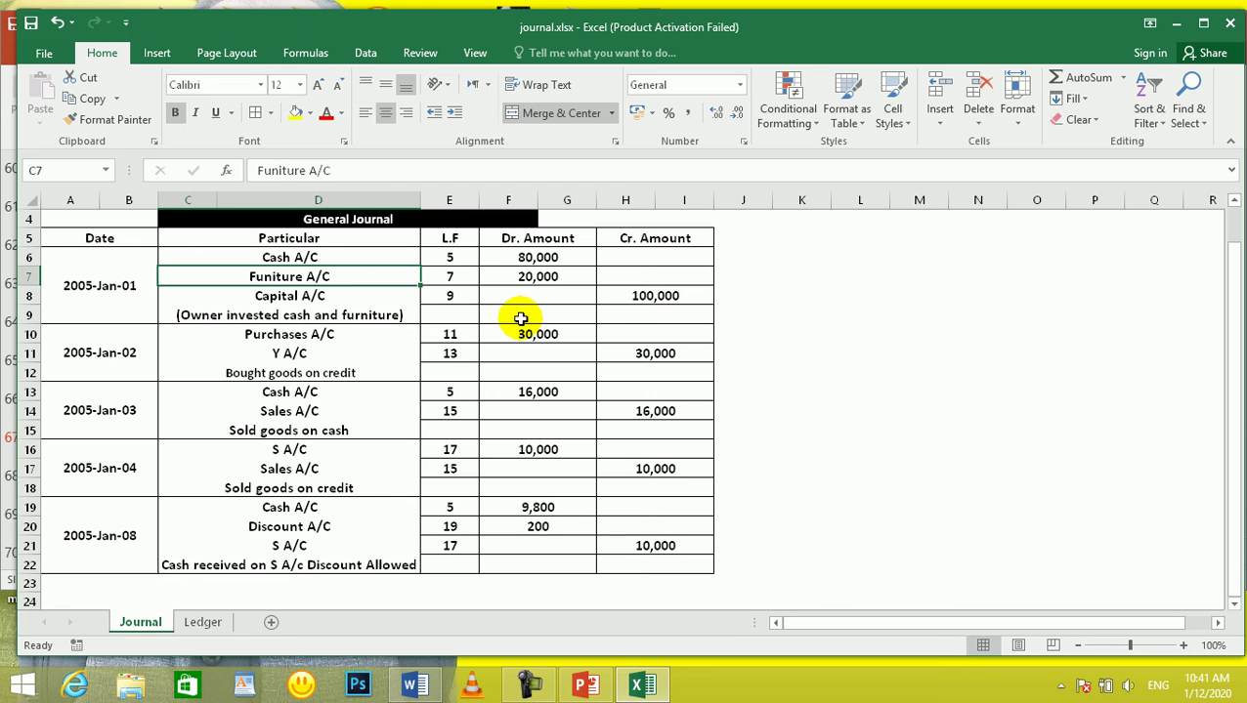
{"action": "left_click", "coordinate": [202, 625]}
{"action": "left_click", "coordinate": [299, 510]}
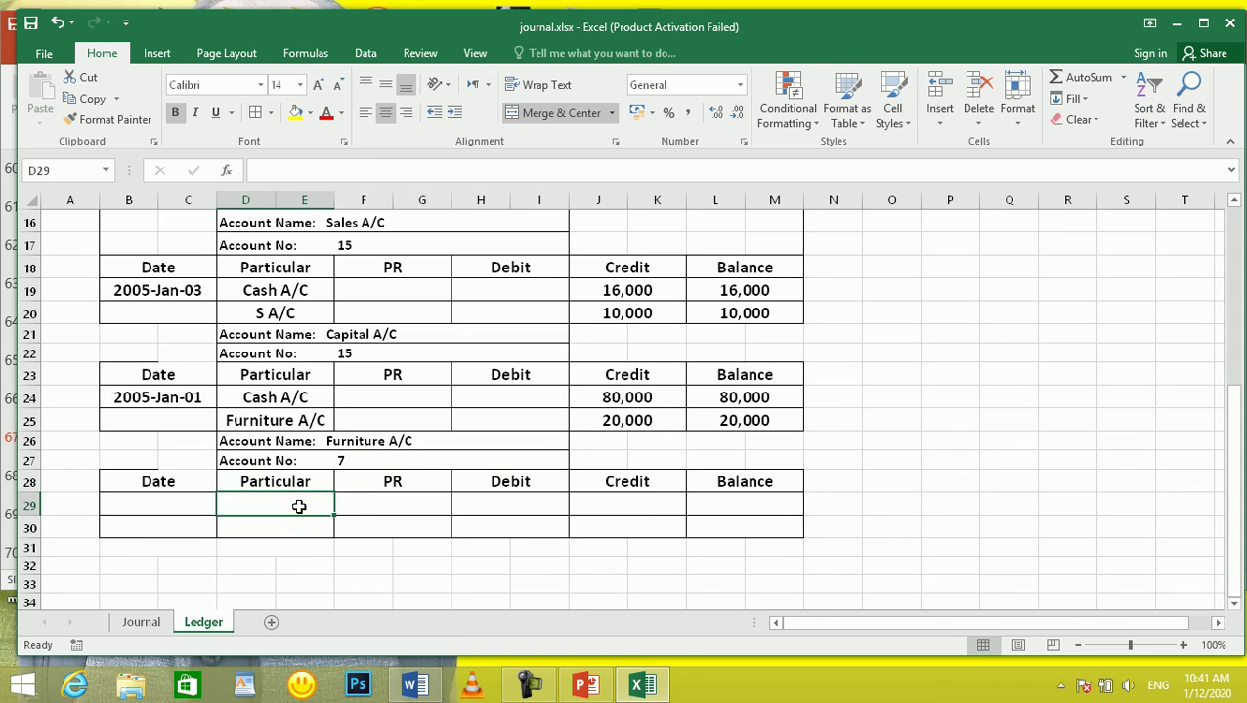
{"action": "left_click", "coordinate": [158, 501]}
{"action": "type", "text": "2"}
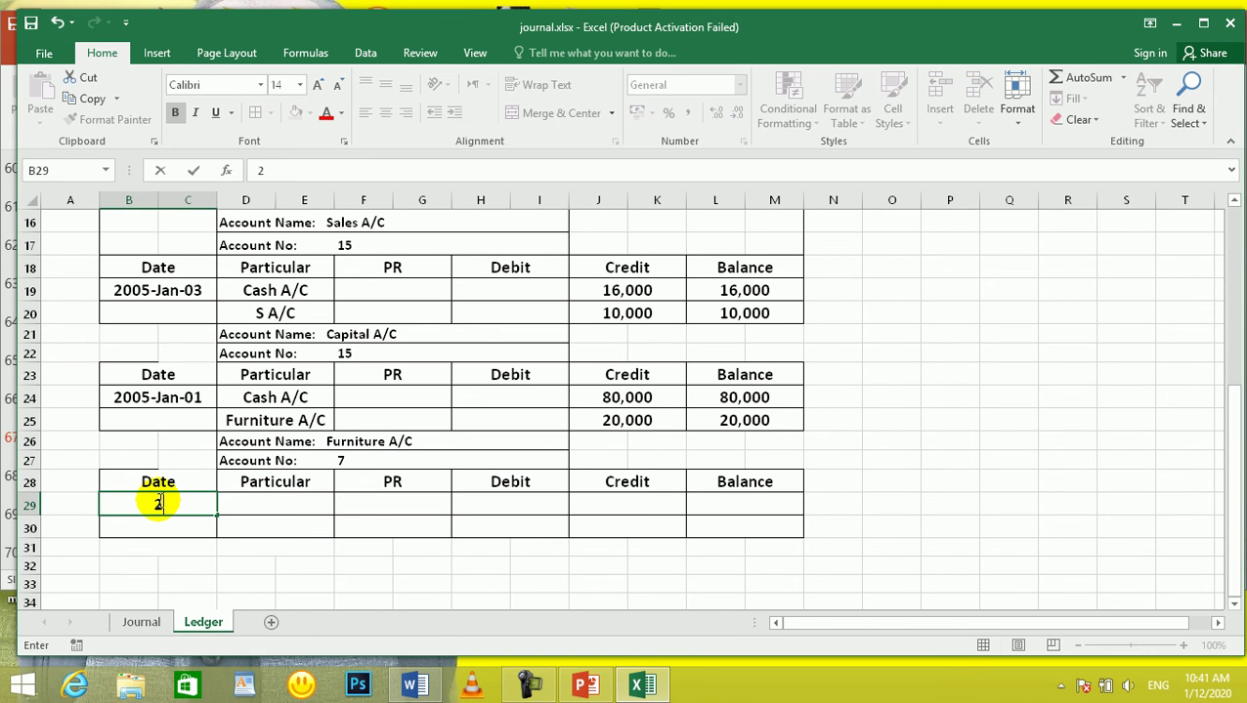
{"action": "type", "text": "005-JAN"}
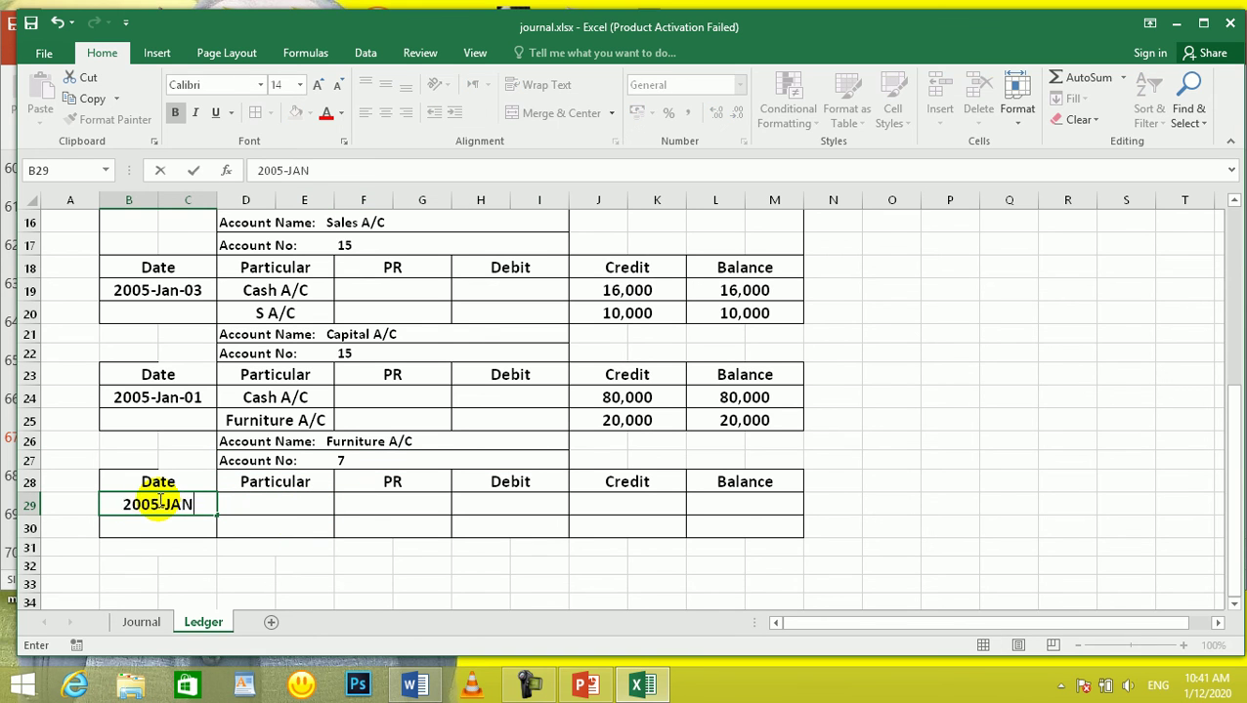
{"action": "type", "text": "-01"}
{"action": "key", "text": "Tab"}
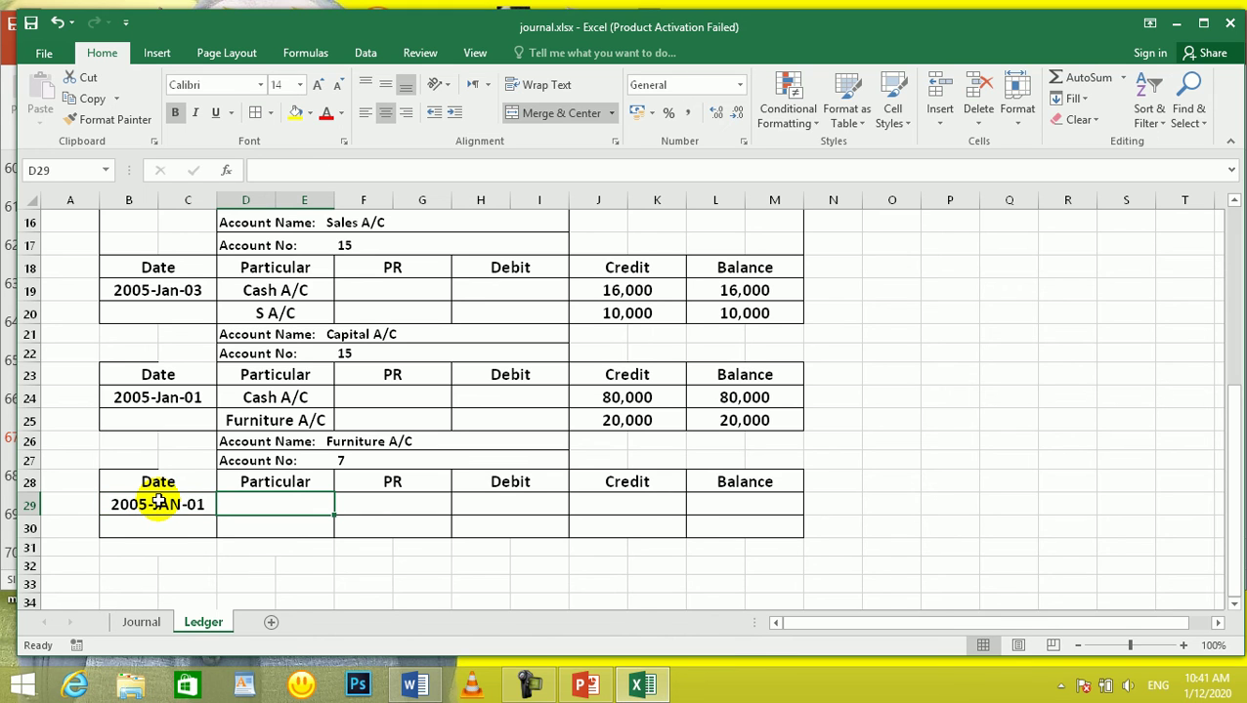
Enter Capital A/C as the particular of the Furniture A/C posting in D29
{"action": "type", "text": "P"}
{"action": "key", "text": "BackSpace"}
{"action": "key", "text": "BackSpace"}
{"action": "type", "text": "Cap"}
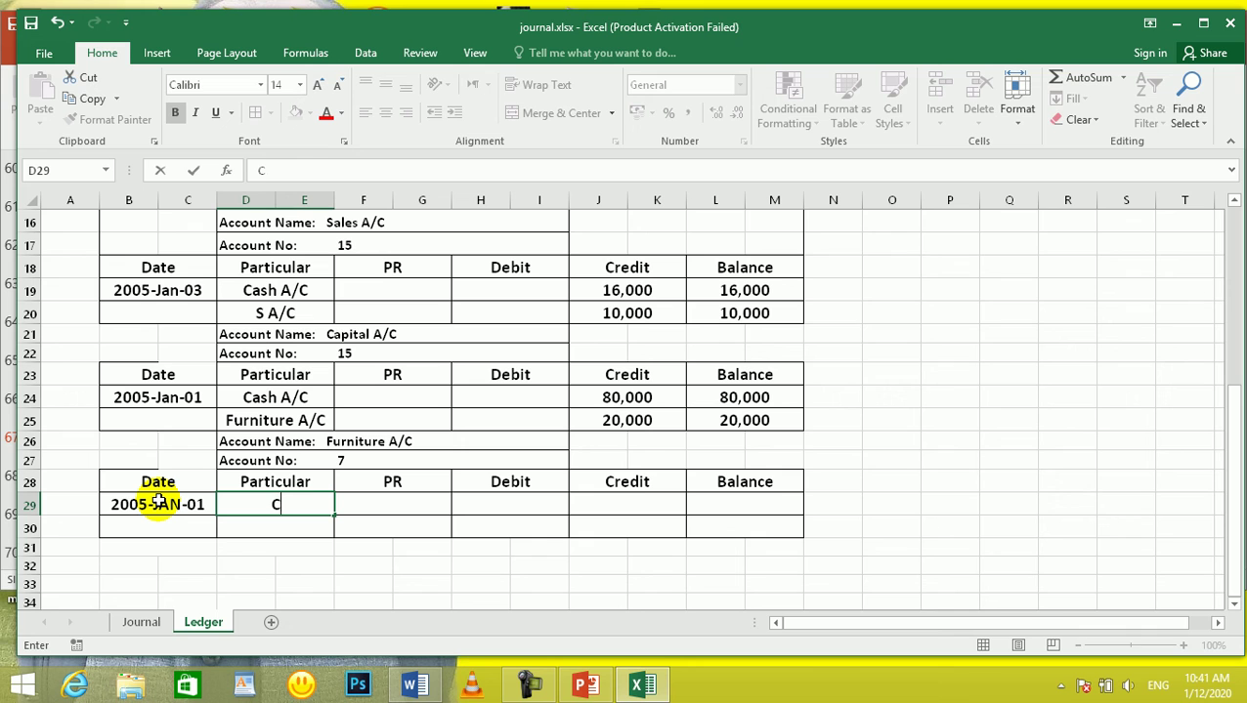
{"action": "key", "text": "BackSpace"}
{"action": "type", "text": "ita"}
{"action": "key", "text": "BackSpace"}
{"action": "key", "text": "BackSpace"}
{"action": "key", "text": "BackSpace"}
{"action": "type", "text": "ital"}
{"action": "key", "text": "Tab"}
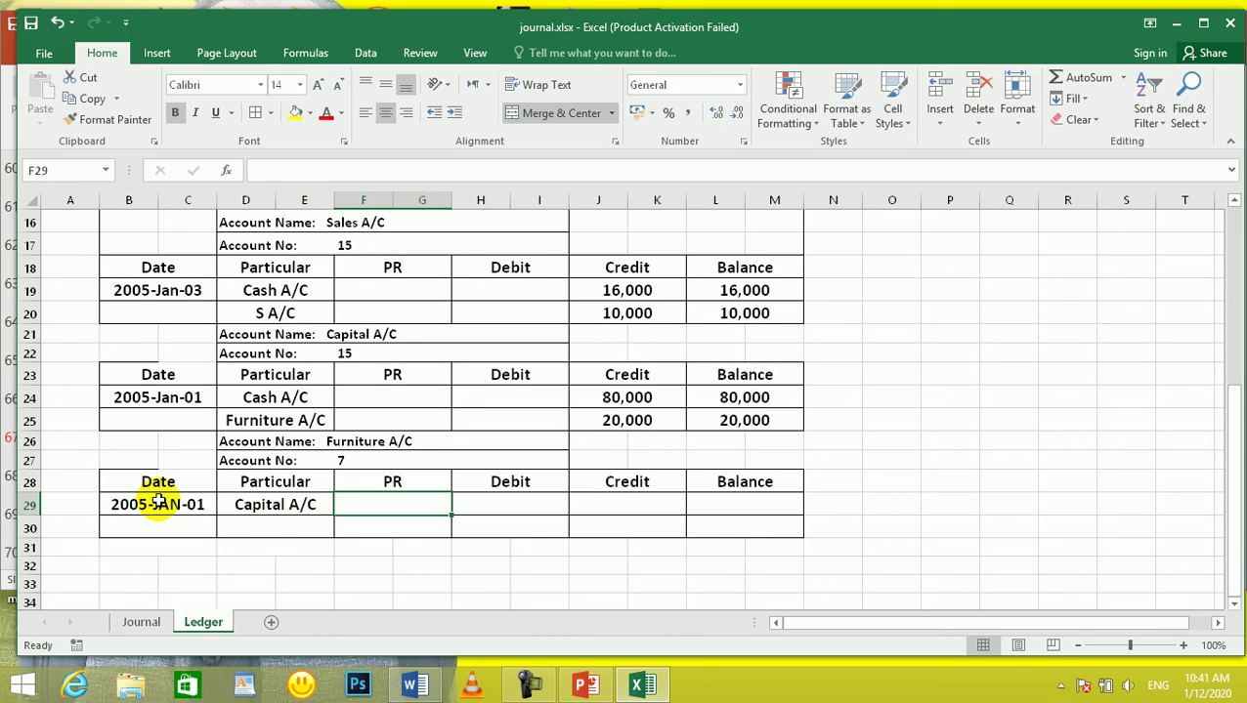
Enter 20,000 as the debit amount of the Furniture A/C posting in H29
{"action": "key", "text": "Tab"}
{"action": "key", "text": "Tab"}
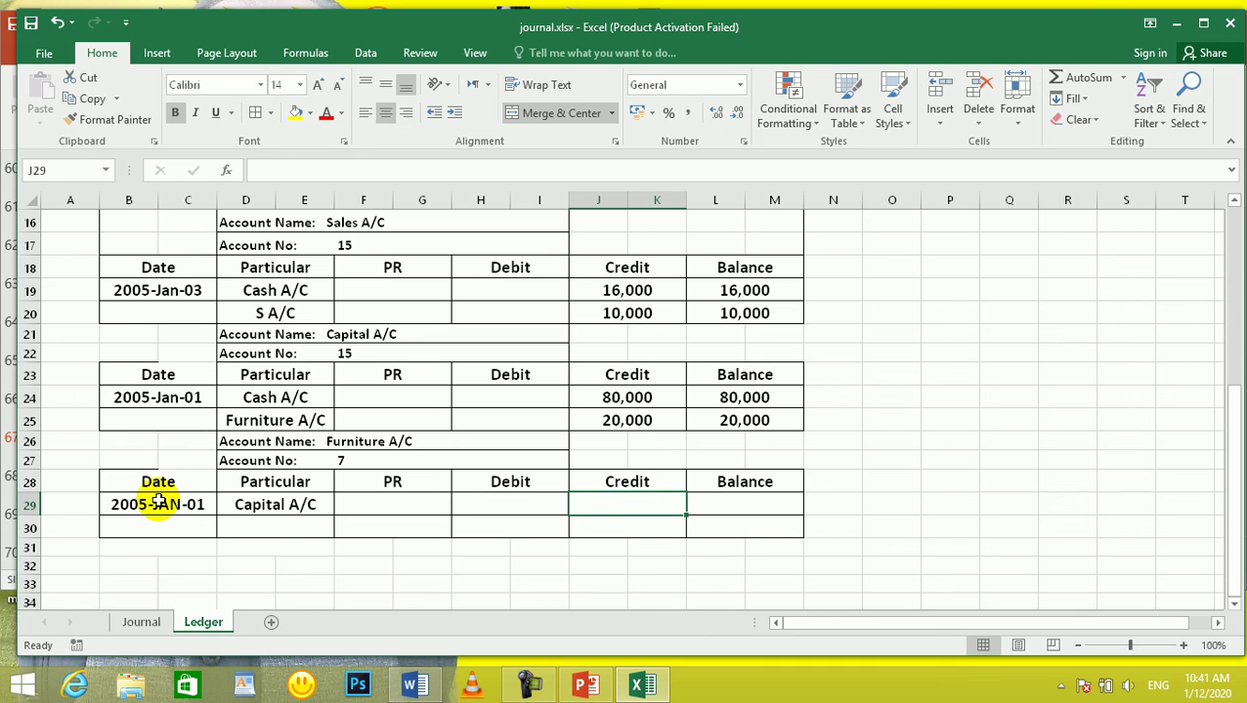
{"action": "key", "text": "shift+Tab"}
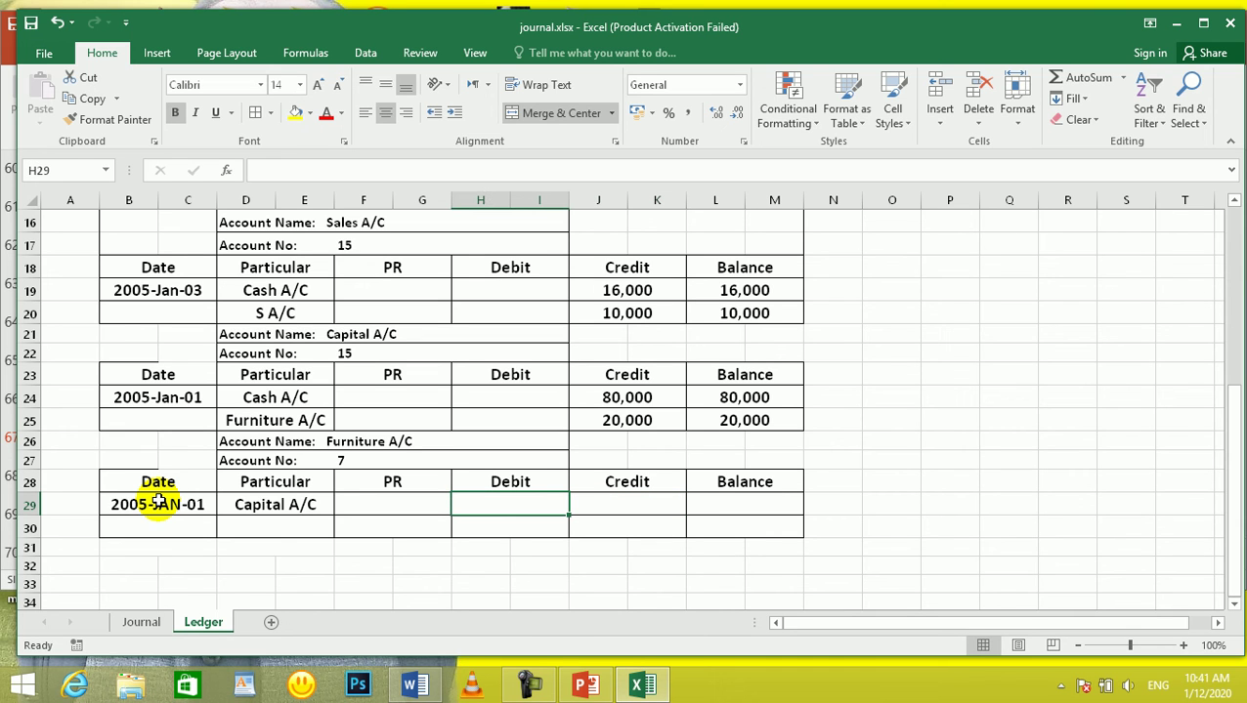
{"action": "type", "text": "20,000"}
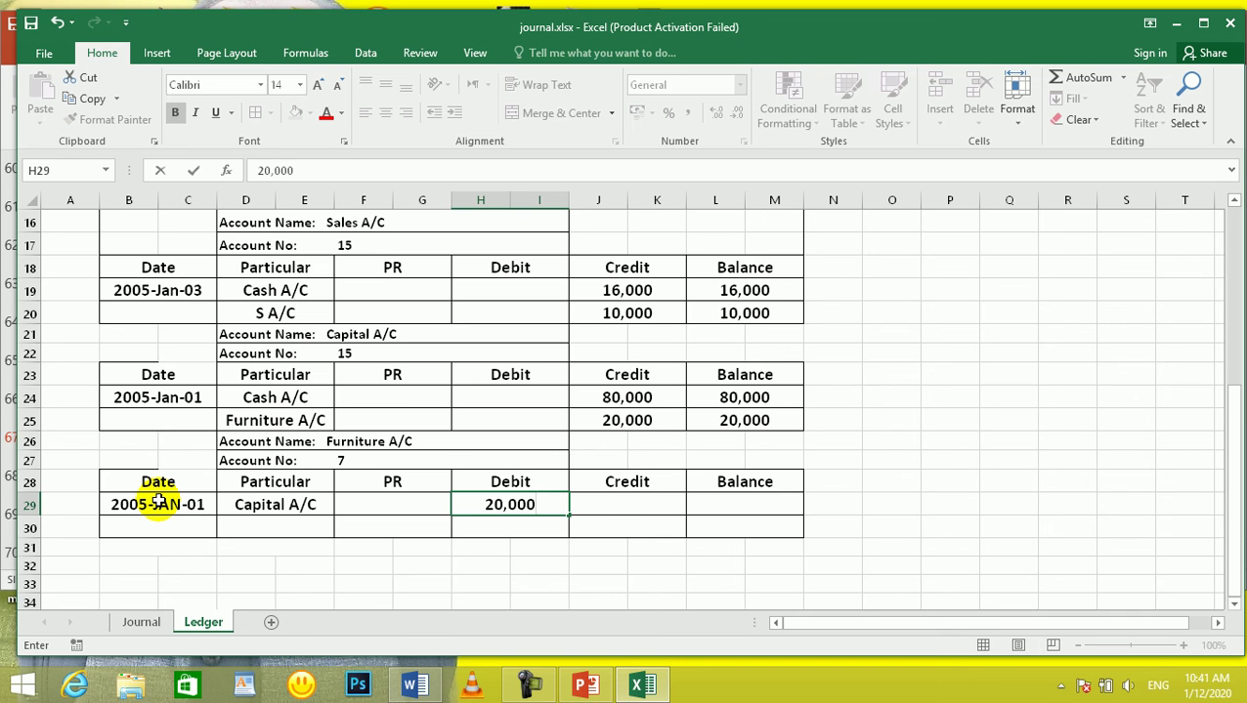
{"action": "key", "text": "Return"}
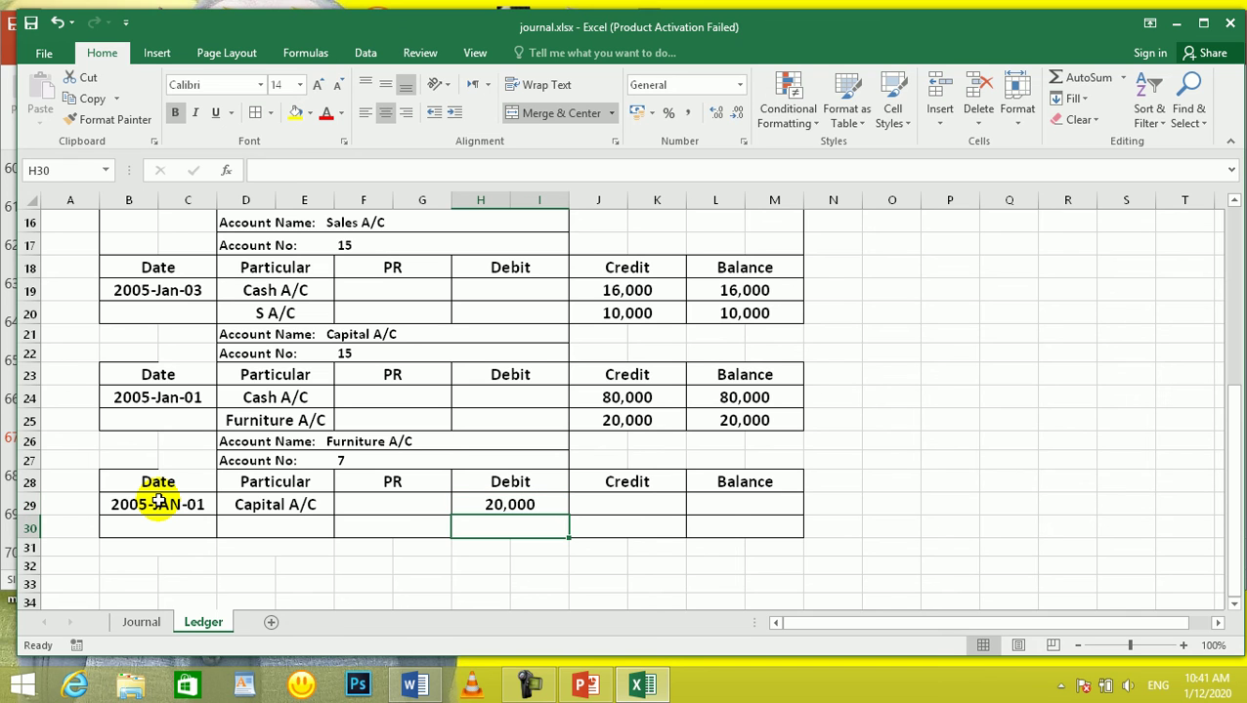
Calculate the Furniture A/C balance in L29 as debit minus credit, H29 minus J29
{"action": "left_click", "coordinate": [714, 507]}
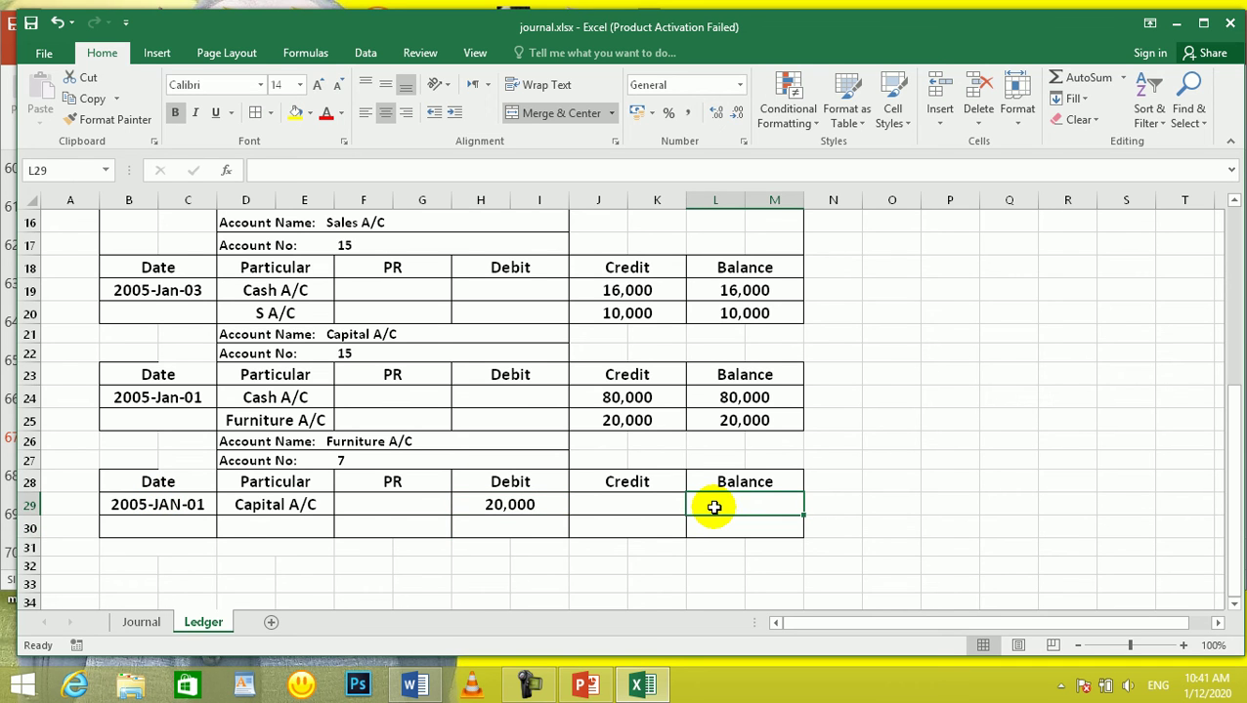
{"action": "type", "text": "="}
{"action": "left_click", "coordinate": [523, 501]}
{"action": "type", "text": "-"}
{"action": "left_click", "coordinate": [603, 506]}
{"action": "key", "text": "Return"}
{"action": "left_click", "coordinate": [533, 583]}
{"action": "scroll", "coordinate": [366, 525], "scroll_direction": "up", "scroll_amount": 2}
{"action": "scroll", "coordinate": [367, 526], "scroll_direction": "down", "scroll_amount": 2}
{"action": "scroll", "coordinate": [368, 526], "scroll_direction": "down", "scroll_amount": 2}
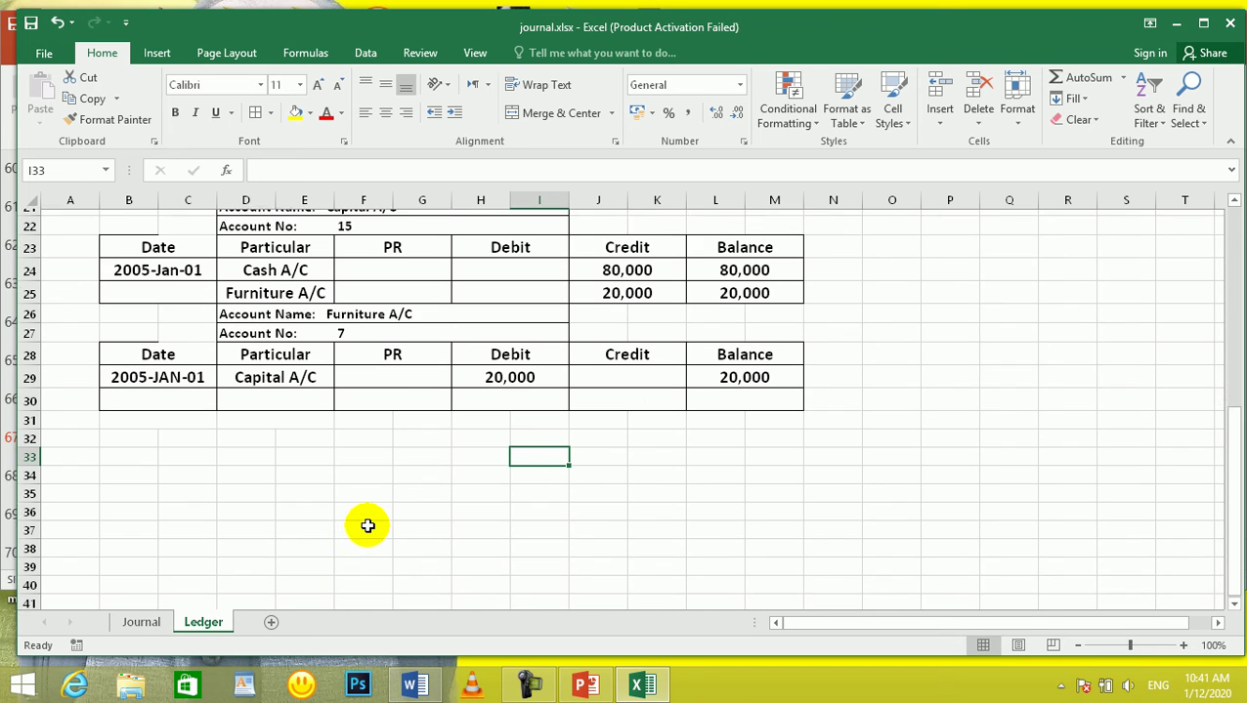
{"action": "scroll", "coordinate": [231, 357], "scroll_direction": "up", "scroll_amount": 2}
{"action": "scroll", "coordinate": [232, 362], "scroll_direction": "up", "scroll_amount": 1}
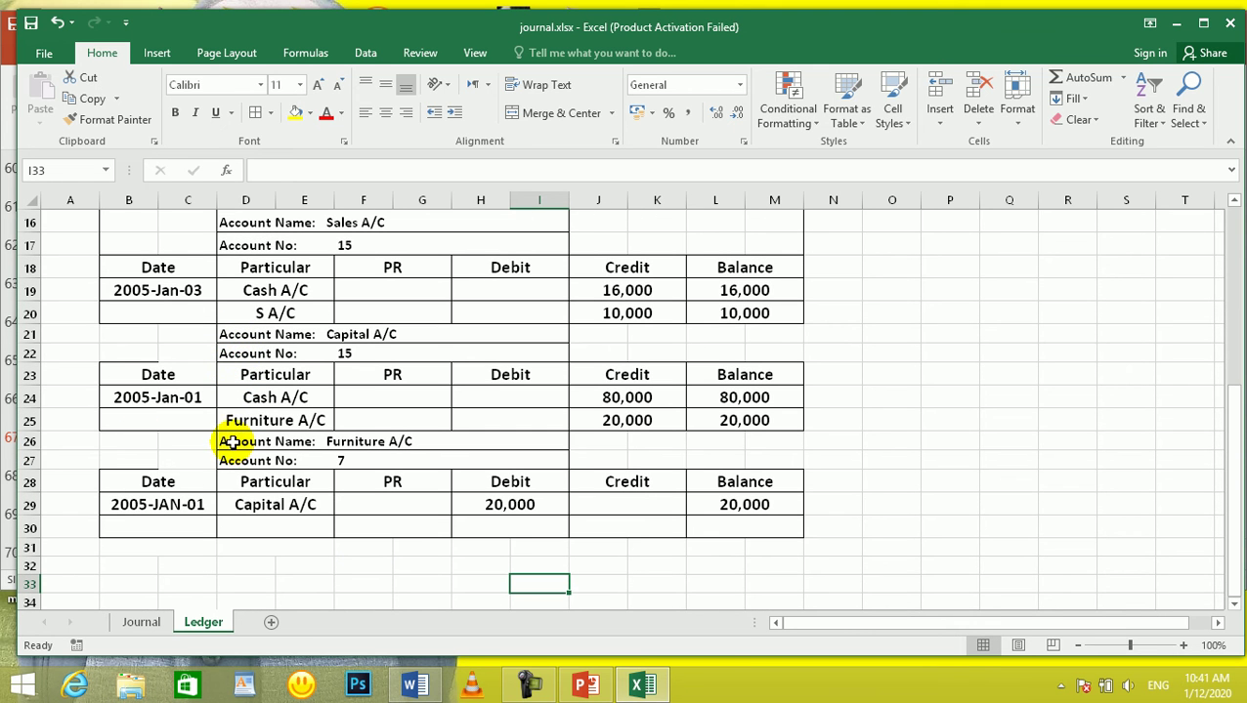
{"action": "left_click_drag", "start_coordinate": [153, 480], "coordinate": [774, 520]}
{"action": "key", "text": "ctrl+c"}
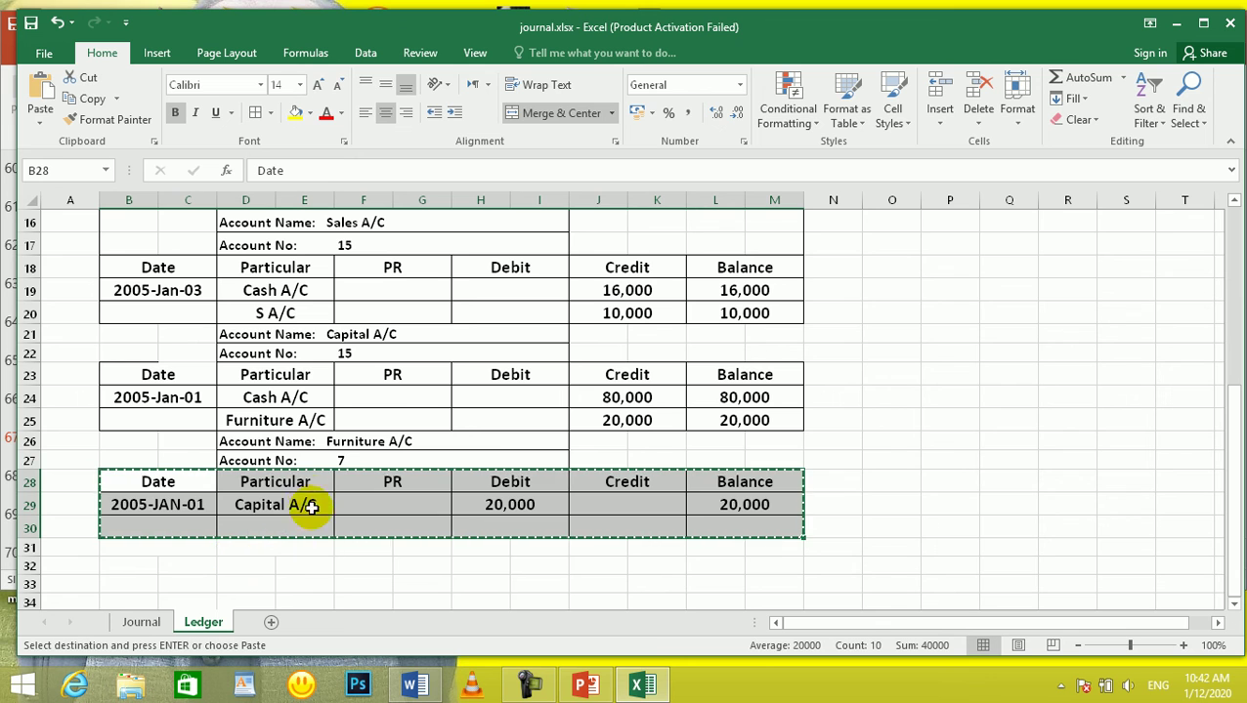
{"action": "key", "text": "Escape"}
Copy the Furniture A/C name and account number rows D26:I27 to D31 below the Furniture A/C table
{"action": "left_click_drag", "start_coordinate": [293, 449], "coordinate": [398, 459]}
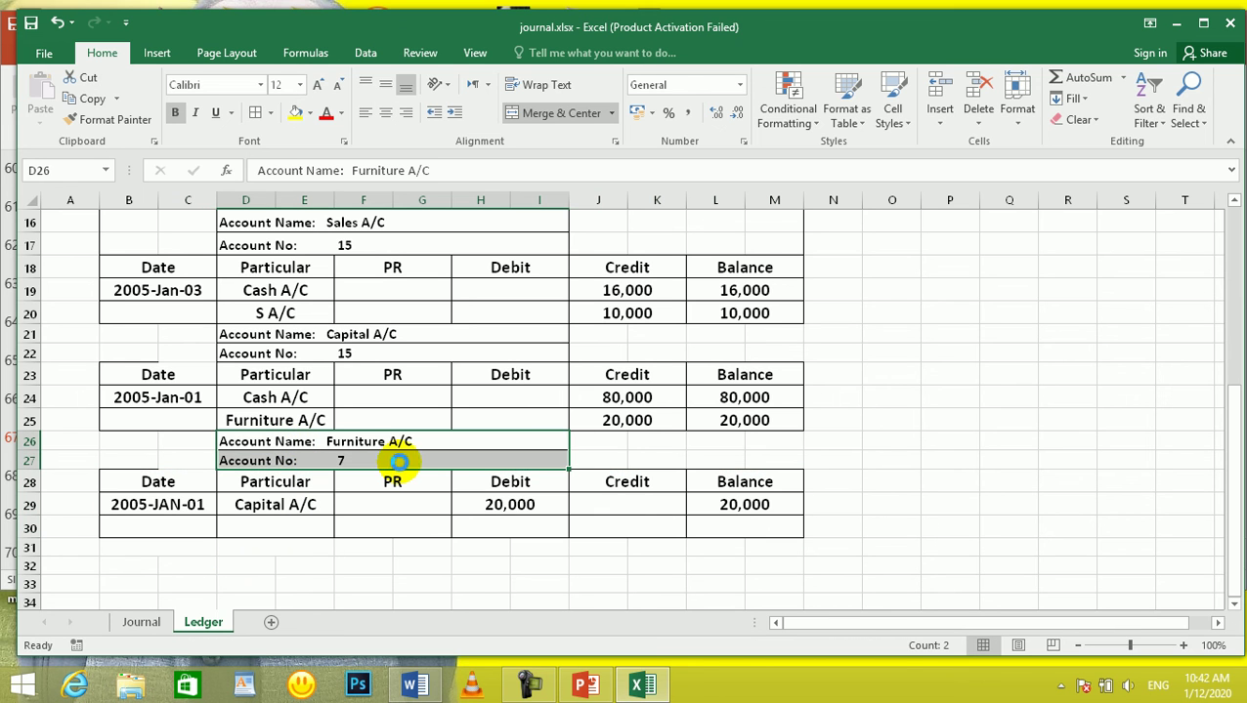
{"action": "key", "text": "ctrl+c"}
{"action": "left_click", "coordinate": [303, 552]}
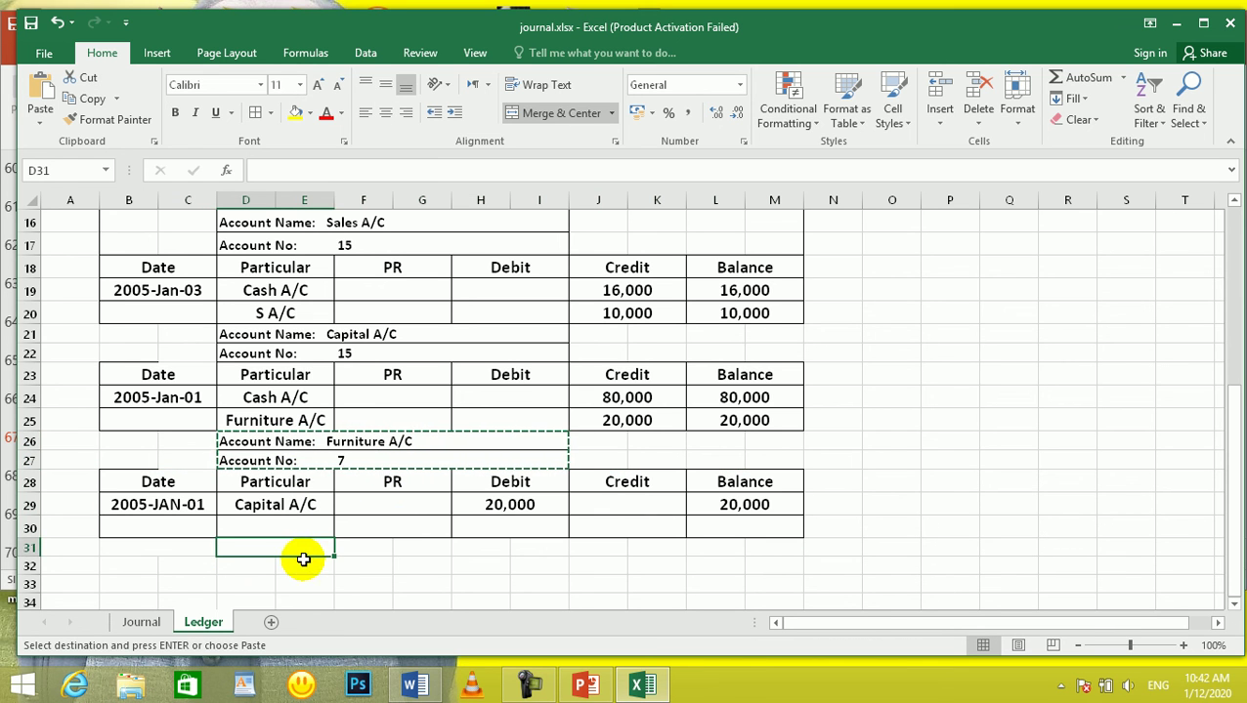
{"action": "key", "text": "ctrl+v"}
{"action": "left_click", "coordinate": [399, 589]}
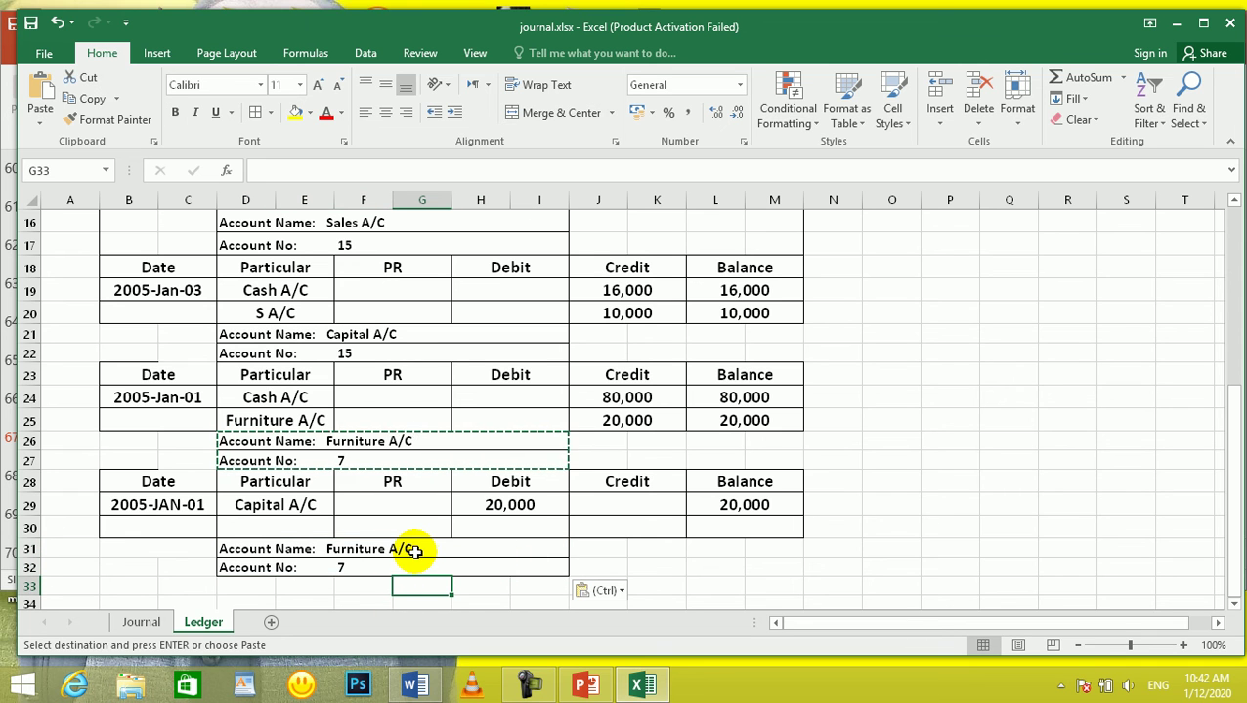
Copy the Furniture A/C posting table B28:M30 to B33 beneath the new account heading
{"action": "left_click_drag", "start_coordinate": [128, 482], "coordinate": [724, 514]}
{"action": "key", "text": "ctrl+c"}
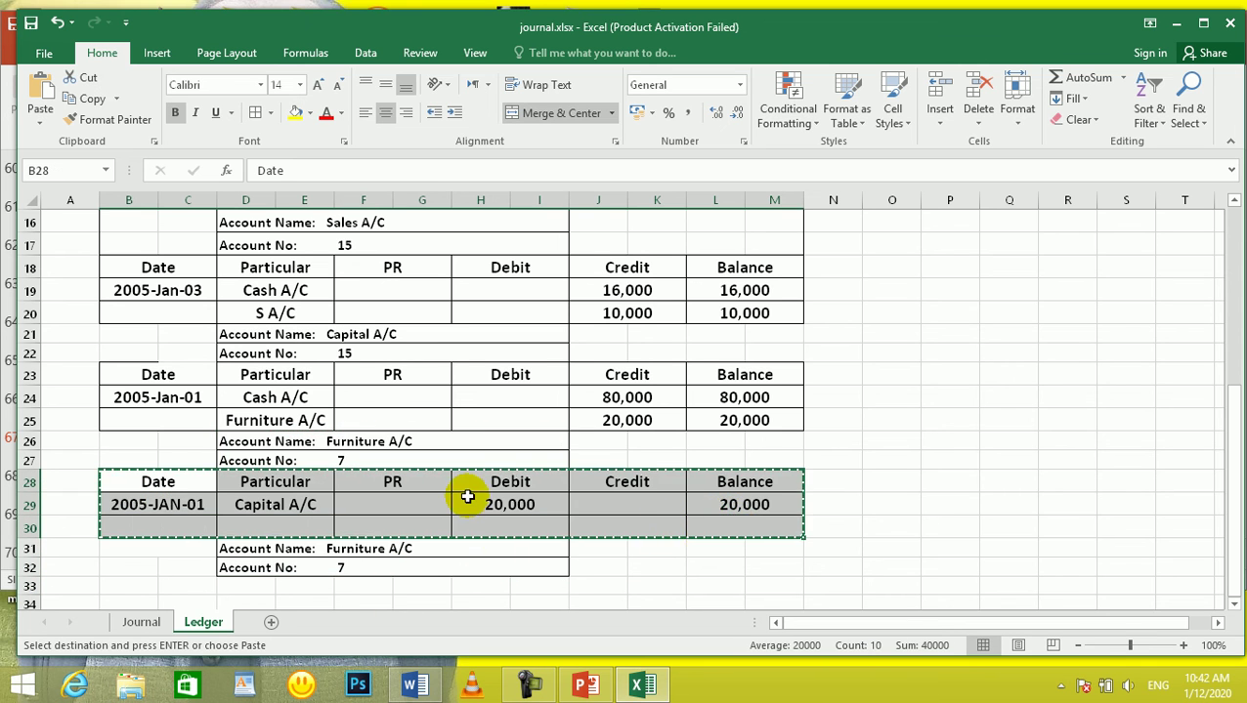
{"action": "scroll", "coordinate": [368, 494], "scroll_direction": "down", "scroll_amount": 2}
{"action": "left_click", "coordinate": [128, 440]}
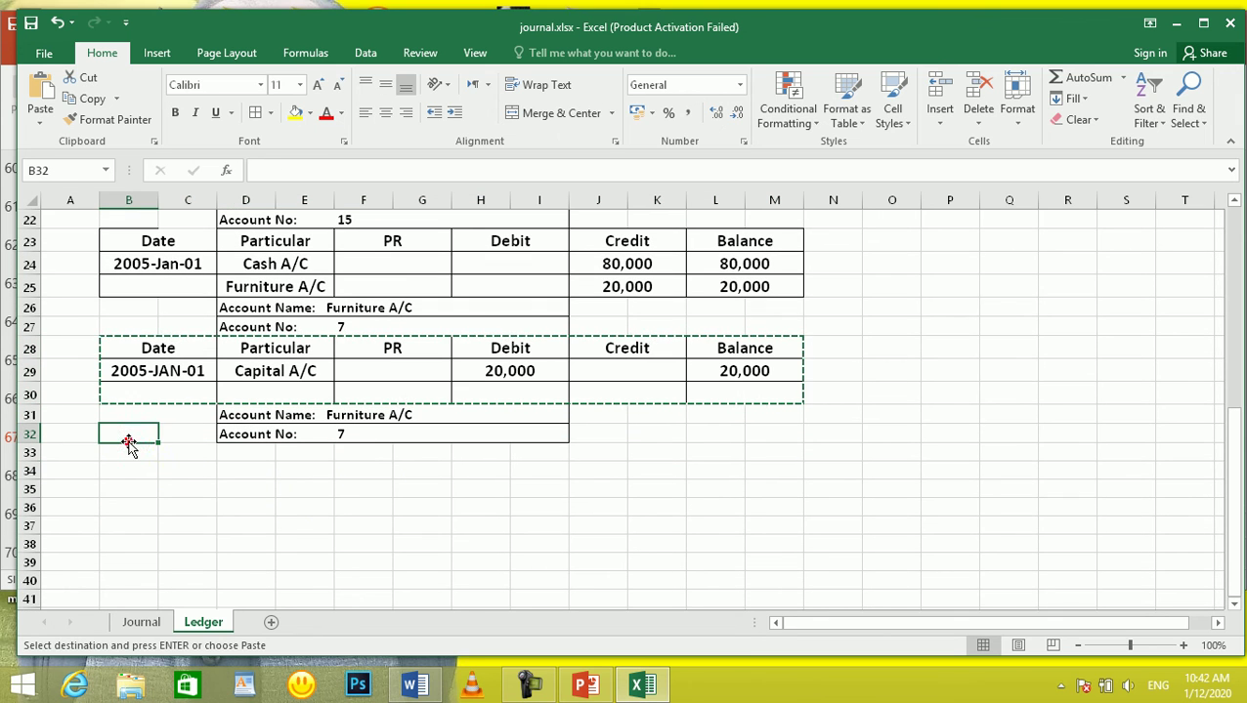
{"action": "left_click", "coordinate": [130, 452]}
{"action": "key", "text": "ctrl+v"}
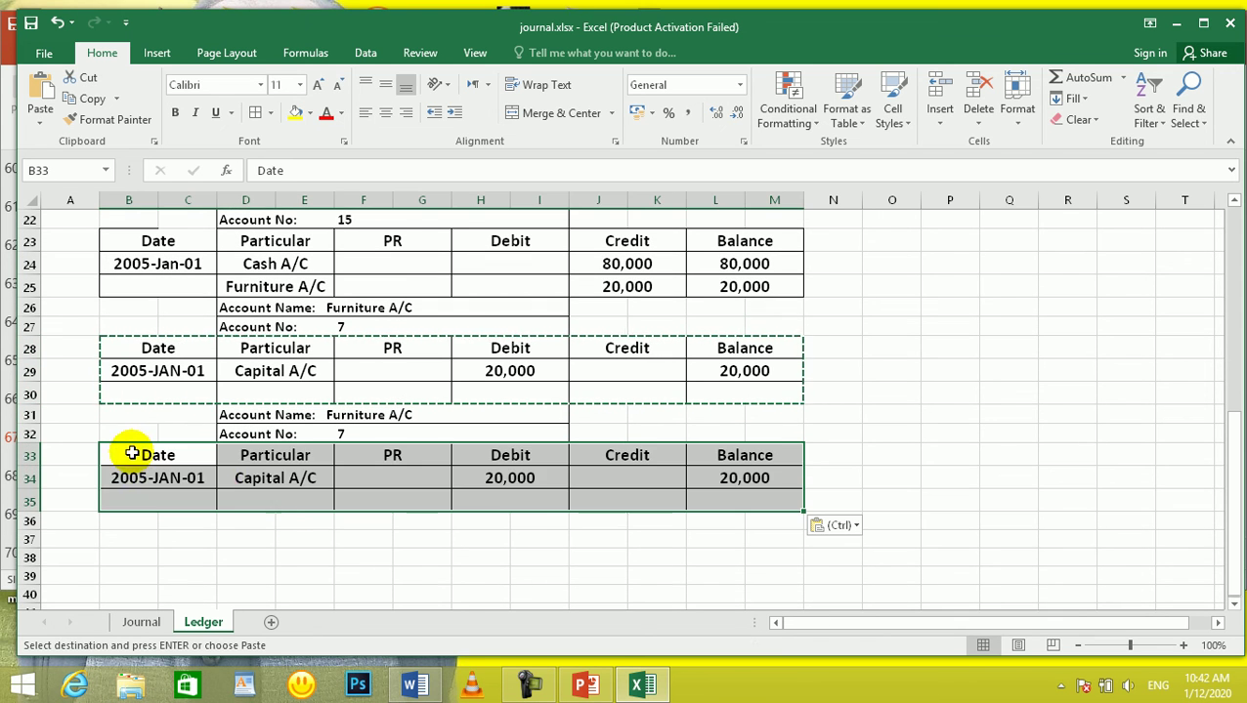
{"action": "left_click", "coordinate": [319, 533]}
{"action": "key", "text": "Escape"}
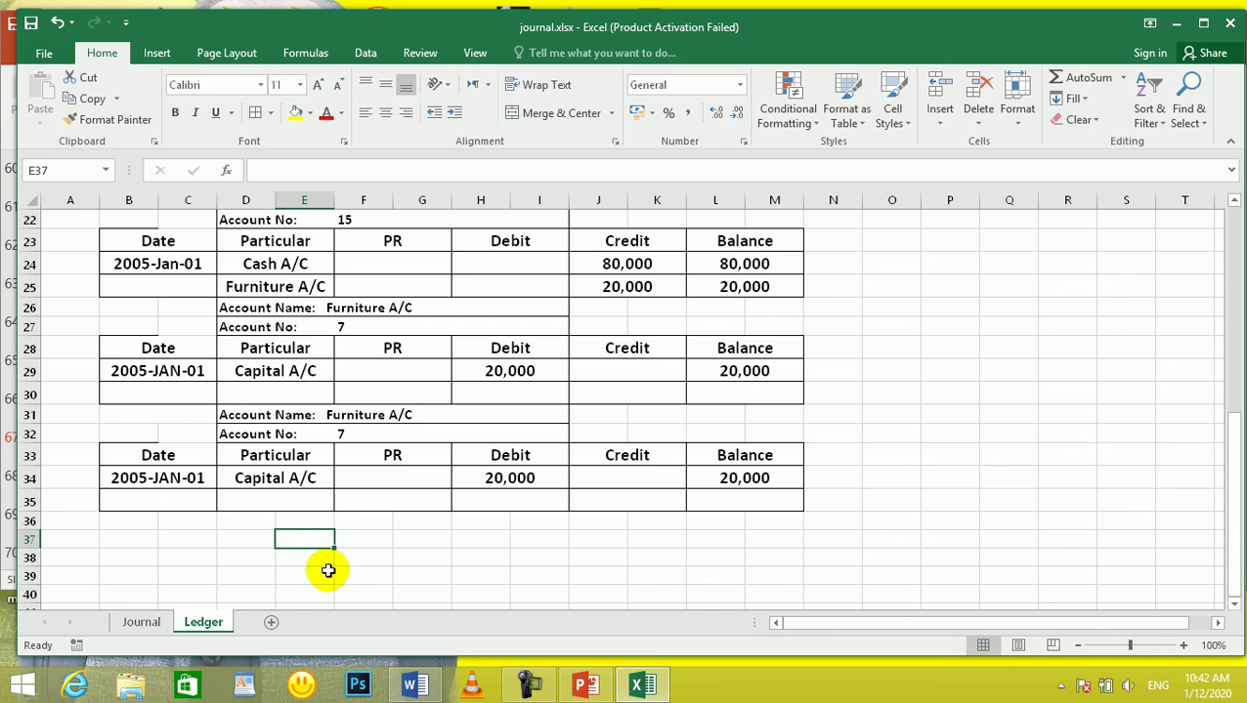
{"action": "left_click", "coordinate": [266, 574]}
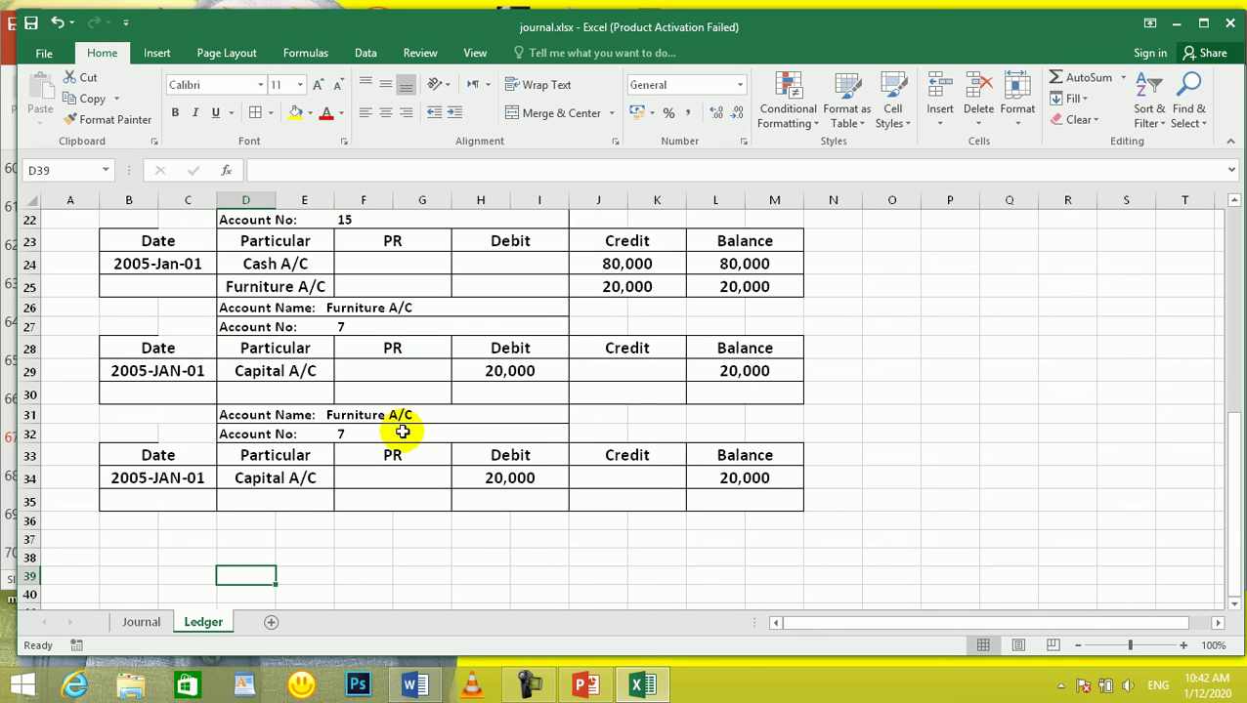
Check the next account in the Journal sheet and change the account name in D31 of the Ledger sheet to Y A/C
{"action": "left_click", "coordinate": [141, 622]}
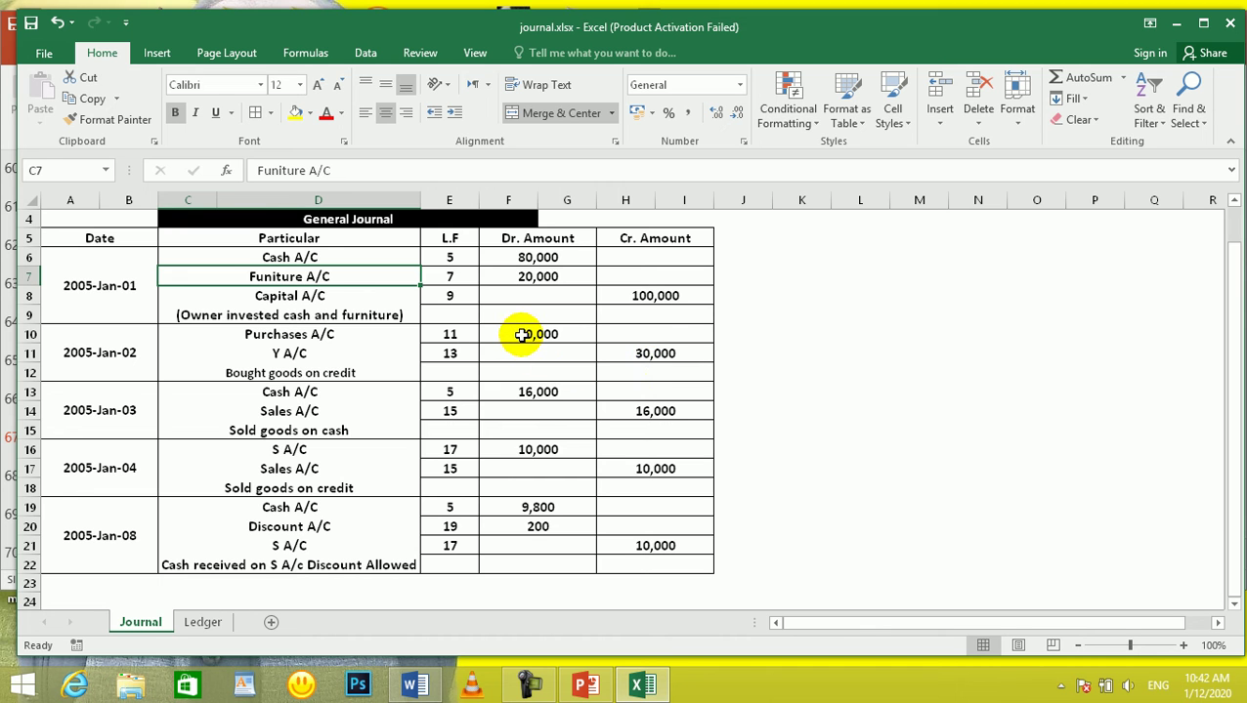
{"action": "left_click", "coordinate": [200, 623]}
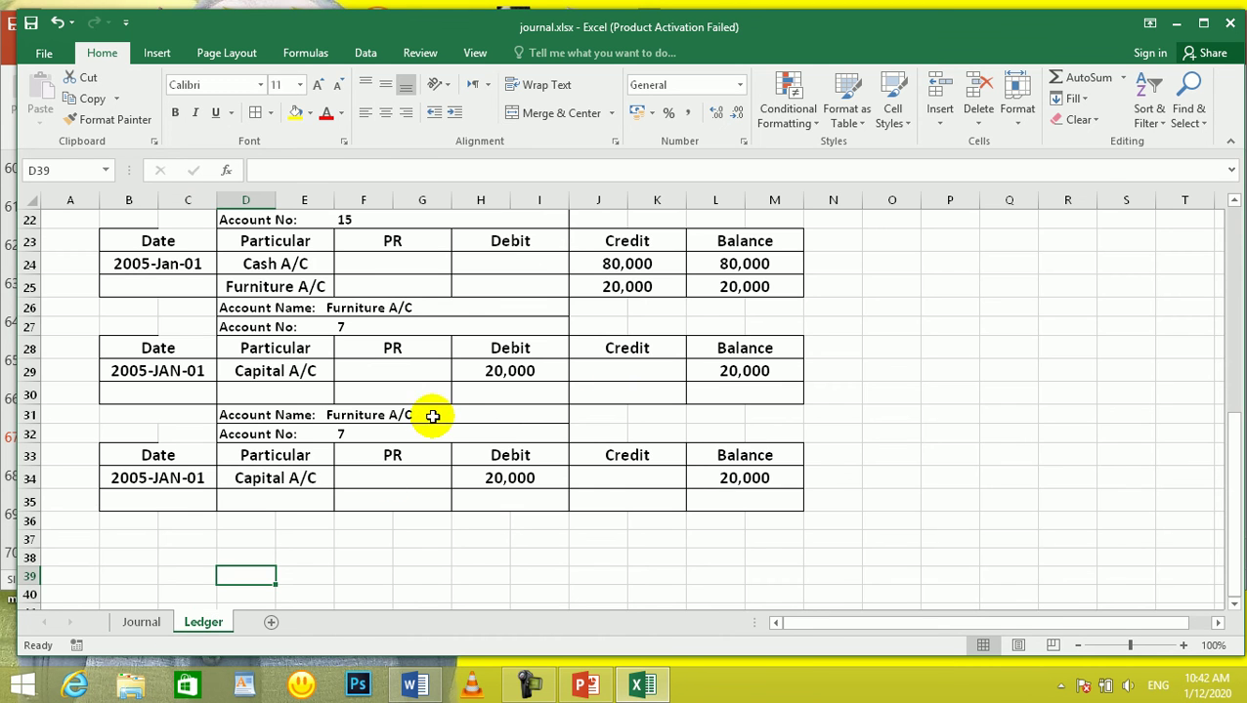
{"action": "double_click", "coordinate": [432, 418]}
{"action": "key", "text": "BackSpace"}
{"action": "key", "text": "BackSpace"}
{"action": "key", "text": "BackSpace"}
{"action": "key", "text": "BackSpace"}
{"action": "key", "text": "BackSpace"}
{"action": "key", "text": "BackSpace"}
{"action": "key", "text": "BackSpace"}
{"action": "key", "text": "BackSpace"}
{"action": "key", "text": "BackSpace"}
{"action": "key", "text": "BackSpace"}
{"action": "key", "text": "BackSpace"}
{"action": "key", "text": "BackSpace"}
{"action": "key", "text": "BackSpace"}
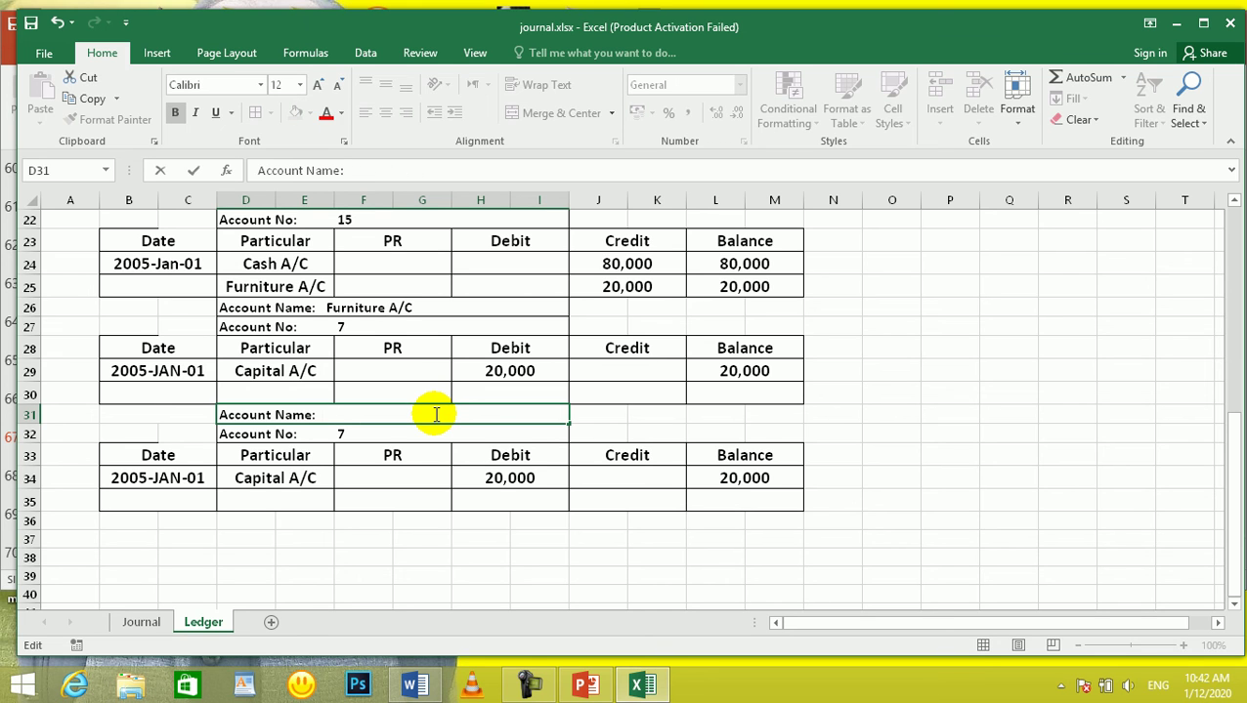
{"action": "type", "text": "Y A/C"}
{"action": "key", "text": "Return"}
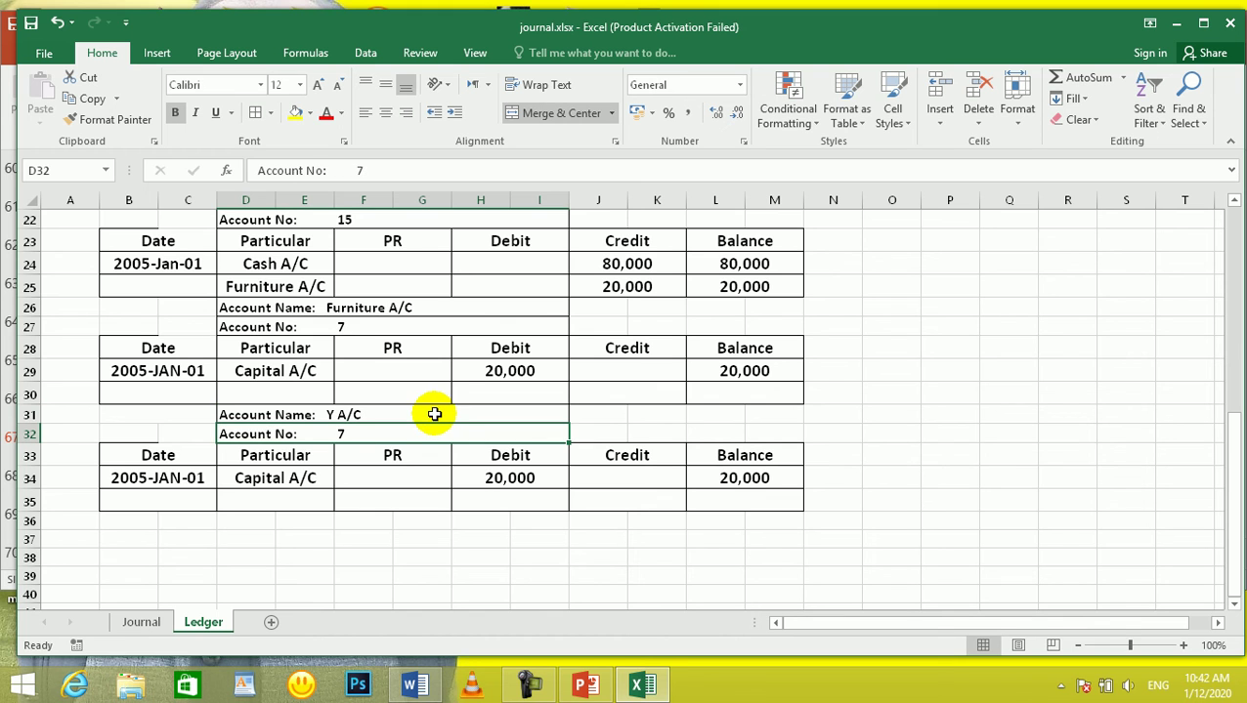
Enter Purchase A/C as the particular of the Y A/C posting in D34
{"action": "left_click", "coordinate": [274, 477]}
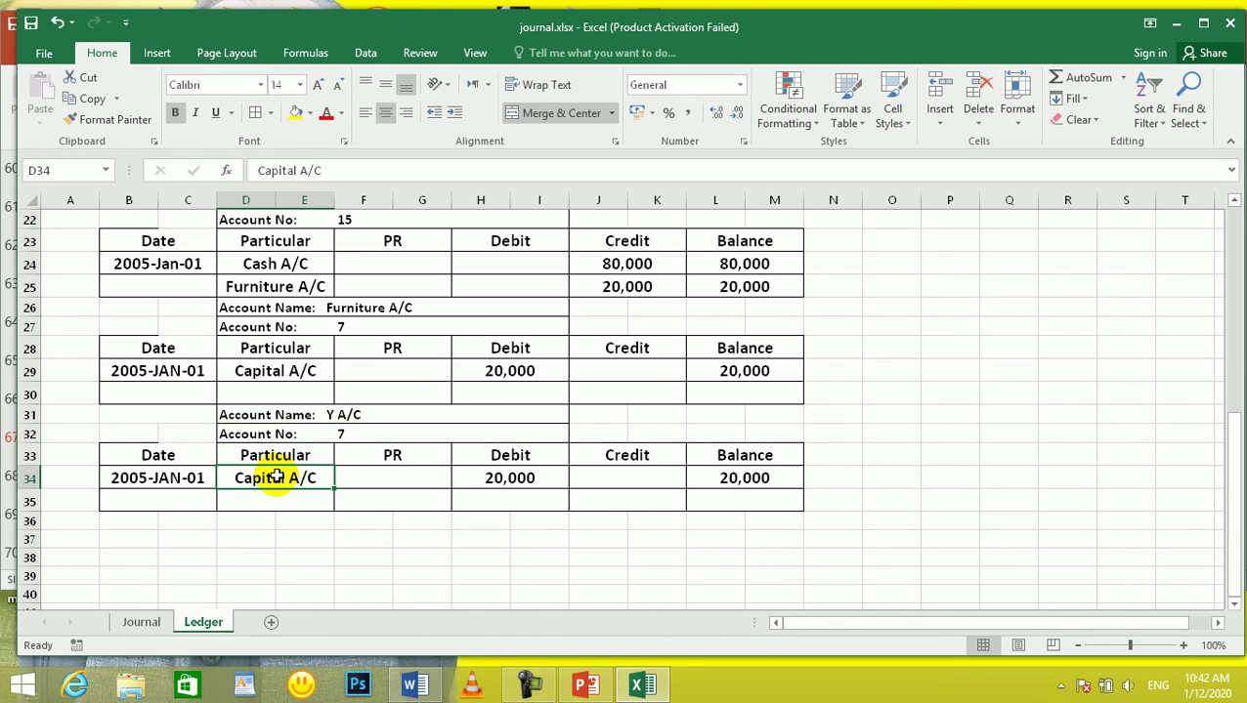
{"action": "type", "text": "Purch"}
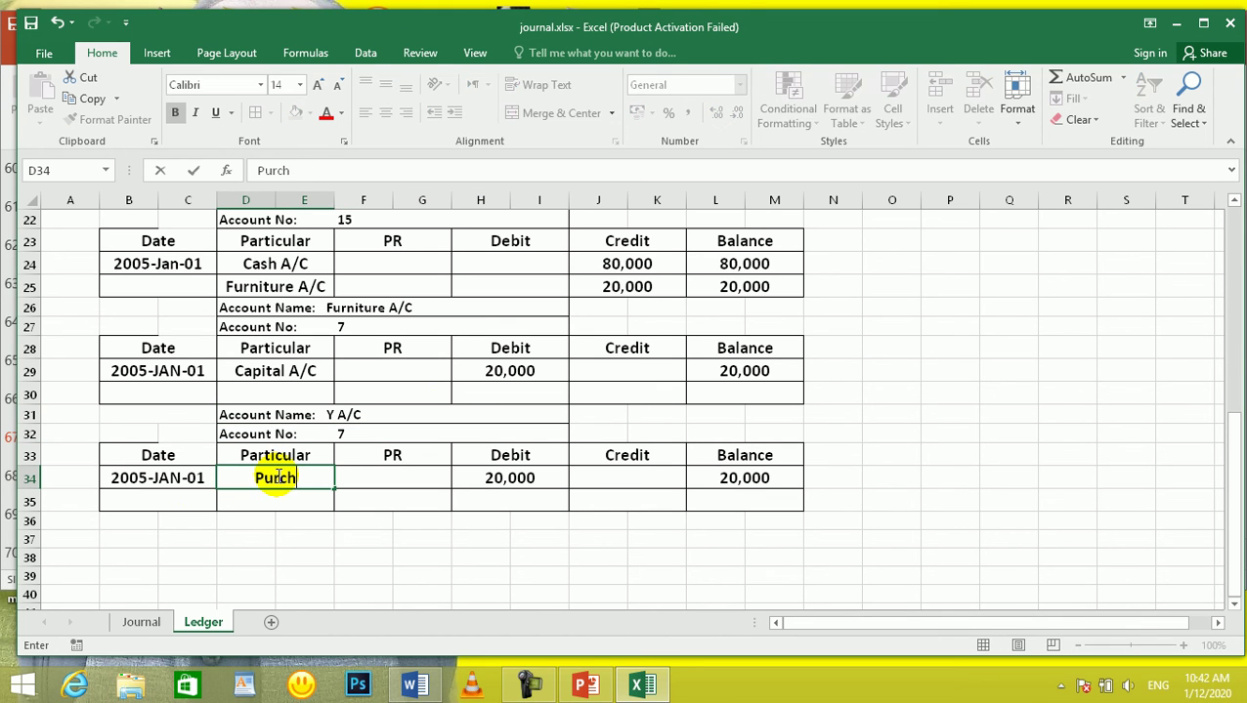
{"action": "type", "text": "ase A/C"}
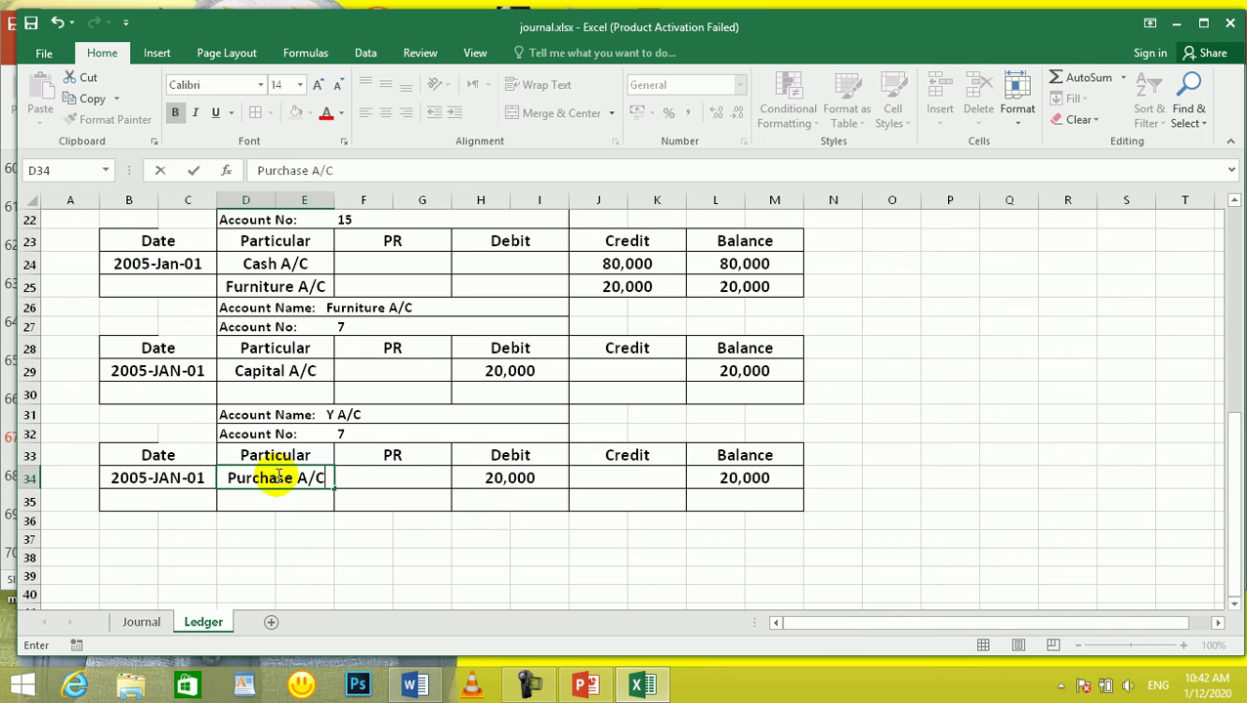
{"action": "key", "text": "Tab"}
Clear the copied debit amount of the Y A/C posting in H34
{"action": "key", "text": "Tab"}
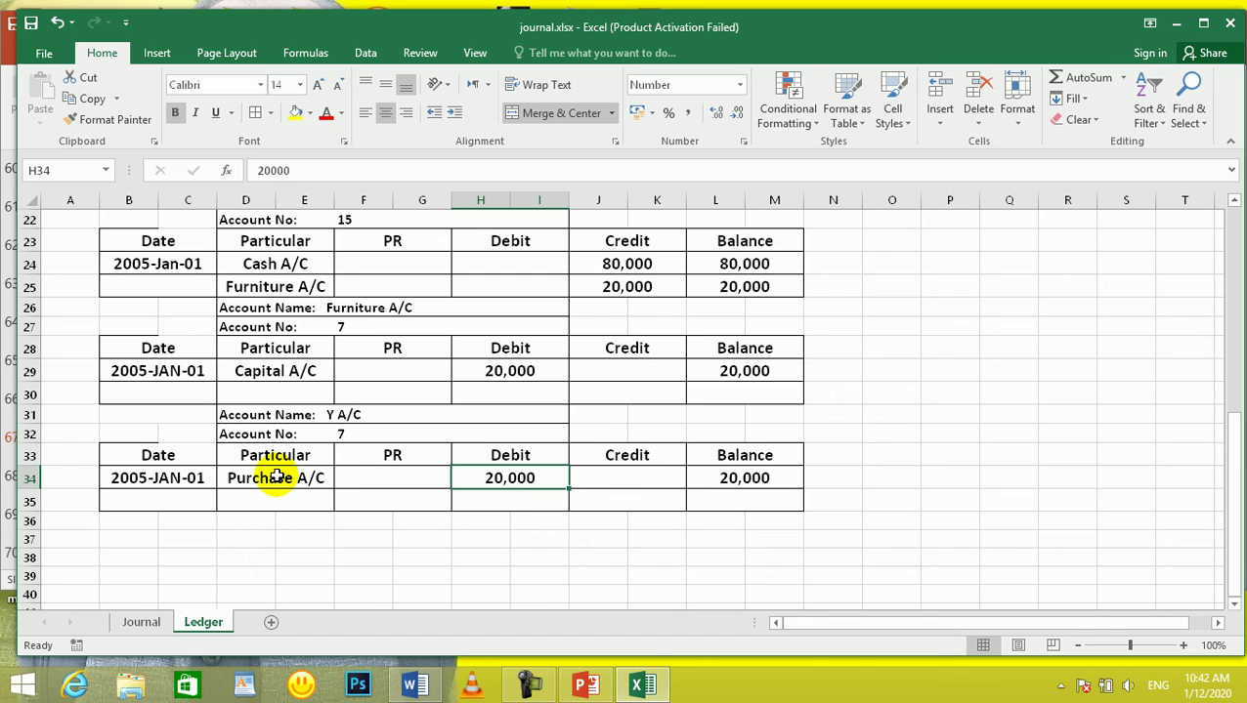
{"action": "key", "text": "Delete"}
{"action": "key", "text": "Tab"}
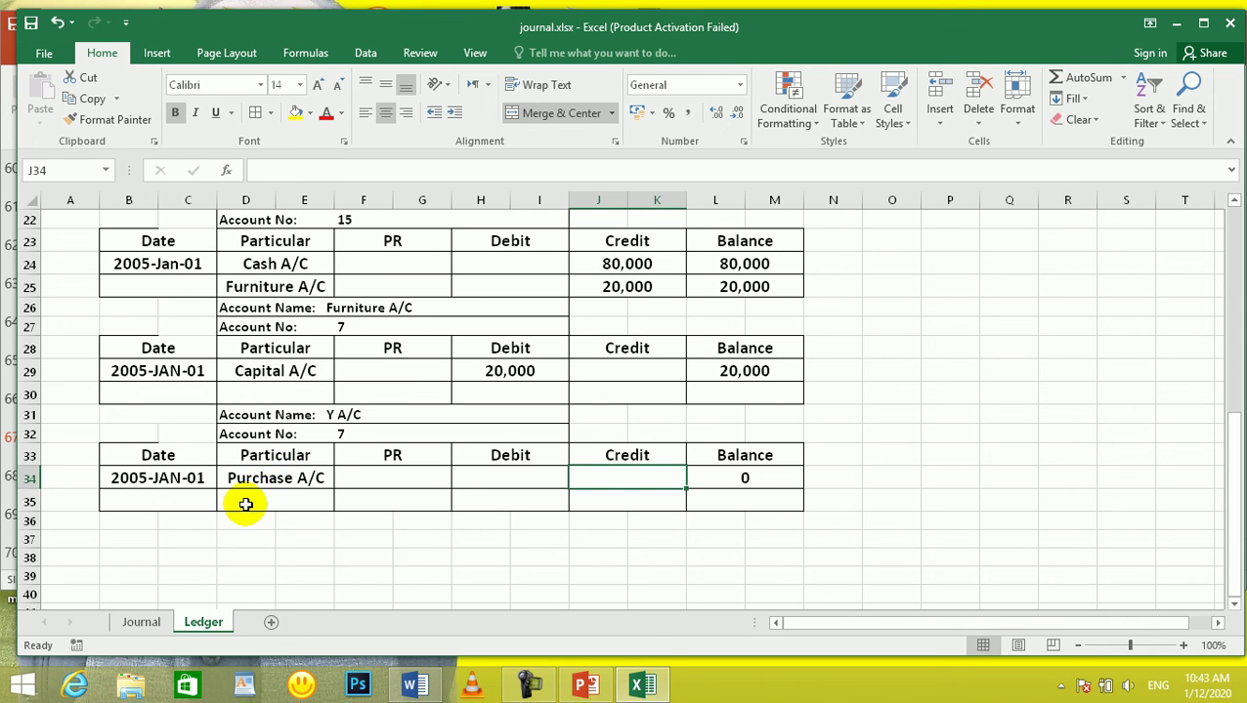
Check the Y A/C amount in the Journal sheet and enter 30,000 as its credit in J34 of the Ledger sheet
{"action": "left_click", "coordinate": [162, 621]}
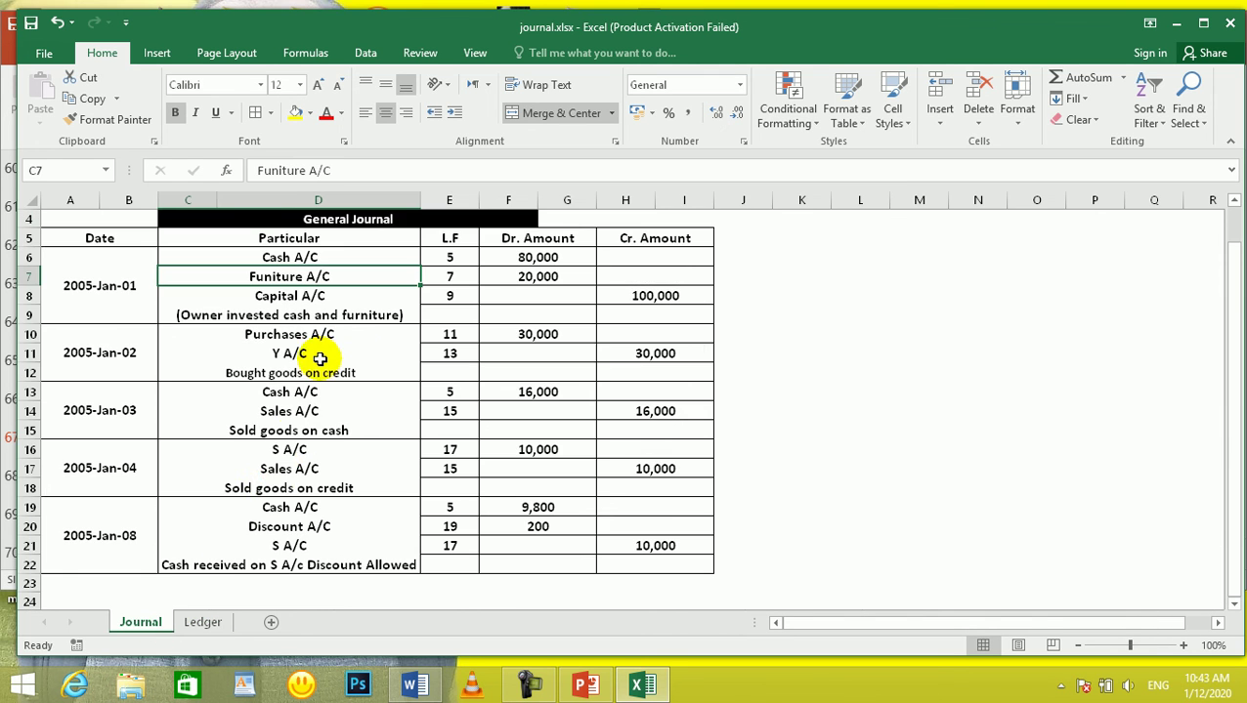
{"action": "left_click", "coordinate": [535, 335]}
{"action": "left_click", "coordinate": [661, 353]}
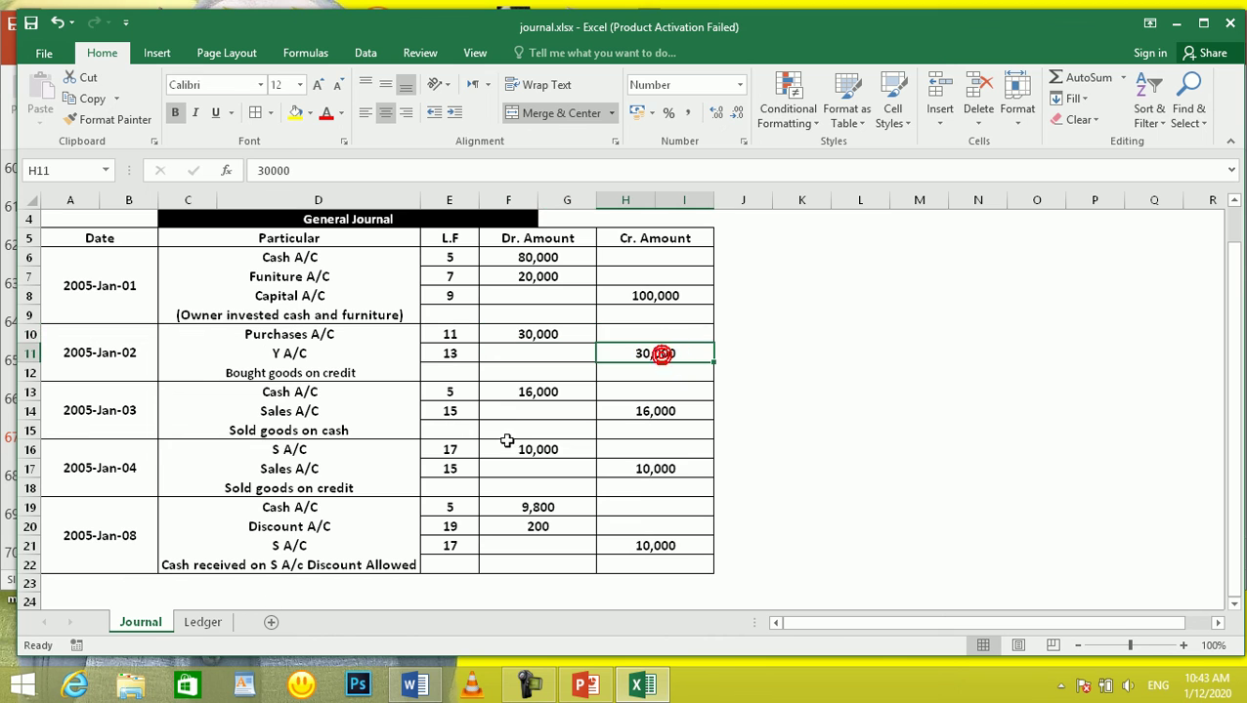
{"action": "left_click", "coordinate": [203, 621]}
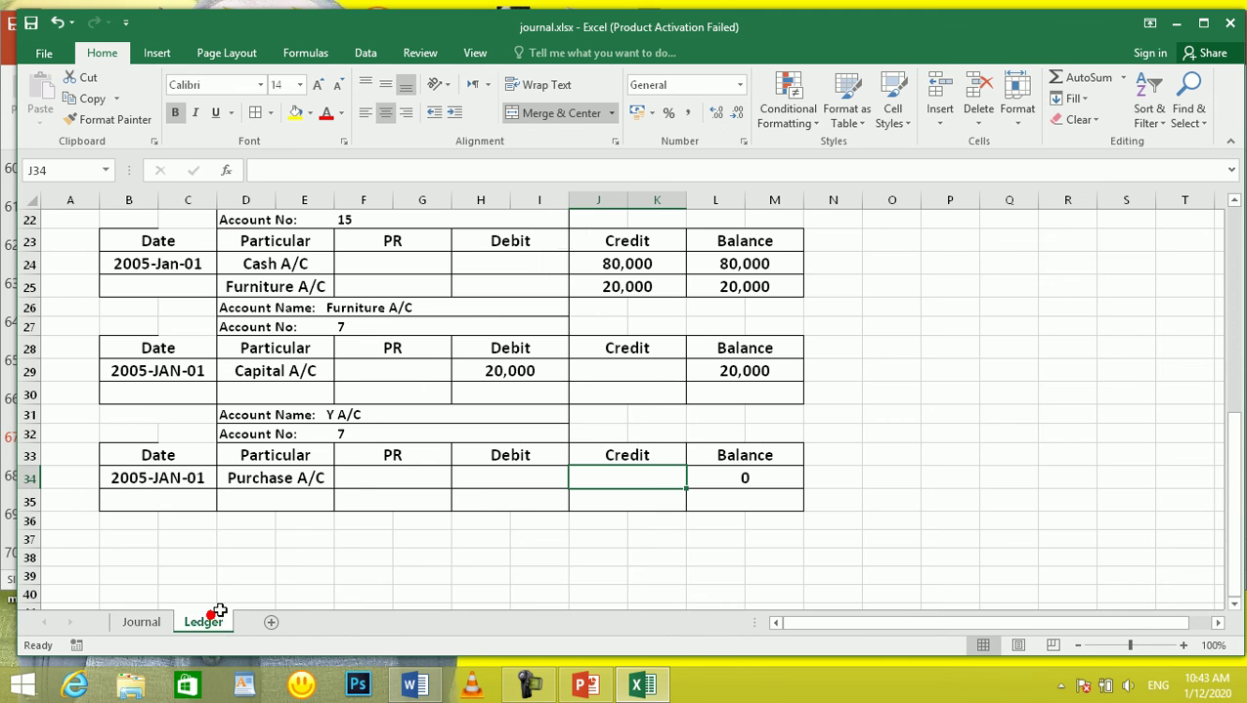
{"action": "double_click", "coordinate": [640, 472]}
{"action": "type", "text": "30,000"}
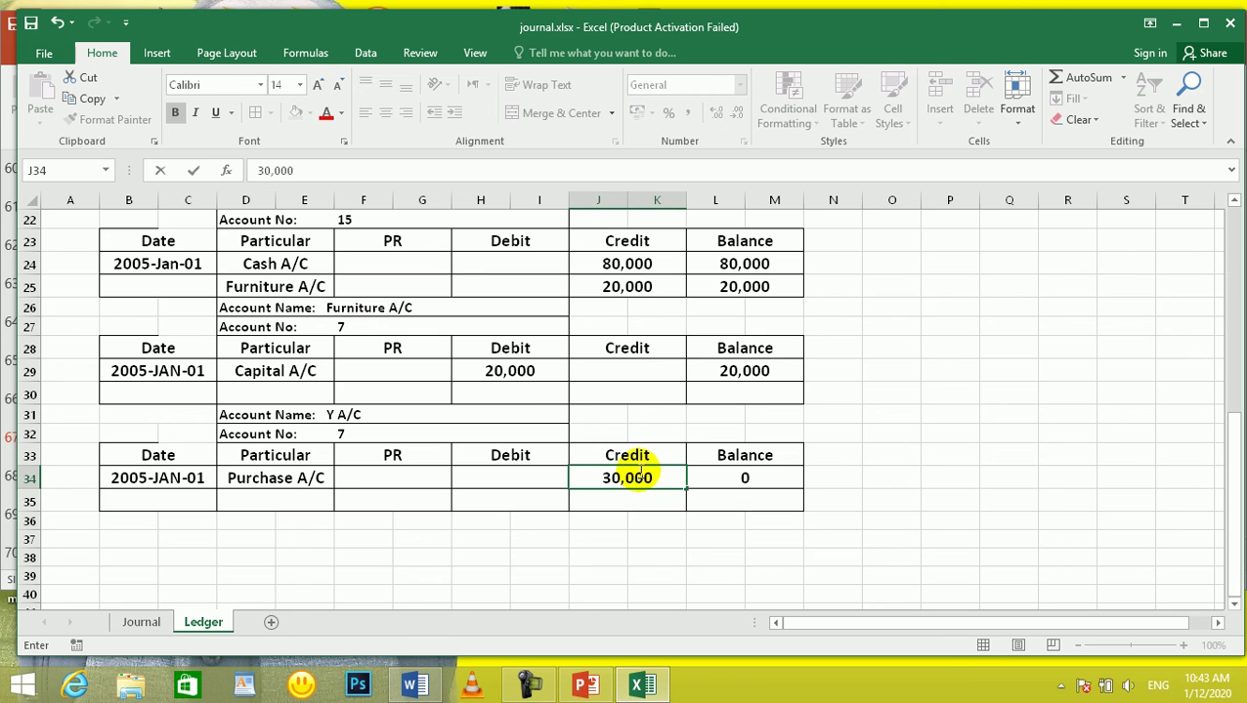
{"action": "key", "text": "Return"}
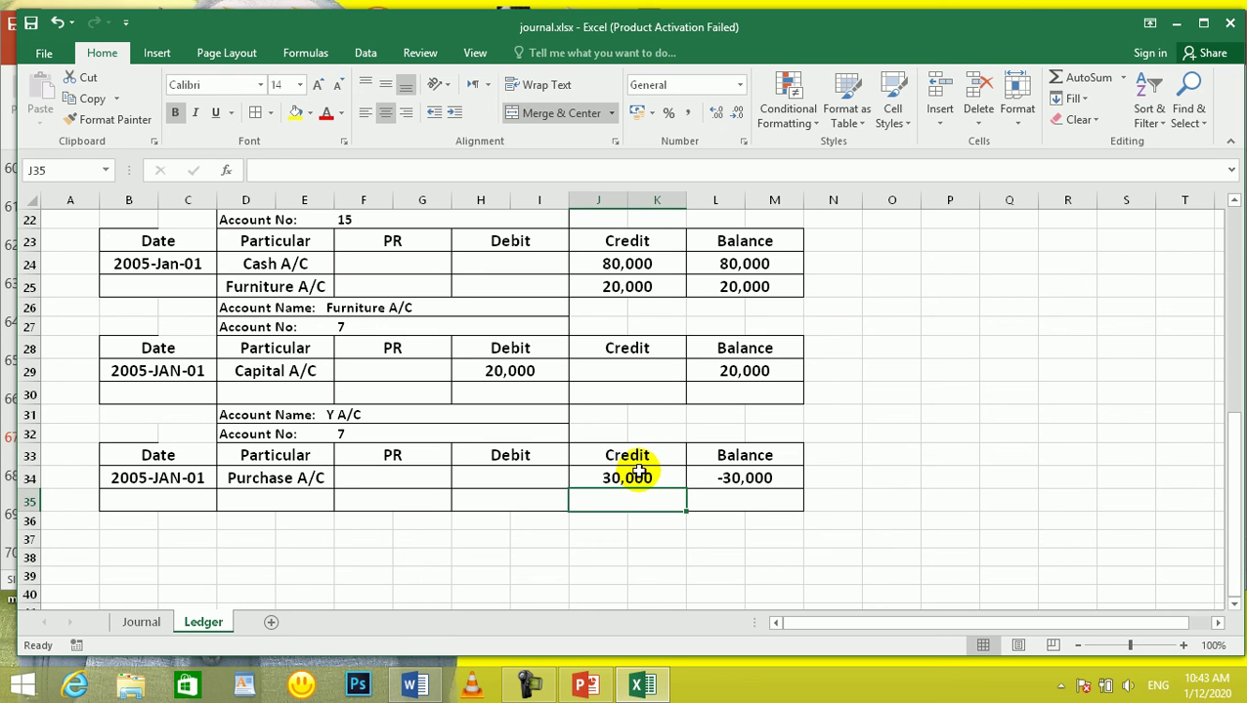
Compare the Y A/C credit and balance in row 34 of the Ledger with the 2005-Jan-02 Purchases and Y A/C entry in the Journal
{"action": "left_click", "coordinate": [637, 474]}
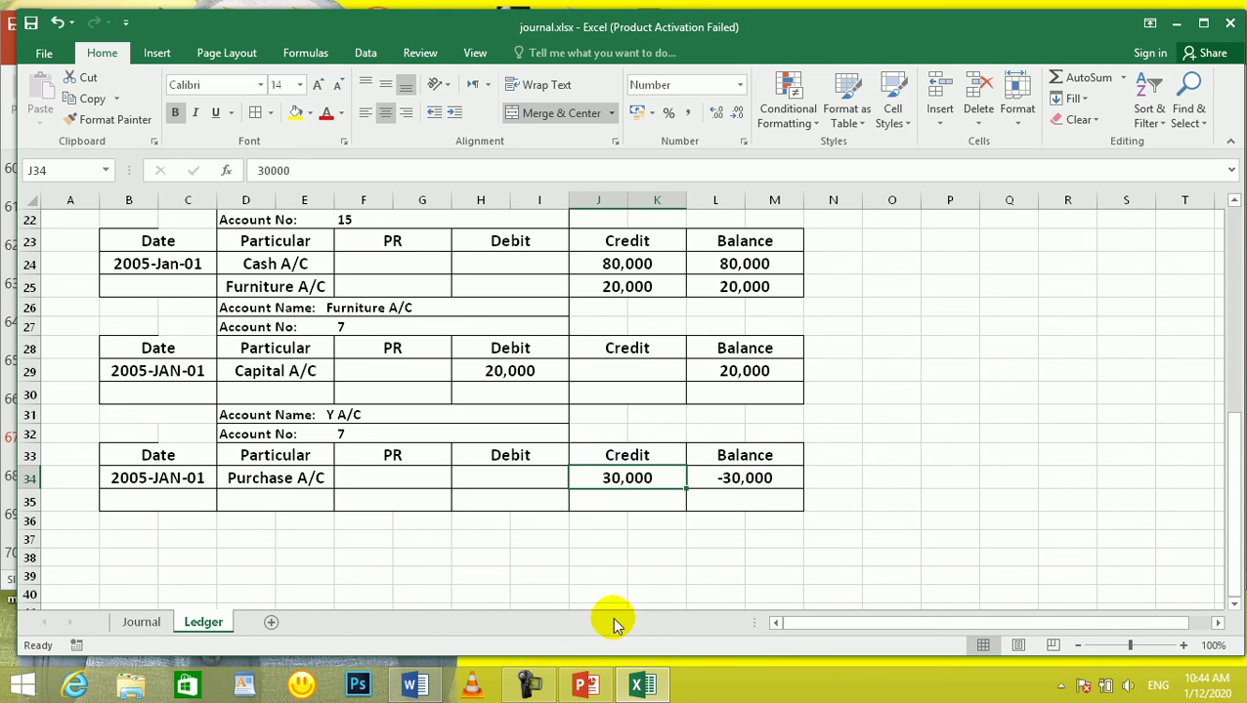
{"action": "left_click", "coordinate": [737, 478]}
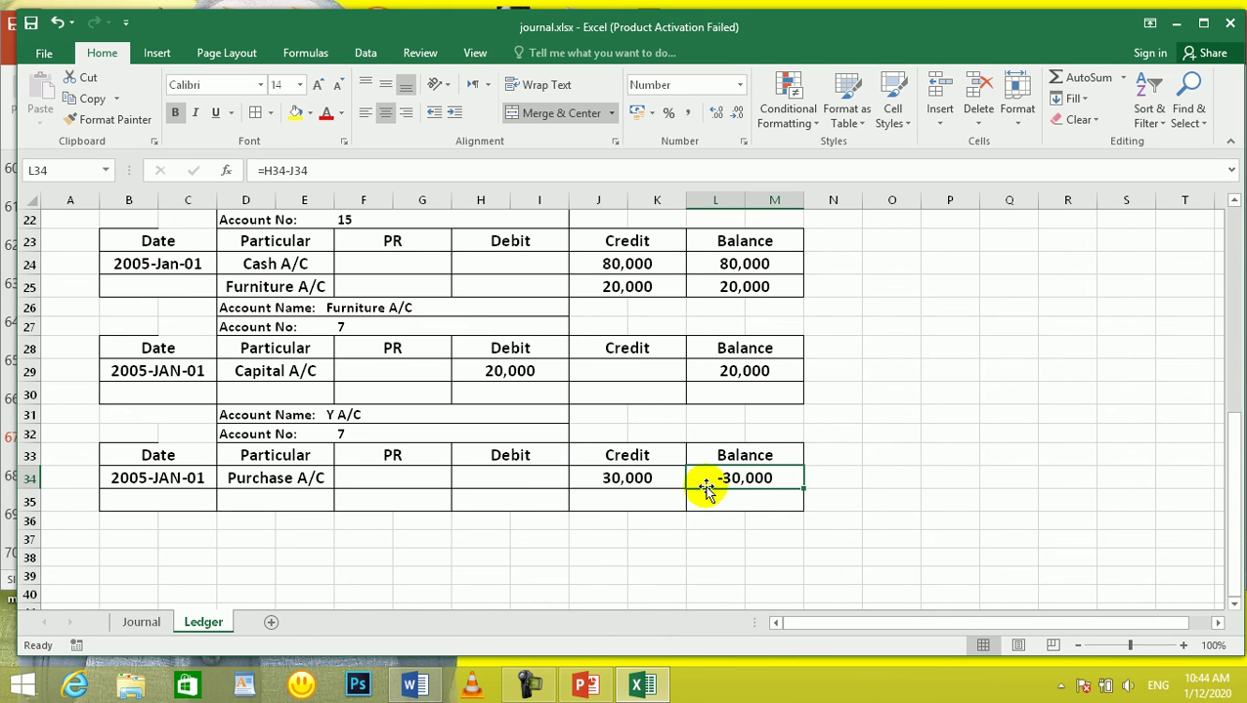
{"action": "left_click", "coordinate": [137, 625]}
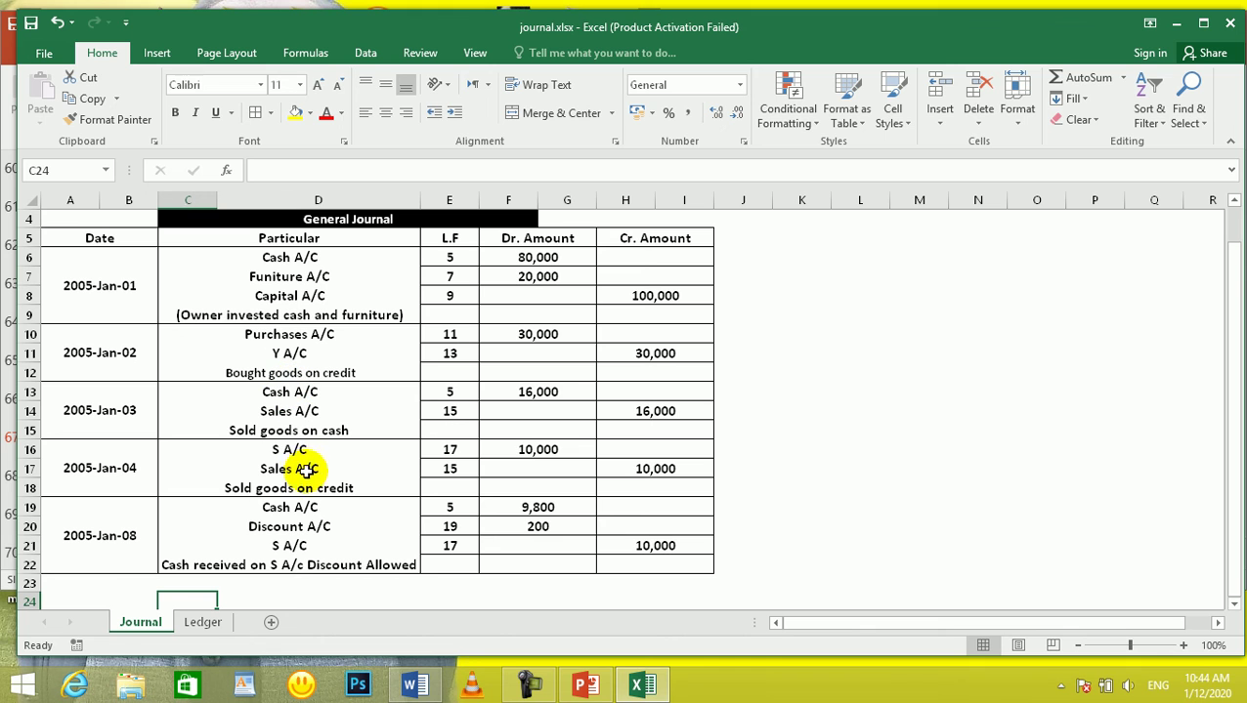
{"action": "left_click", "coordinate": [293, 335]}
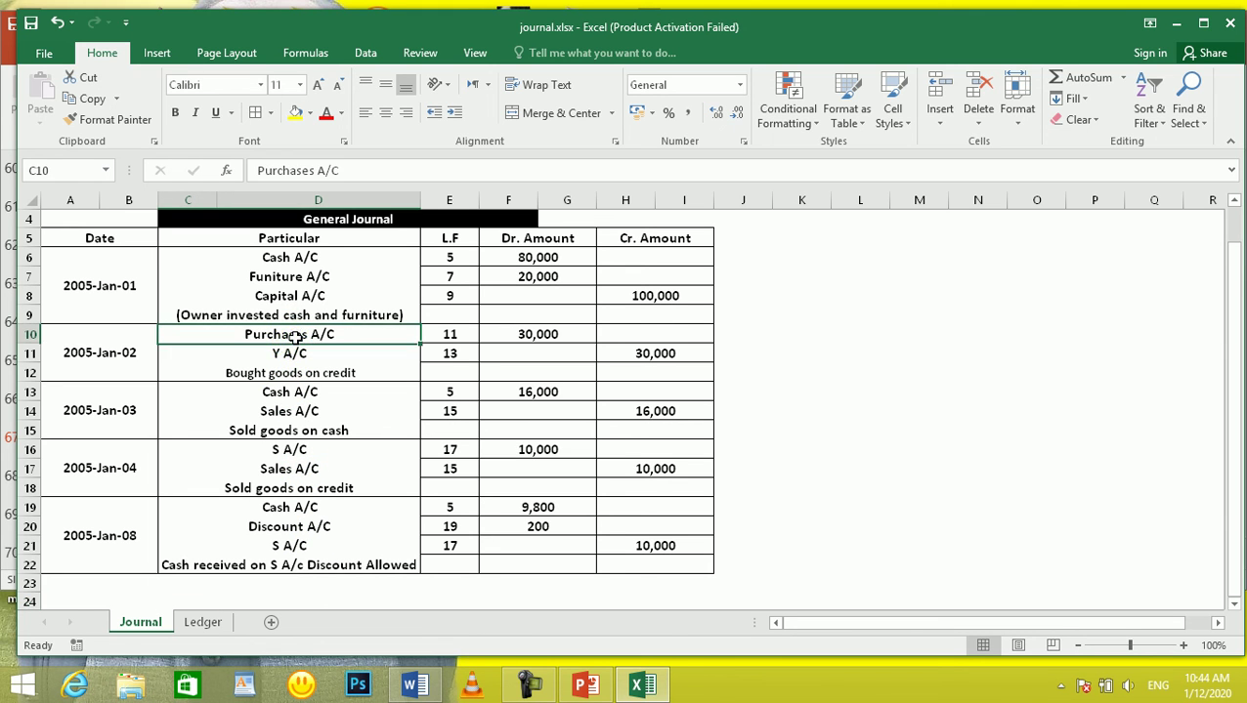
{"action": "left_click", "coordinate": [306, 361]}
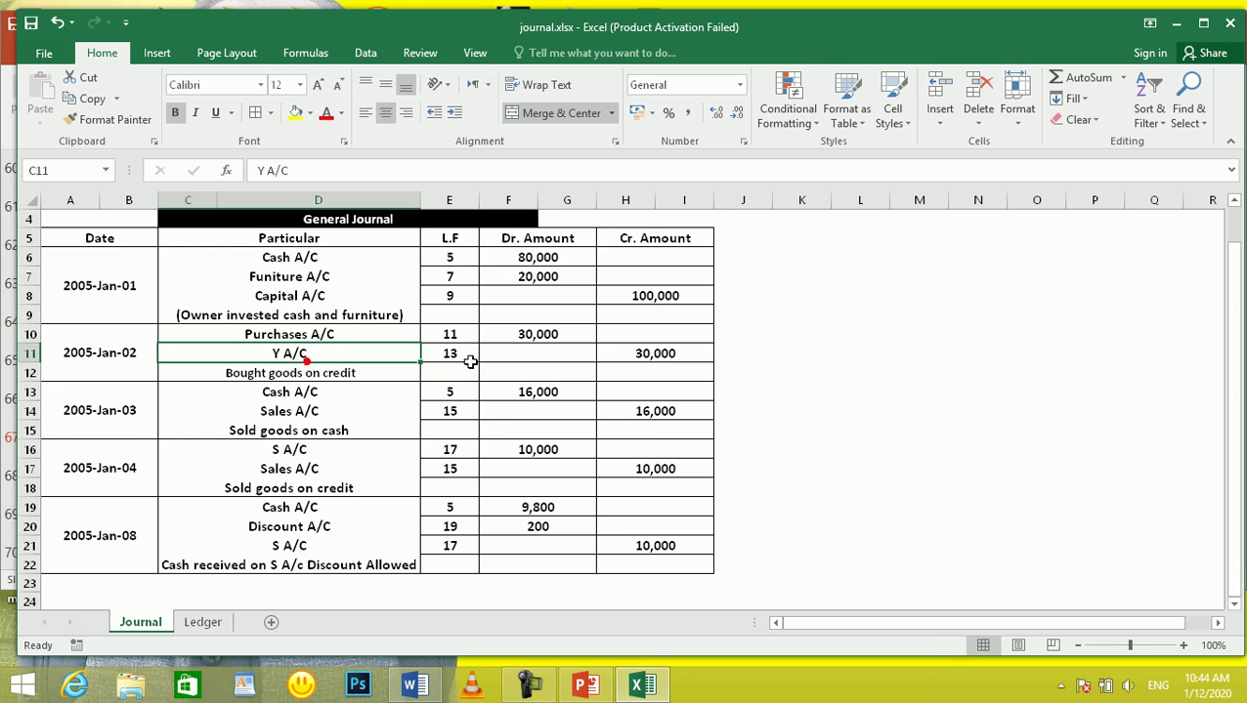
{"action": "left_click", "coordinate": [655, 357]}
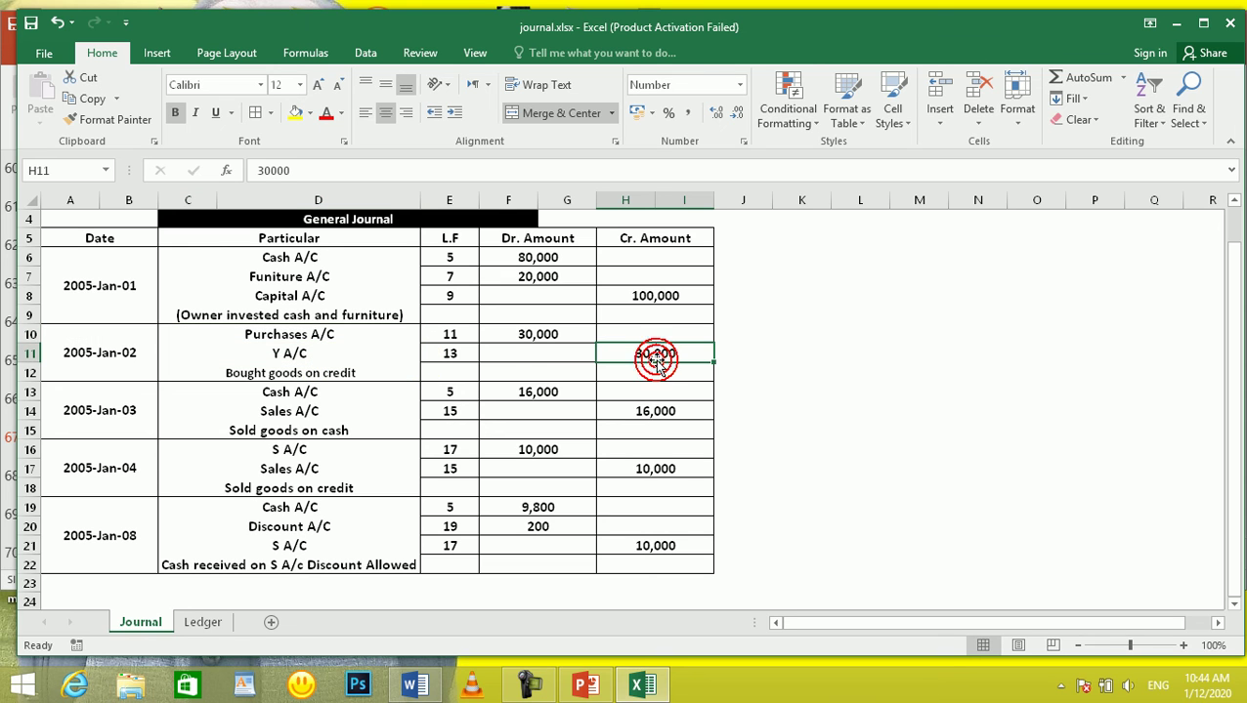
{"action": "left_click", "coordinate": [565, 334]}
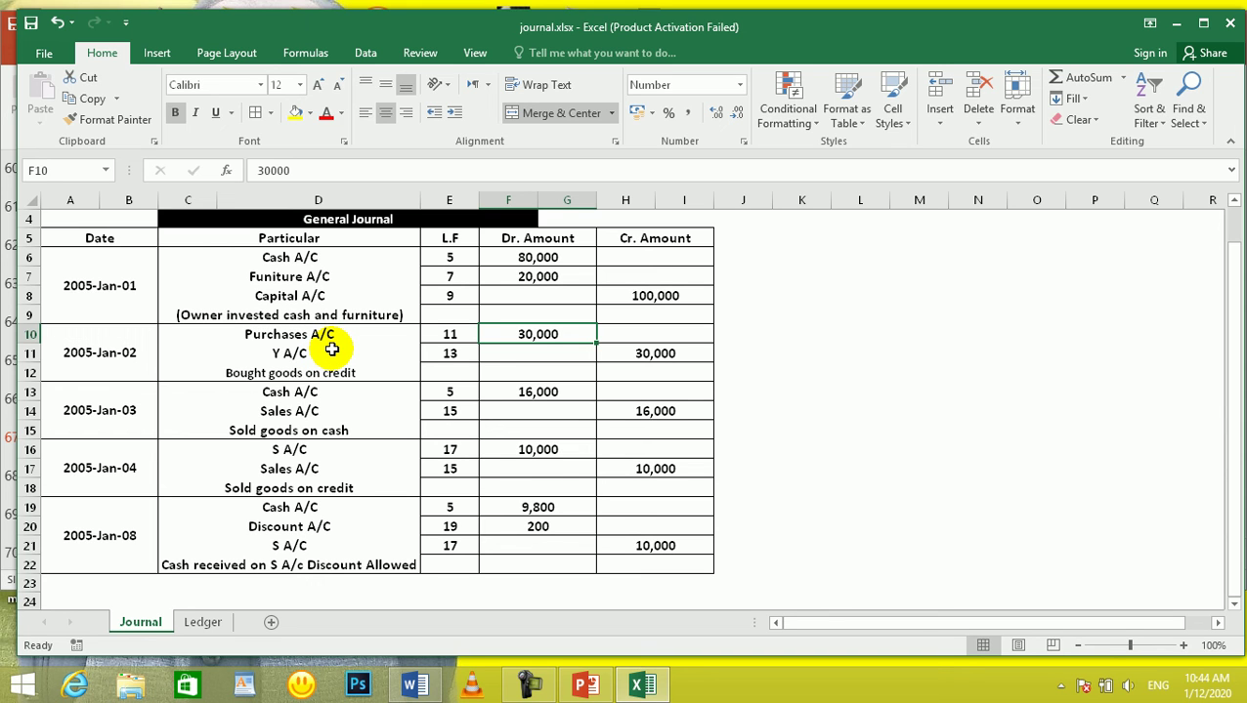
{"action": "left_click", "coordinate": [630, 359]}
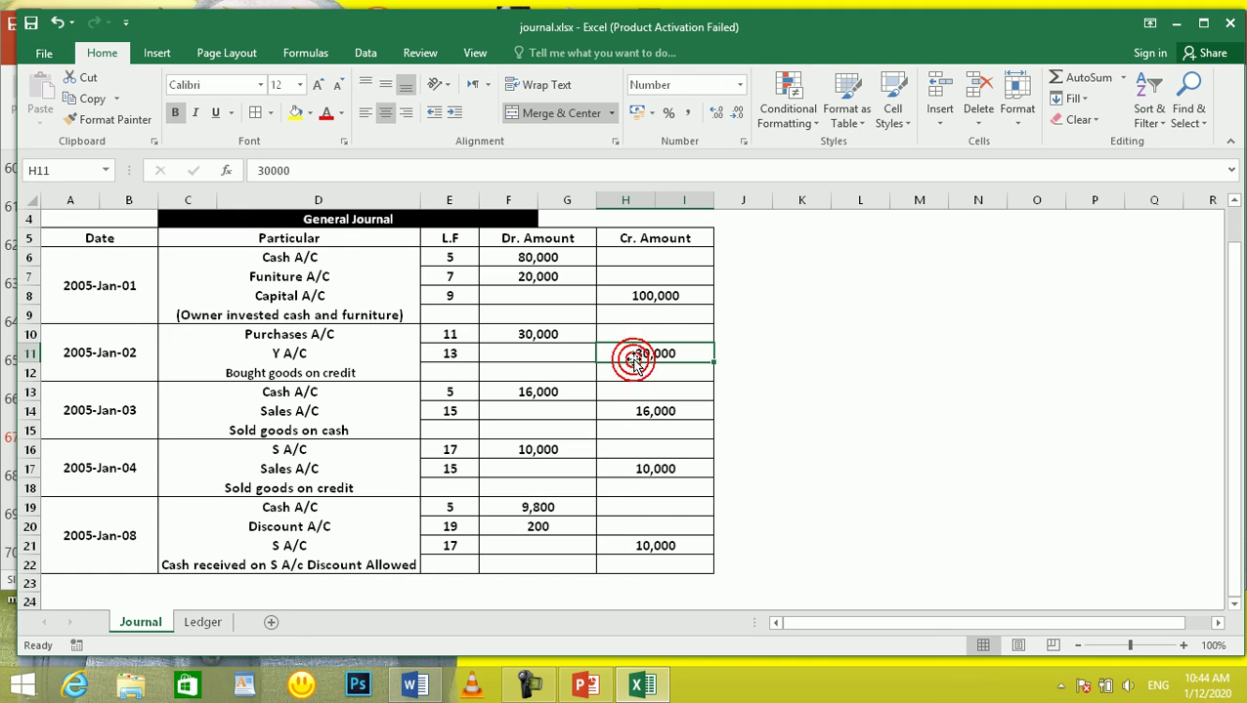
{"action": "left_click", "coordinate": [529, 338]}
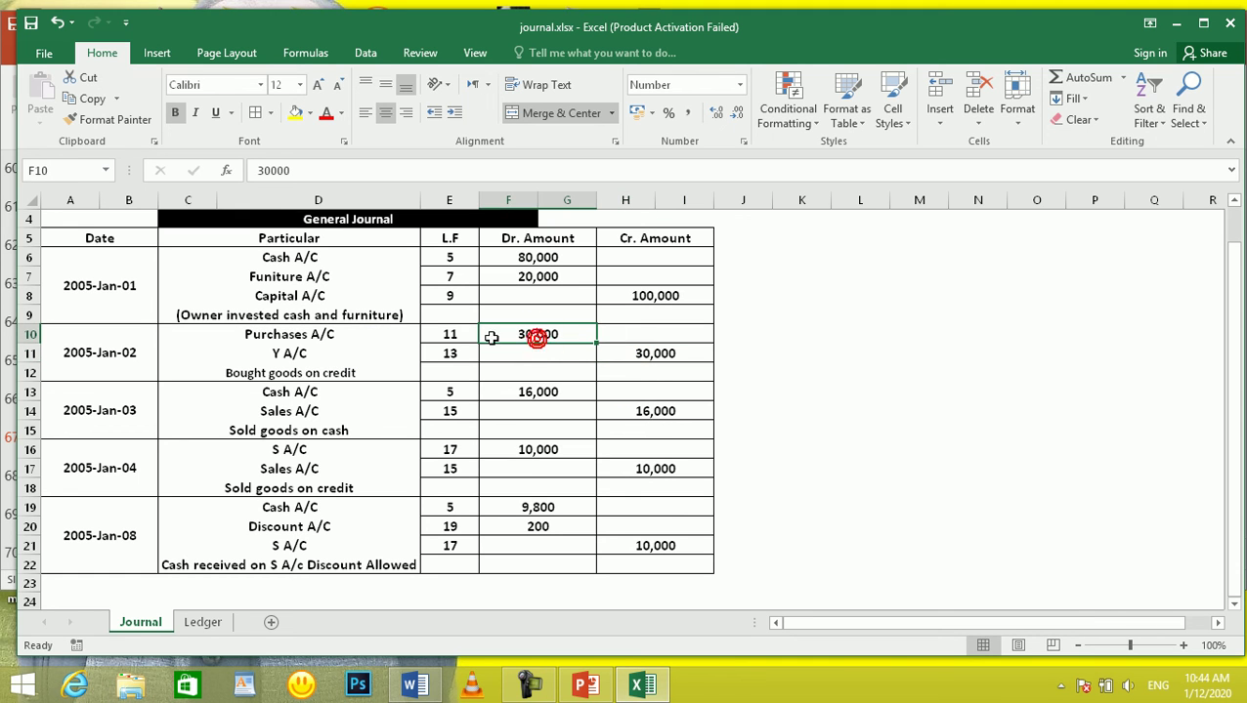
{"action": "left_click", "coordinate": [313, 355]}
{"action": "left_click", "coordinate": [660, 353]}
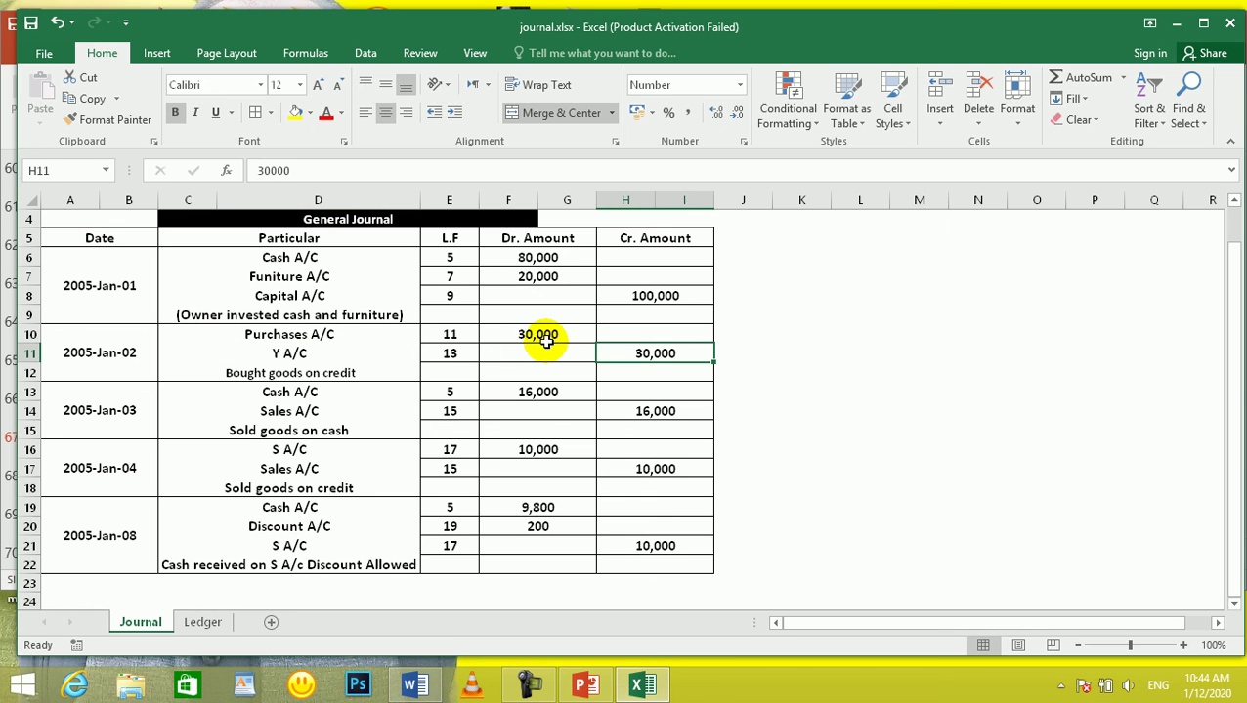
{"action": "left_click_drag", "start_coordinate": [544, 337], "coordinate": [637, 361]}
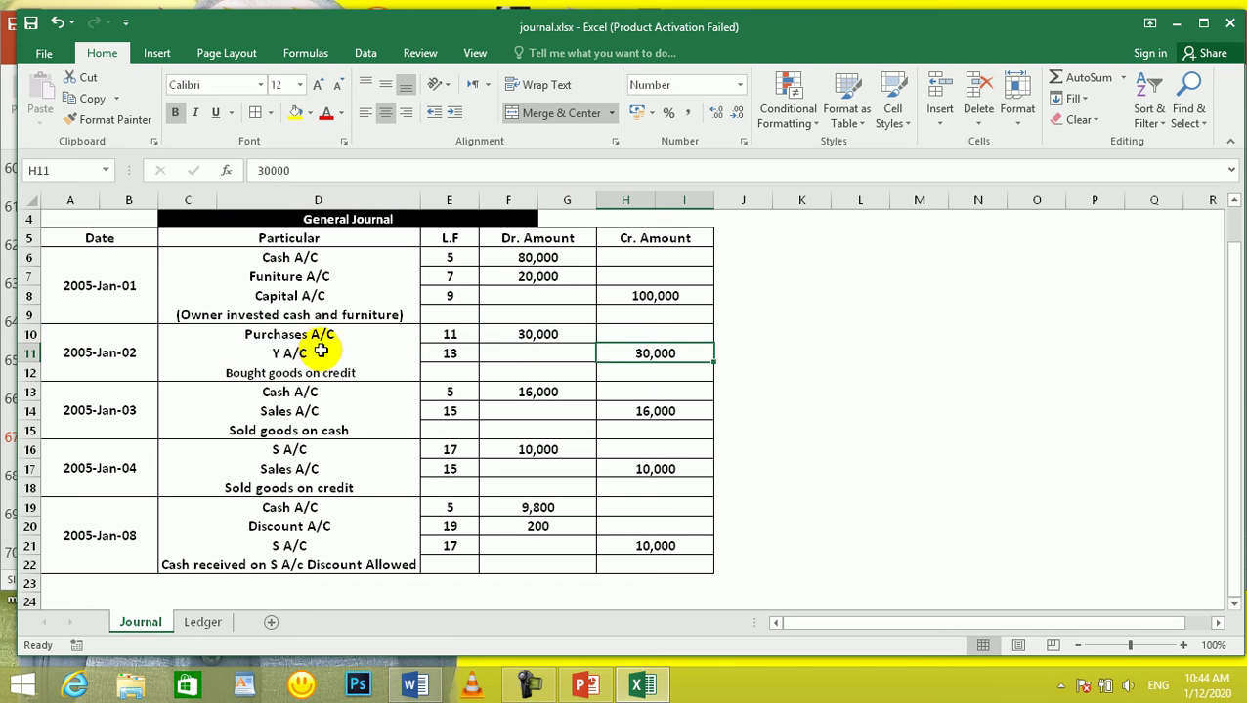
{"action": "left_click", "coordinate": [191, 626]}
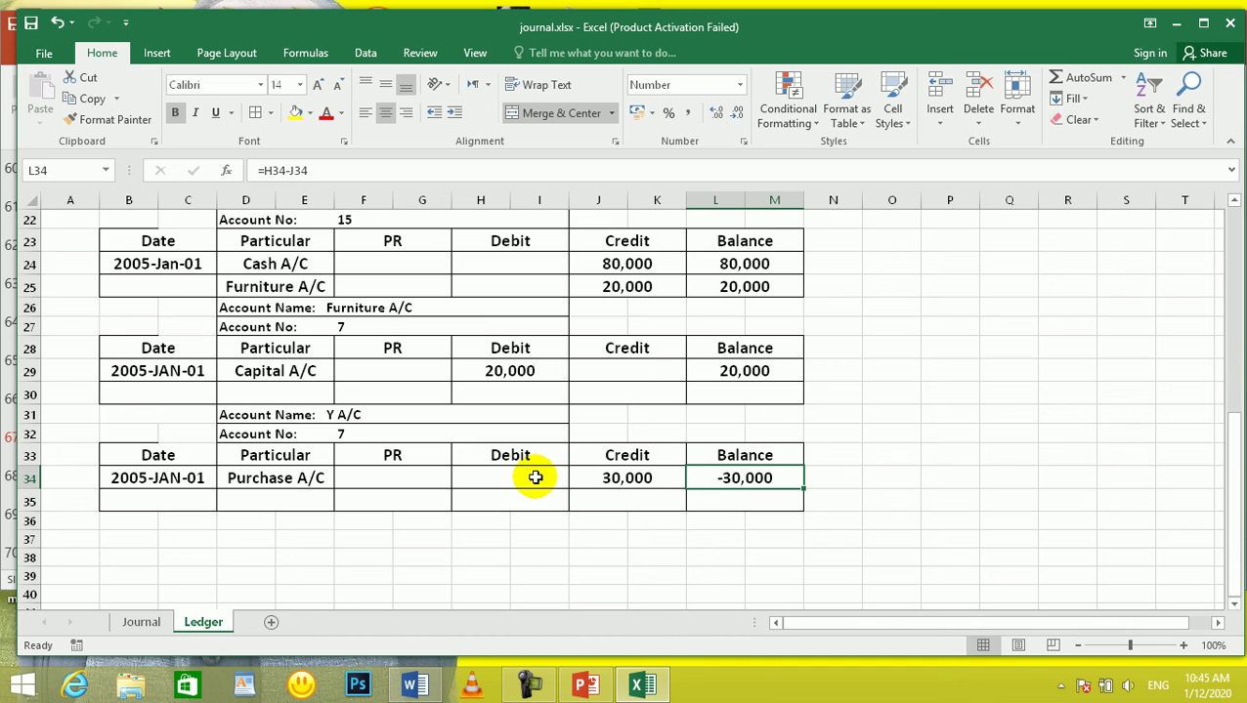
{"action": "left_click", "coordinate": [140, 622]}
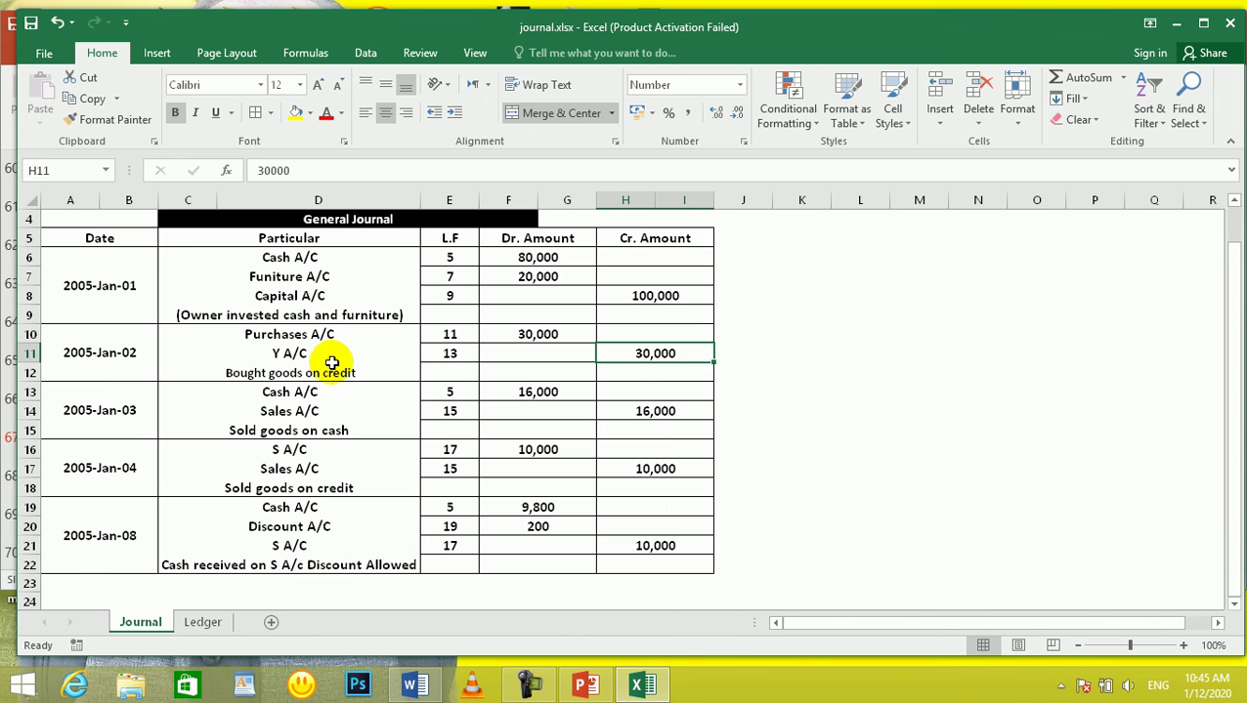
Copy the Y A/C account heading in the Ledger sheet to D36 and change the copied account name to S A/C
{"action": "left_click", "coordinate": [202, 622]}
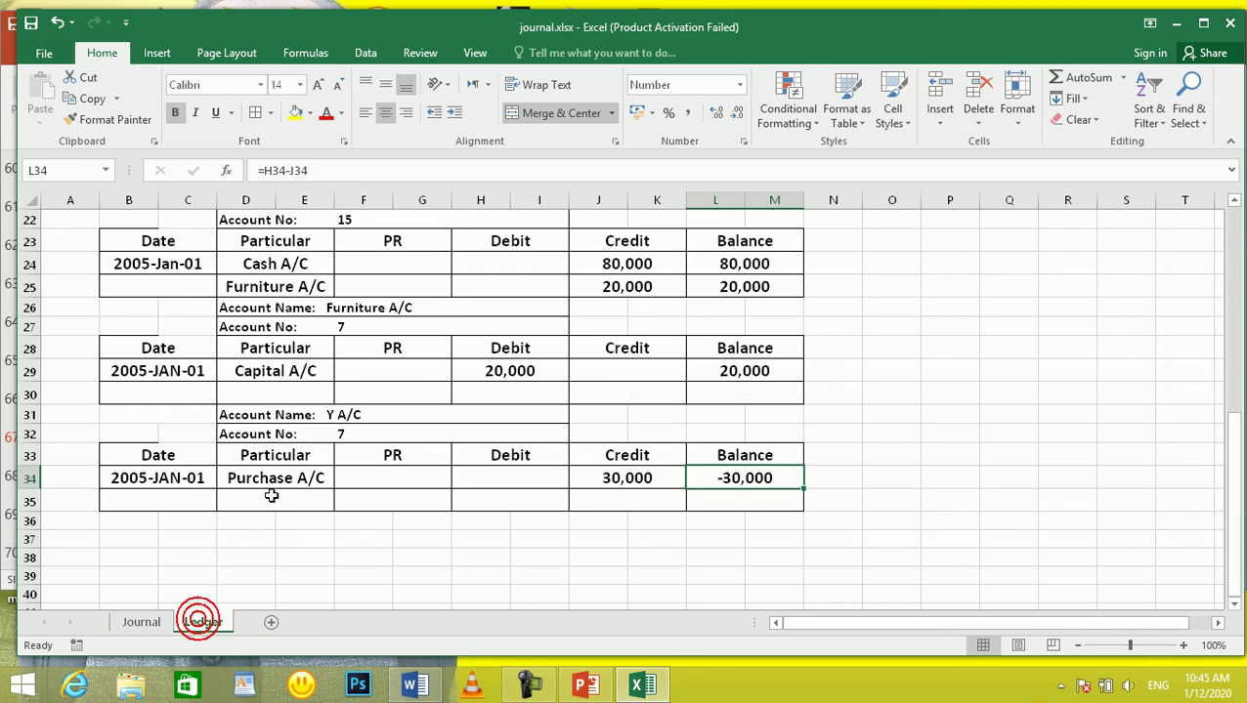
{"action": "left_click", "coordinate": [384, 431]}
{"action": "left_click", "coordinate": [403, 439]}
{"action": "left_click_drag", "start_coordinate": [291, 407], "coordinate": [409, 436]}
{"action": "key", "text": "ctrl+c"}
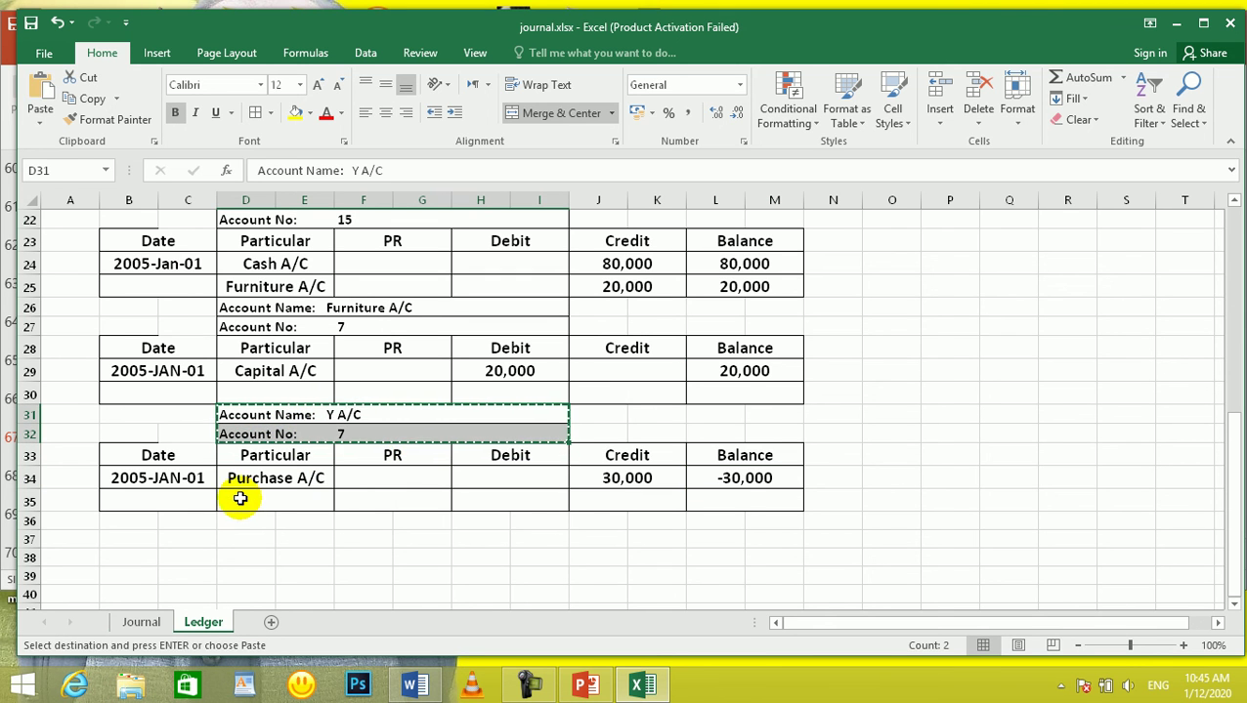
{"action": "left_click", "coordinate": [231, 517]}
{"action": "key", "text": "ctrl+v"}
{"action": "left_click", "coordinate": [327, 563]}
{"action": "key", "text": "Escape"}
{"action": "key", "text": "Escape"}
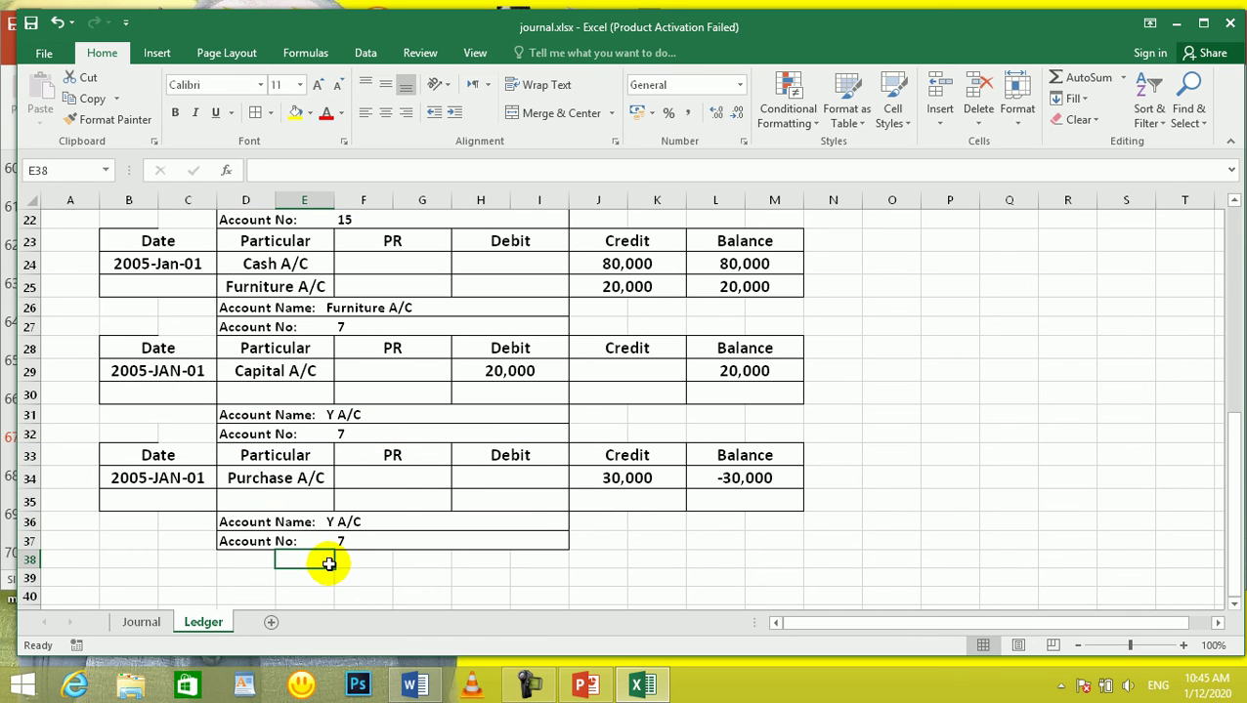
{"action": "double_click", "coordinate": [363, 523]}
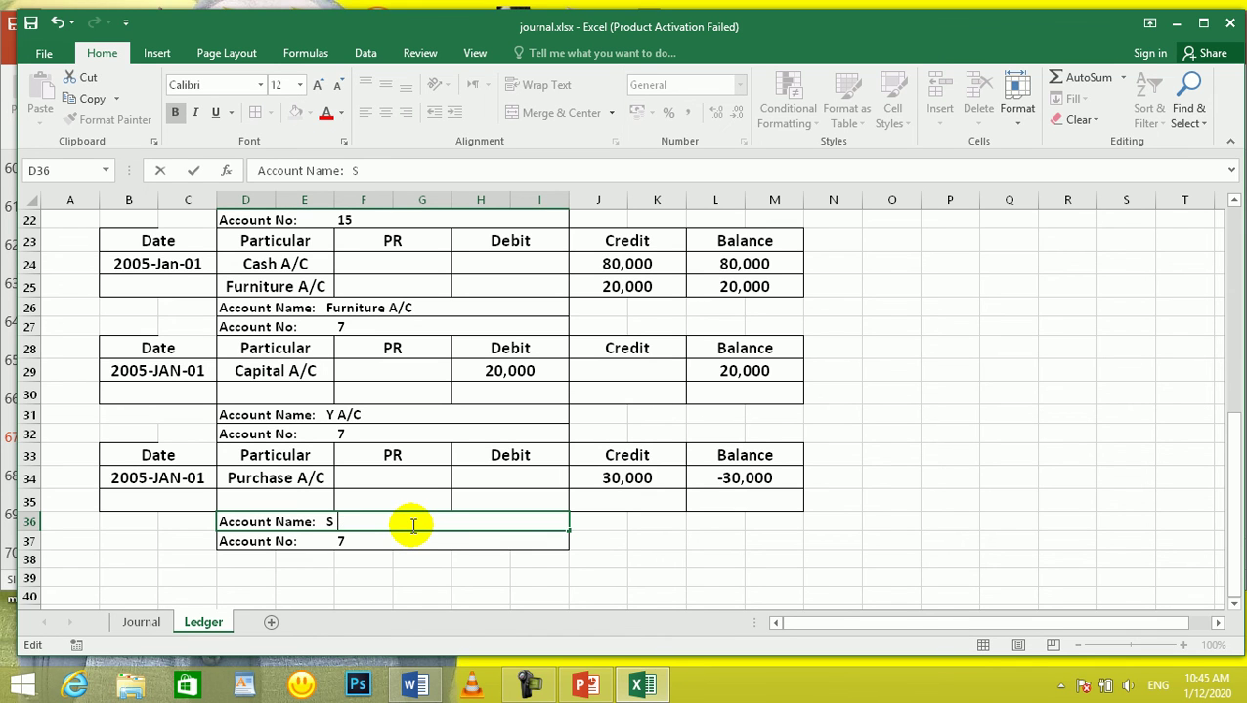
{"action": "key", "text": "Return"}
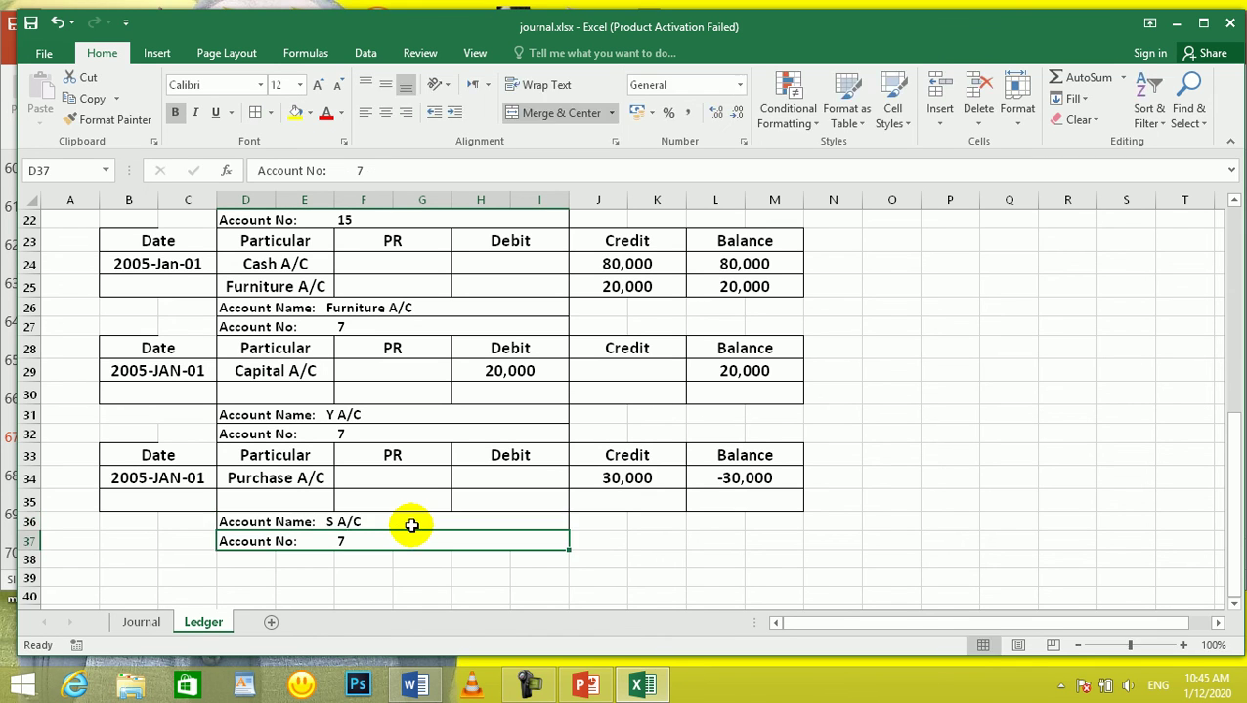
Copy the Y A/C posting table to B38 under the S A/C heading and clear its copied particular and credit amount
{"action": "left_click_drag", "start_coordinate": [146, 455], "coordinate": [741, 495]}
{"action": "key", "text": "ctrl+c"}
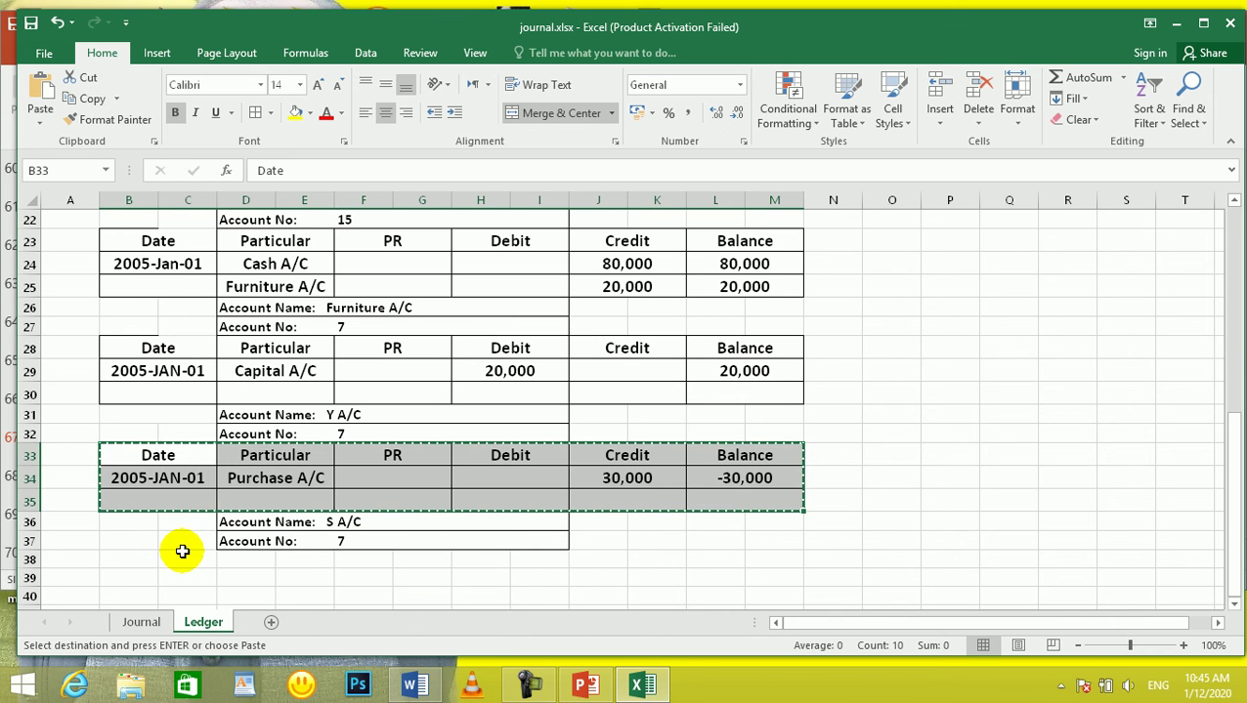
{"action": "left_click", "coordinate": [121, 557]}
{"action": "key", "text": "ctrl+v"}
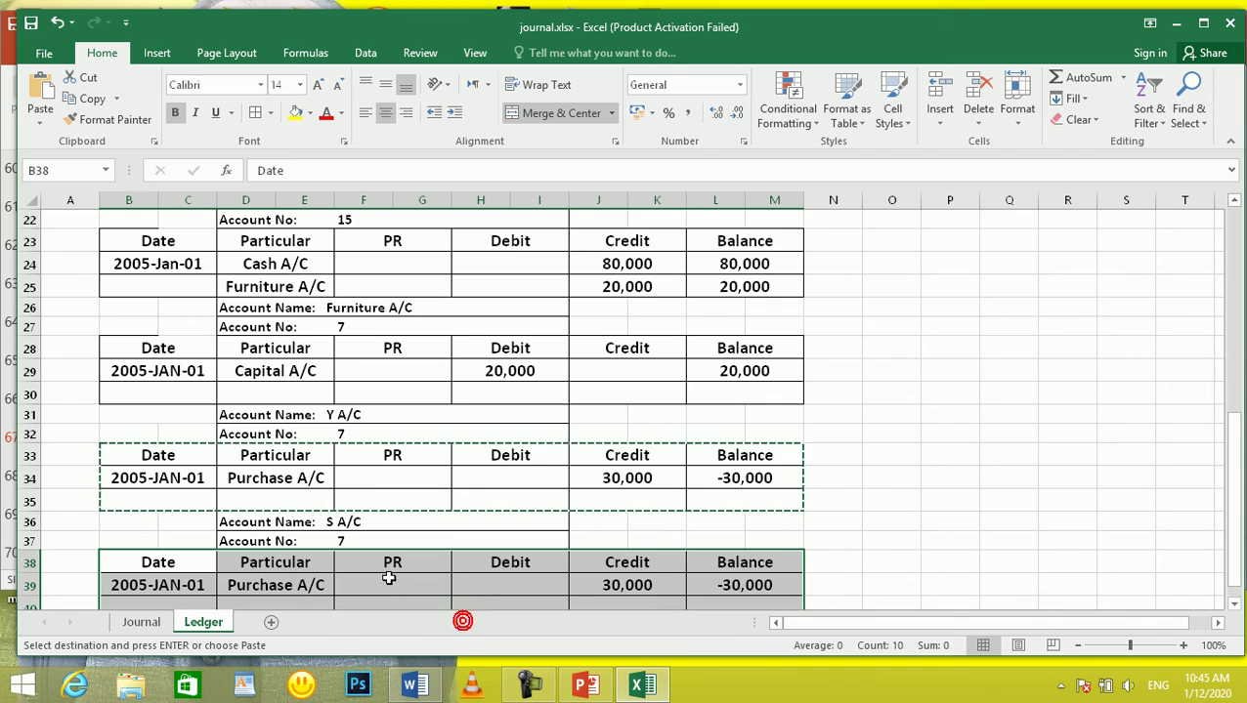
{"action": "key", "text": "Escape"}
{"action": "left_click", "coordinate": [390, 578]}
{"action": "scroll", "coordinate": [361, 515], "scroll_direction": "down", "scroll_amount": 1}
{"action": "scroll", "coordinate": [361, 515], "scroll_direction": "down", "scroll_amount": 1}
Examine the S A/C entries of 2005-Jan-04 and 2005-Jan-08 in the Journal sheet, with their opposite accounts and amounts
{"action": "left_click", "coordinate": [140, 622]}
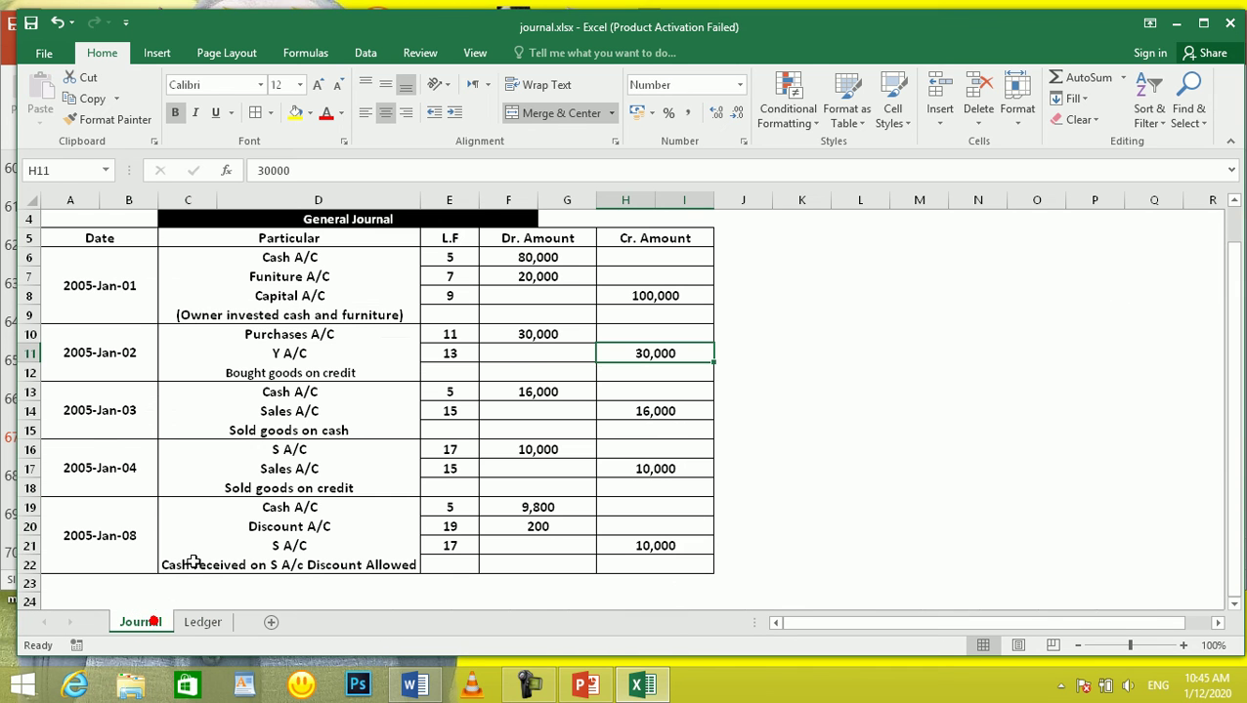
{"action": "left_click", "coordinate": [283, 450]}
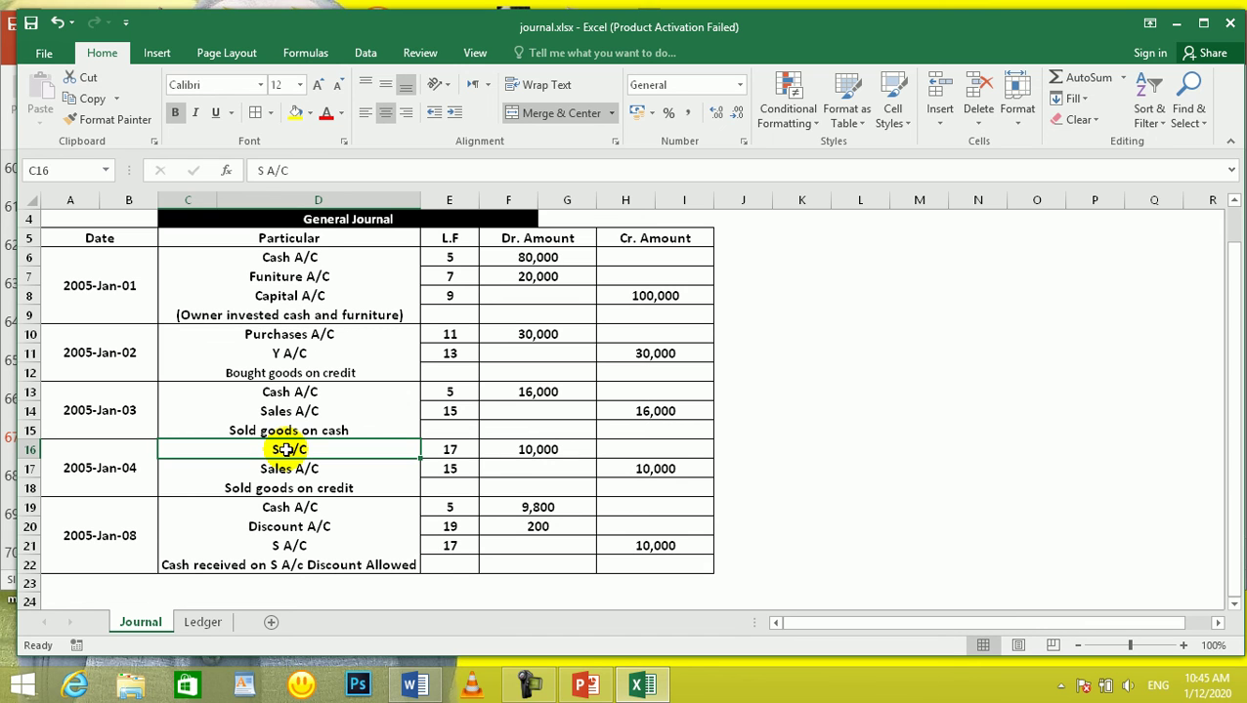
{"action": "left_click", "coordinate": [290, 544]}
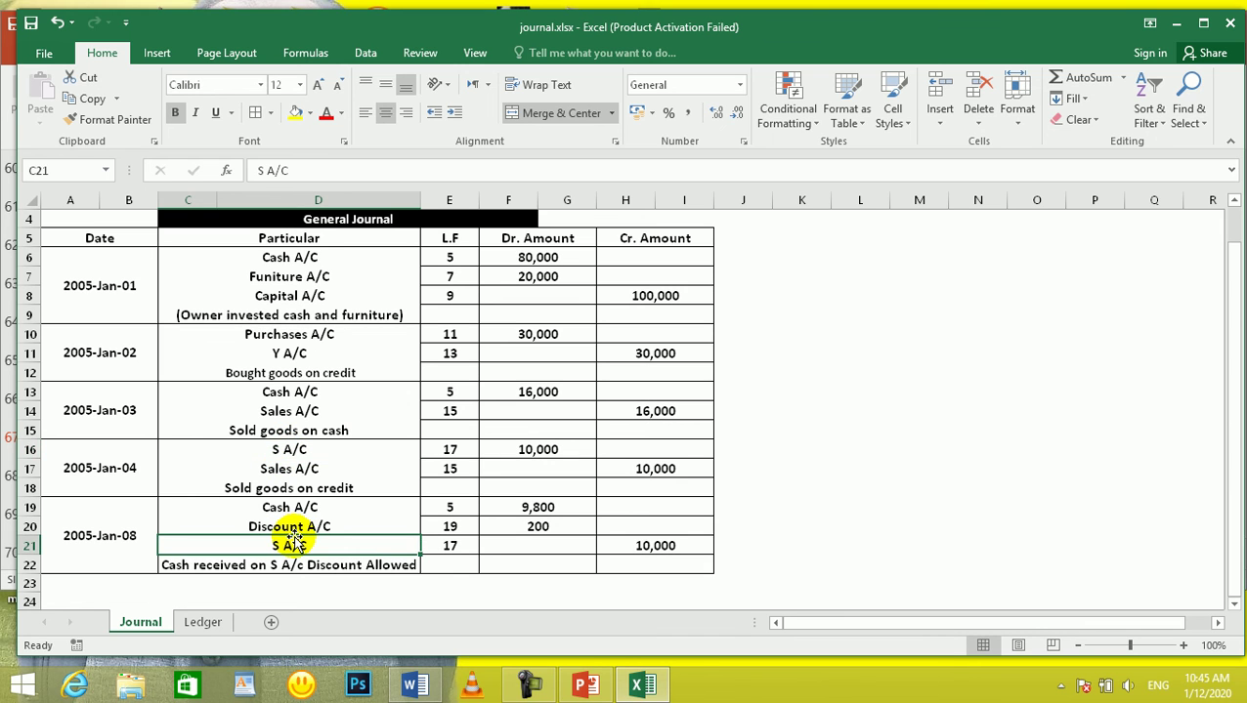
{"action": "left_click", "coordinate": [293, 450]}
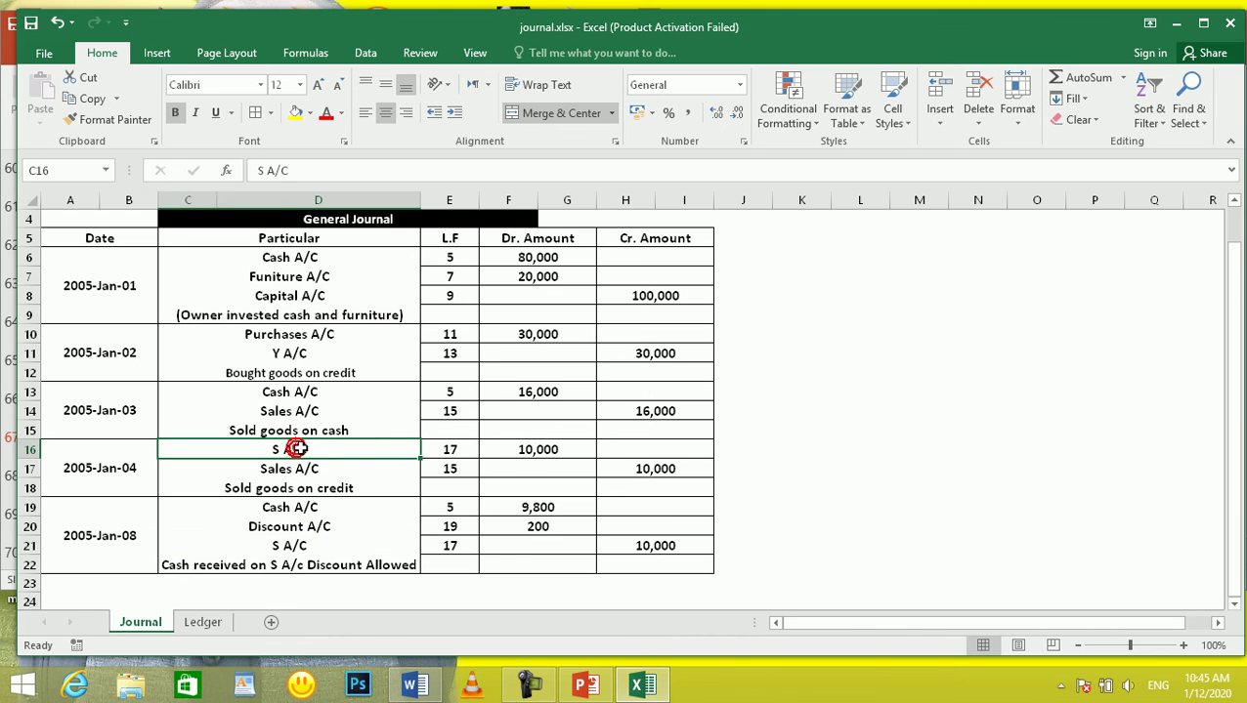
{"action": "left_click", "coordinate": [508, 451]}
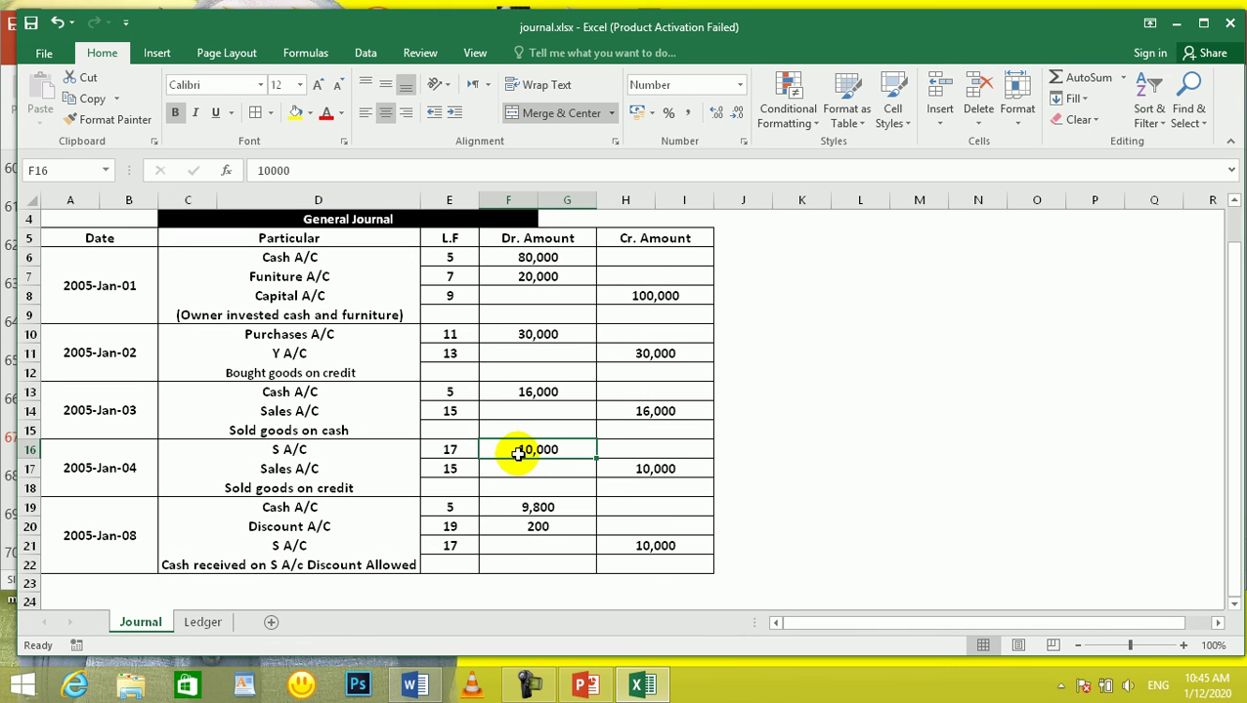
{"action": "left_click", "coordinate": [301, 469]}
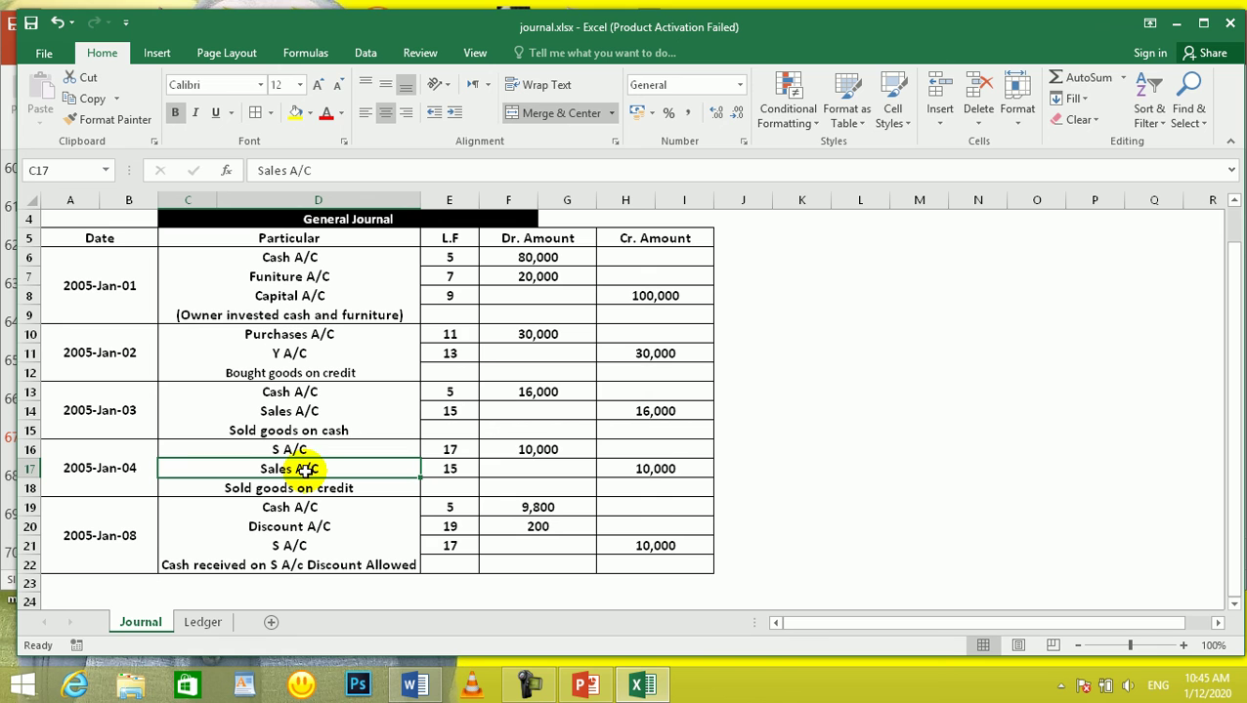
{"action": "left_click", "coordinate": [291, 545]}
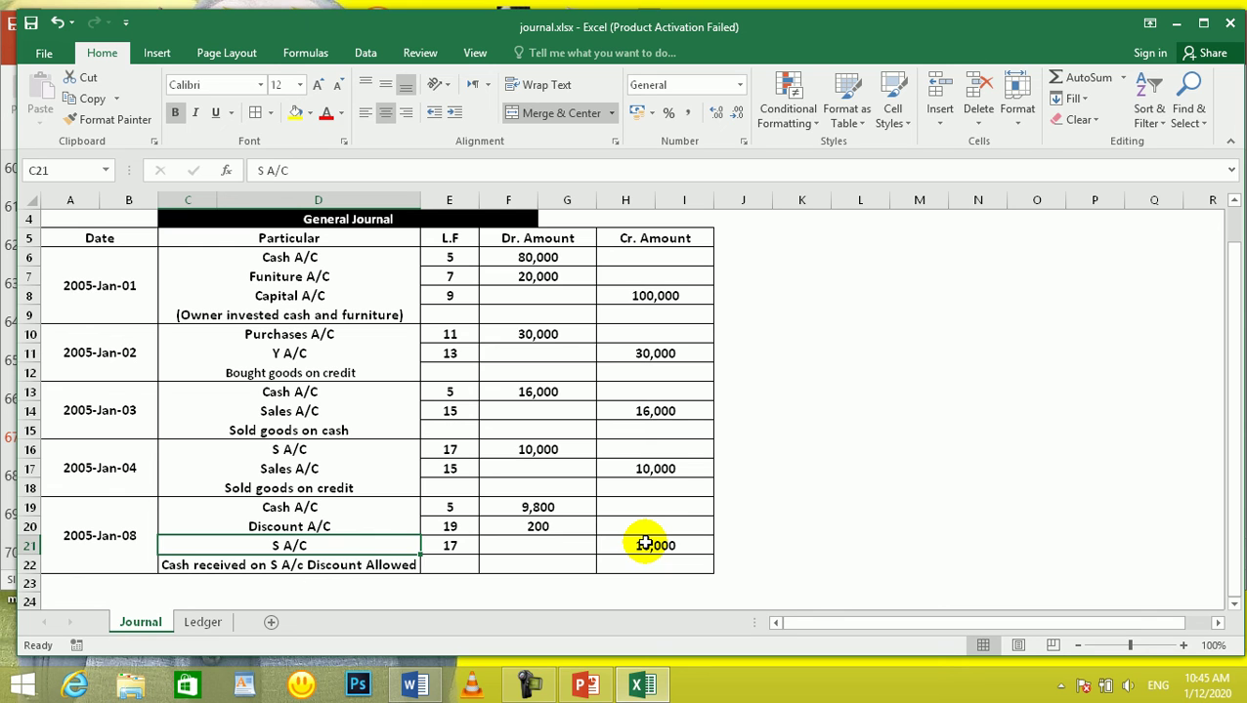
{"action": "left_click", "coordinate": [300, 509]}
{"action": "left_click", "coordinate": [315, 529]}
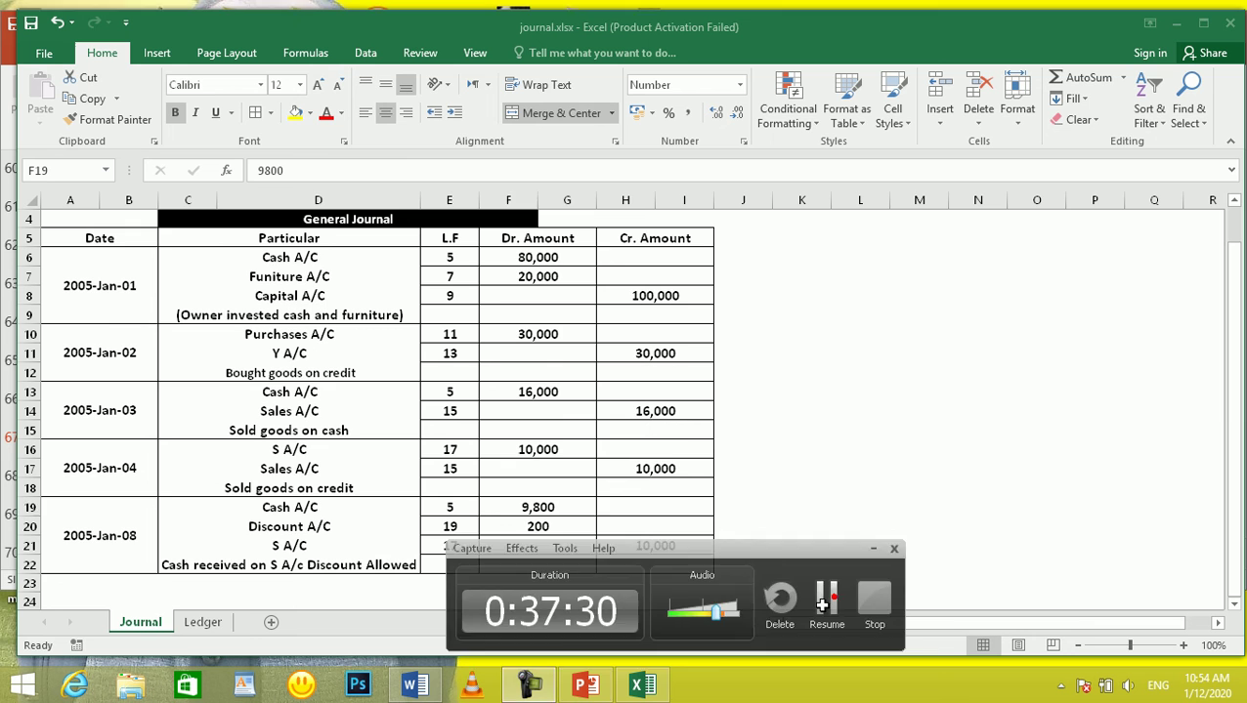
{"action": "left_click", "coordinate": [826, 601]}
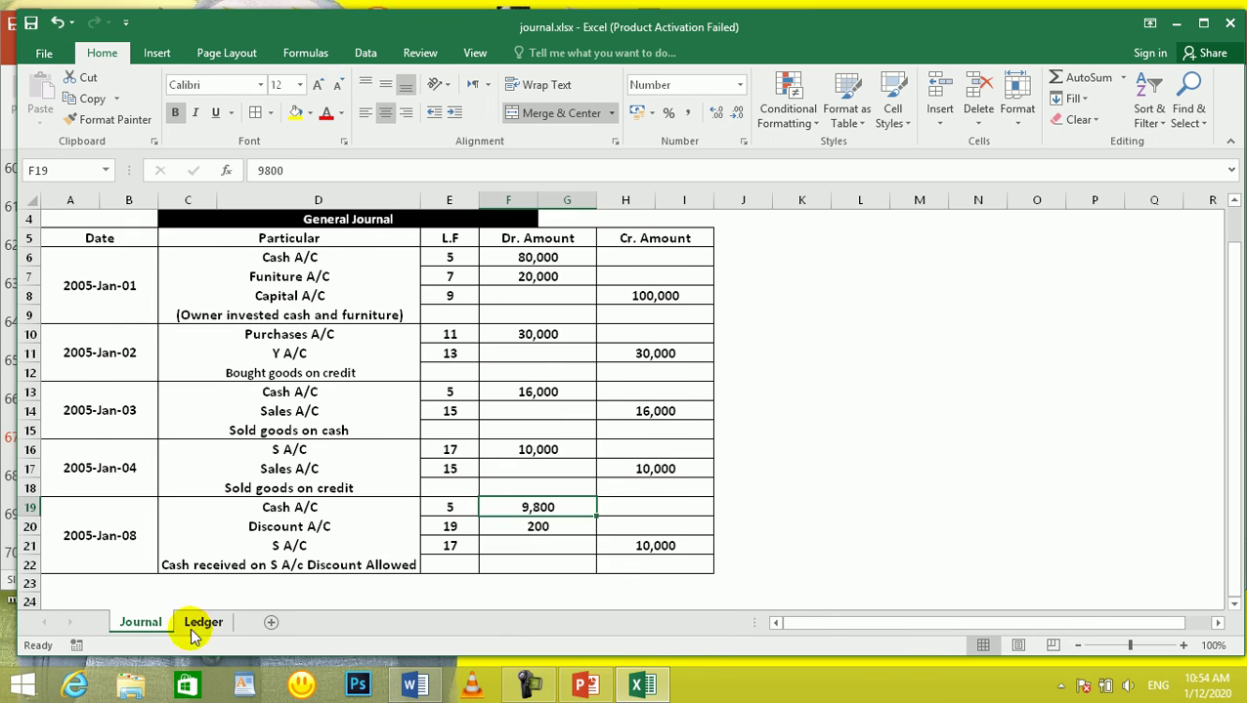
Append (Account Receivable) to the S A/C account name in D36 of the Ledger sheet
{"action": "left_click", "coordinate": [196, 622]}
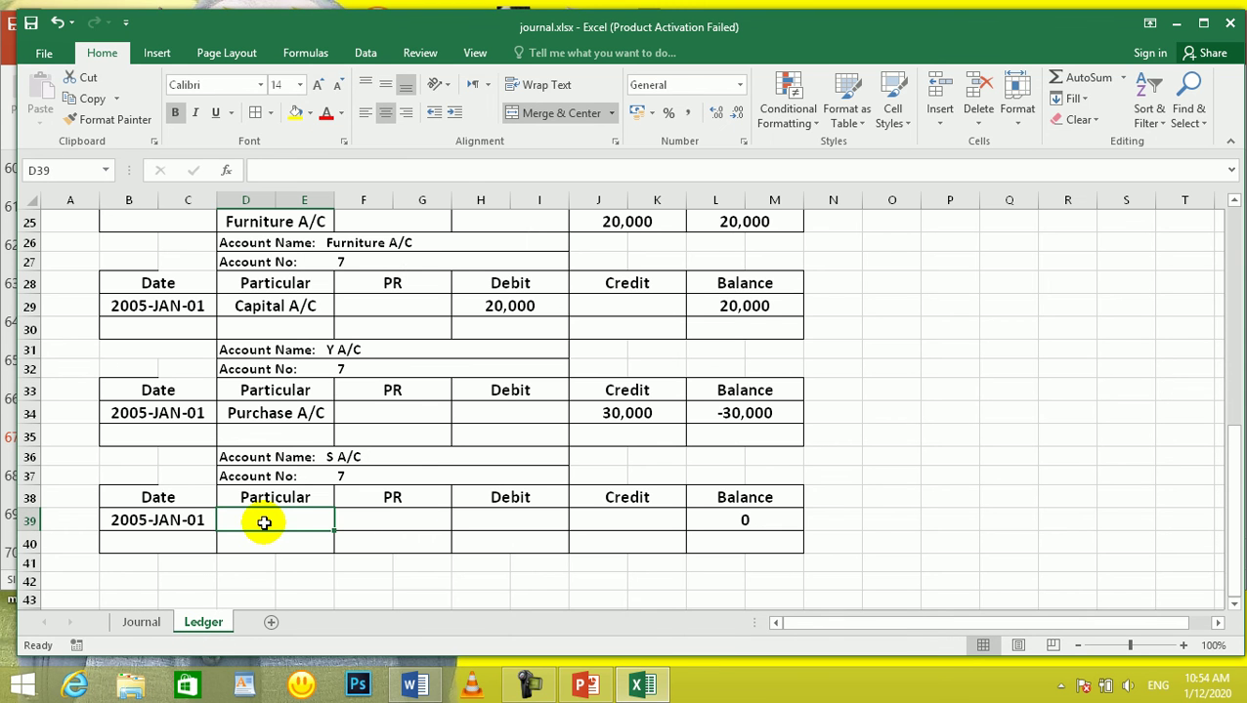
{"action": "double_click", "coordinate": [387, 458]}
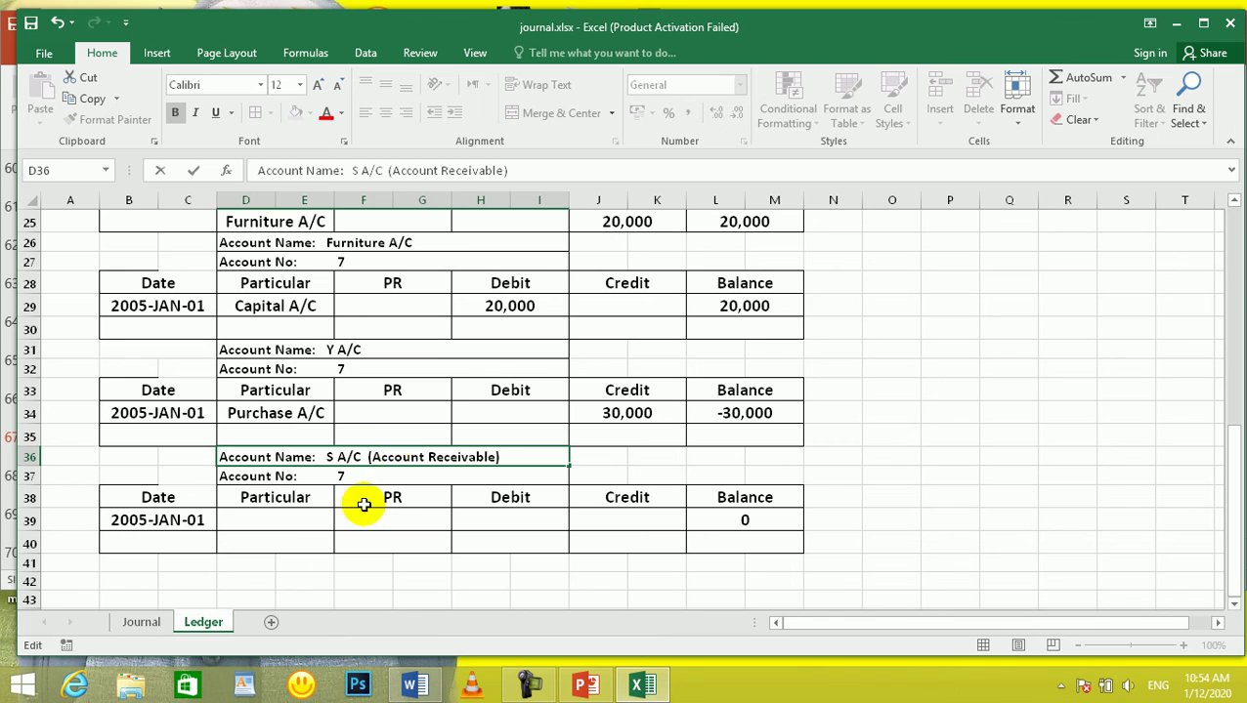
{"action": "left_click", "coordinate": [336, 581]}
Post Sales A/C as the first S A/C particular in D39 with a debit of 10,000 in H39
{"action": "left_click", "coordinate": [246, 516]}
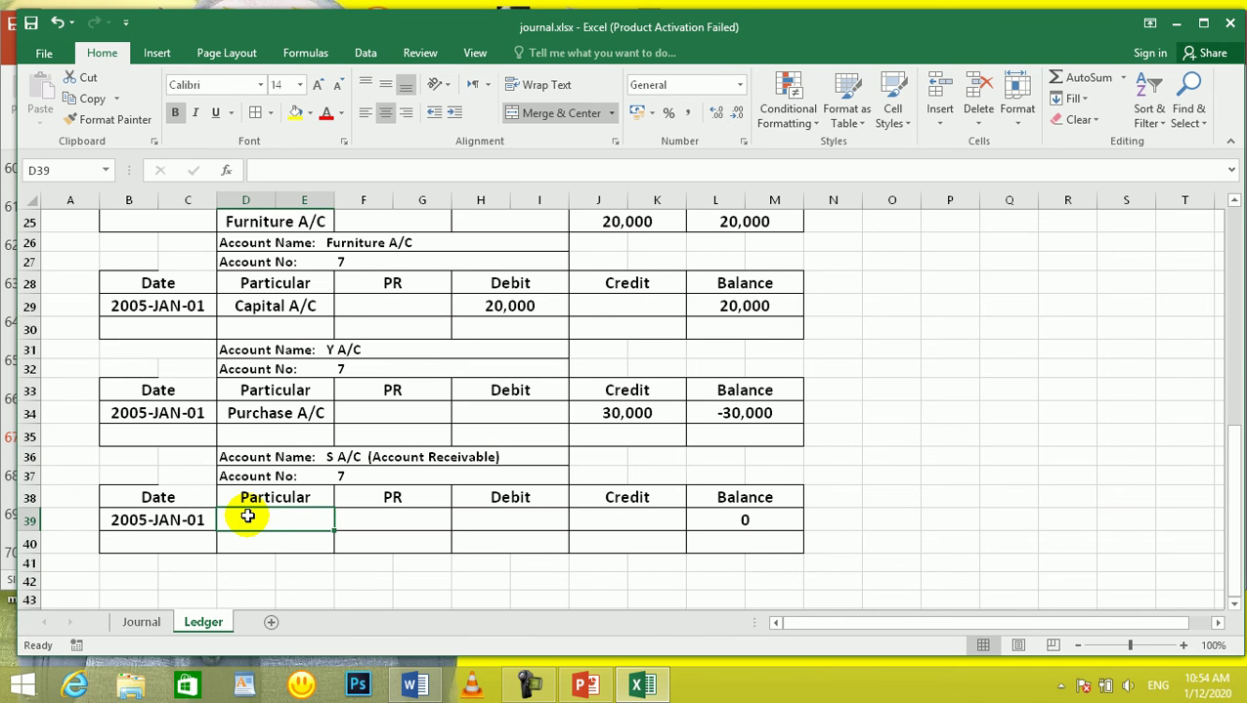
{"action": "type", "text": "C"}
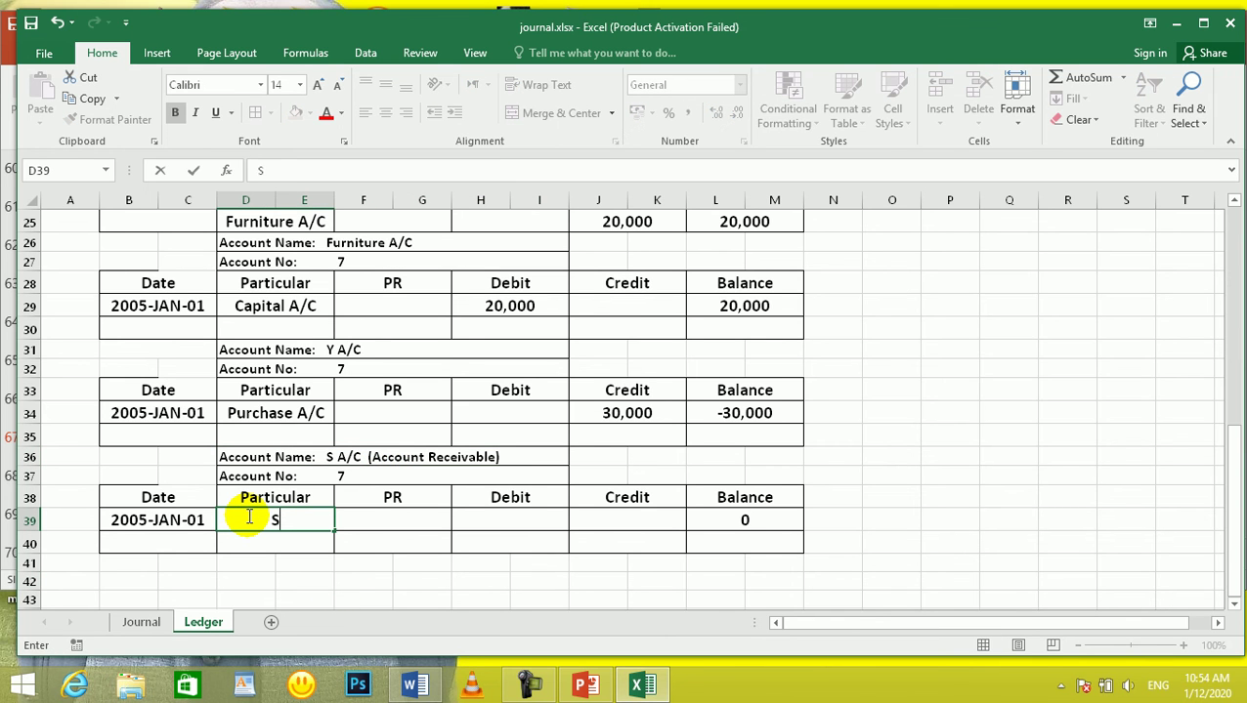
{"action": "type", "text": "ales A/C"}
{"action": "key", "text": "Tab"}
{"action": "key", "text": "Tab"}
{"action": "key", "text": "Tab"}
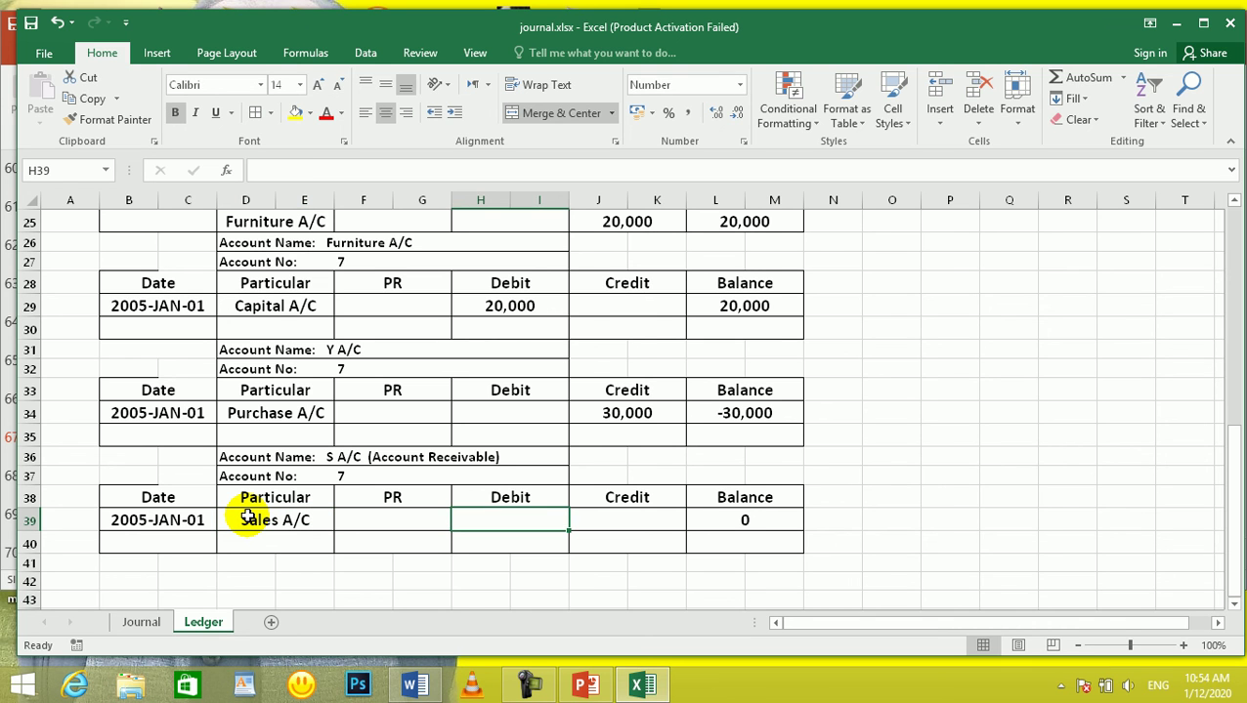
{"action": "key", "text": "shift+Tab"}
{"action": "type", "text": "10,000"}
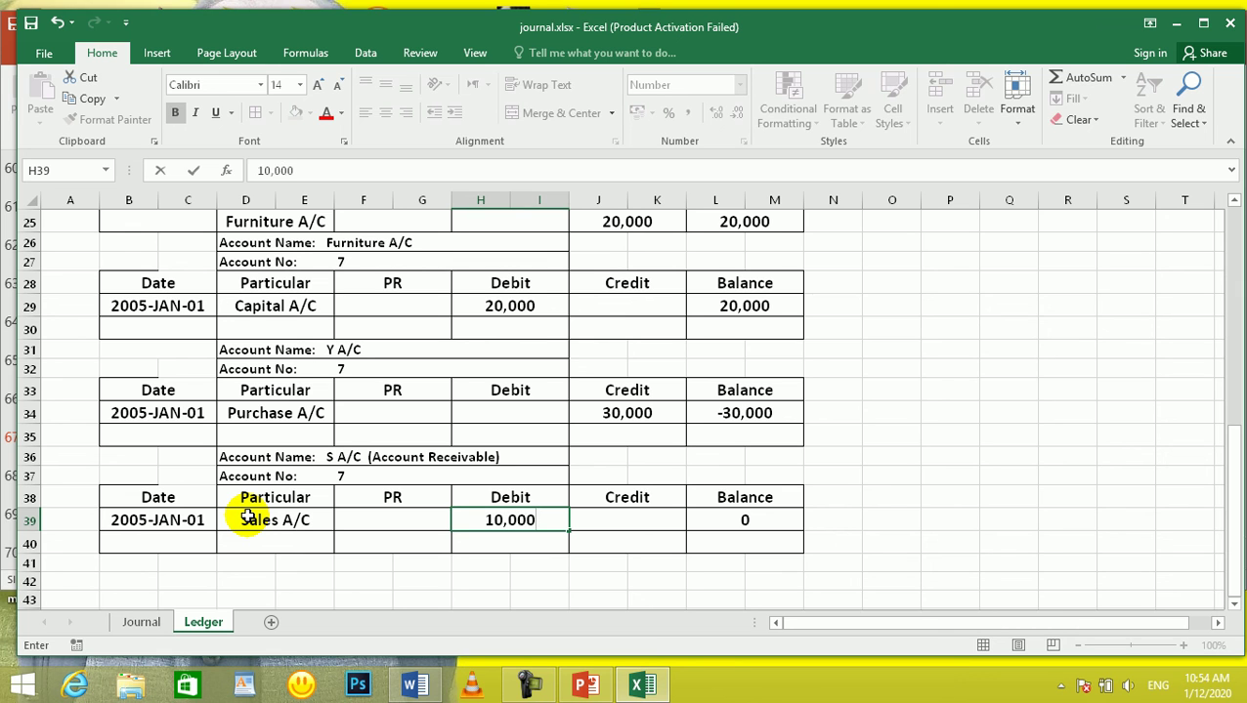
{"action": "key", "text": "Return"}
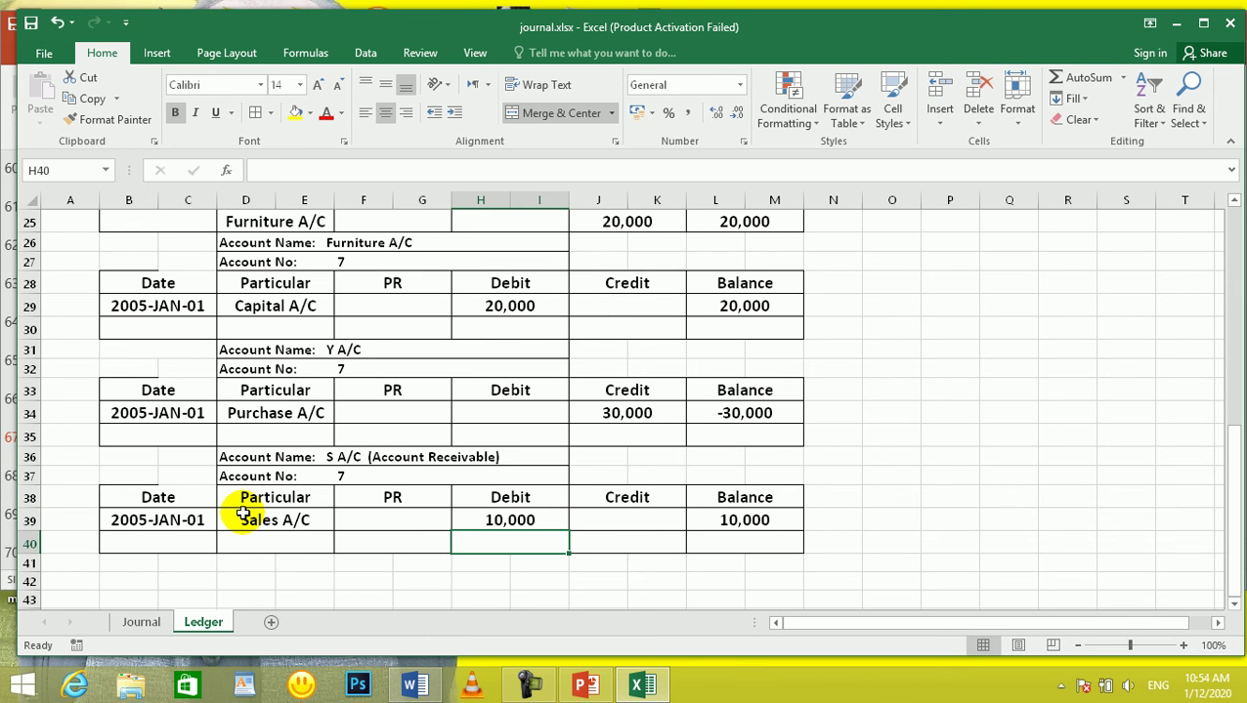
Enter Cash A/C as the second particular of the S A/C account in D40
{"action": "left_click", "coordinate": [245, 544]}
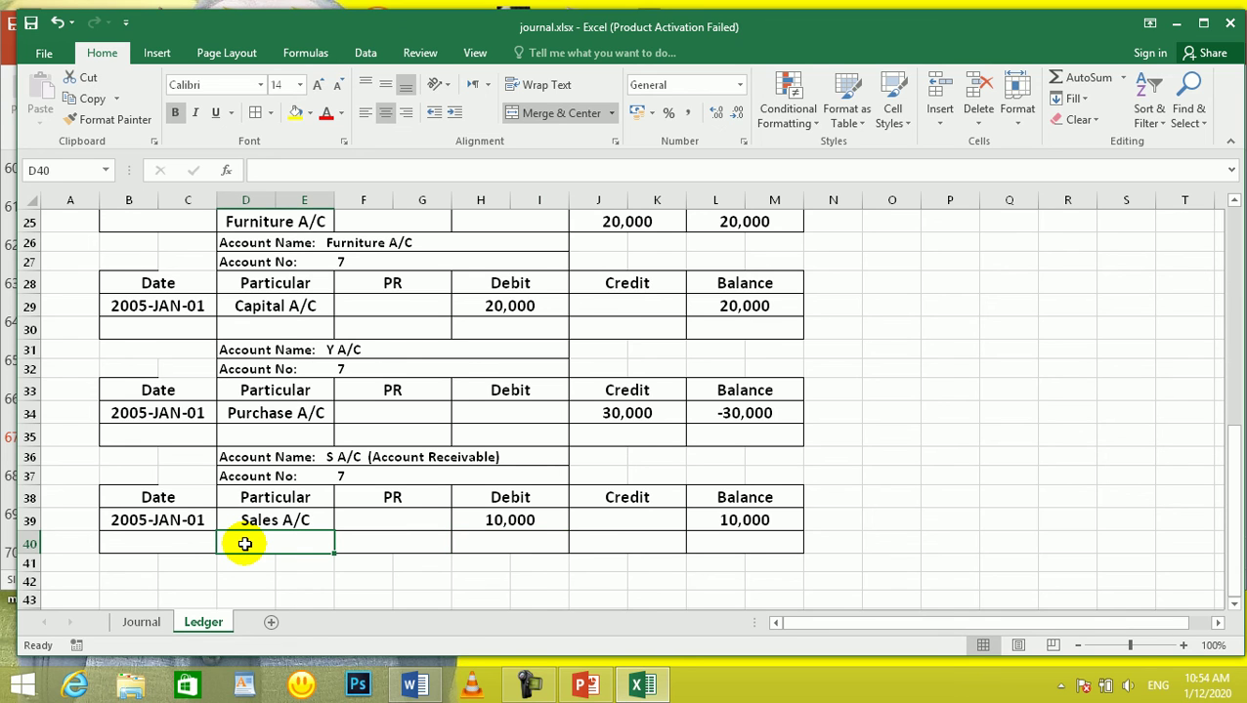
{"action": "type", "text": "C"}
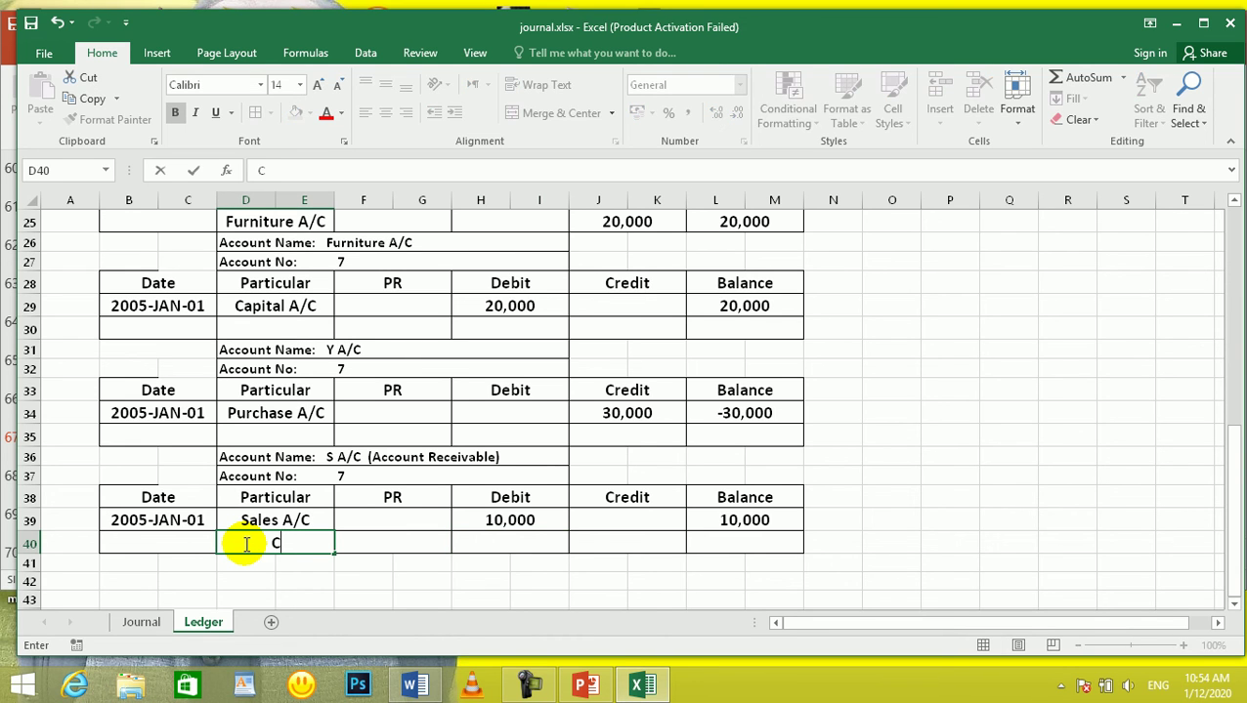
{"action": "type", "text": "ash A/C"}
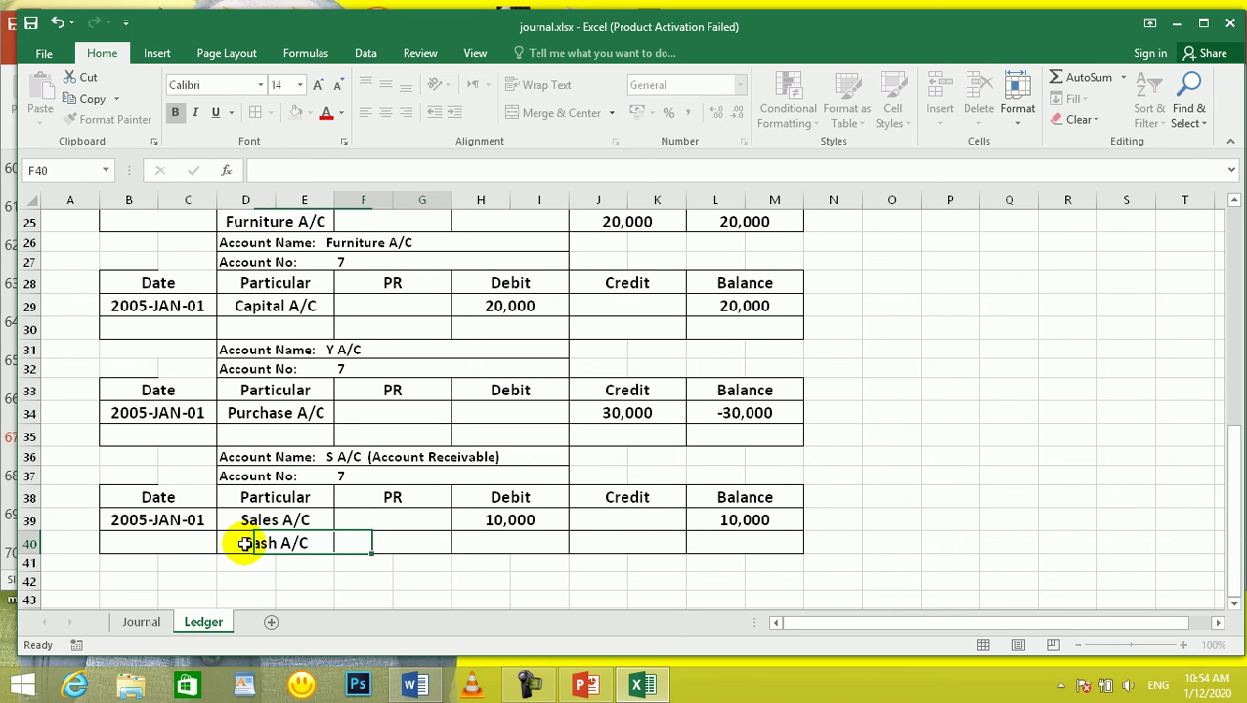
{"action": "key", "text": "Tab"}
{"action": "key", "text": "Tab"}
{"action": "type", "text": "9,800"}
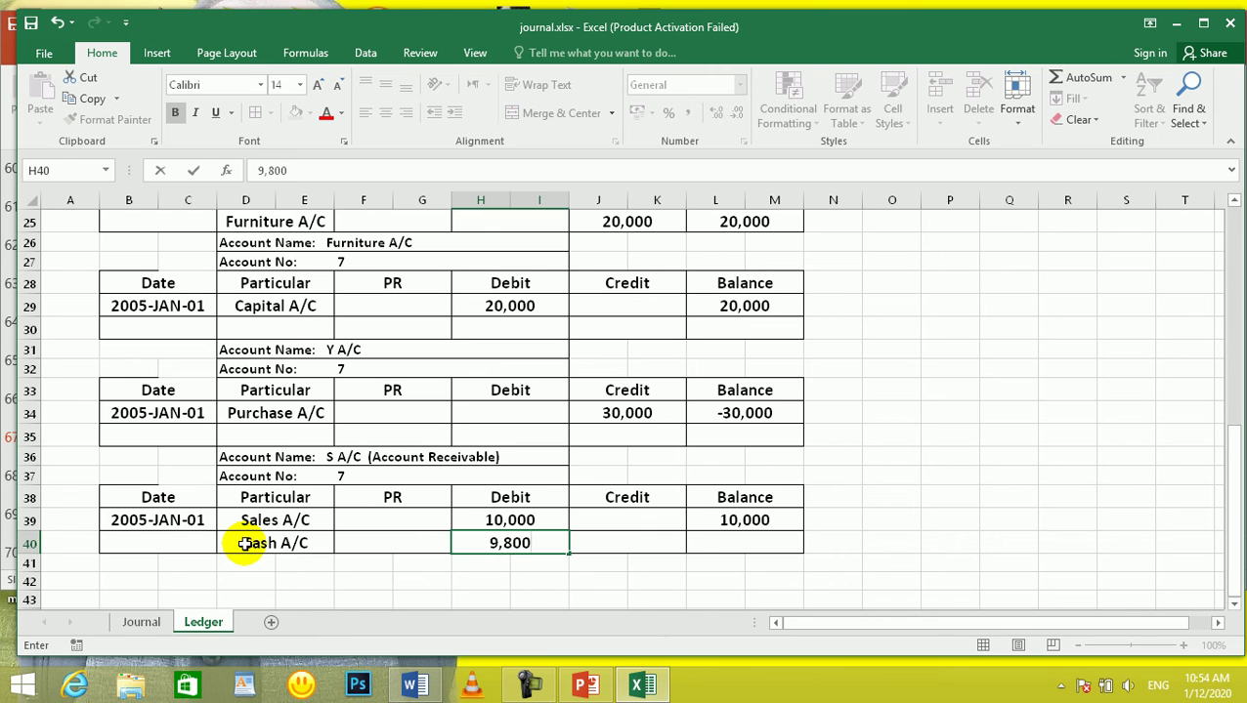
{"action": "key", "text": "Tab"}
{"action": "key", "text": "Tab"}
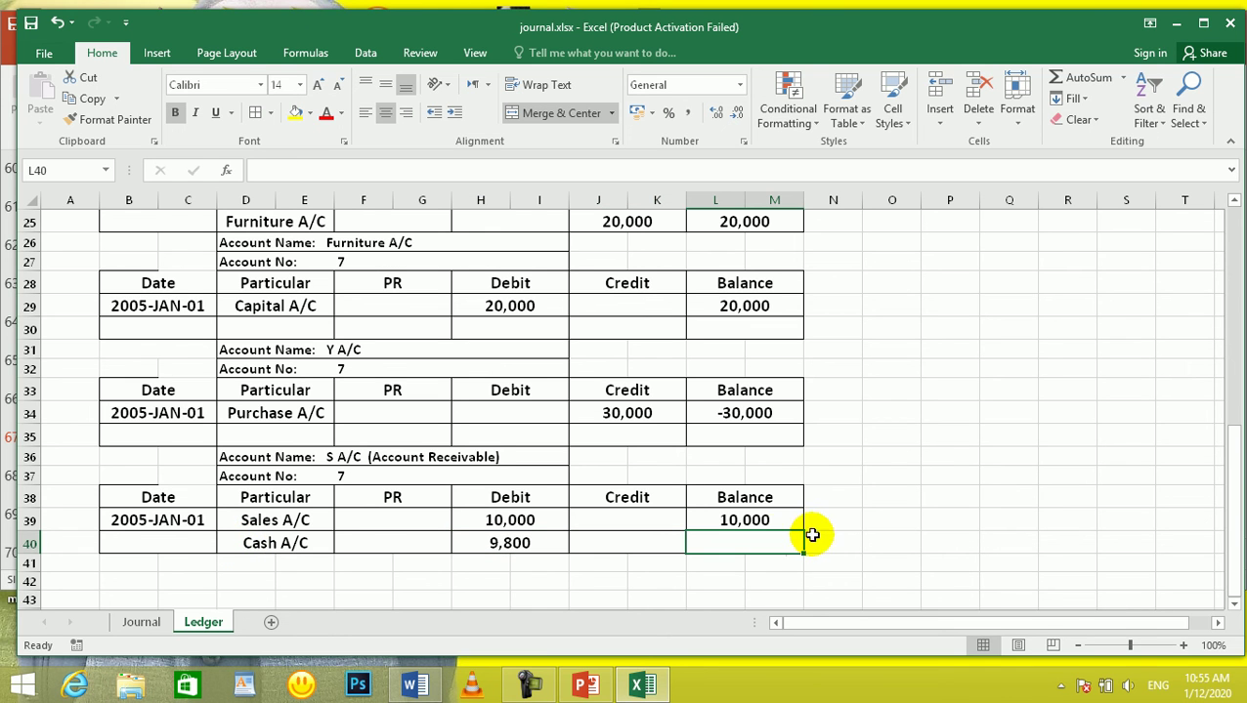
{"action": "left_click", "coordinate": [498, 545]}
{"action": "key", "text": "Delete"}
Enter 9,800 as the credit amount of the Cash A/C posting in J40
{"action": "left_click", "coordinate": [594, 542]}
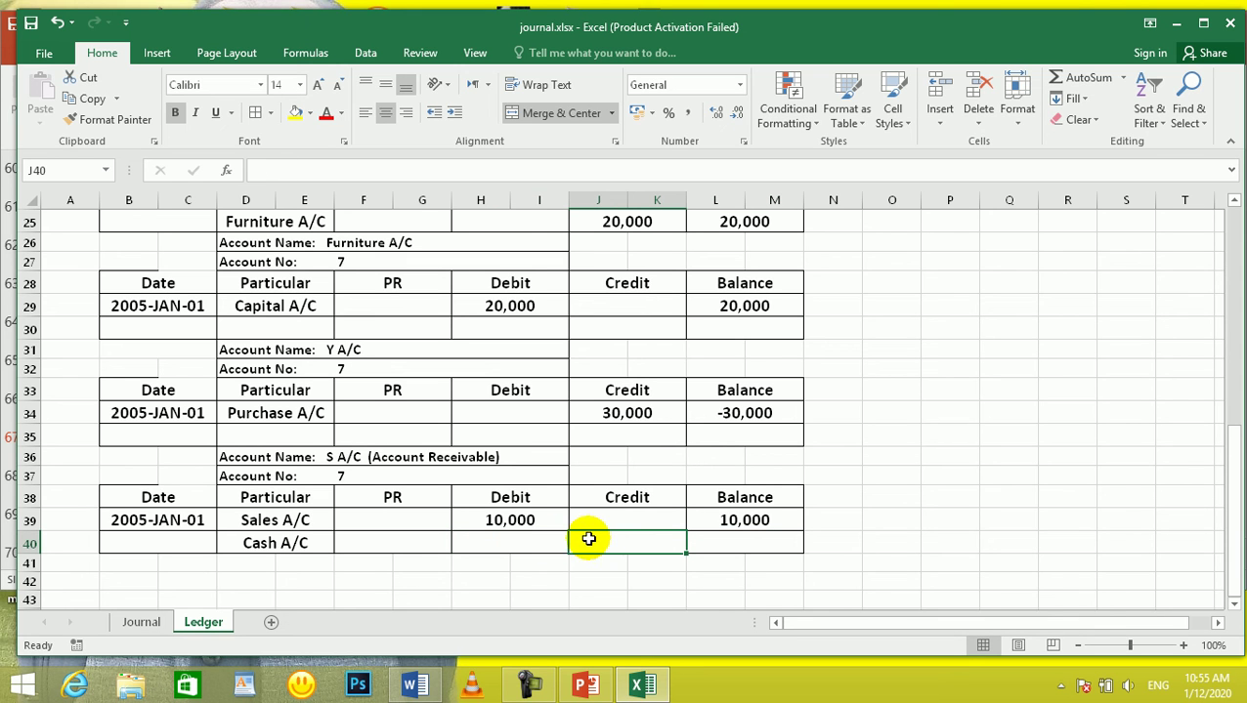
{"action": "type", "text": "9,8000"}
{"action": "key", "text": "BackSpace"}
{"action": "key", "text": "Tab"}
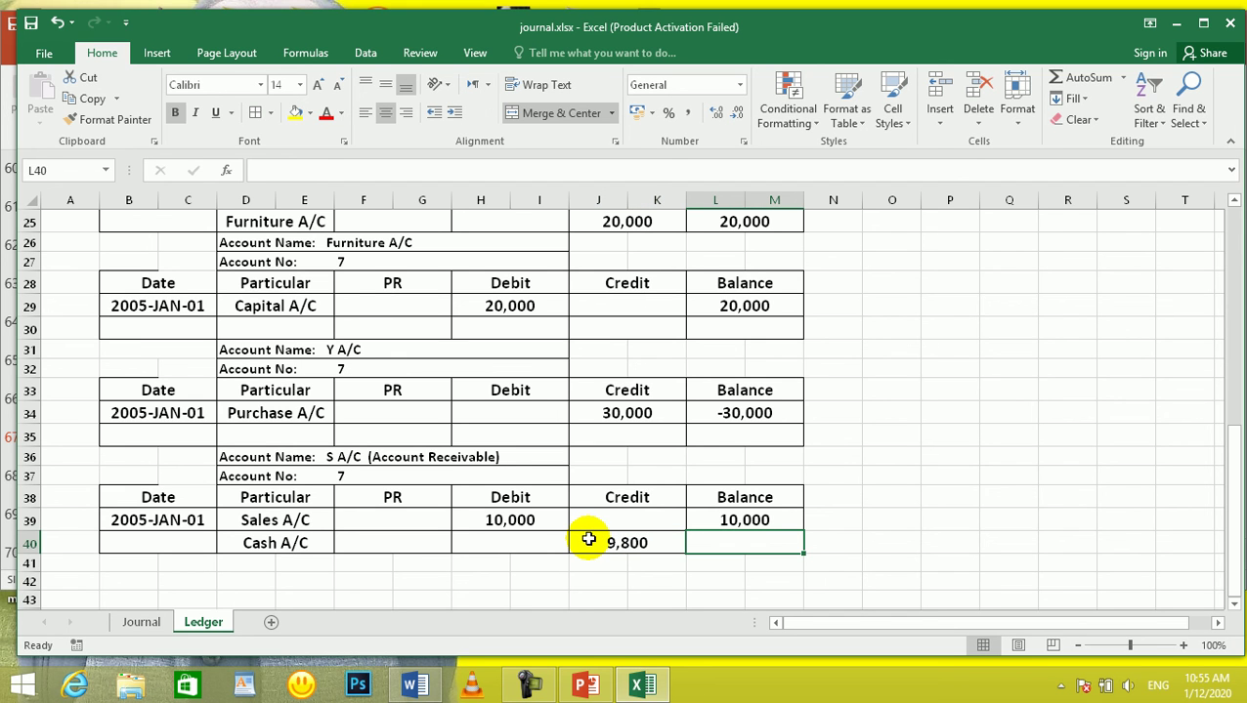
Fill the S A/C balance formula from L39 down to L40 for the Cash A/C posting
{"action": "left_click_drag", "start_coordinate": [744, 519], "coordinate": [749, 535]}
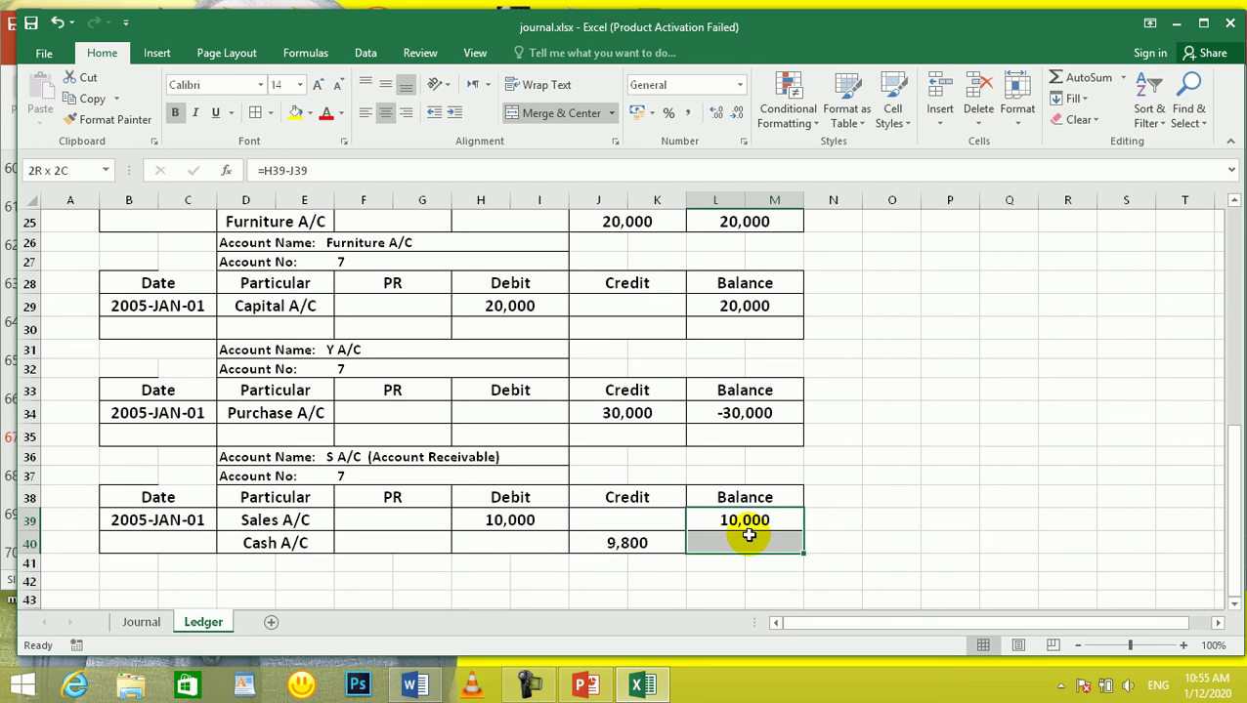
{"action": "key", "text": "ctrl+d"}
{"action": "left_click", "coordinate": [710, 562]}
{"action": "left_click", "coordinate": [745, 540]}
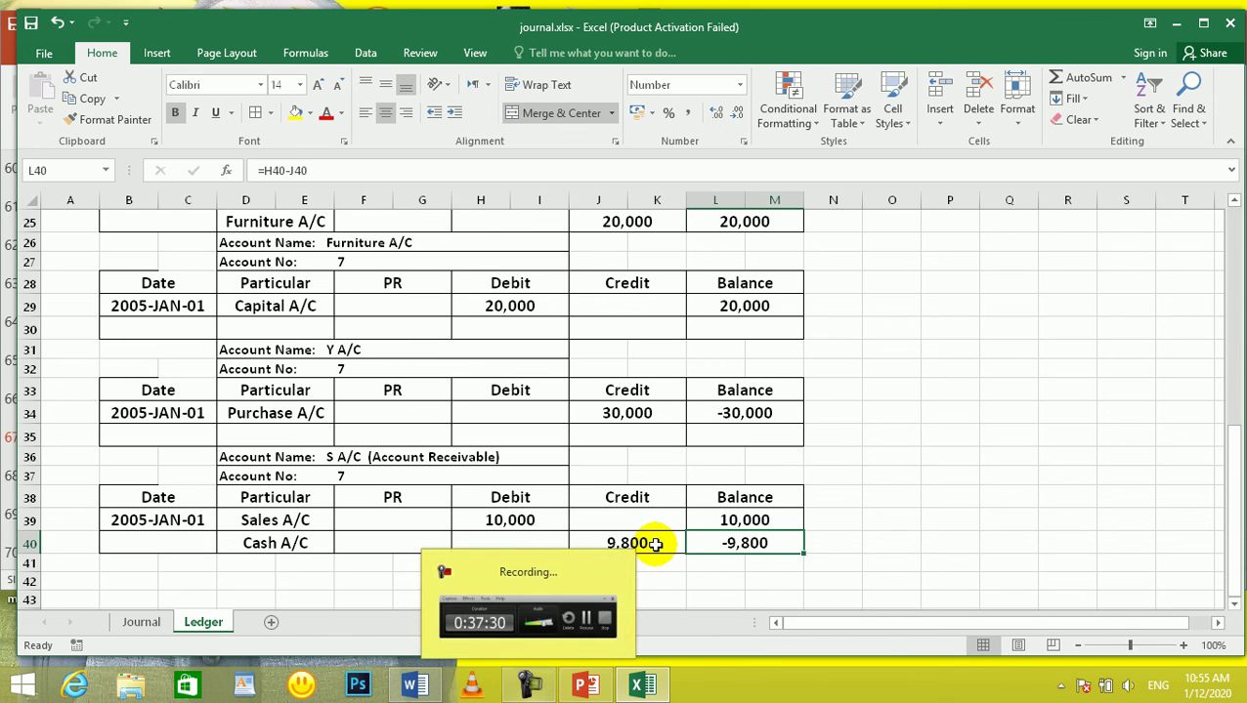
{"action": "left_click", "coordinate": [657, 543]}
{"action": "left_click", "coordinate": [515, 690]}
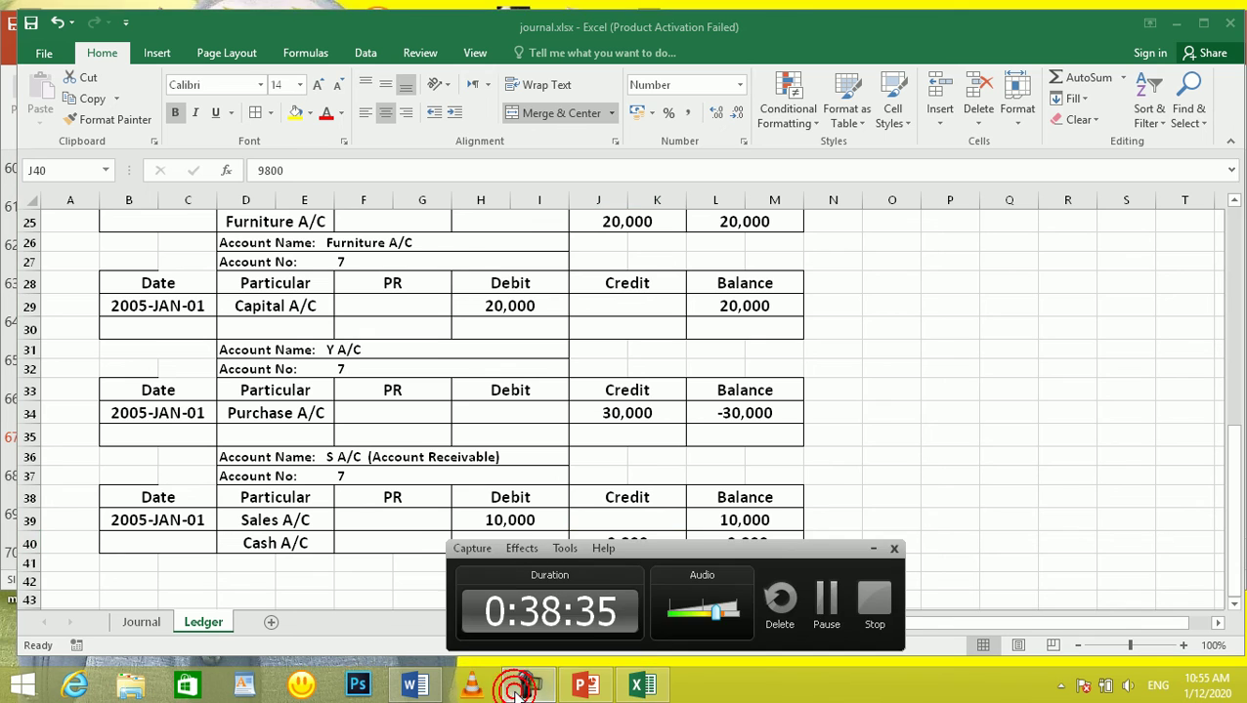
{"action": "left_click", "coordinate": [515, 689]}
{"action": "left_click", "coordinate": [733, 548]}
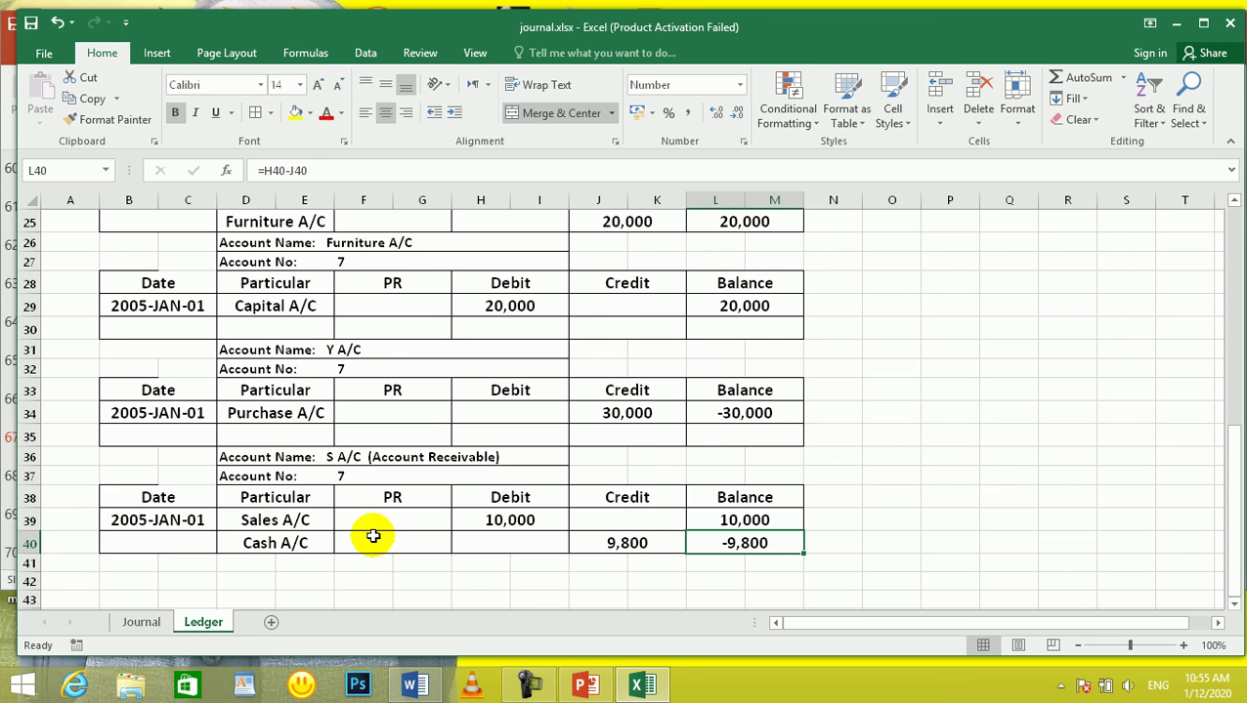
{"action": "left_click", "coordinate": [252, 544]}
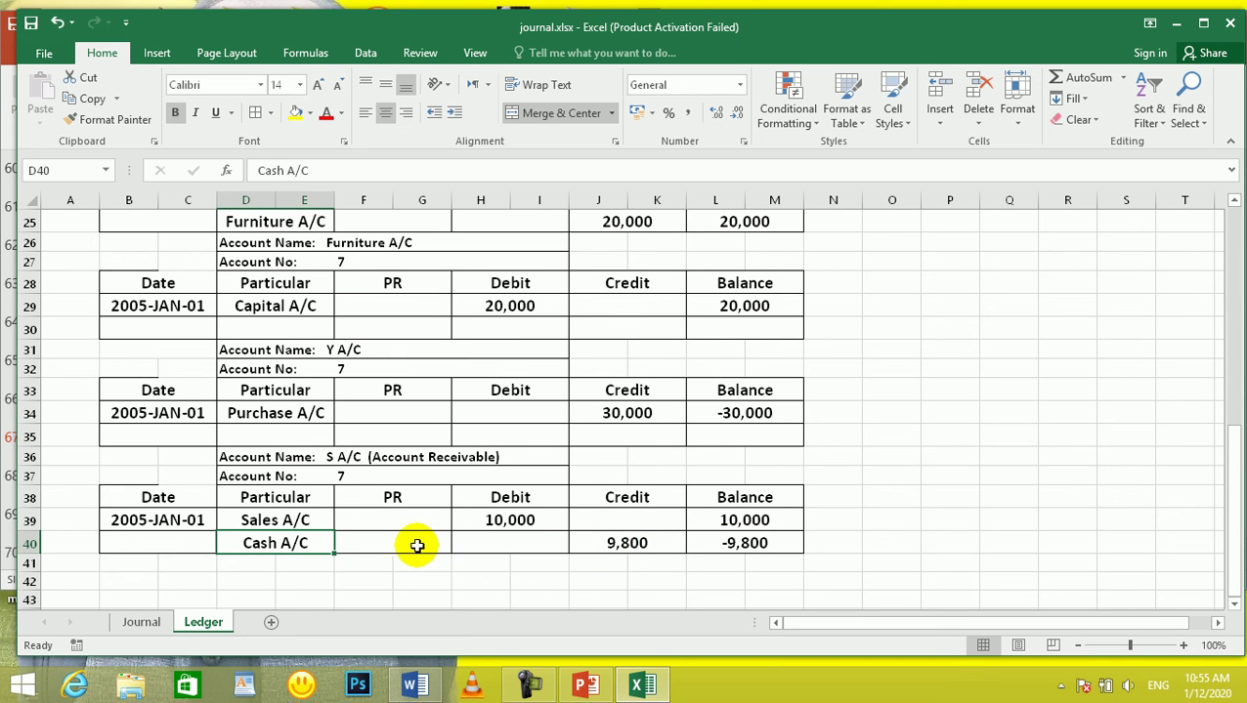
Duplicate the Cash A/C posting row of the S A/C account from row 40 into row 41
{"action": "left_click", "coordinate": [755, 545]}
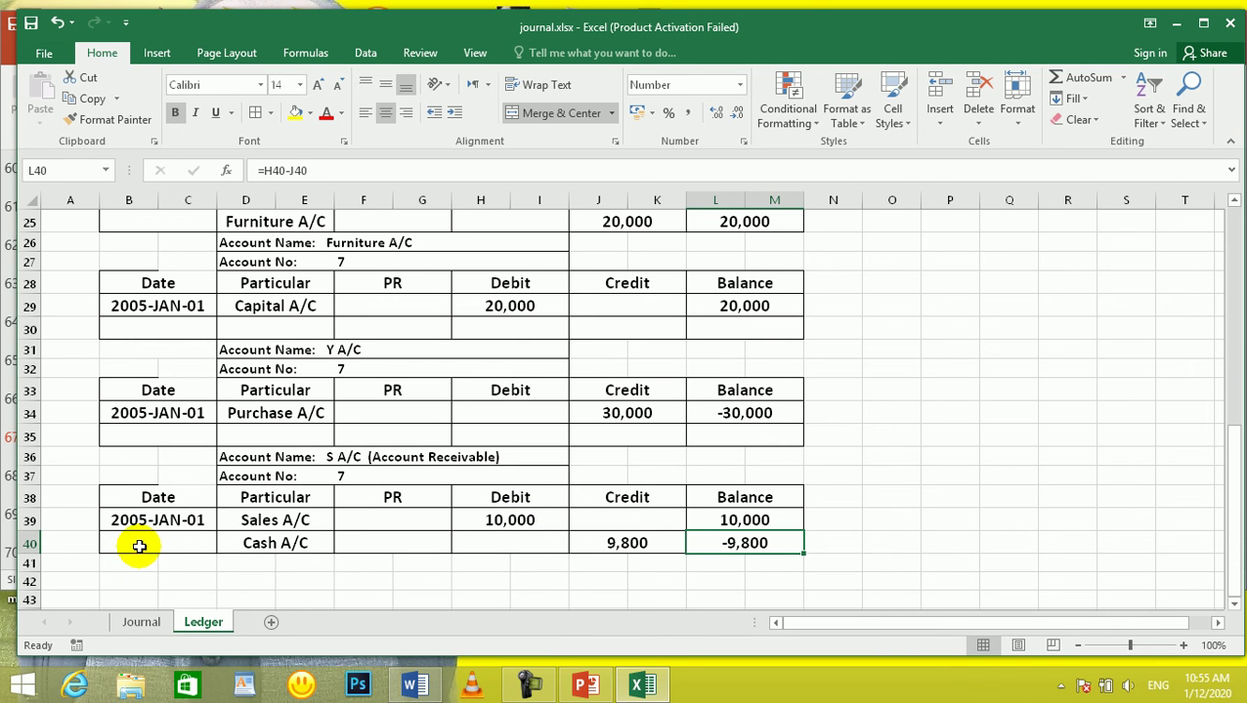
{"action": "left_click_drag", "start_coordinate": [137, 565], "coordinate": [489, 563]}
{"action": "left_click", "coordinate": [351, 577]}
{"action": "left_click_drag", "start_coordinate": [146, 543], "coordinate": [728, 545]}
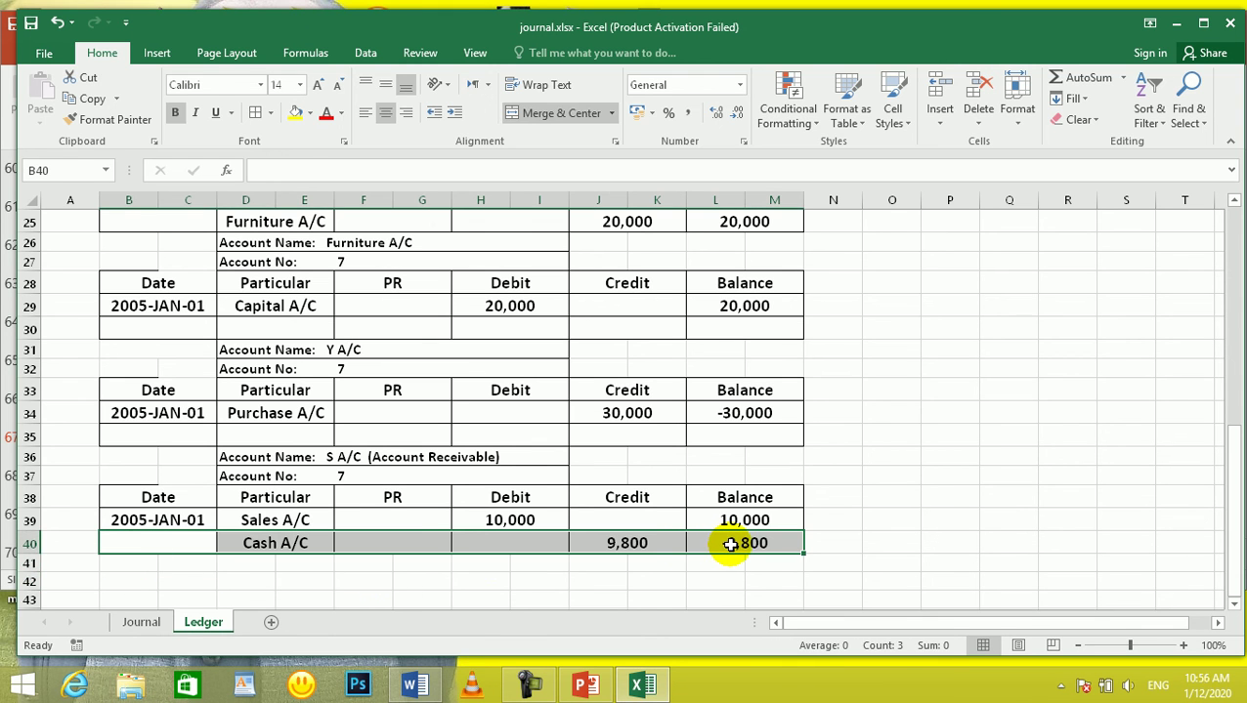
{"action": "key", "text": "ctrl+c"}
{"action": "left_click", "coordinate": [144, 565]}
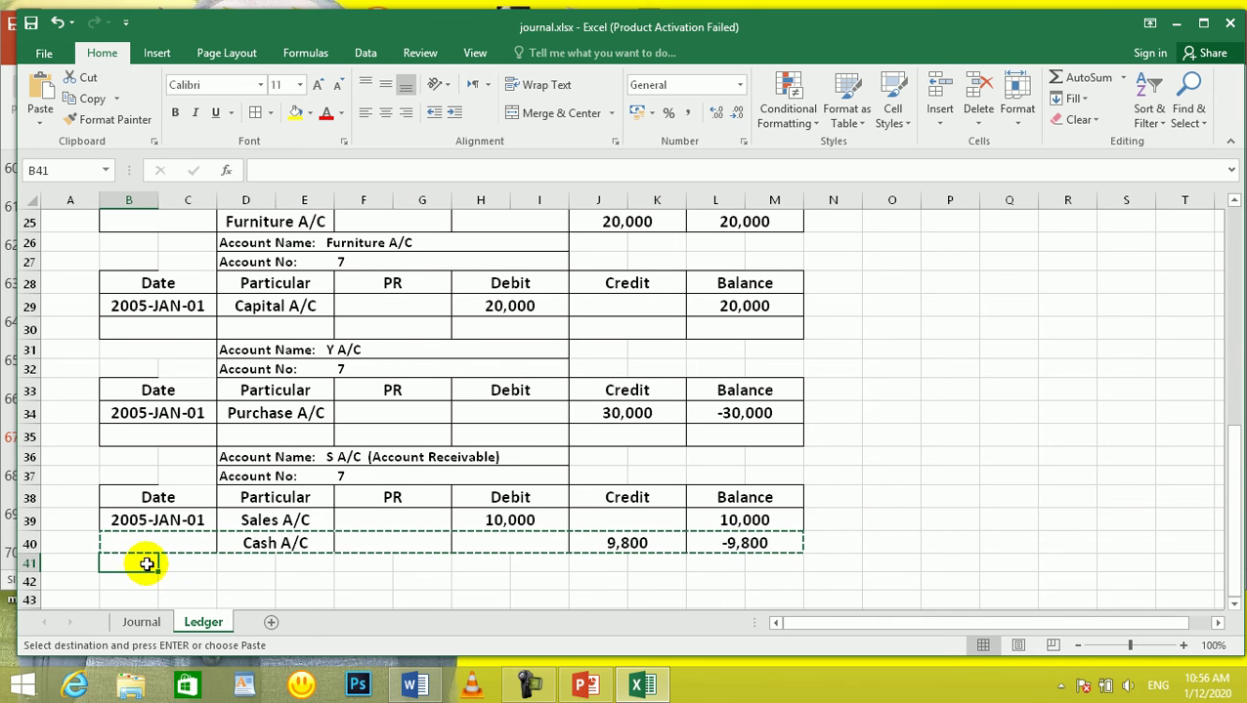
{"action": "key", "text": "ctrl+v"}
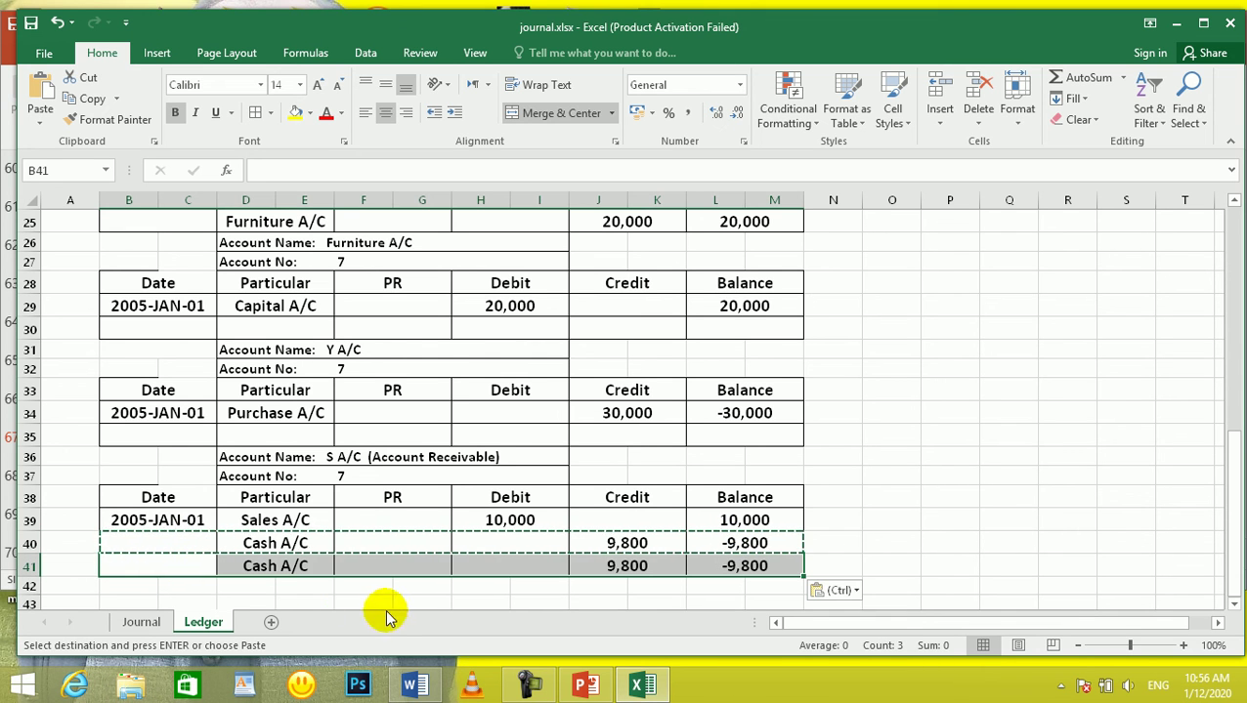
{"action": "key", "text": "Escape"}
{"action": "left_click", "coordinate": [256, 585]}
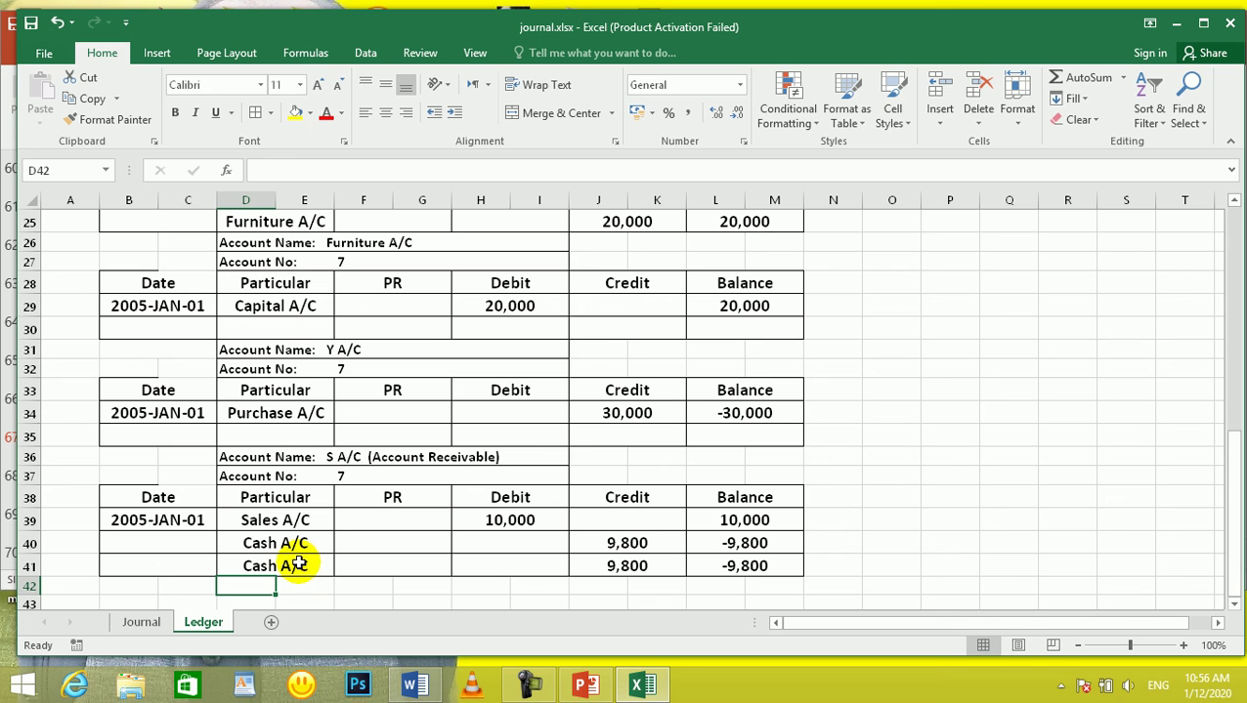
Replace the copied particular in D41 with Discount A/C
{"action": "left_click", "coordinate": [296, 564]}
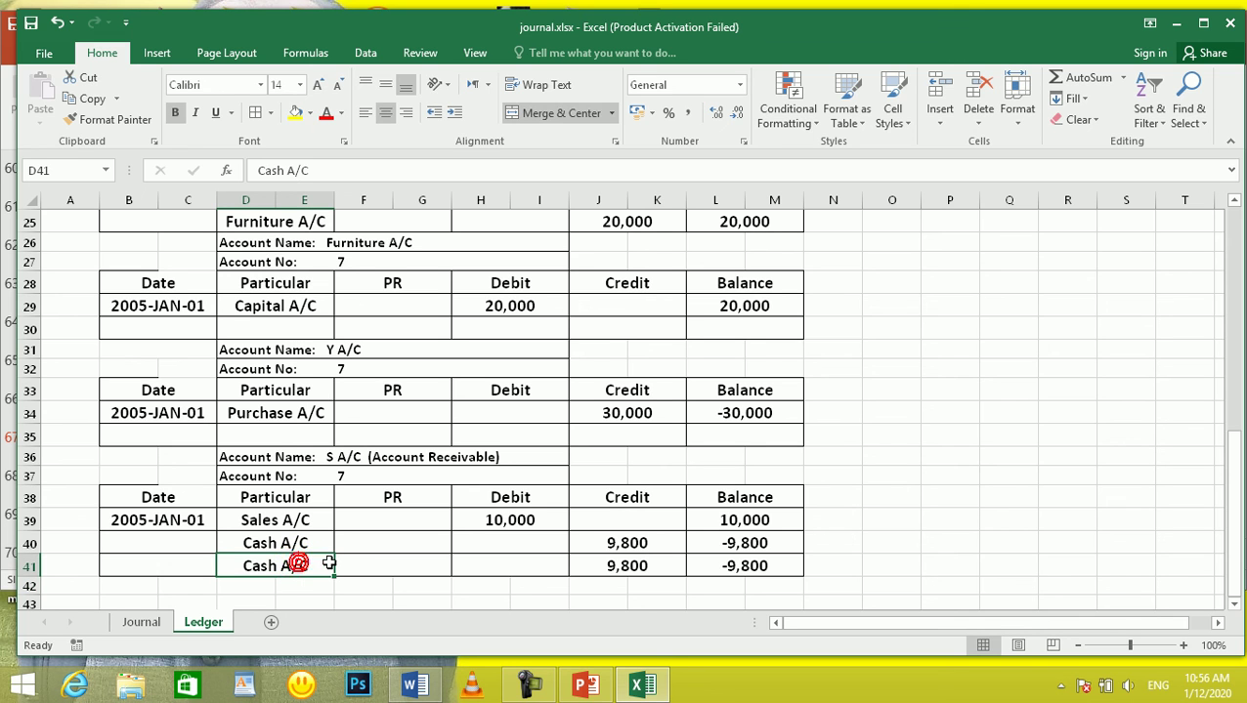
{"action": "type", "text": "d"}
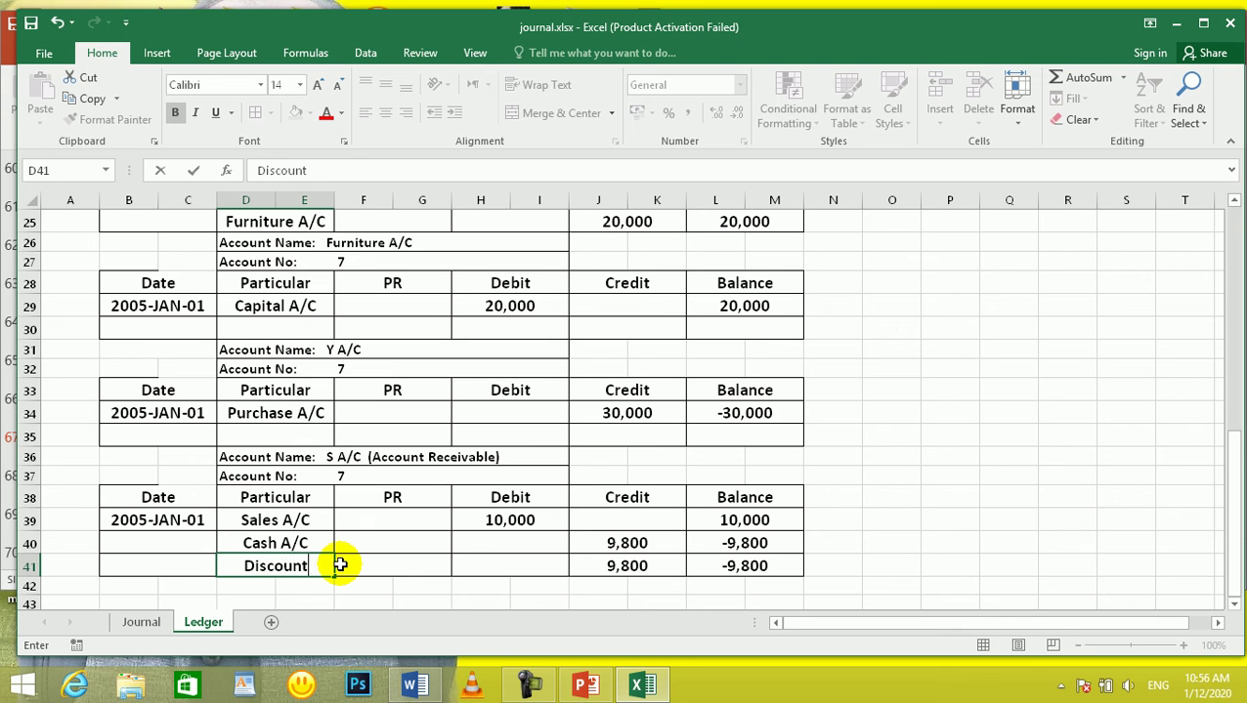
{"action": "type", "text": "iscount A/C"}
{"action": "key", "text": "Tab"}
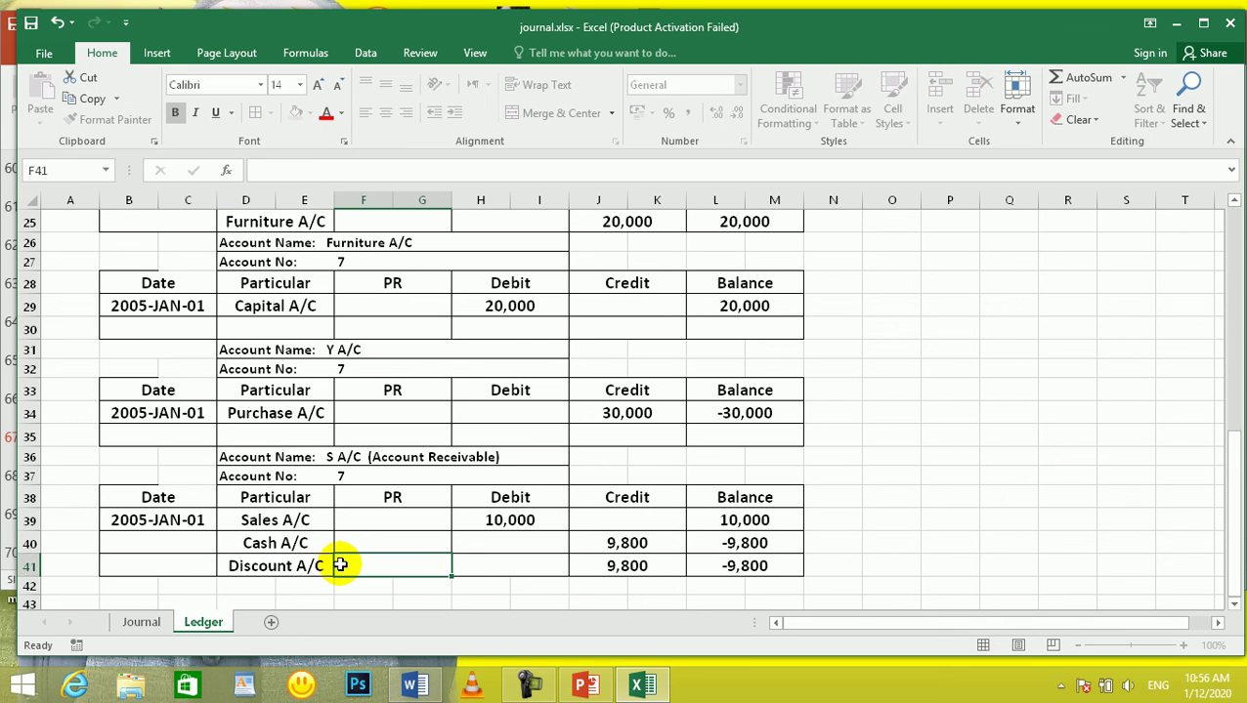
Enter 200 as the credit amount of the Discount A/C posting in J41
{"action": "key", "text": "Tab"}
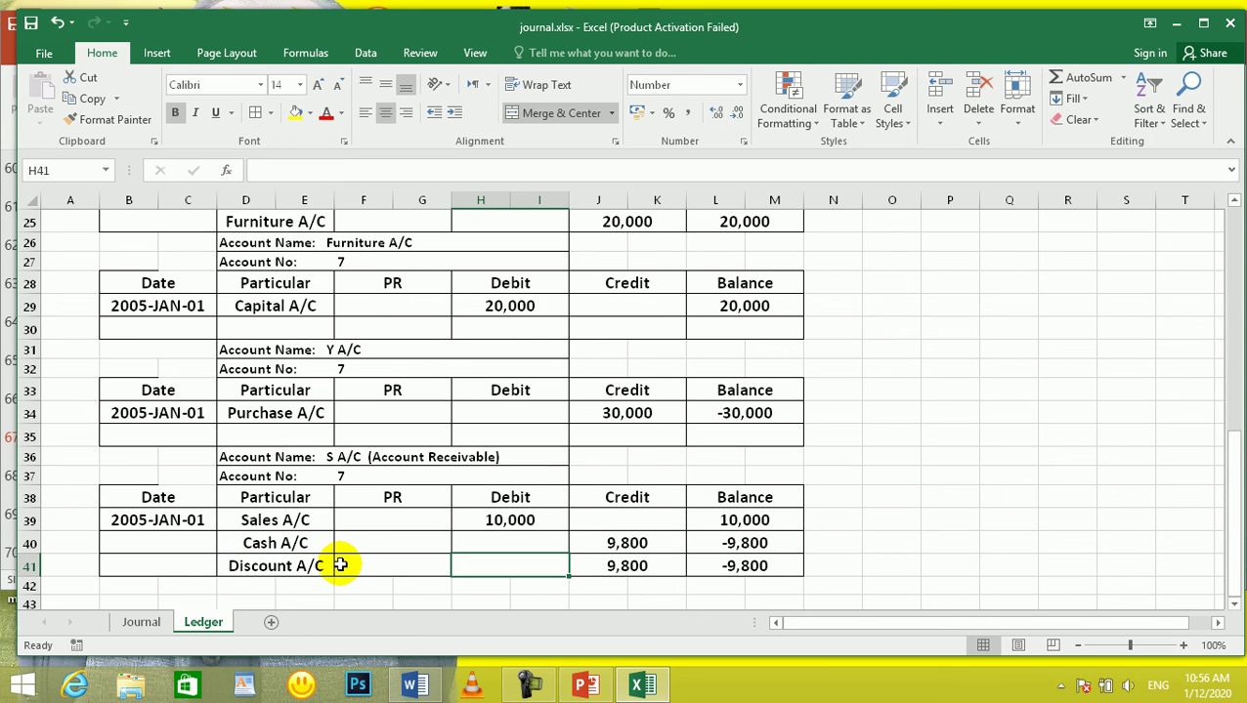
{"action": "left_click", "coordinate": [293, 578]}
{"action": "left_click", "coordinate": [665, 571]}
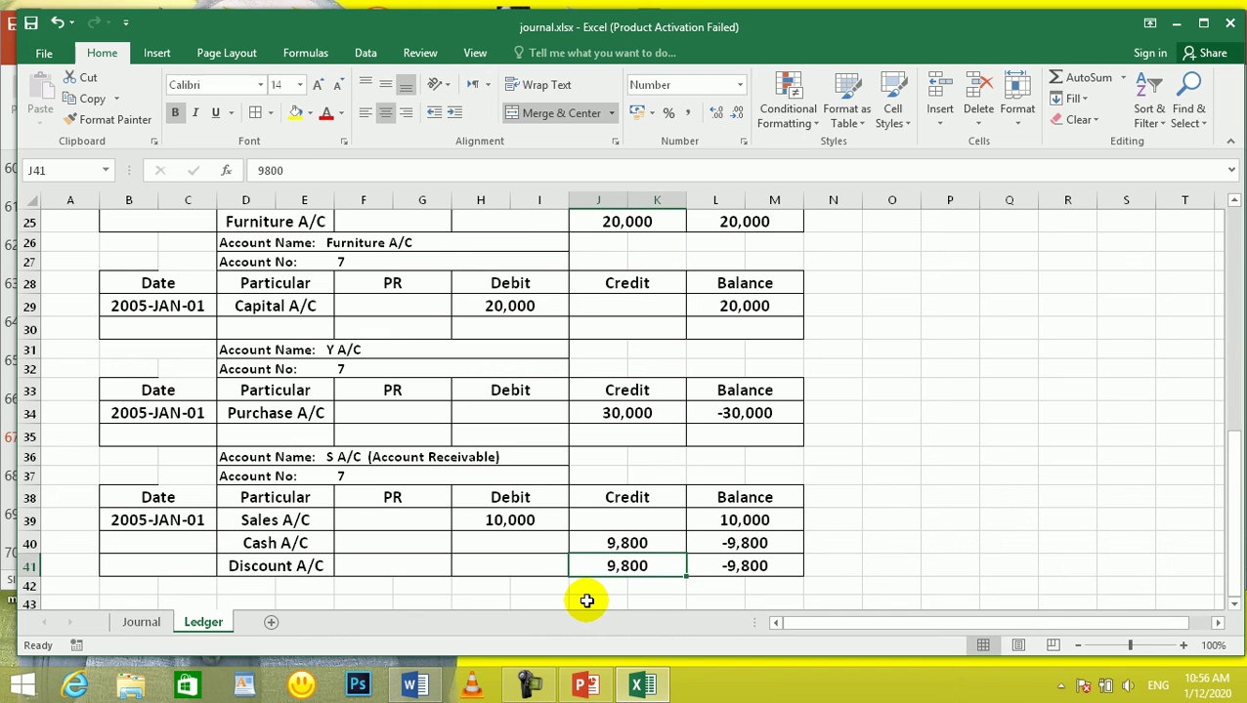
{"action": "type", "text": "2"}
{"action": "key", "text": "Tab"}
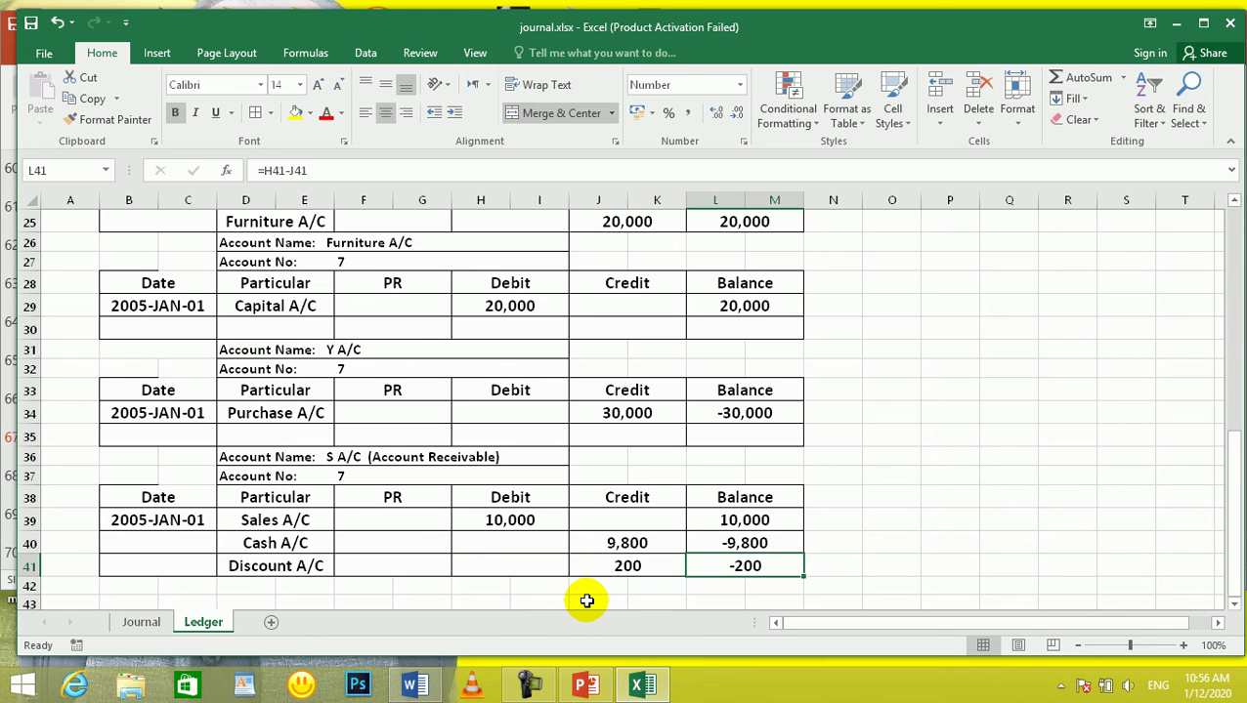
{"action": "left_click", "coordinate": [811, 520]}
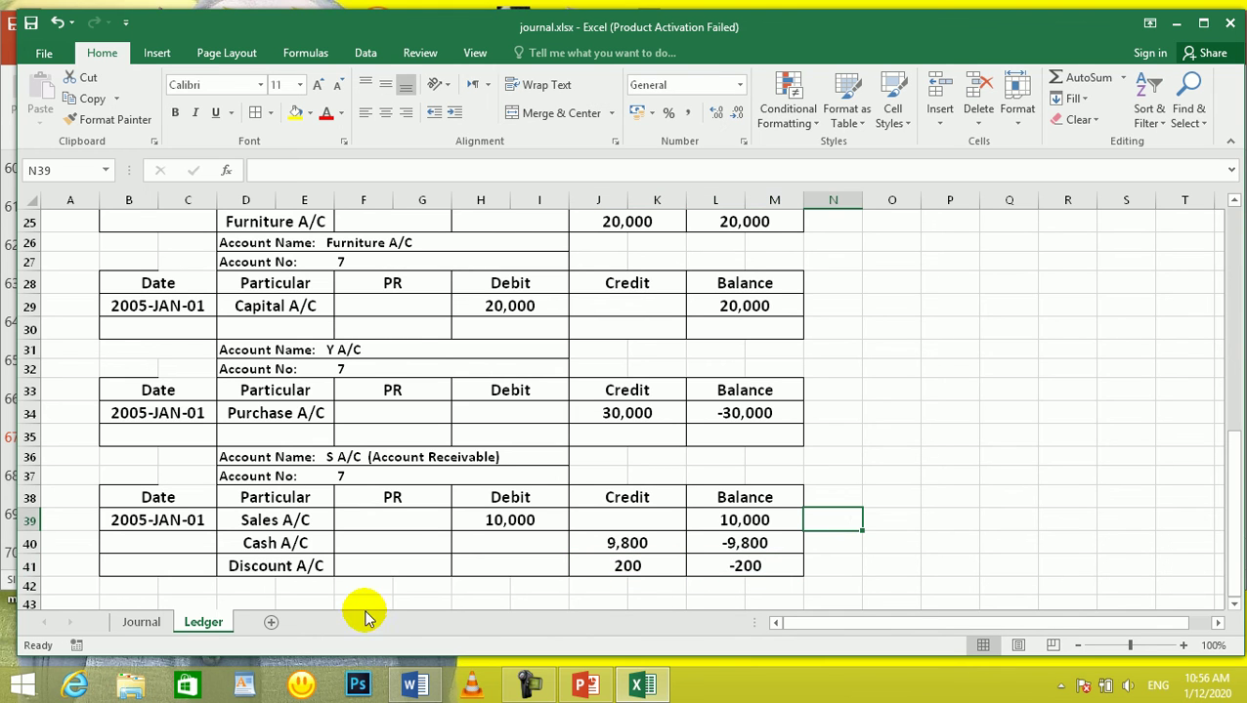
Hide the gridlines on the Ledger sheet
{"action": "scroll", "coordinate": [400, 532], "scroll_direction": "up", "scroll_amount": 8}
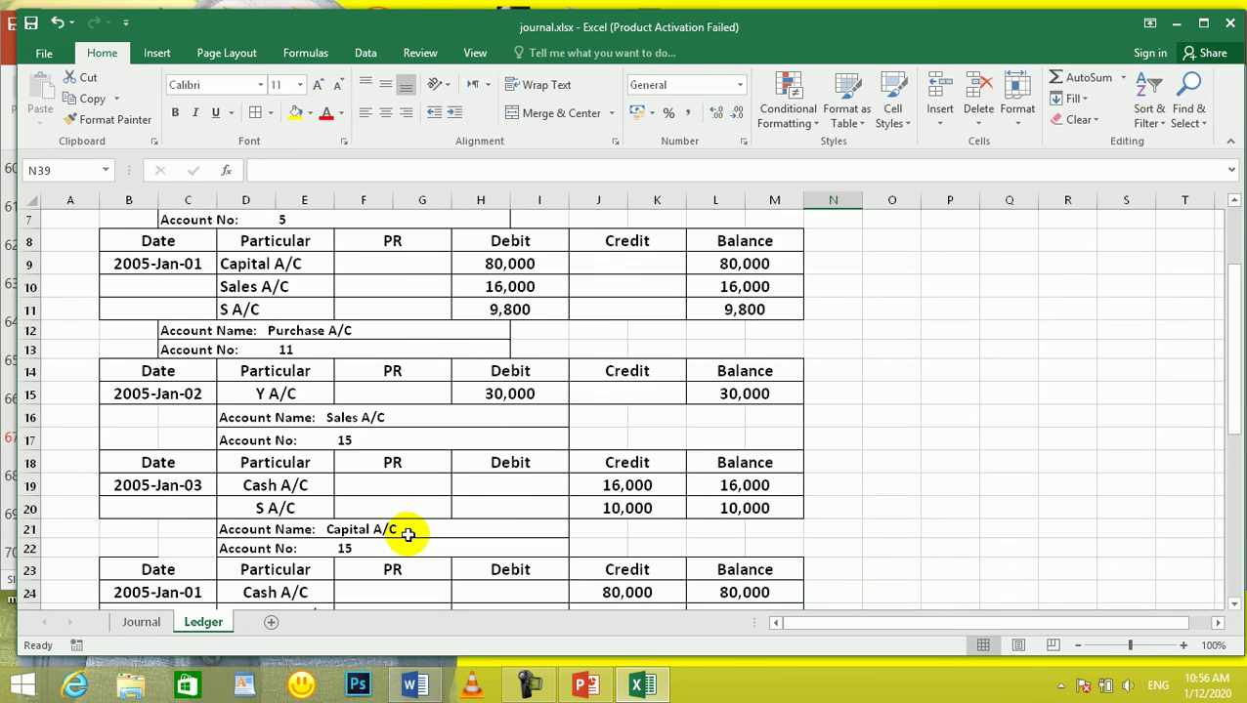
{"action": "left_click", "coordinate": [476, 57]}
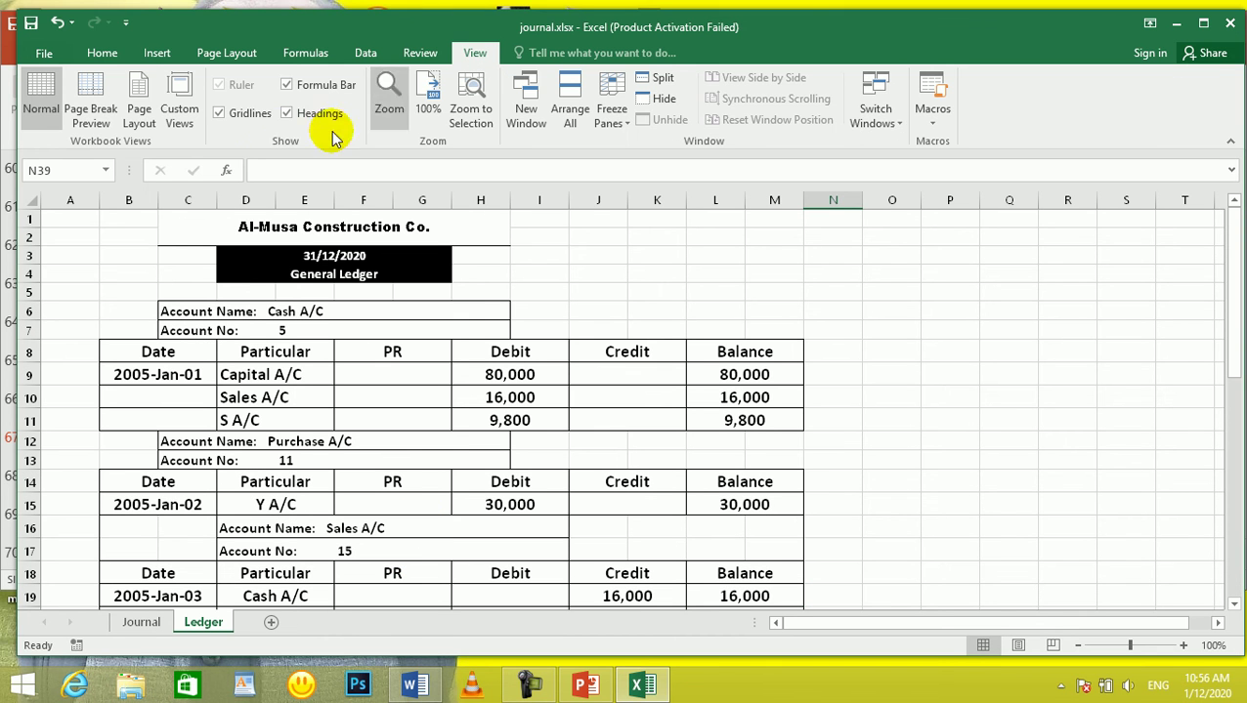
{"action": "left_click", "coordinate": [244, 113]}
{"action": "left_click", "coordinate": [402, 454]}
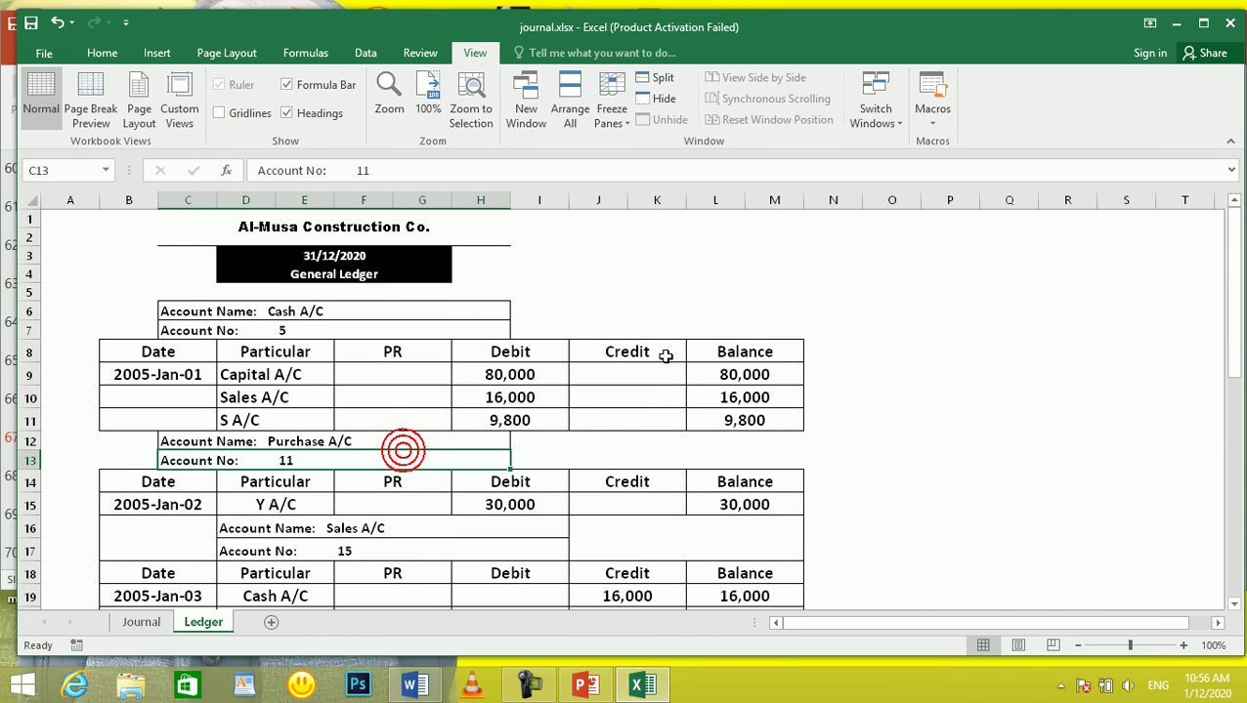
{"action": "scroll", "coordinate": [593, 356], "scroll_direction": "down", "scroll_amount": 3}
{"action": "scroll", "coordinate": [543, 405], "scroll_direction": "up", "scroll_amount": 1}
{"action": "scroll", "coordinate": [543, 406], "scroll_direction": "up", "scroll_amount": 3}
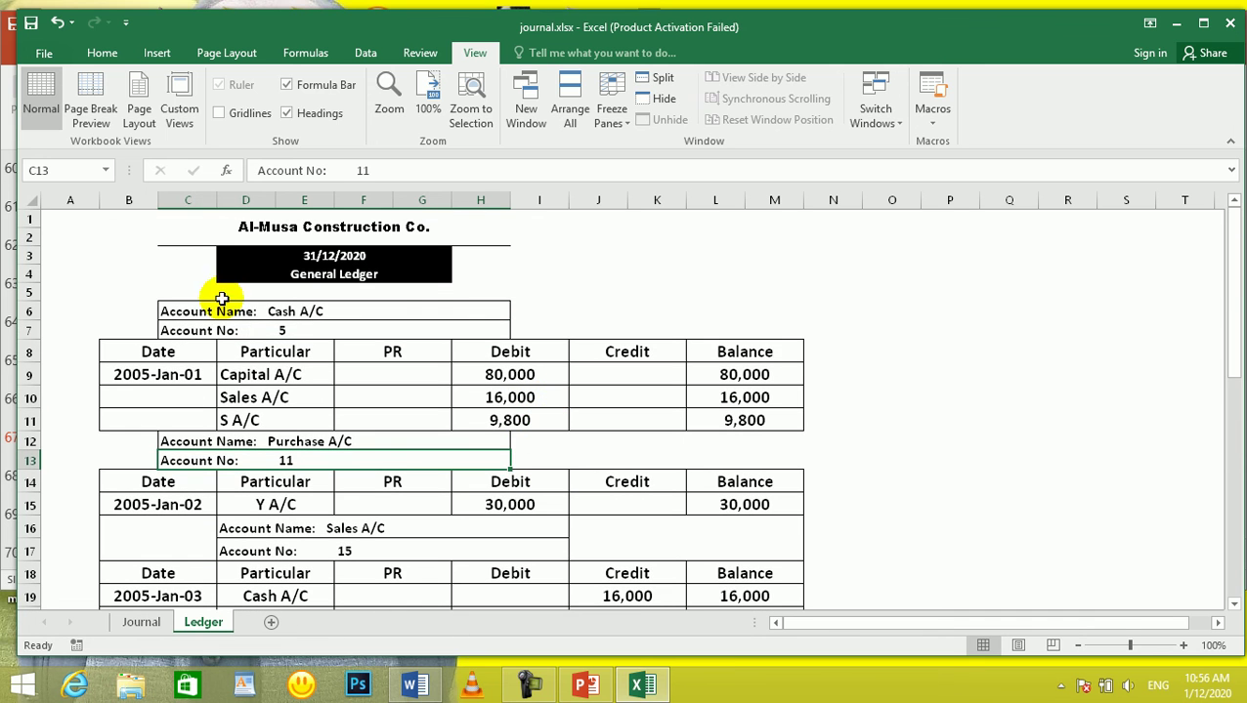
Zoom the Ledger sheet to fit the account tables in A6:M41
{"action": "left_click_drag", "start_coordinate": [59, 317], "coordinate": [749, 547]}
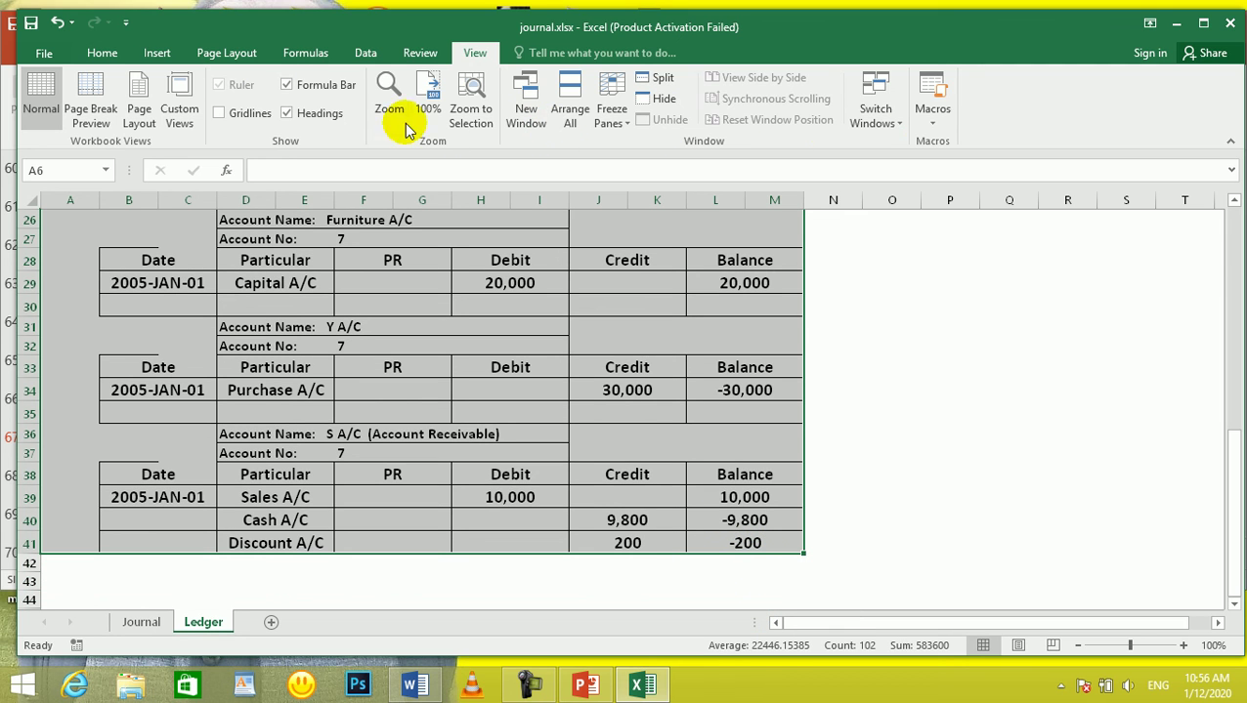
{"action": "left_click", "coordinate": [477, 101]}
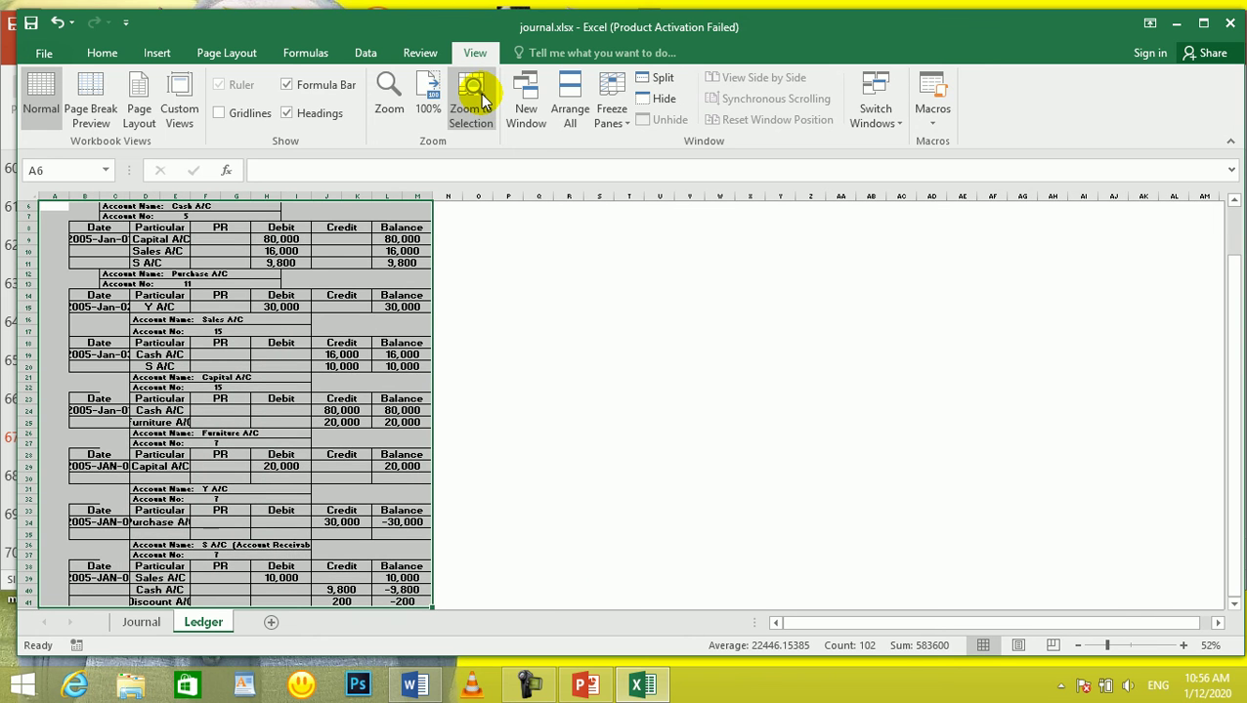
{"action": "left_click", "coordinate": [298, 378]}
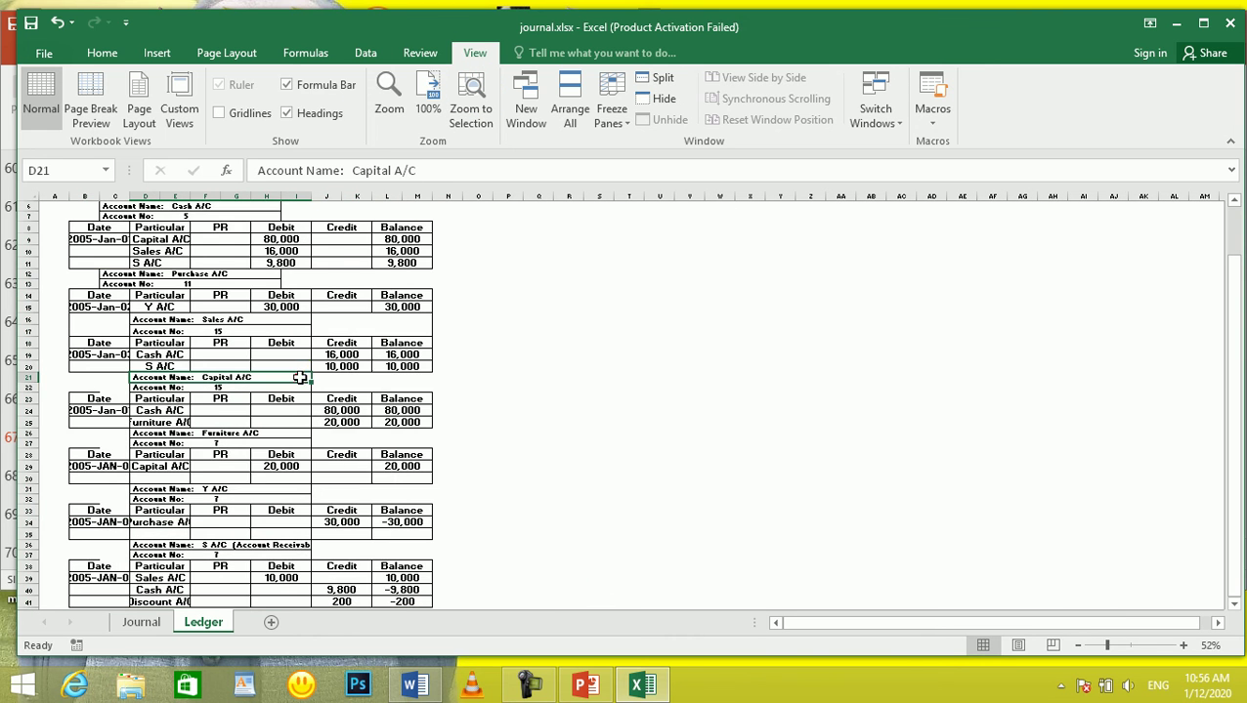
{"action": "scroll", "coordinate": [331, 420], "scroll_direction": "down", "scroll_amount": 1}
{"action": "scroll", "coordinate": [331, 439], "scroll_direction": "up", "scroll_amount": 3}
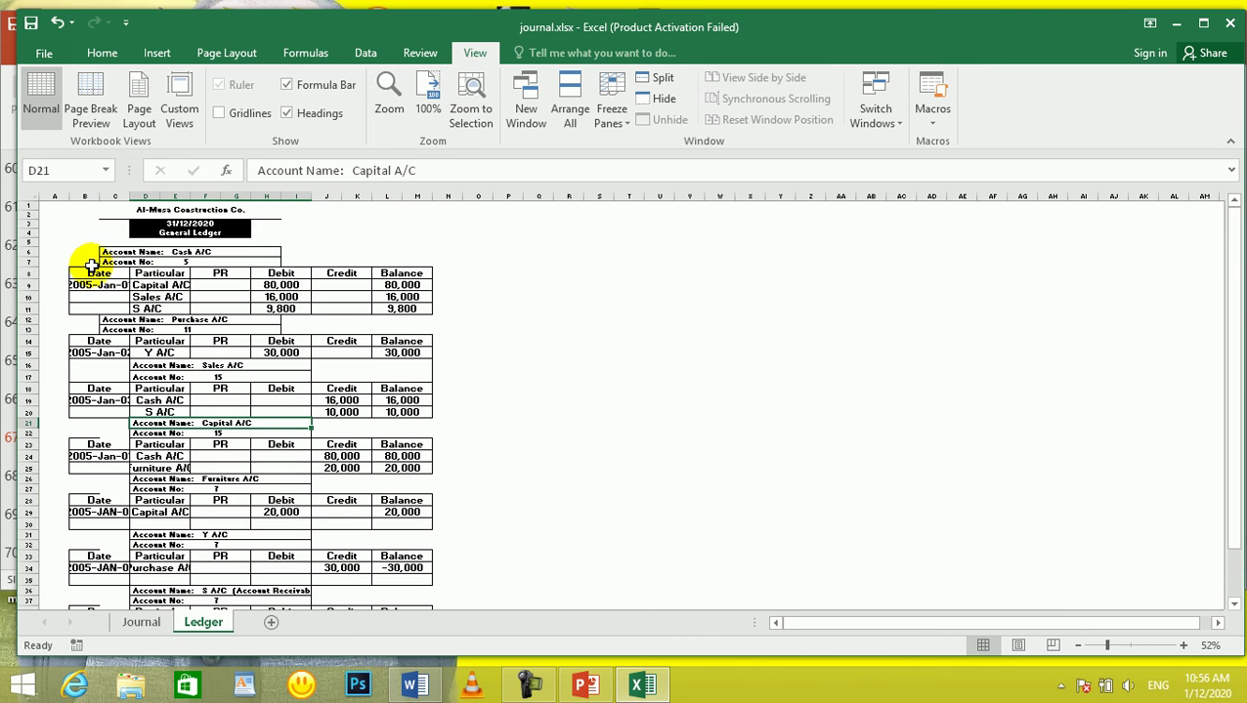
Select the ledger account tables from row 6 to row 41 and set the sheet's zoom to 100%
{"action": "left_click_drag", "start_coordinate": [95, 254], "coordinate": [406, 625]}
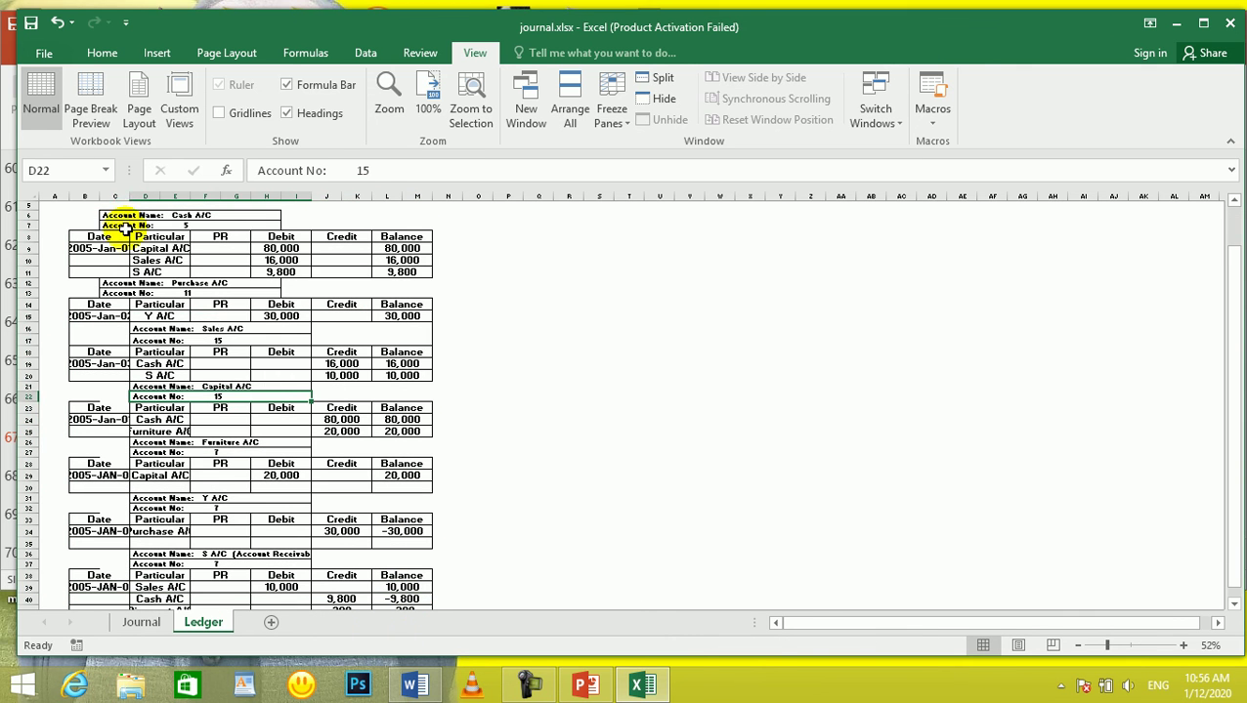
{"action": "left_click_drag", "start_coordinate": [107, 285], "coordinate": [423, 606]}
{"action": "left_click", "coordinate": [554, 390]}
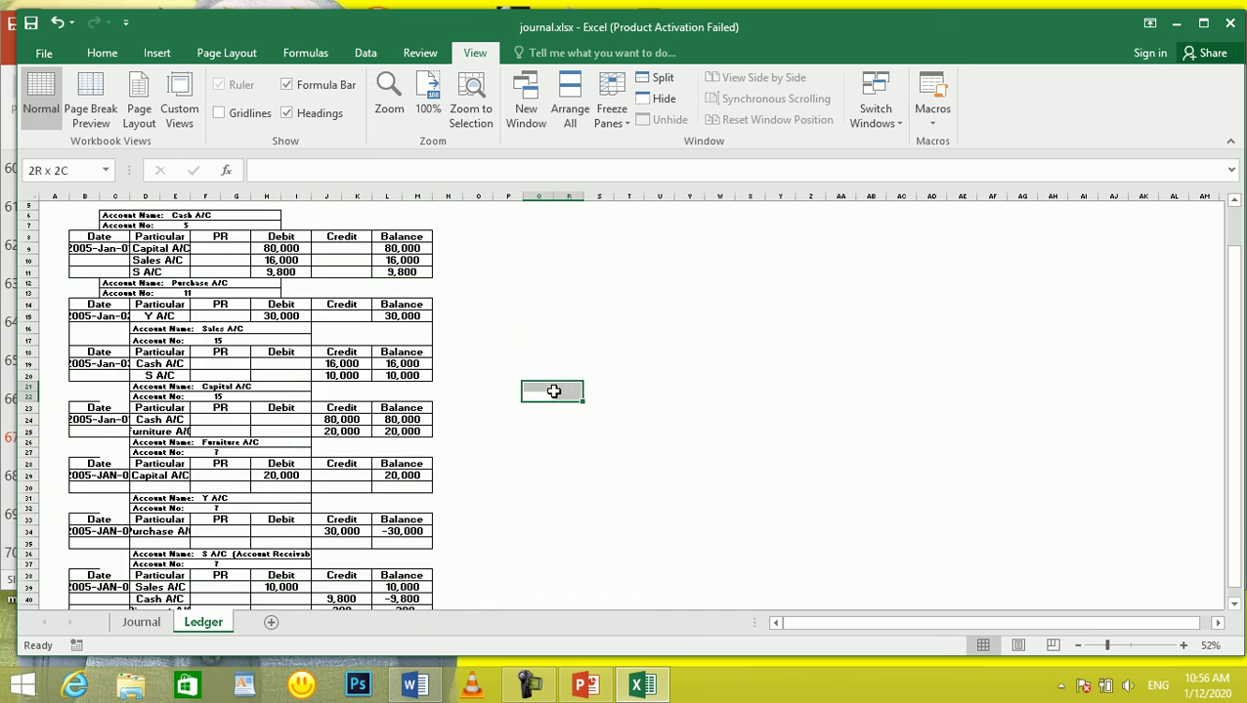
{"action": "scroll", "coordinate": [245, 344], "scroll_direction": "up", "scroll_amount": 1}
{"action": "left_click_drag", "start_coordinate": [111, 253], "coordinate": [445, 557]}
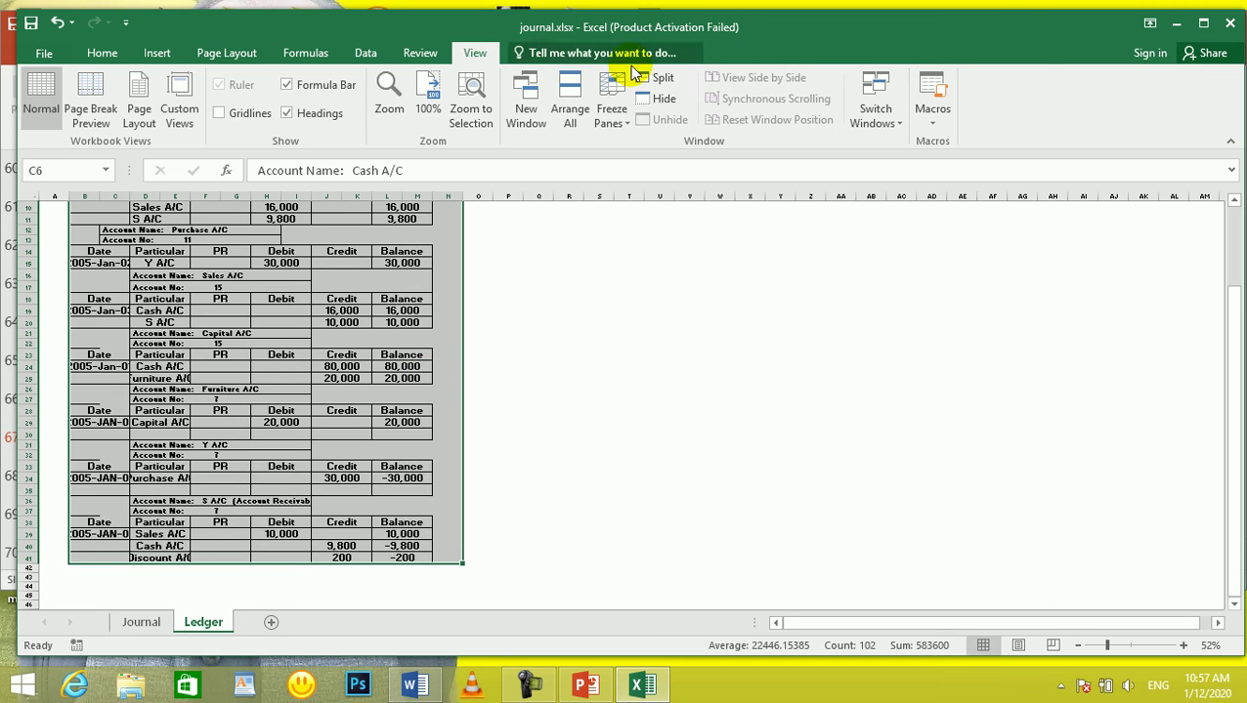
{"action": "left_click", "coordinate": [388, 90]}
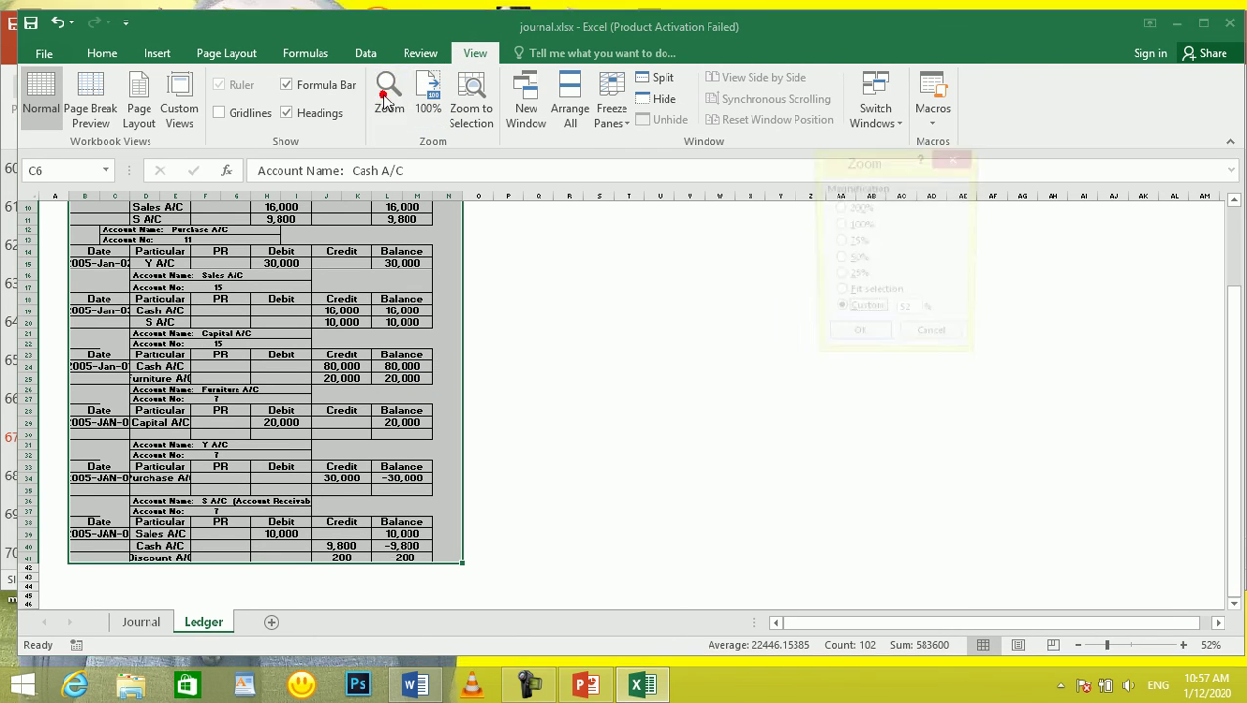
{"action": "left_click", "coordinate": [850, 228]}
{"action": "left_click", "coordinate": [858, 342]}
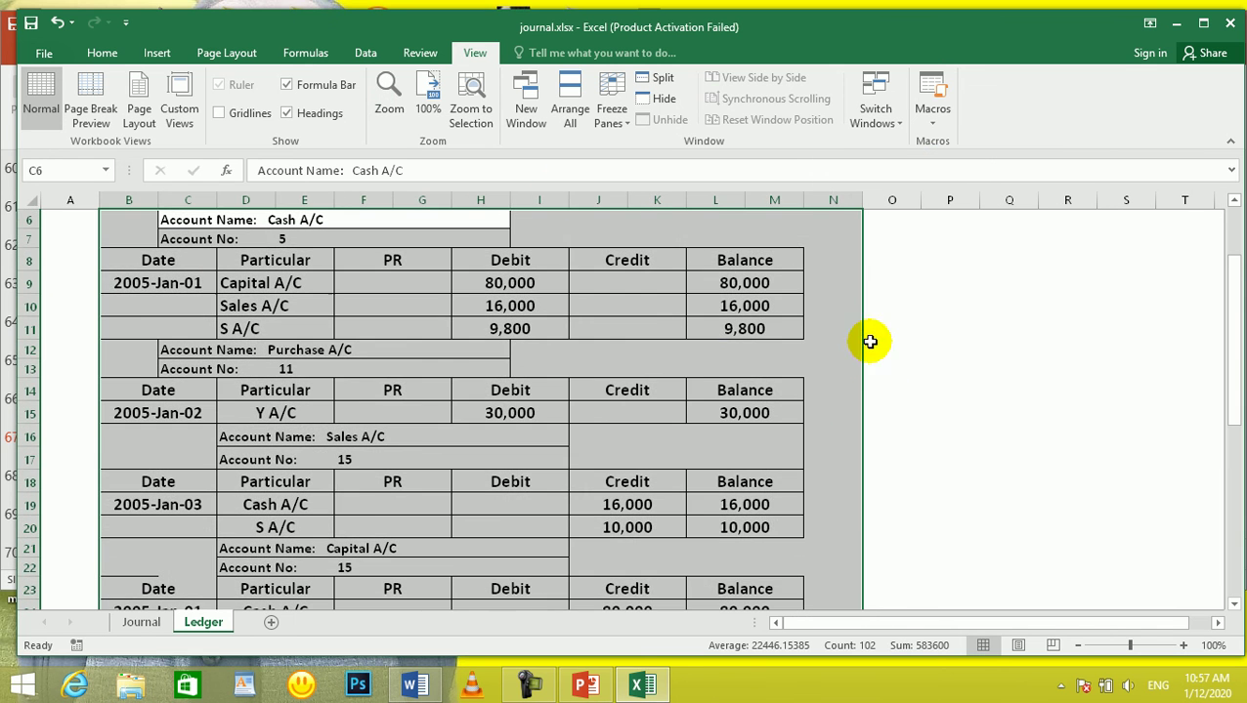
{"action": "left_click", "coordinate": [682, 372]}
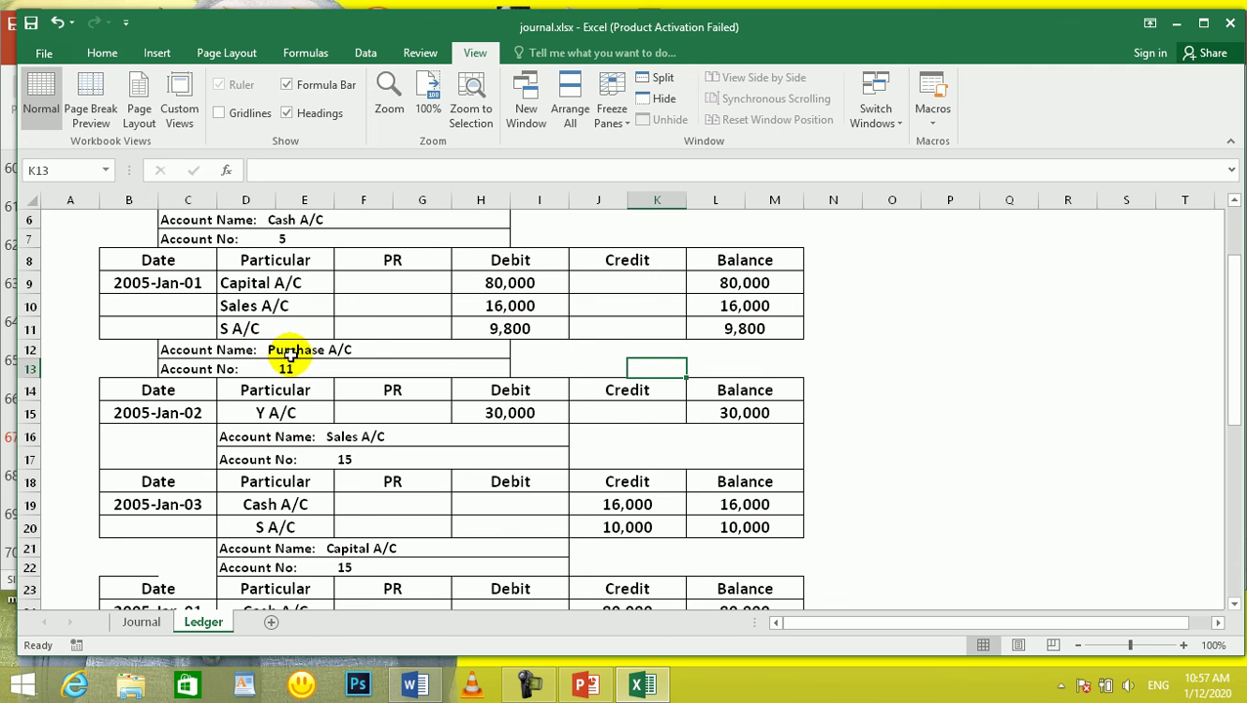
Review the Discount A/C and S A/C lines of the 2005-Jan-08 entry in the Journal sheet
{"action": "scroll", "coordinate": [409, 315], "scroll_direction": "down", "scroll_amount": 9}
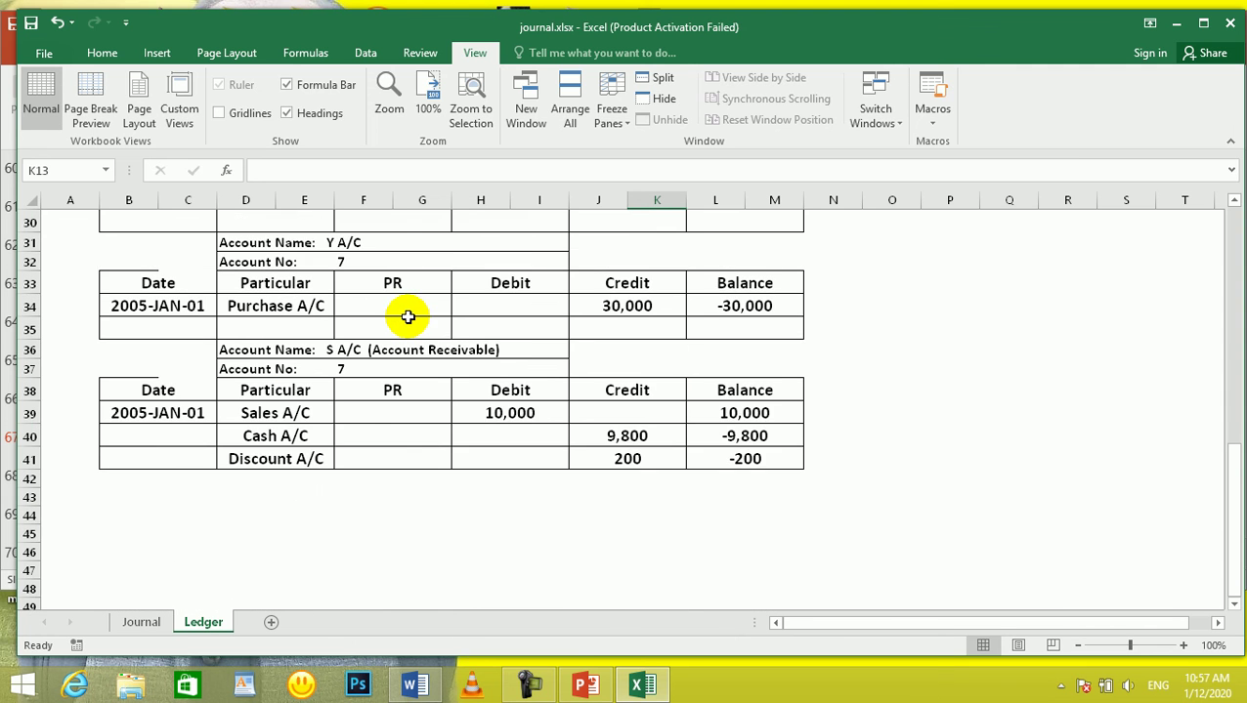
{"action": "left_click", "coordinate": [141, 623]}
{"action": "left_click", "coordinate": [320, 526]}
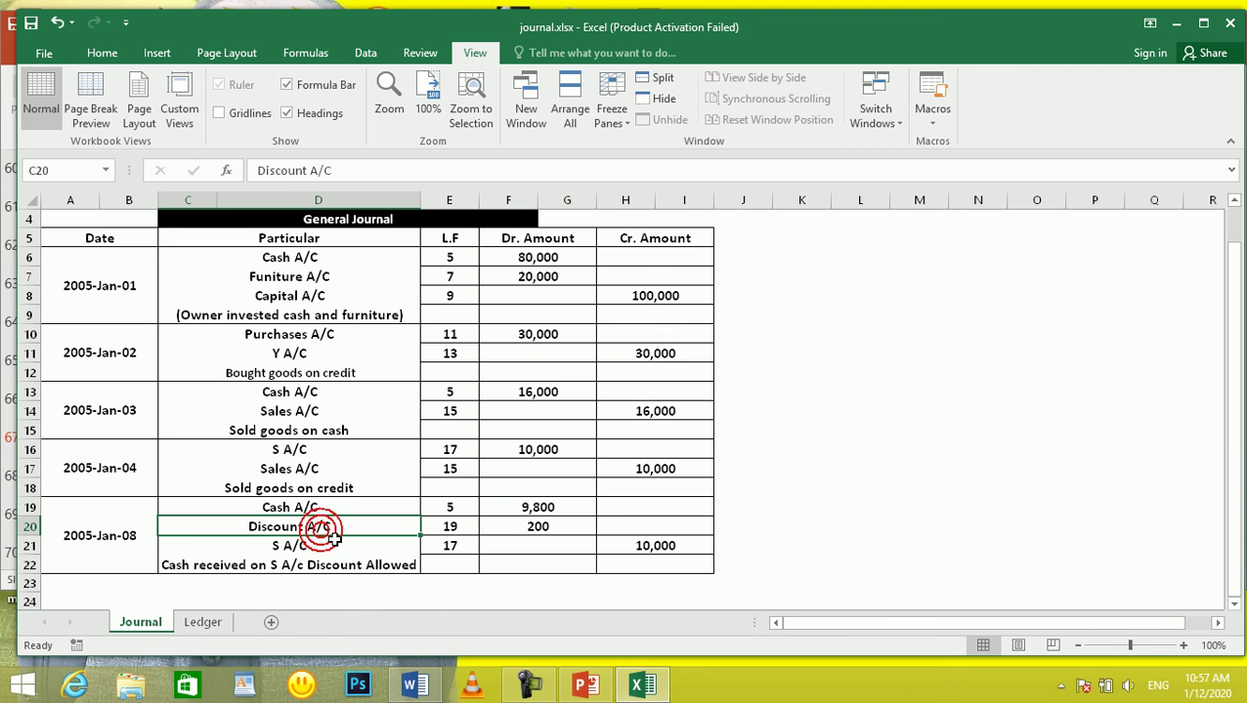
{"action": "left_click", "coordinate": [531, 525]}
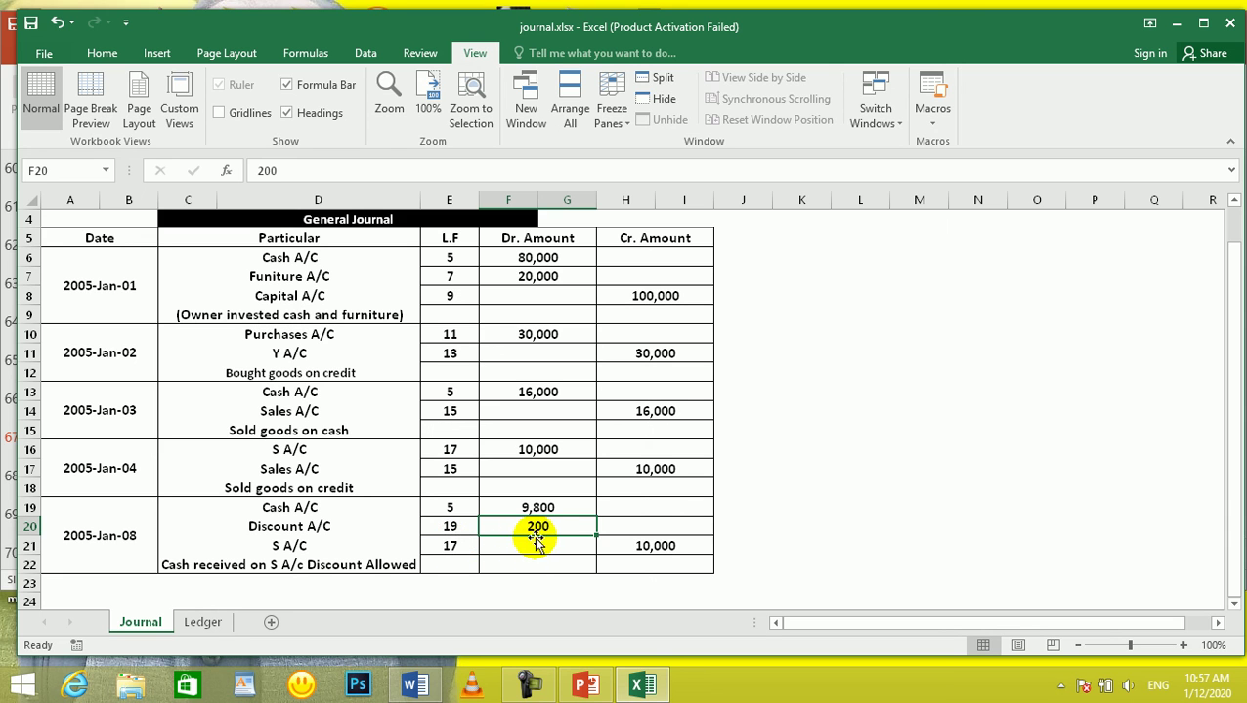
{"action": "left_click", "coordinate": [274, 553]}
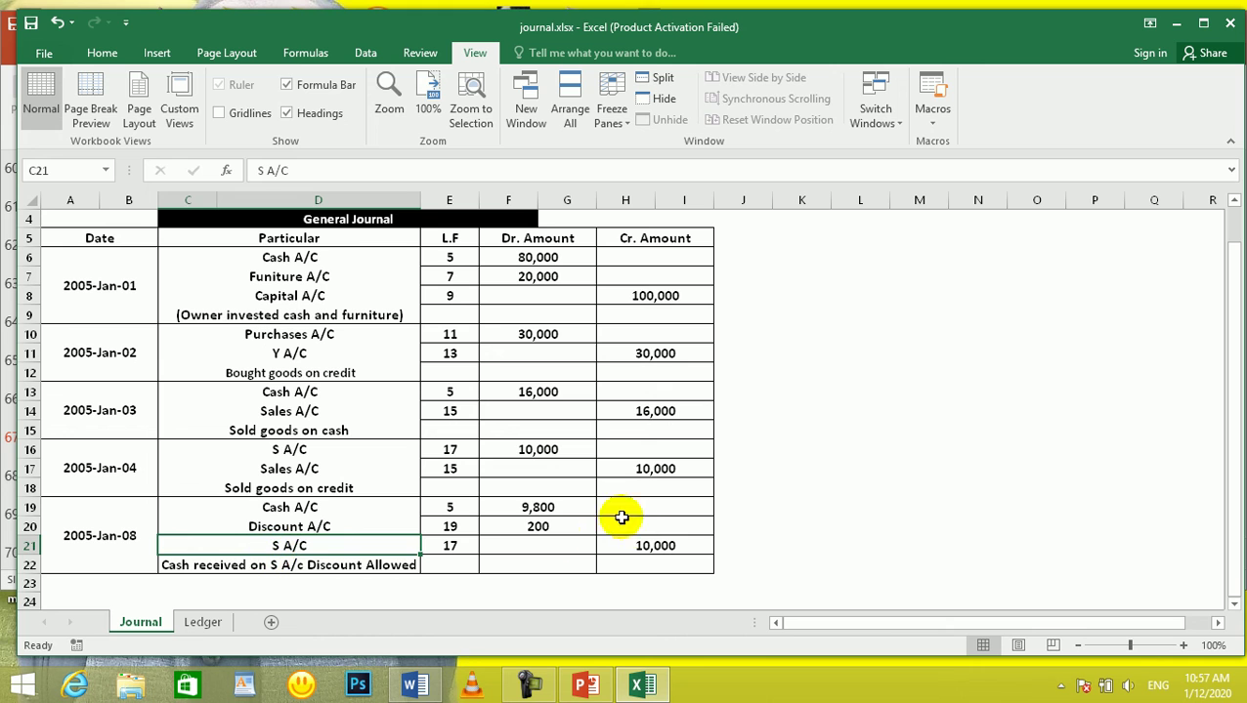
{"action": "left_click", "coordinate": [543, 527]}
{"action": "left_click", "coordinate": [271, 545]}
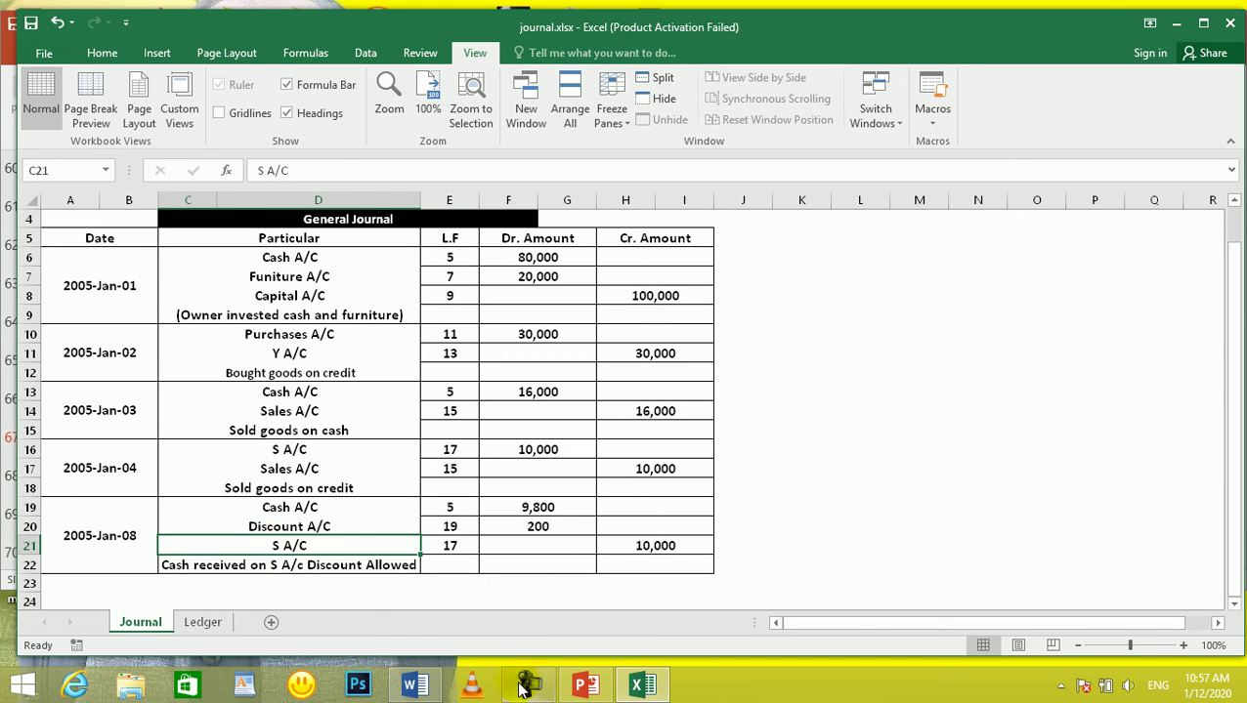
{"action": "mouse_move", "coordinate": [529, 690]}
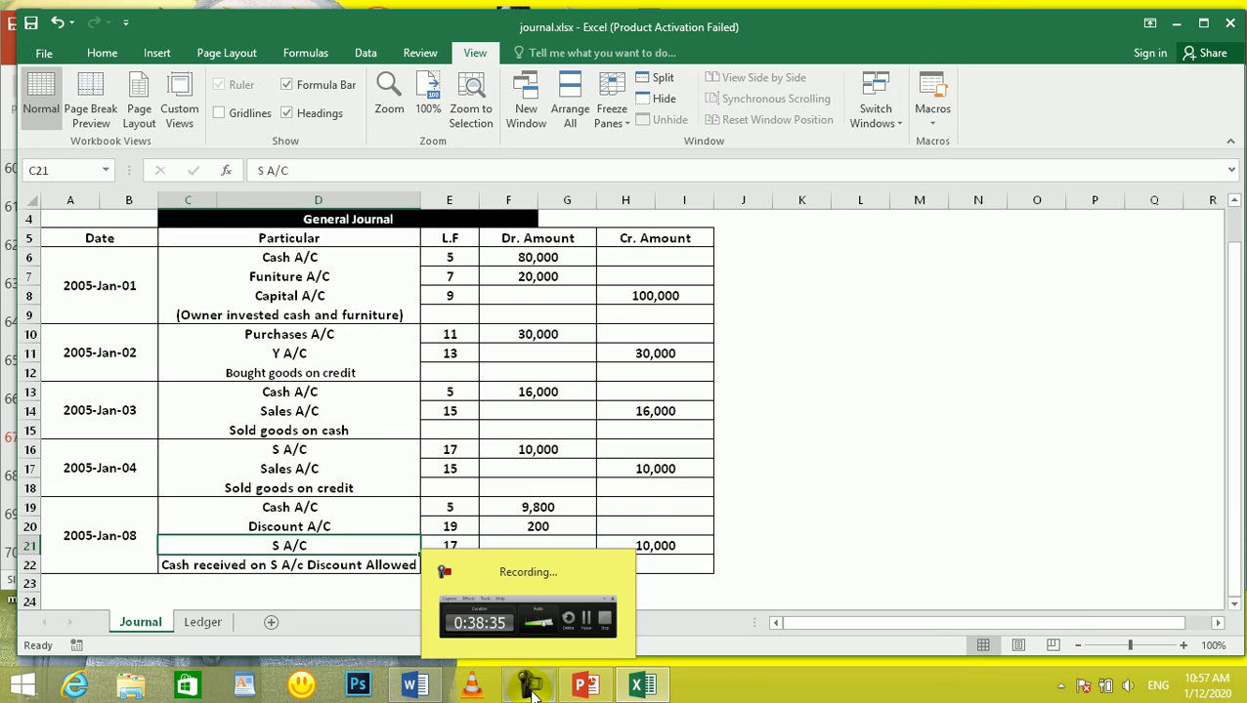
{"action": "left_click", "coordinate": [574, 639]}
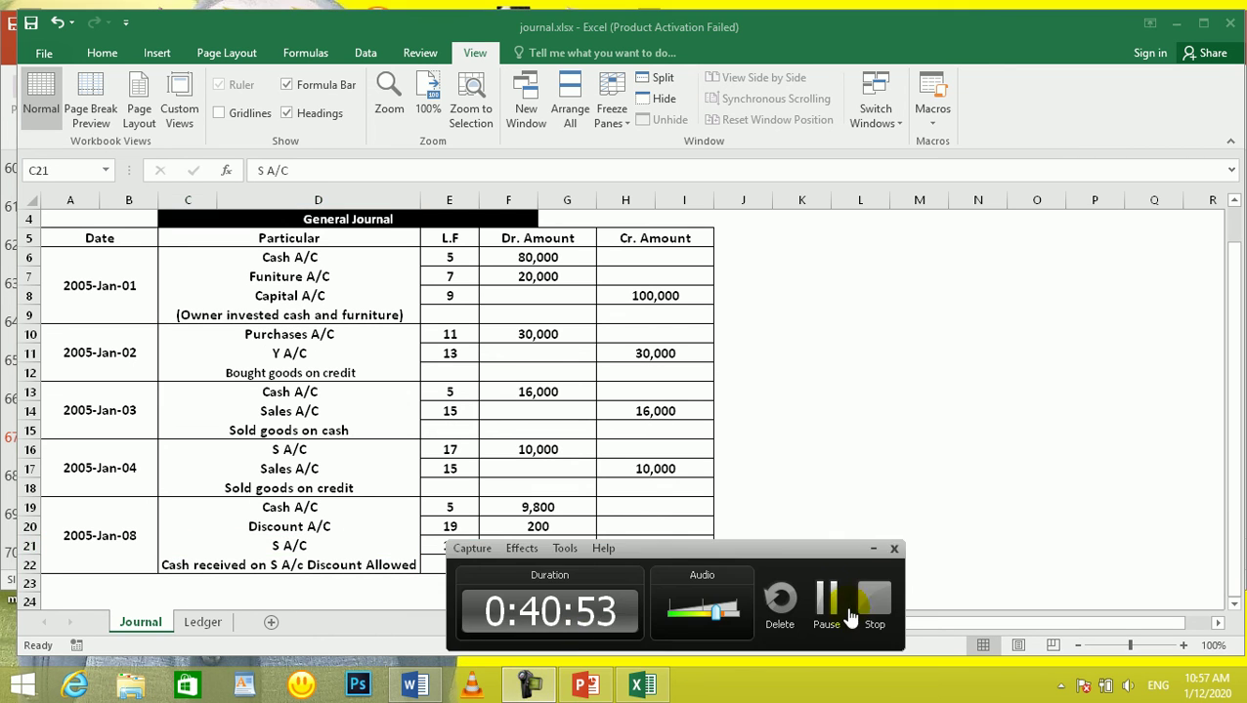